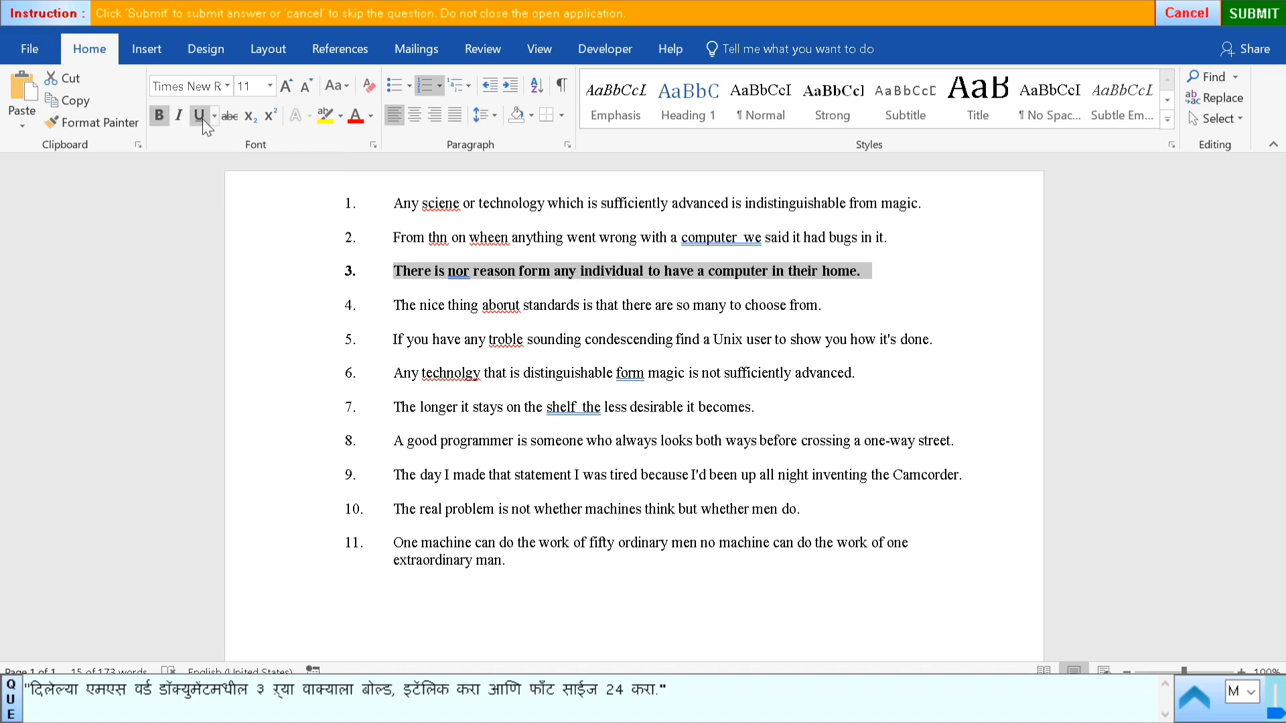
- Italicize the selected third sentence, set its font size to 24, and submit the answer
click(177, 119)
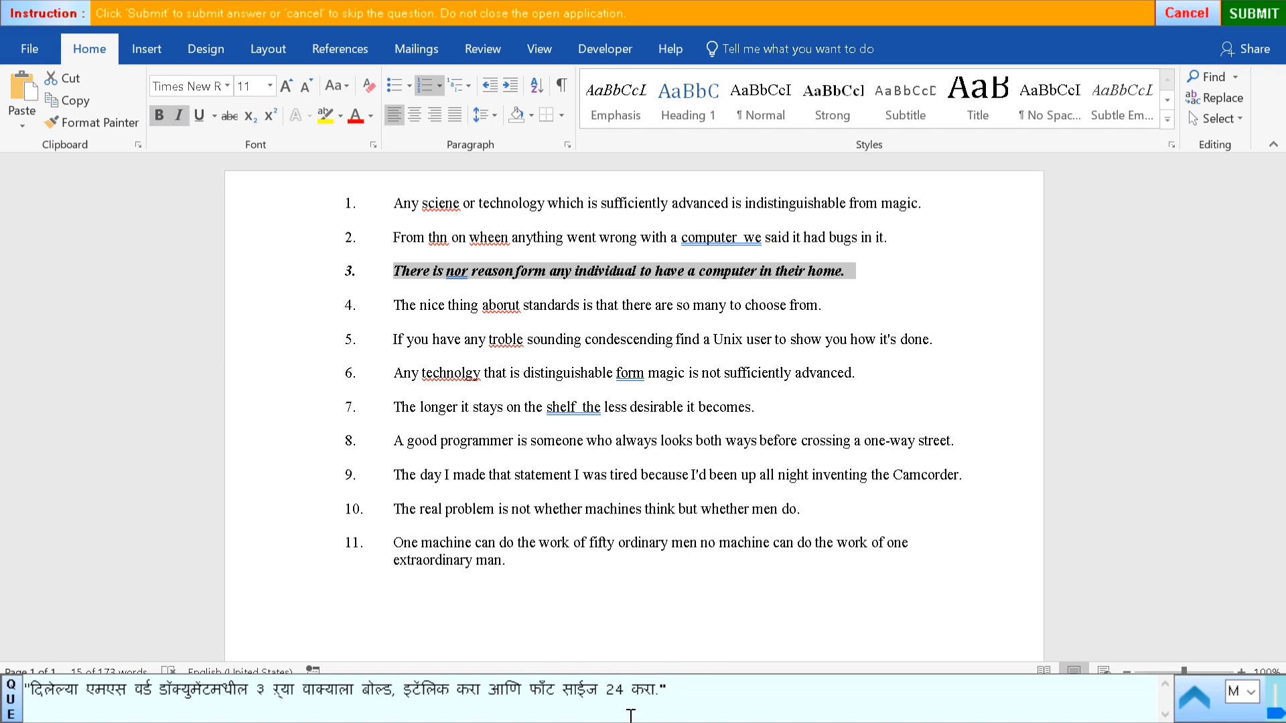
click(290, 92)
click(287, 87)
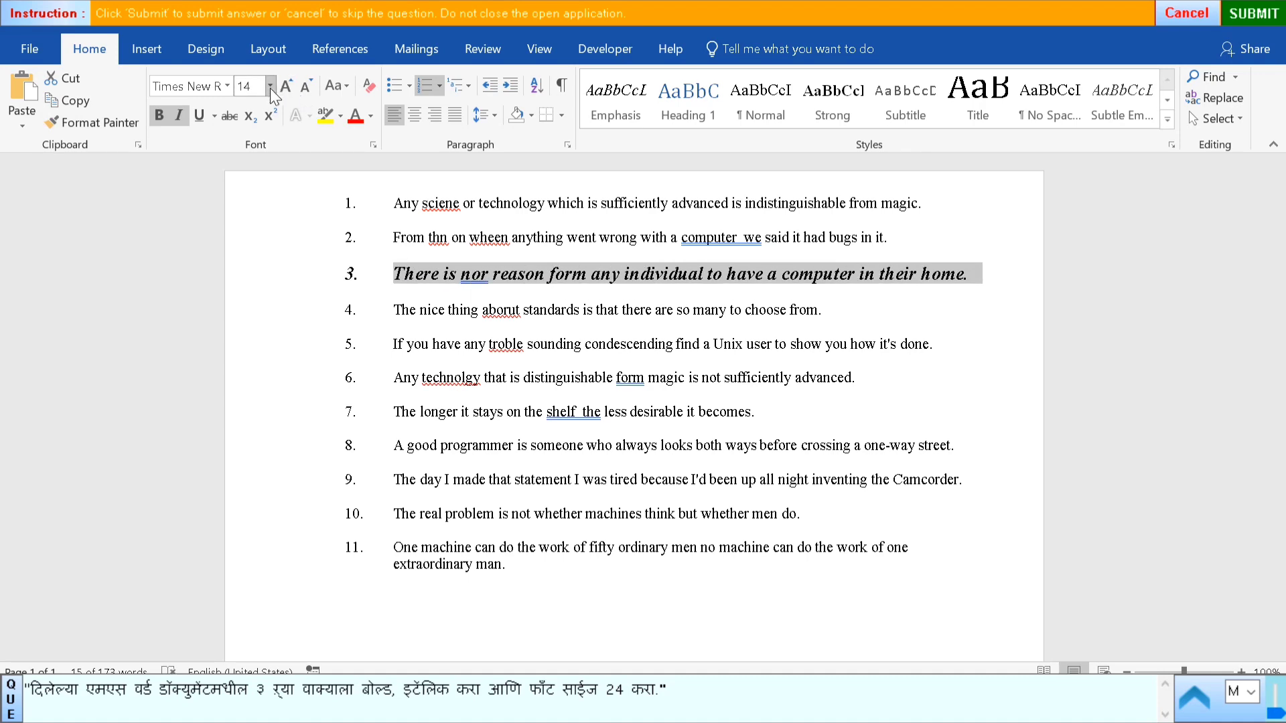
click(270, 87)
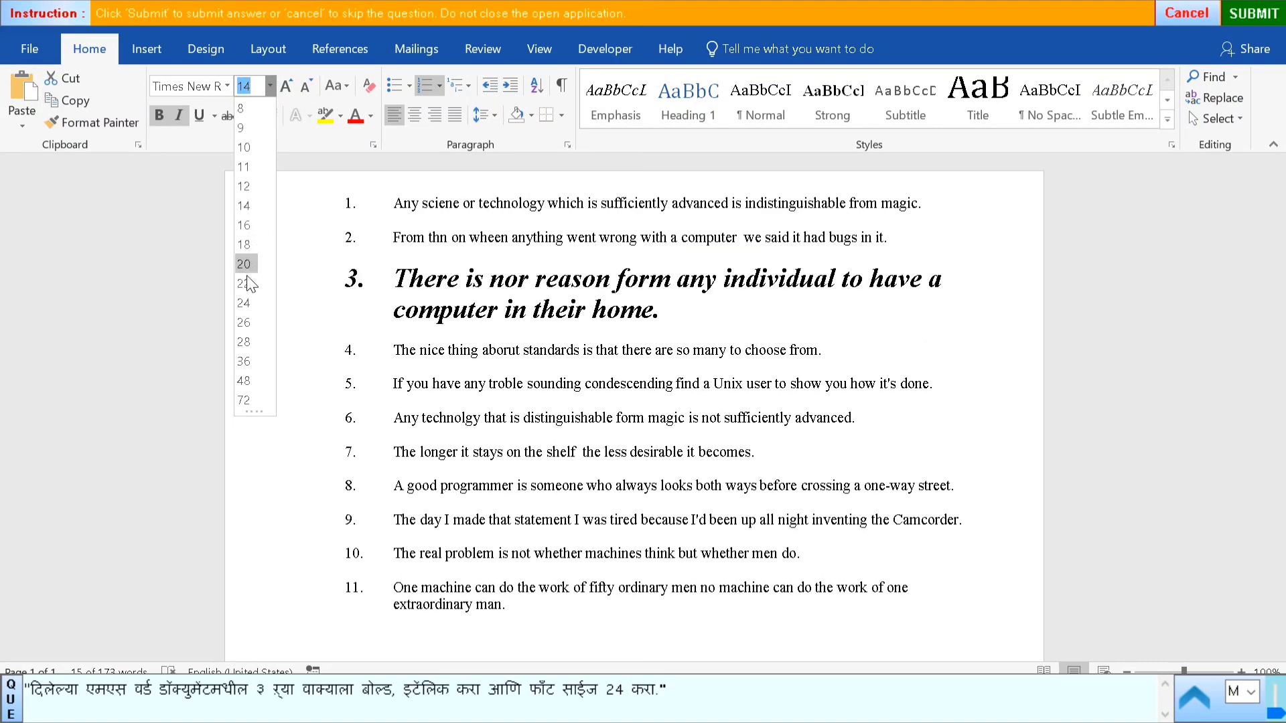
click(243, 302)
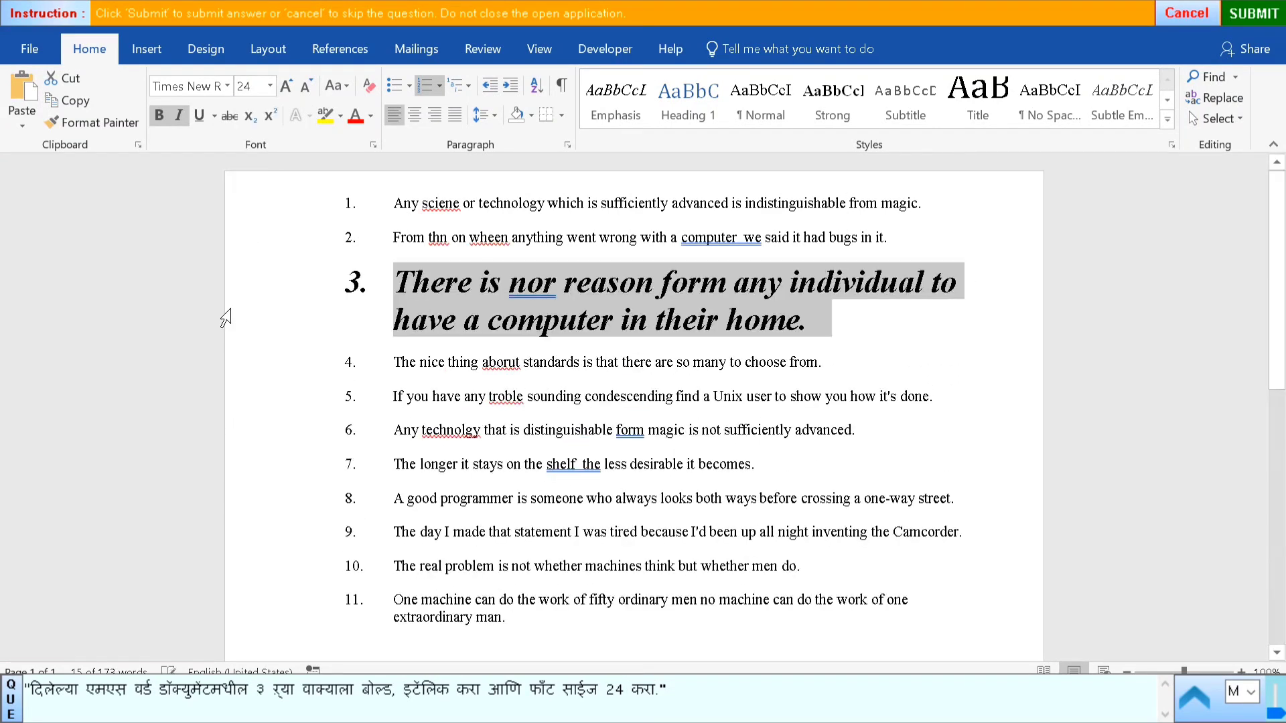
click(1004, 446)
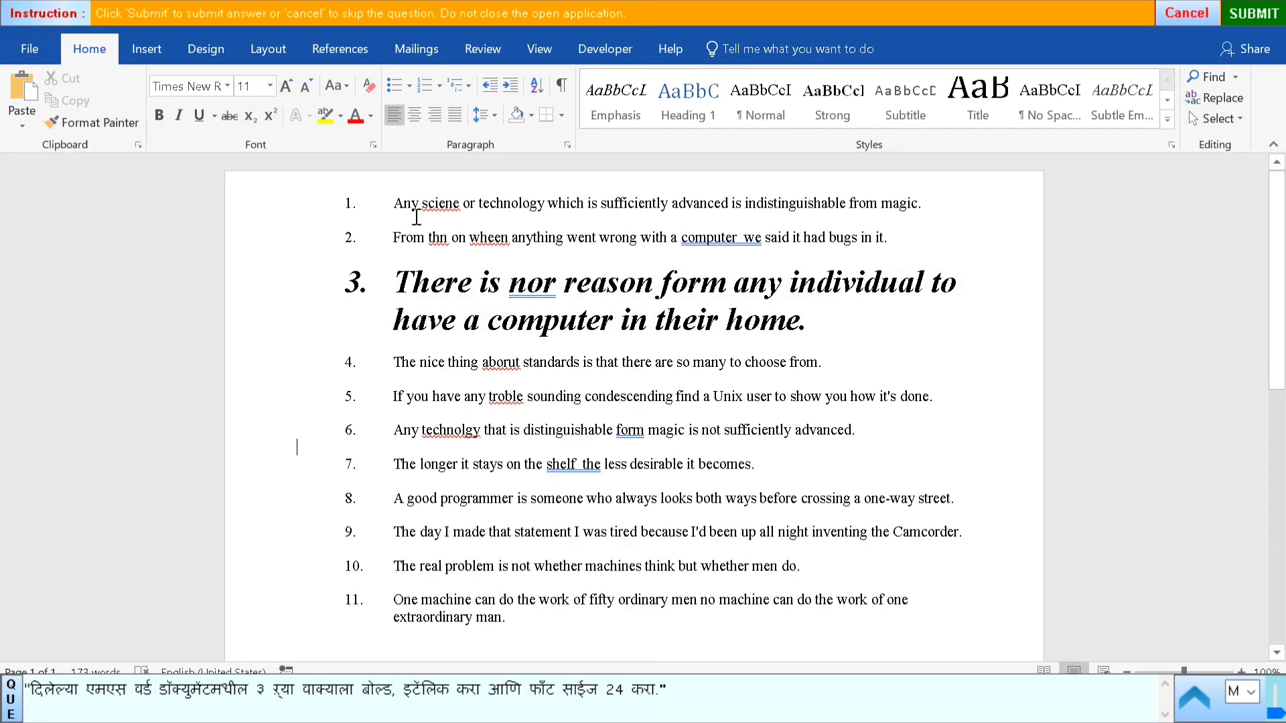
click(1252, 14)
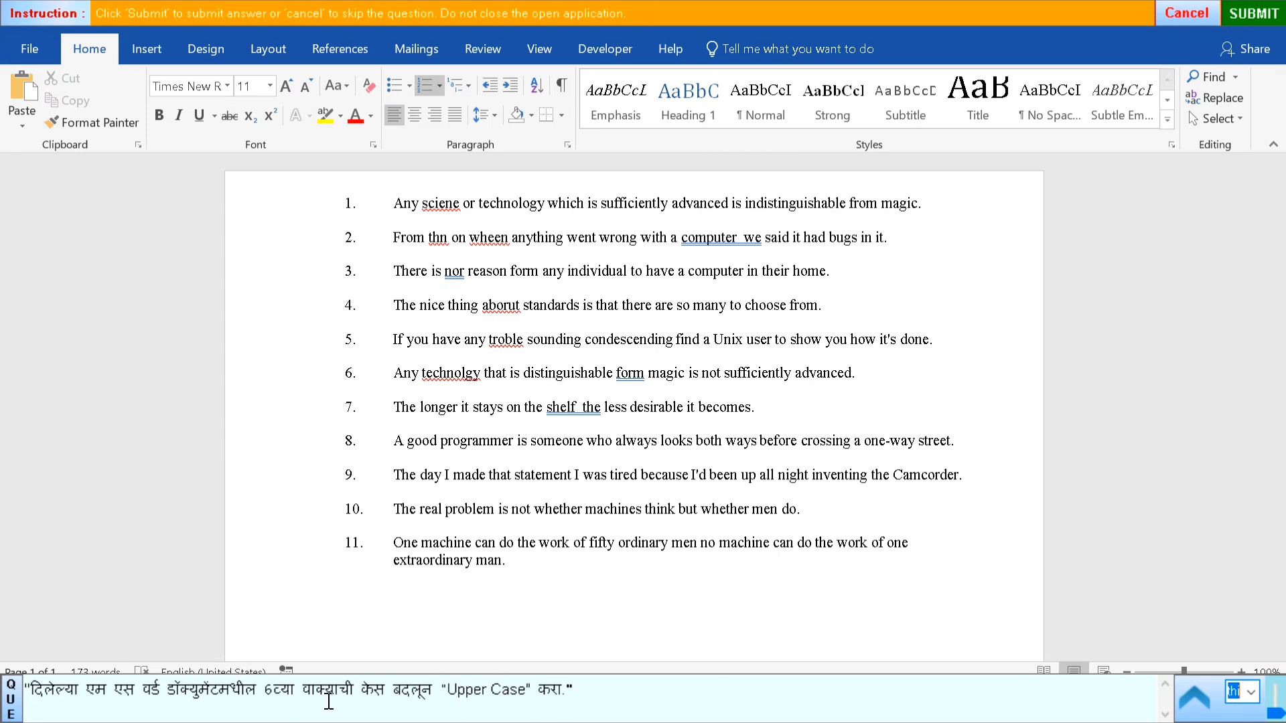
- Change the case of the sixth sentence to UPPERCASE and submit the answer
click(292, 379)
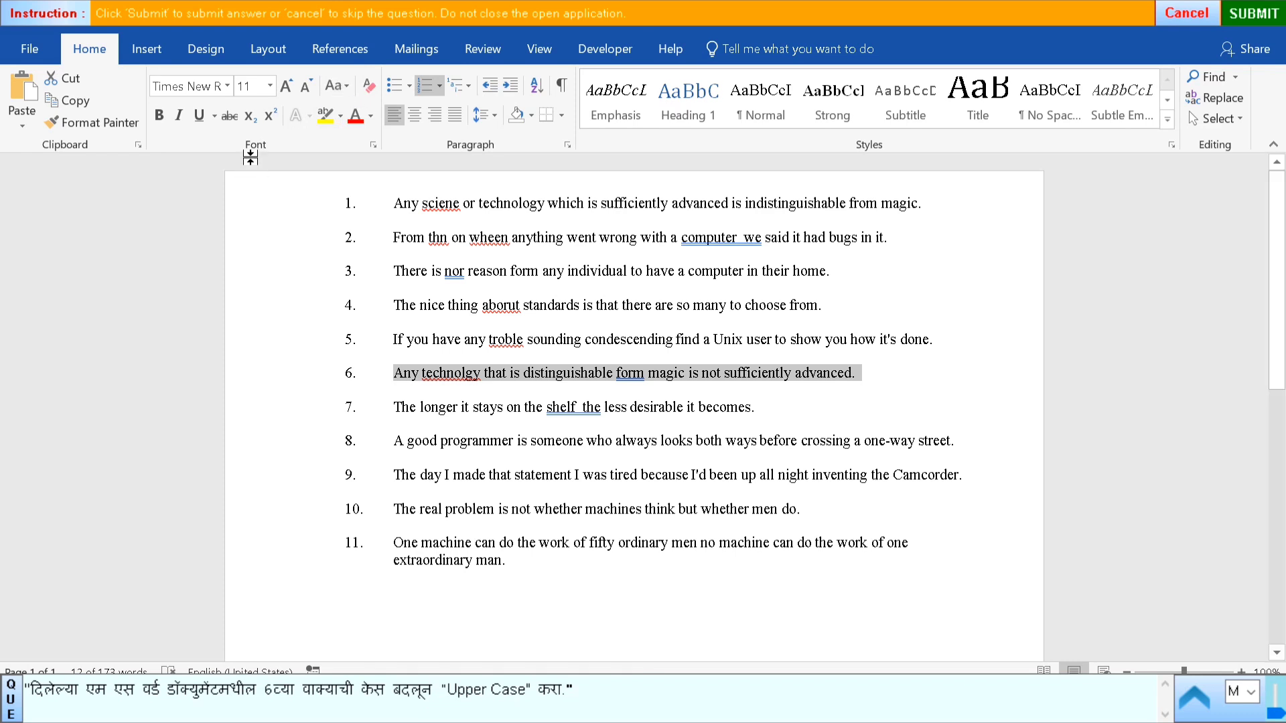
click(335, 91)
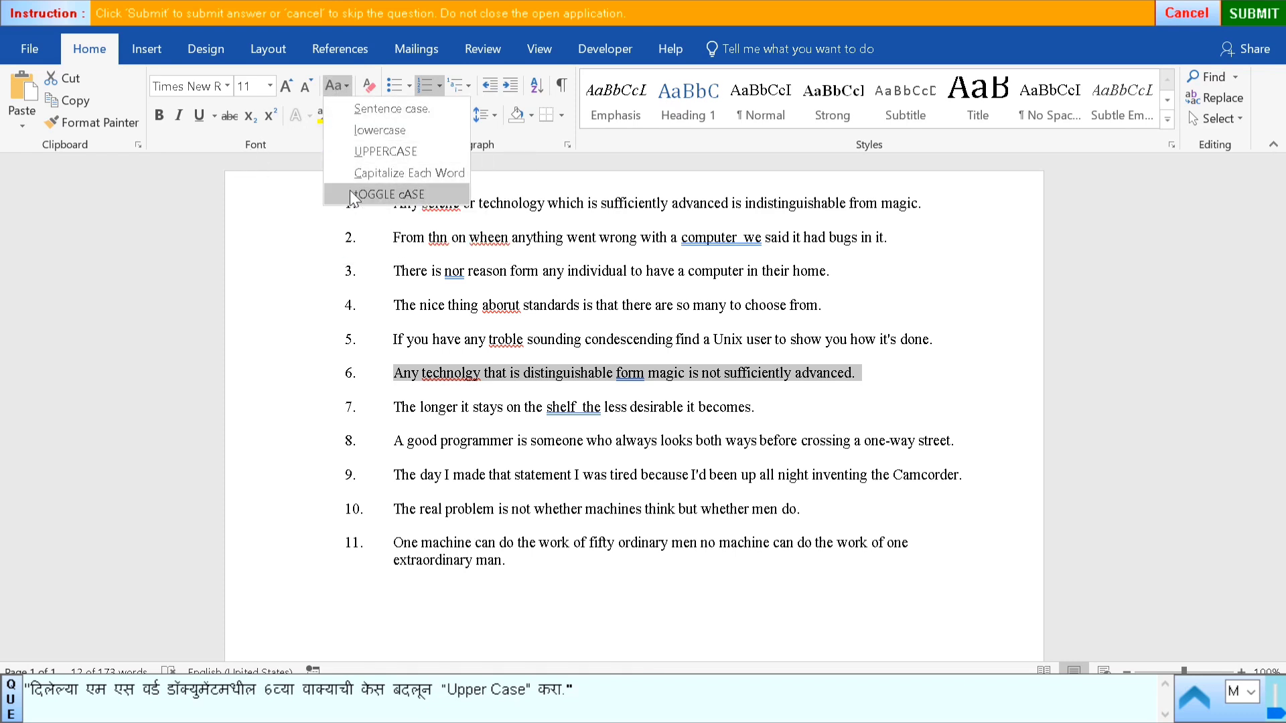
click(388, 151)
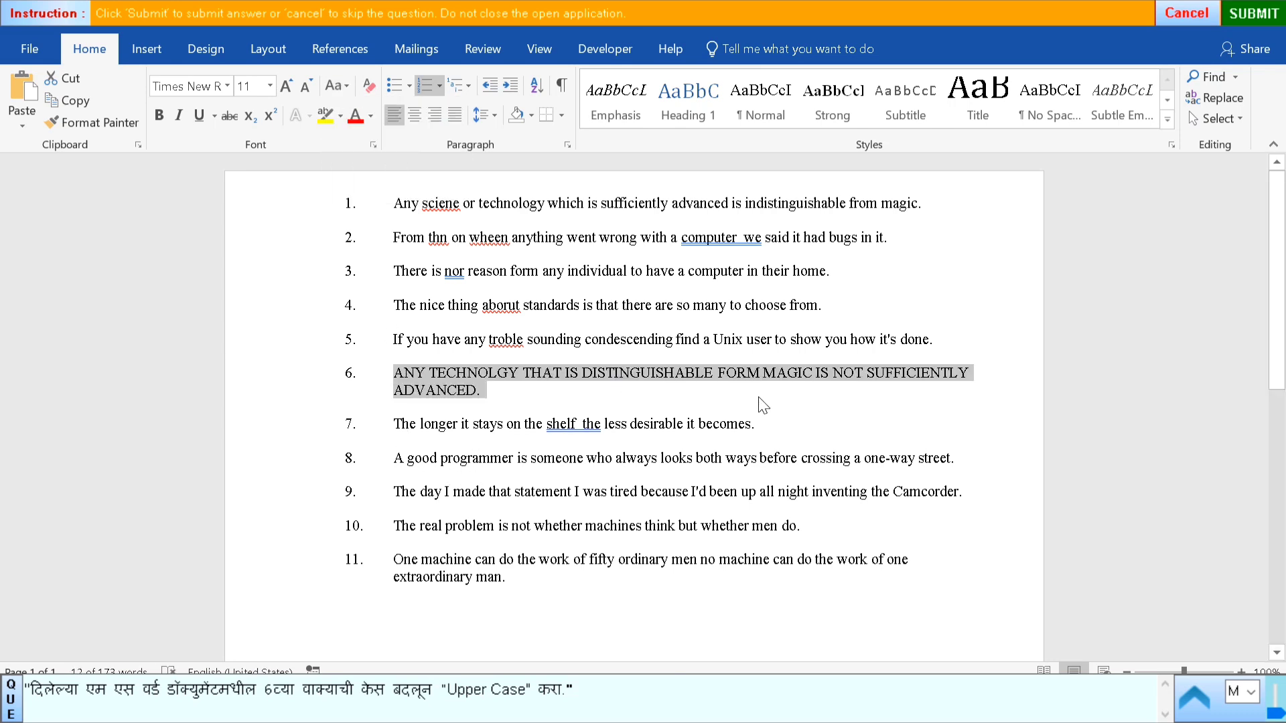
click(1254, 13)
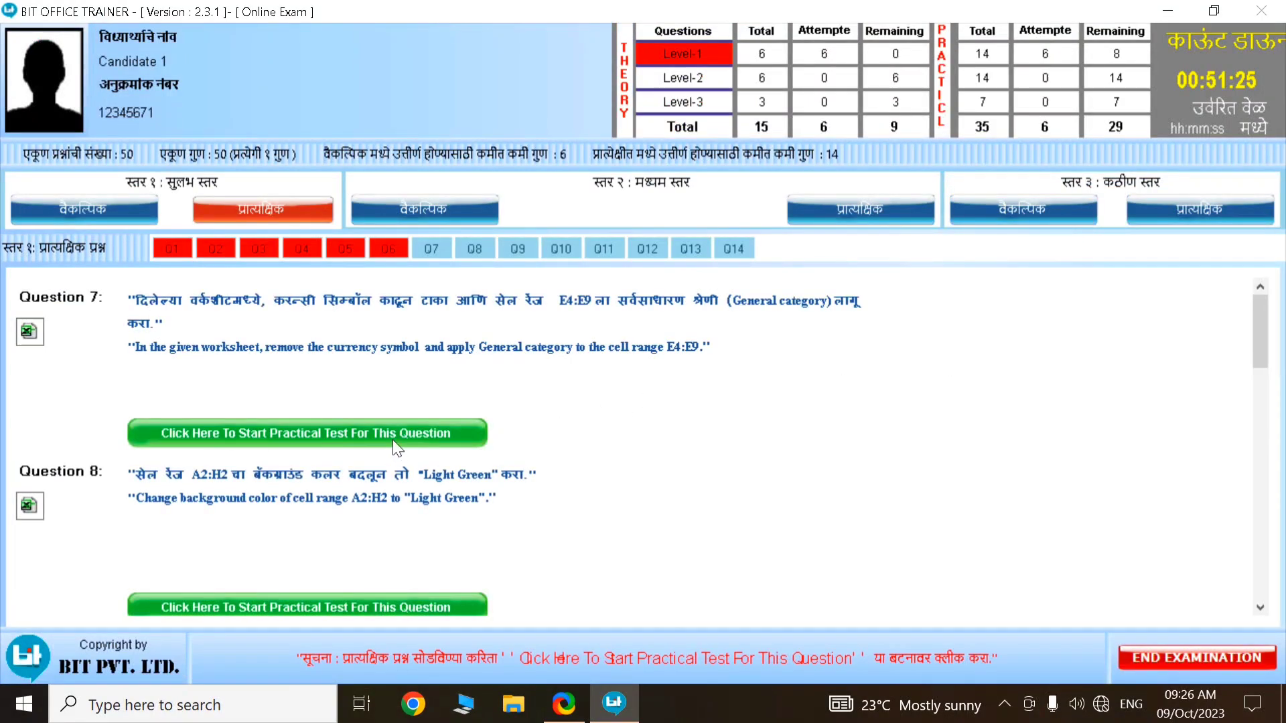
- Start the practical test for Question 7, apply the General number format to cells E4:E9, and submit the answer
click(393, 440)
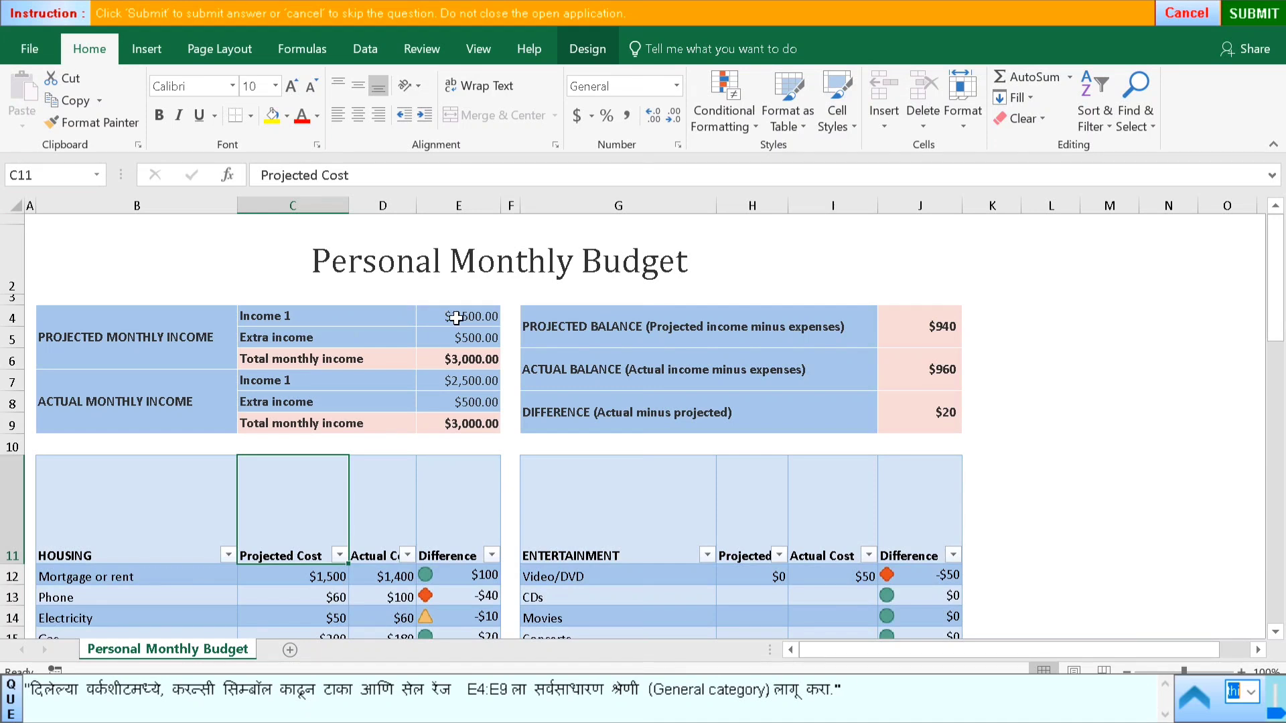
drag(456, 318, 460, 423)
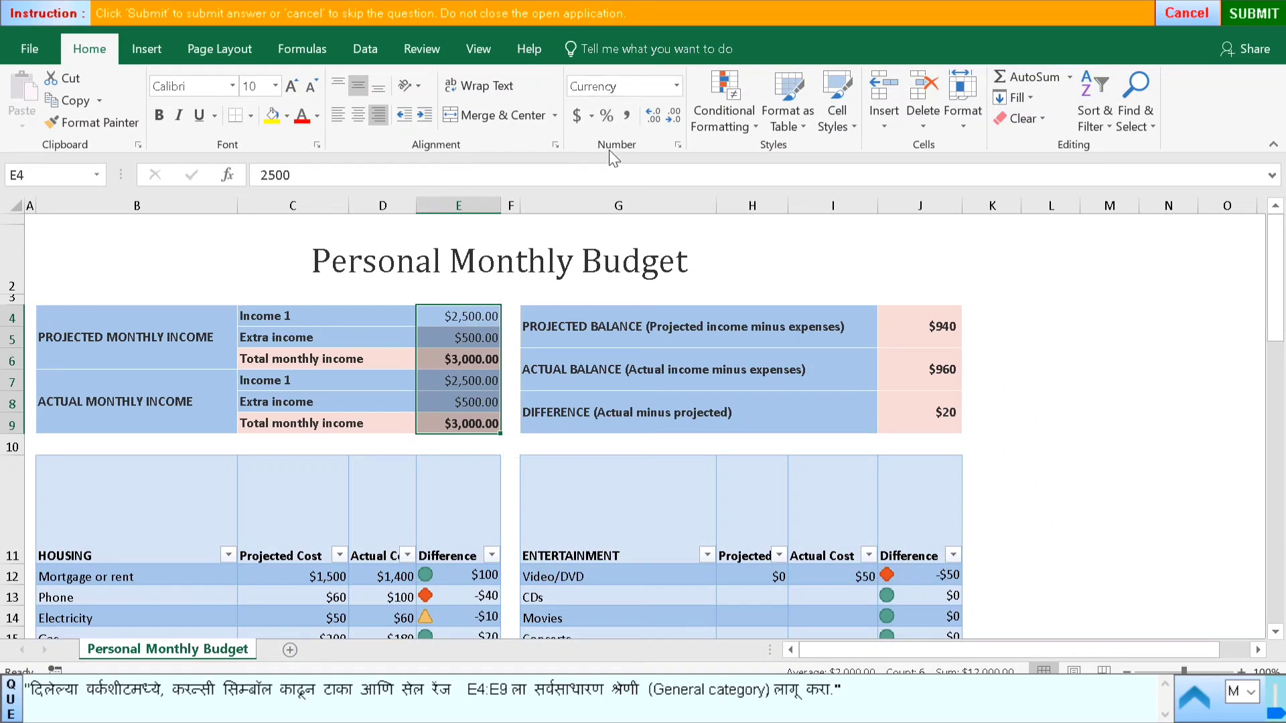
click(677, 86)
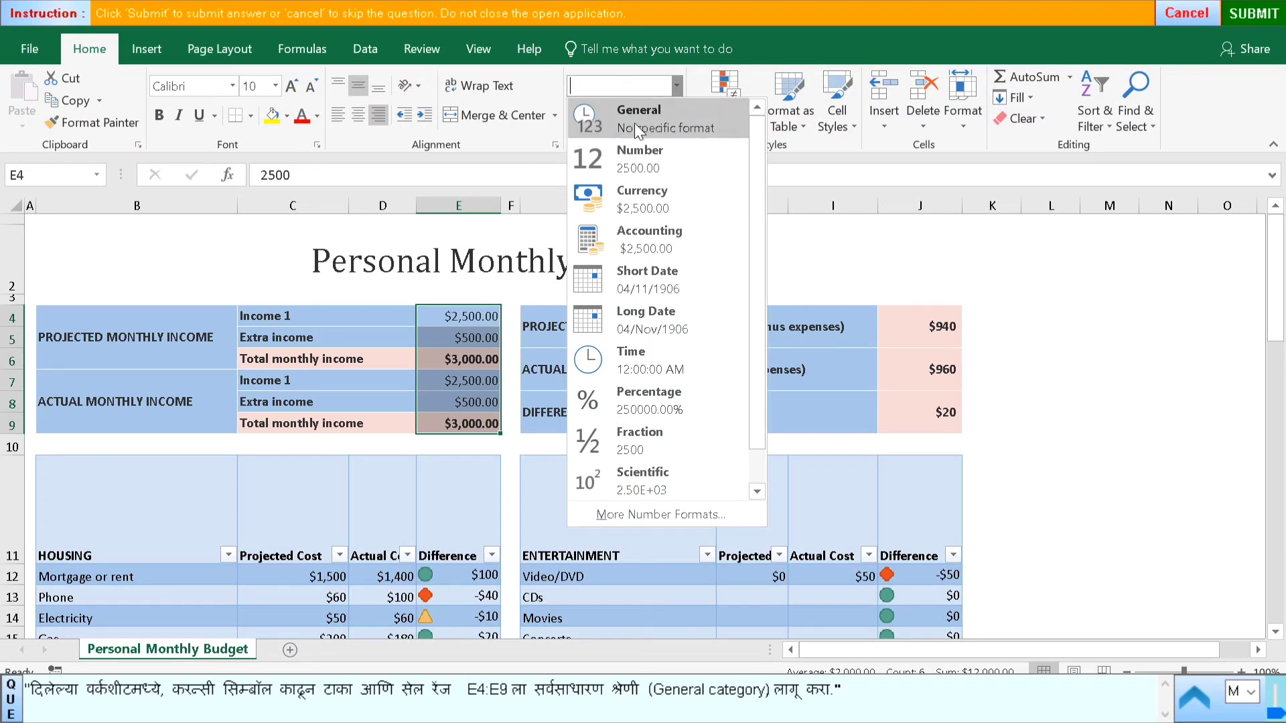
click(674, 110)
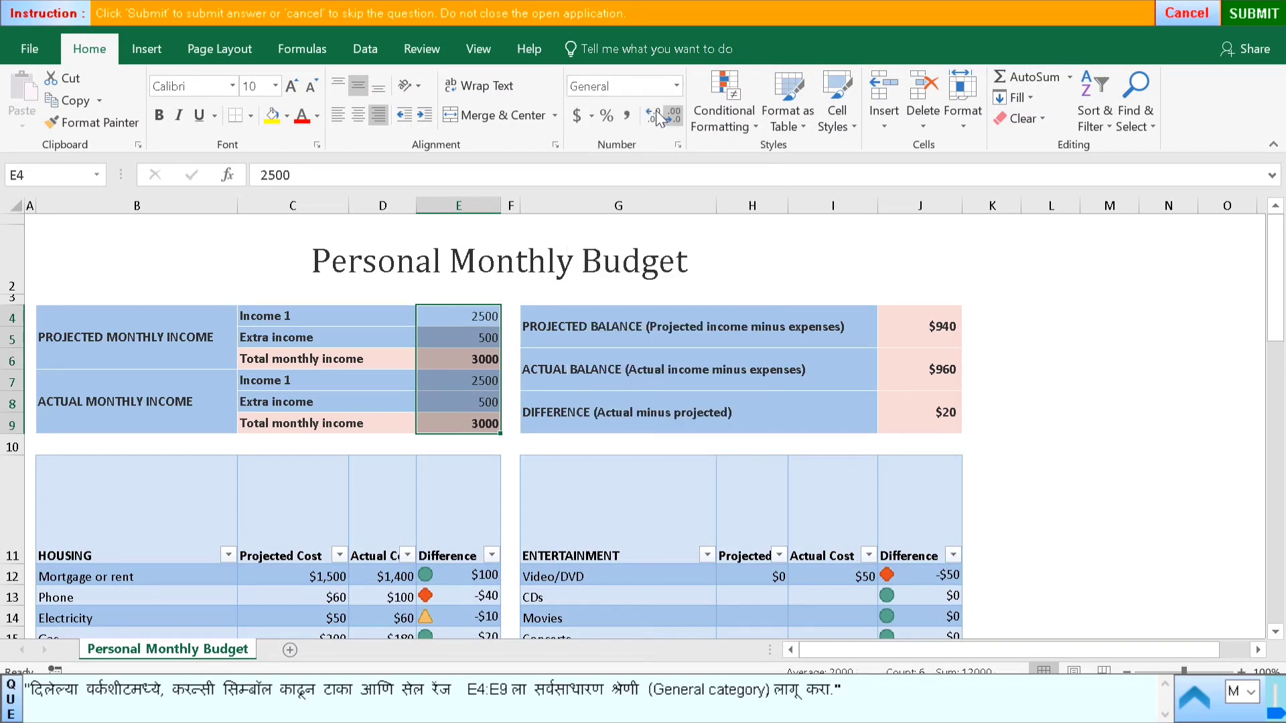
drag(450, 316, 451, 423)
click(837, 443)
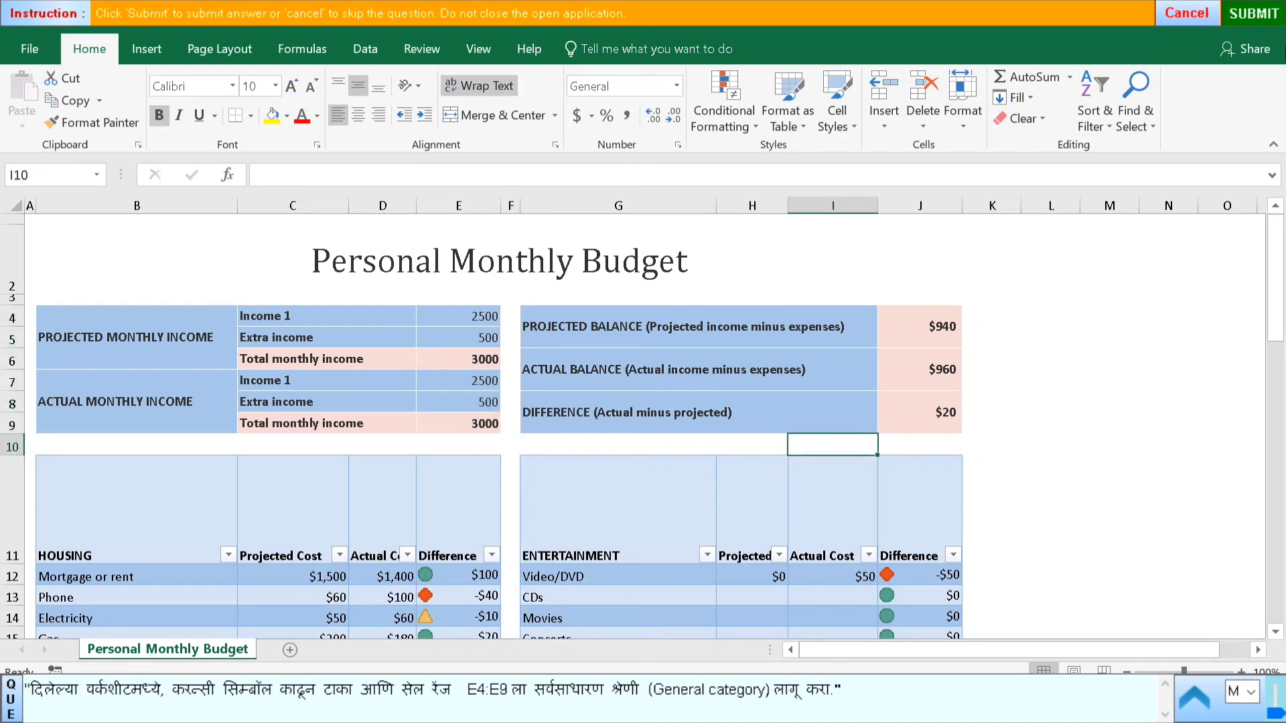
click(1263, 19)
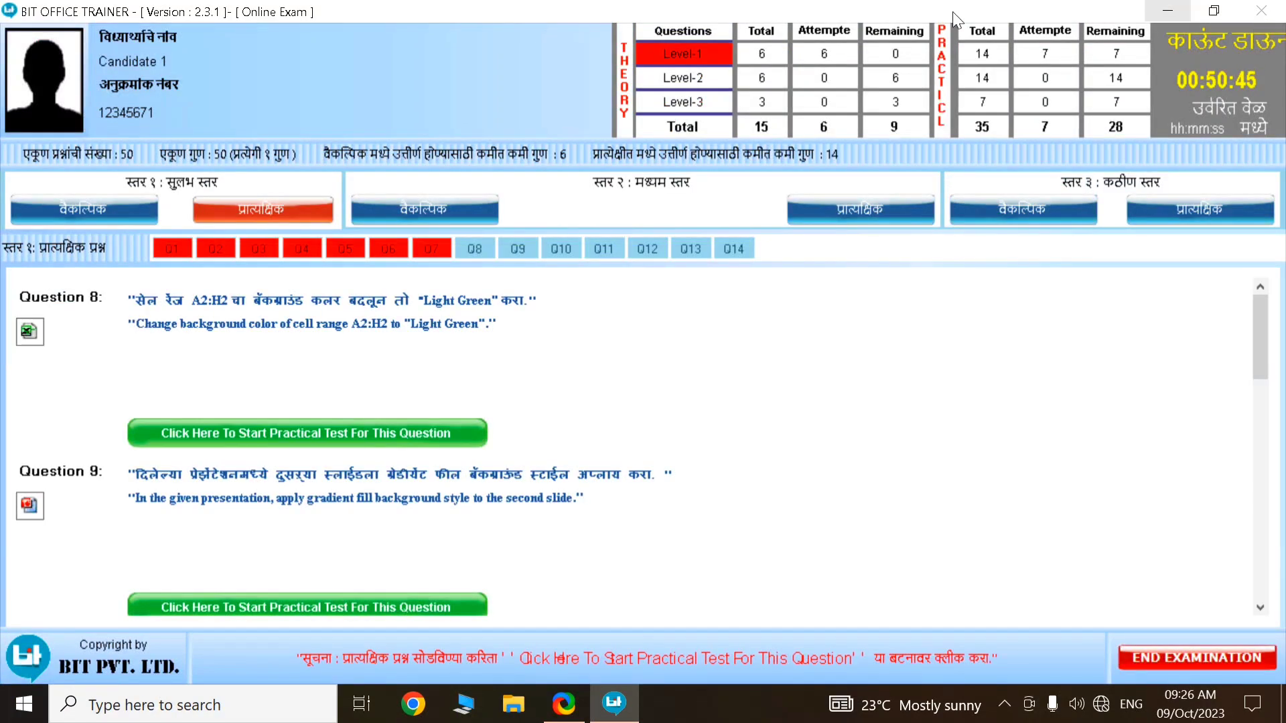
- Start the practical test for Question 8, fill cells A2:H2 with the standard Light Green color, and submit the answer
click(310, 436)
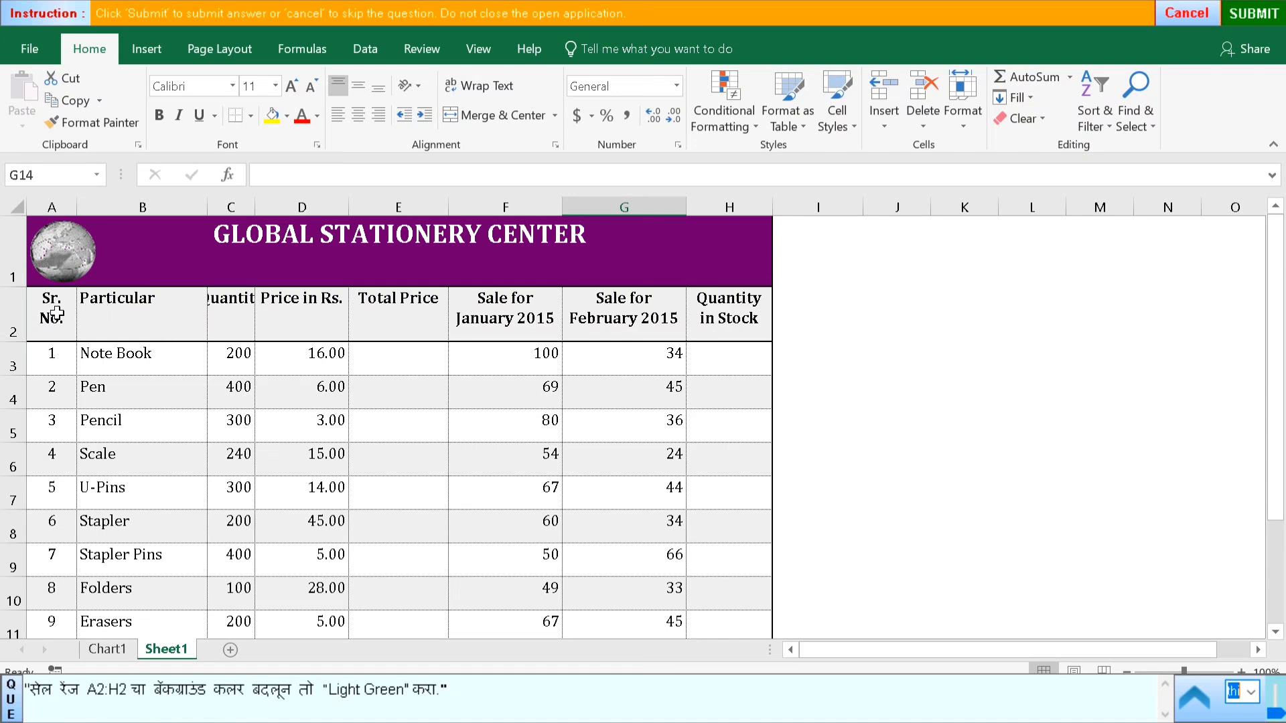
drag(50, 315, 733, 309)
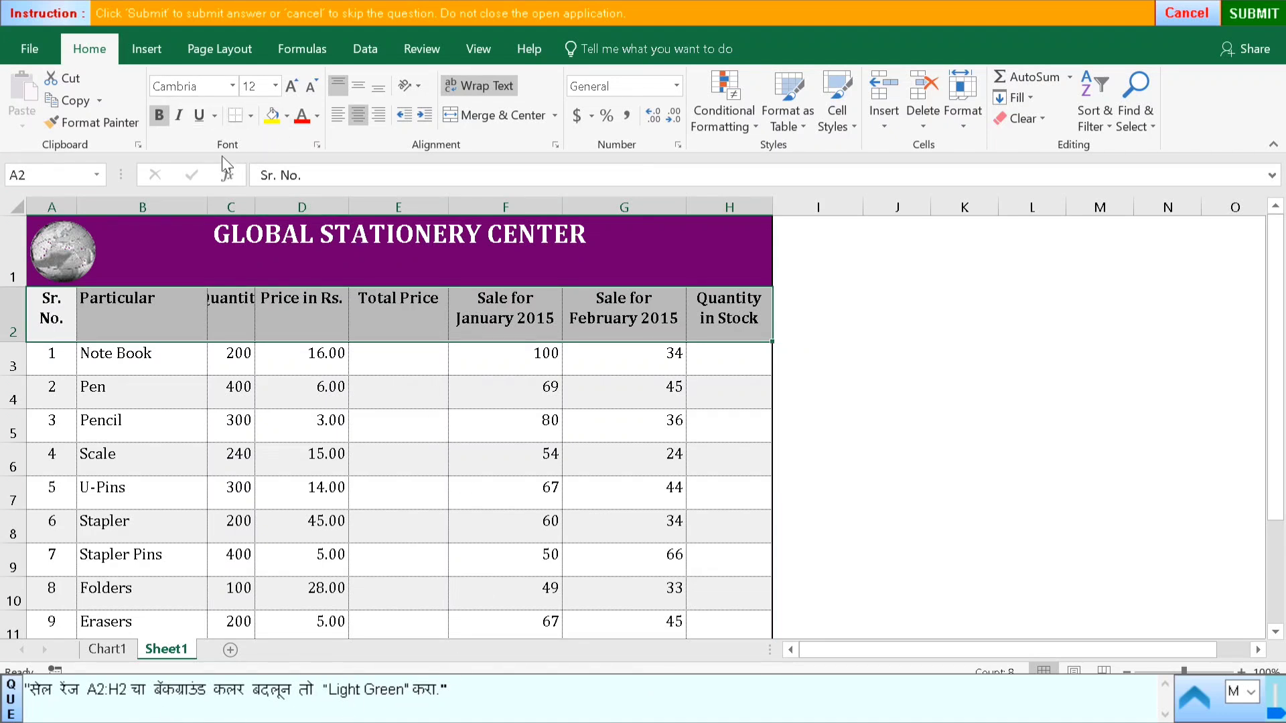
click(287, 118)
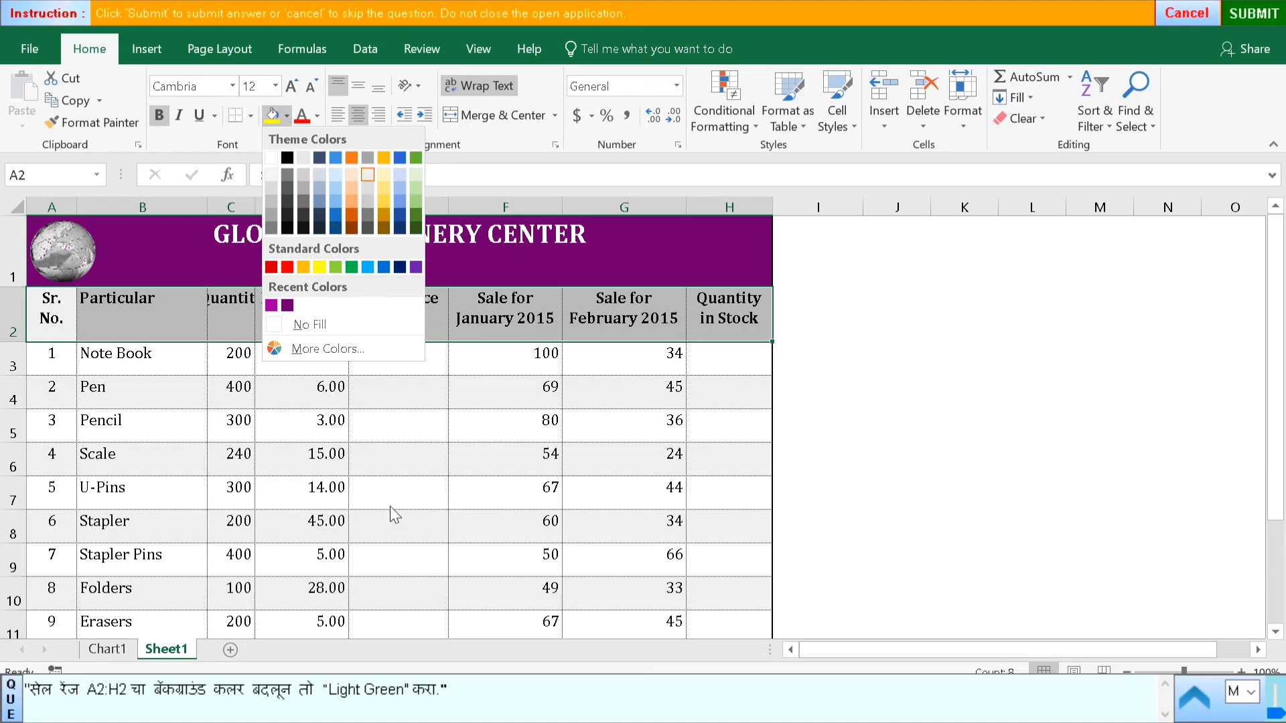
click(336, 266)
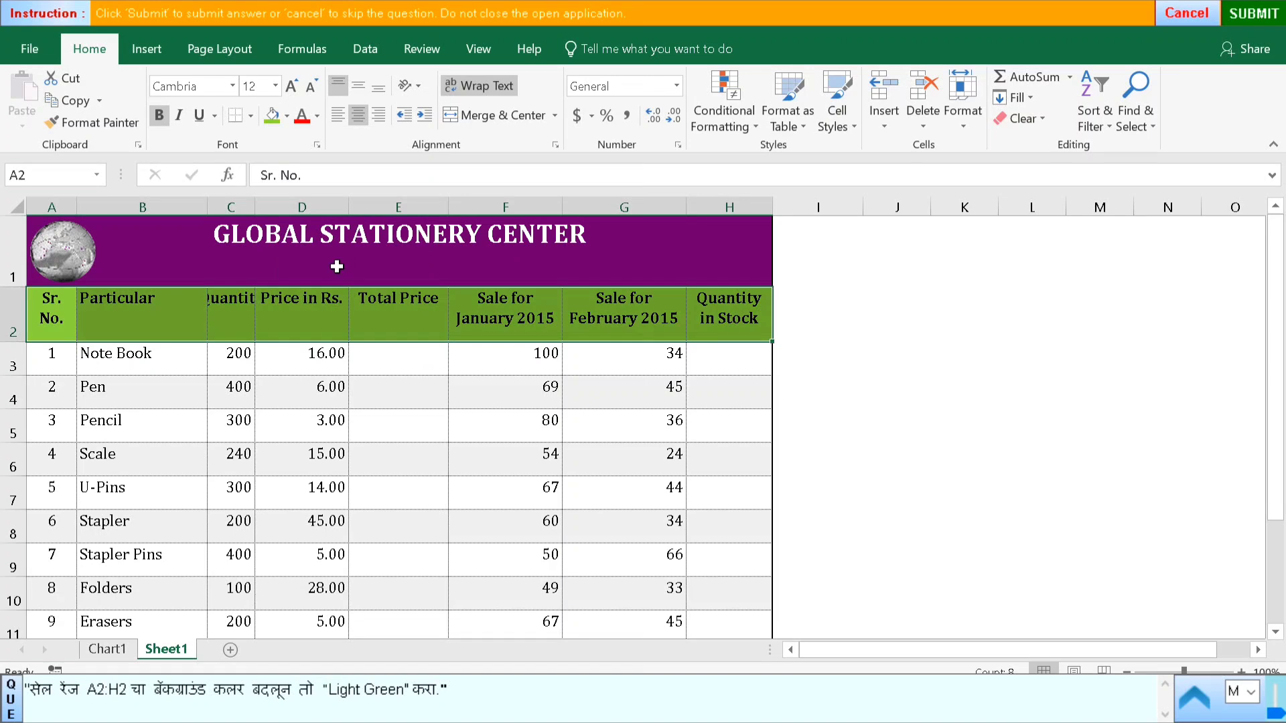
click(700, 474)
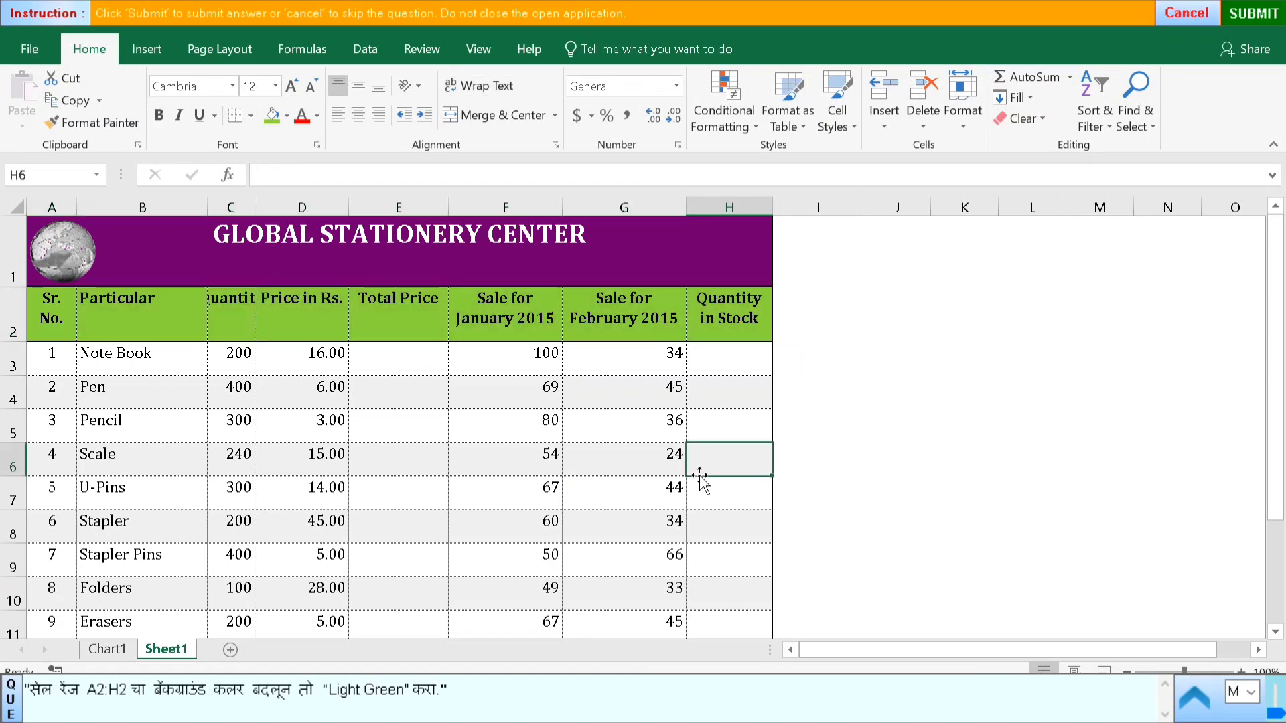
click(1265, 15)
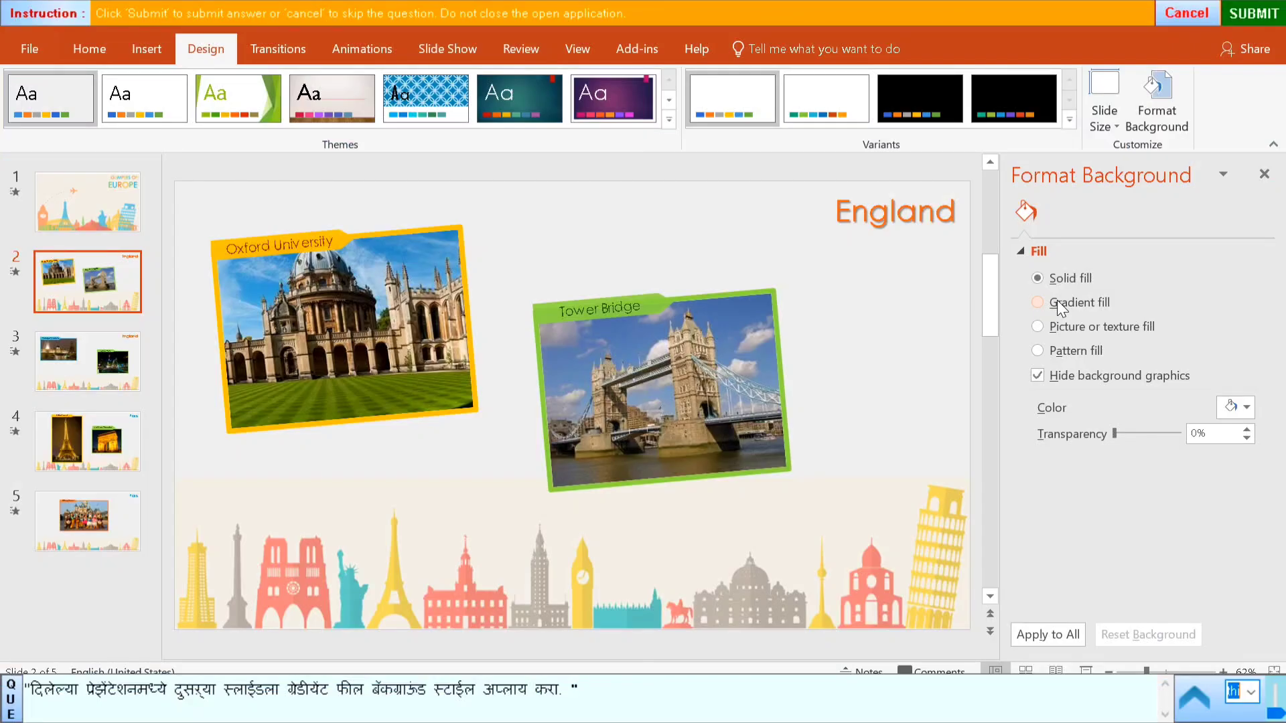
- Apply a gradient fill background to the second slide and submit the answer
click(1057, 302)
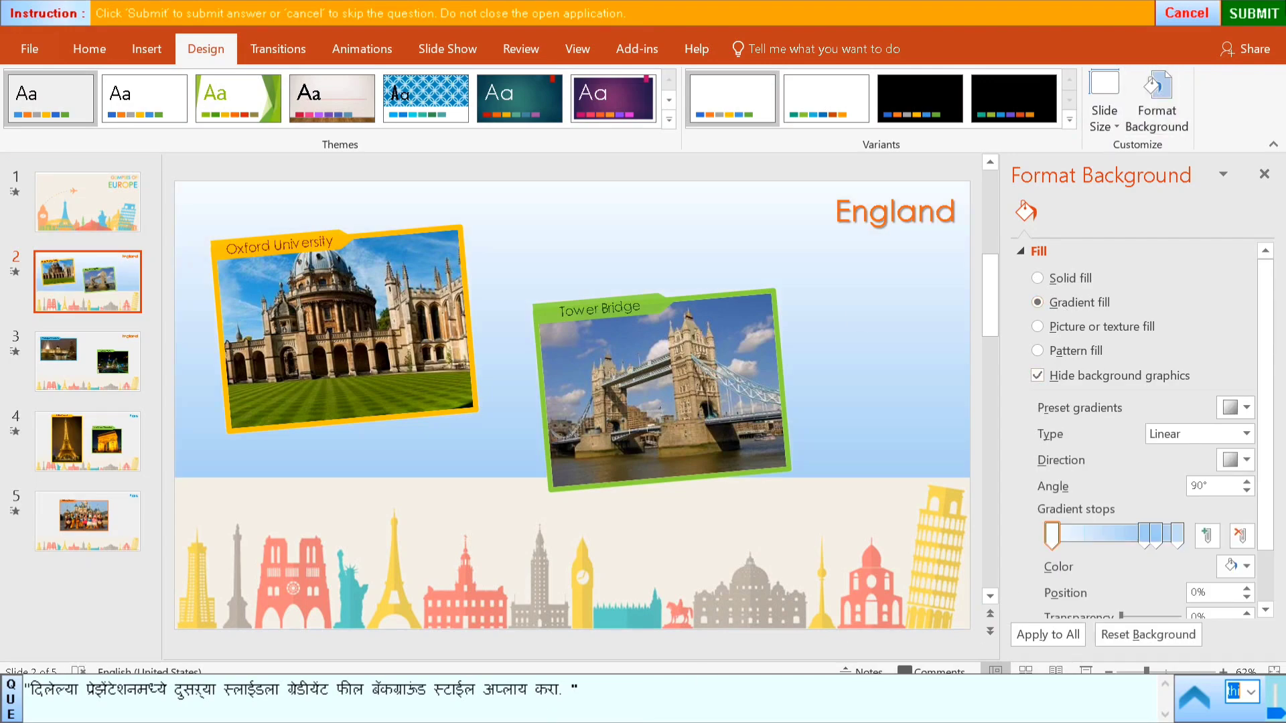
click(1253, 15)
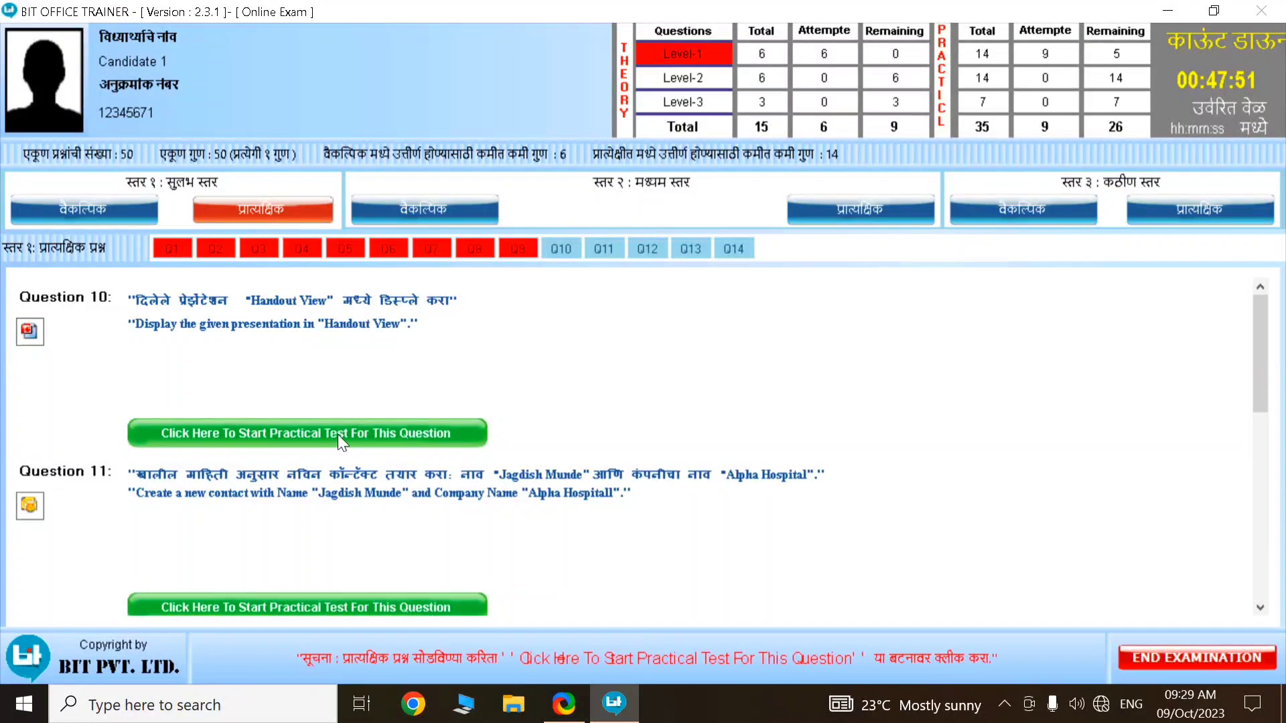
- Start the practical test for Question 10, display the presentation in Handout Master view, and submit the answer
click(338, 434)
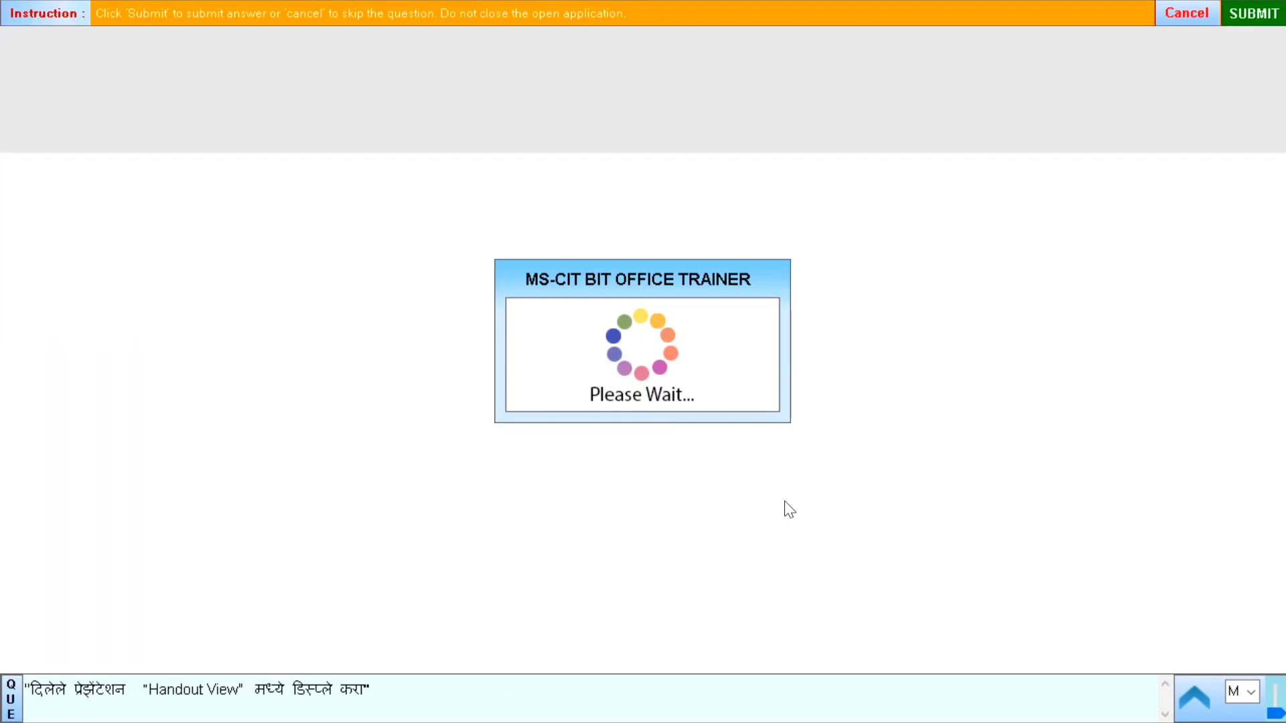
click(864, 527)
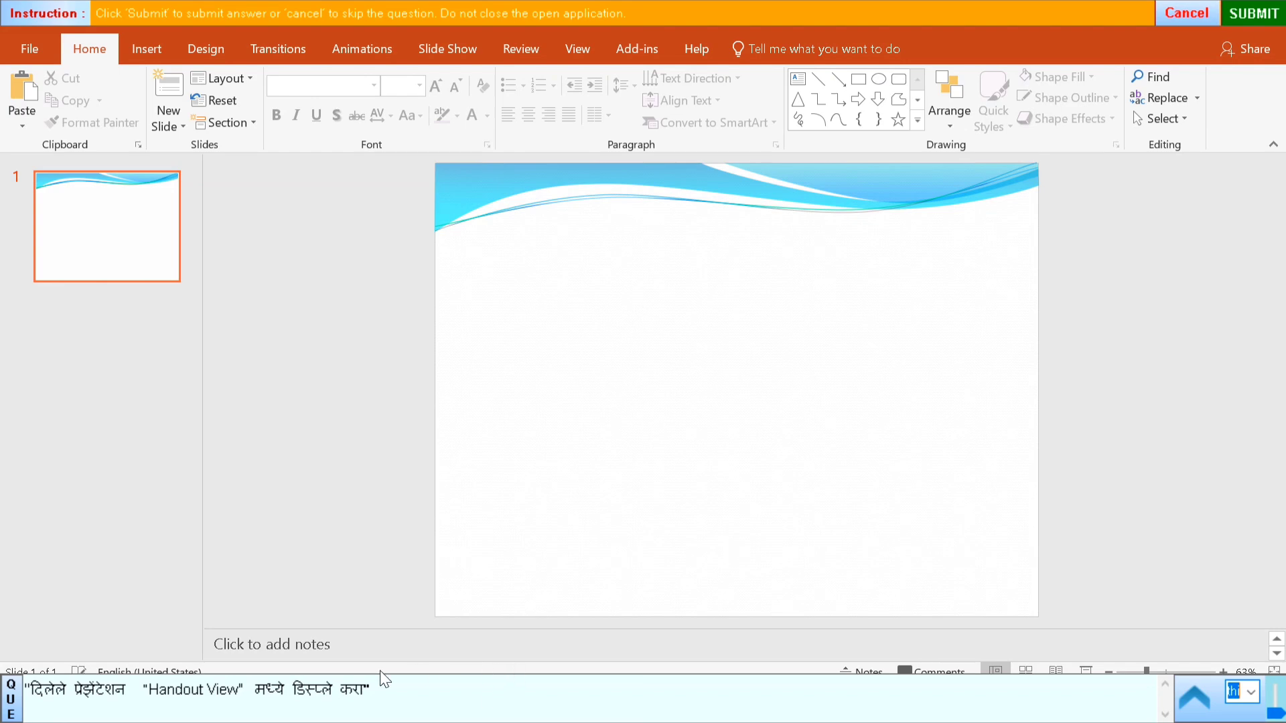
click(577, 49)
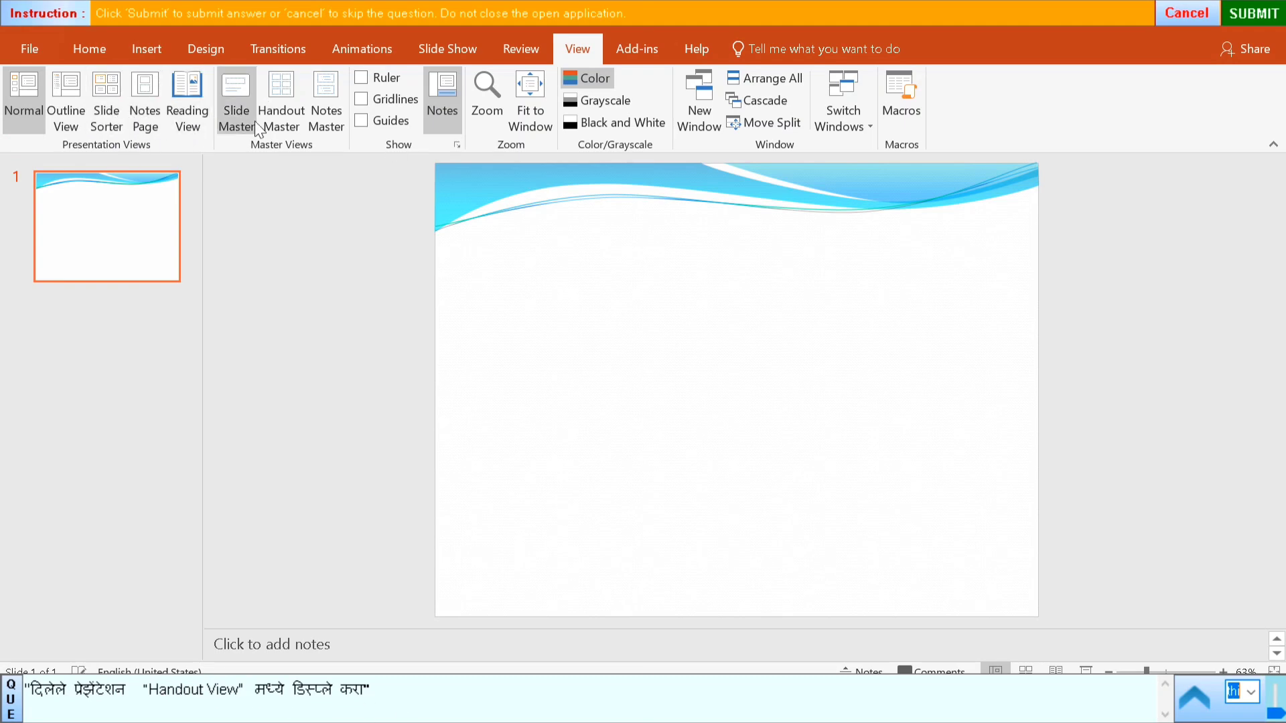
click(292, 103)
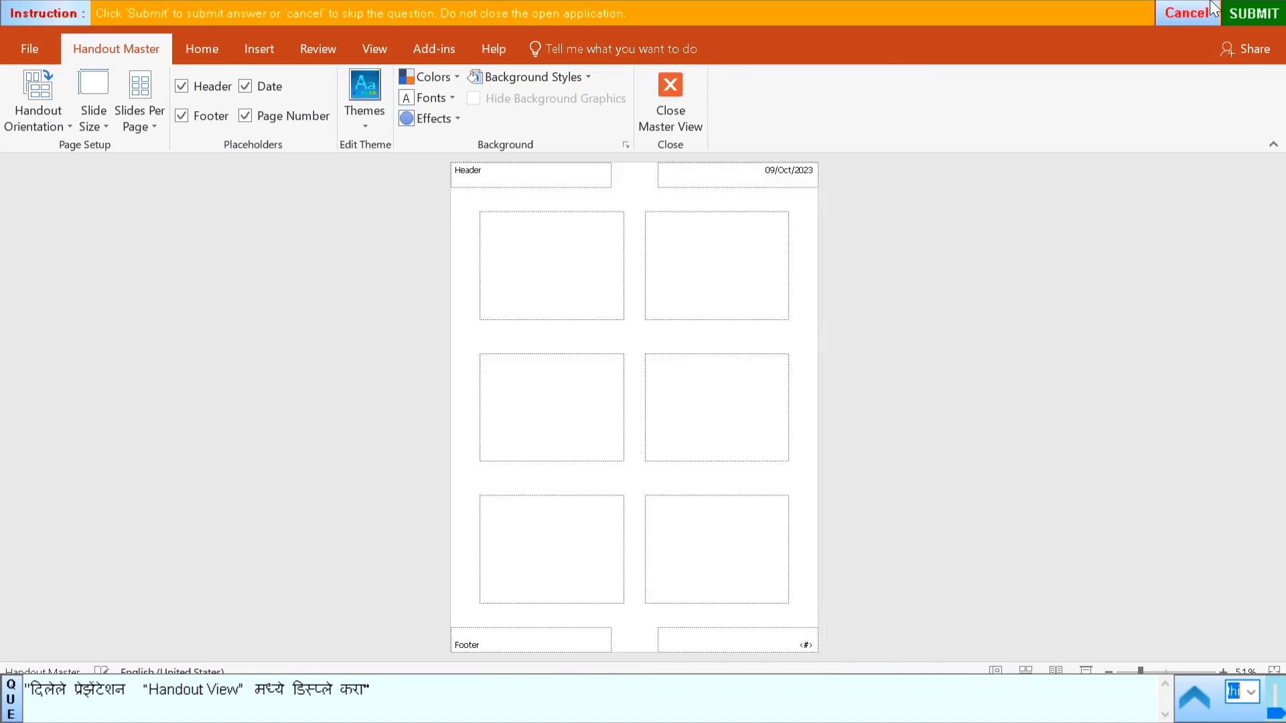
click(1253, 13)
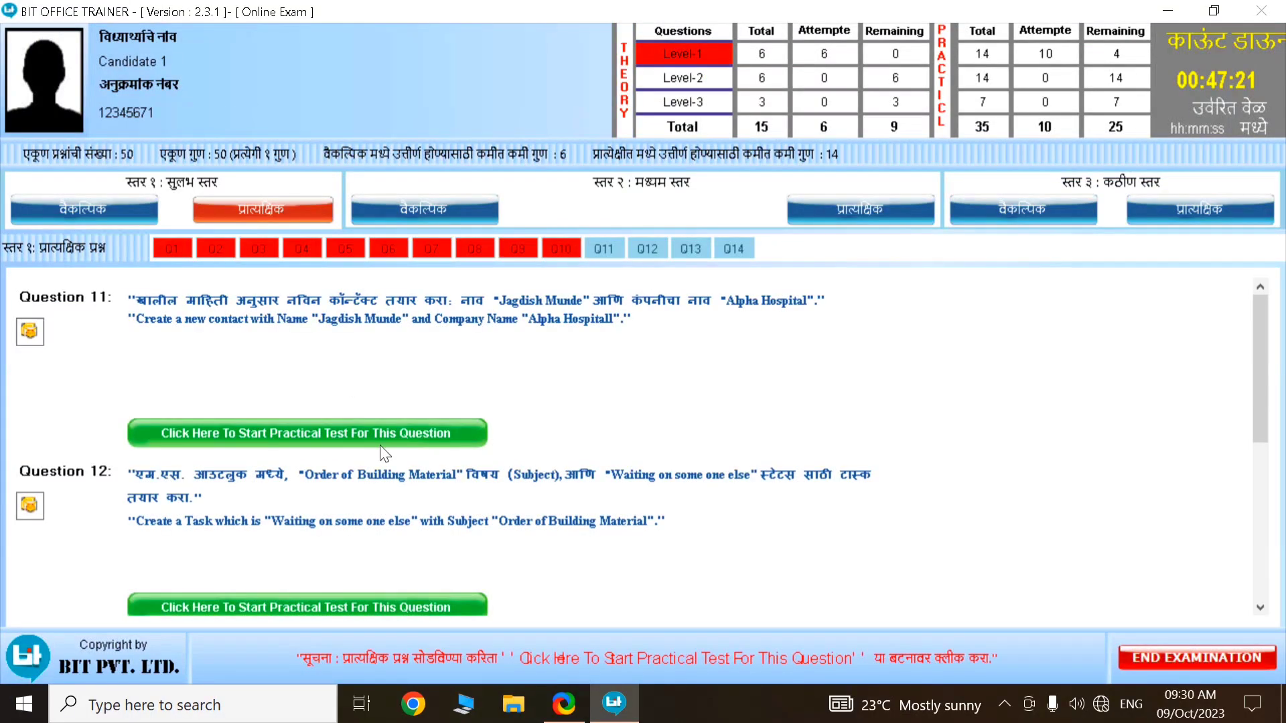
- Start the practical test for Question 11 and create a new Outlook contact
click(379, 437)
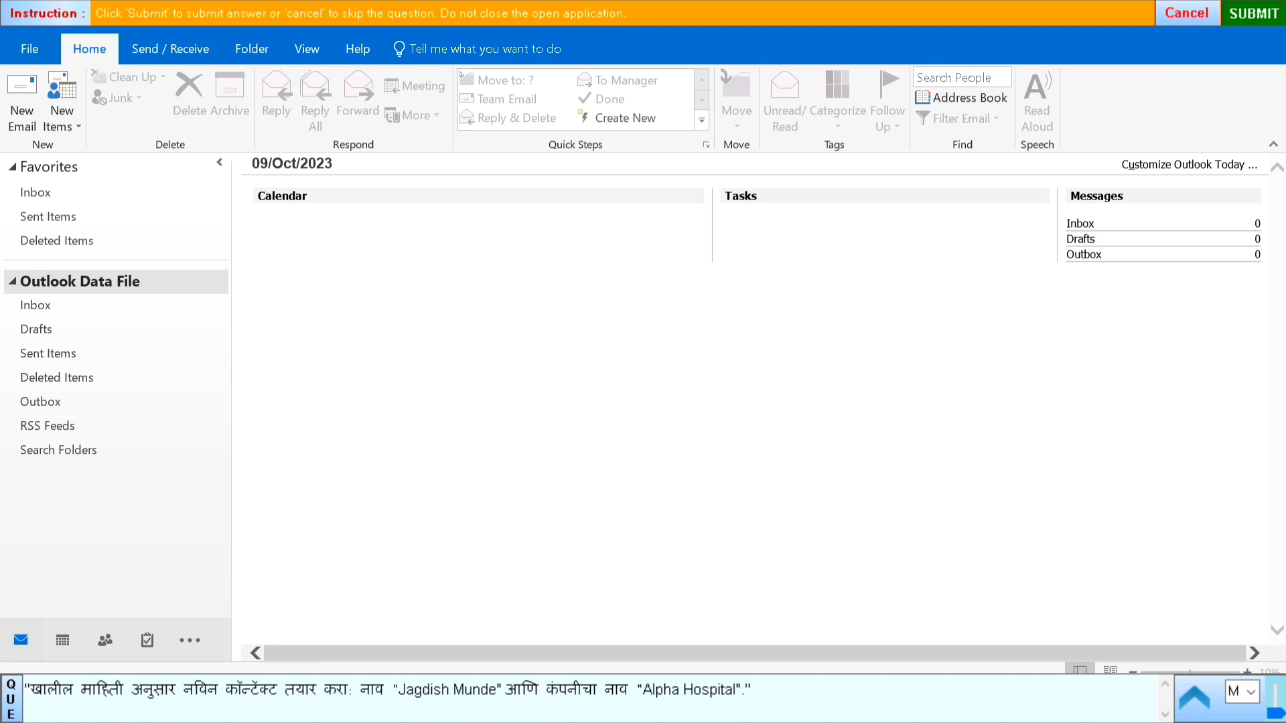
click(66, 127)
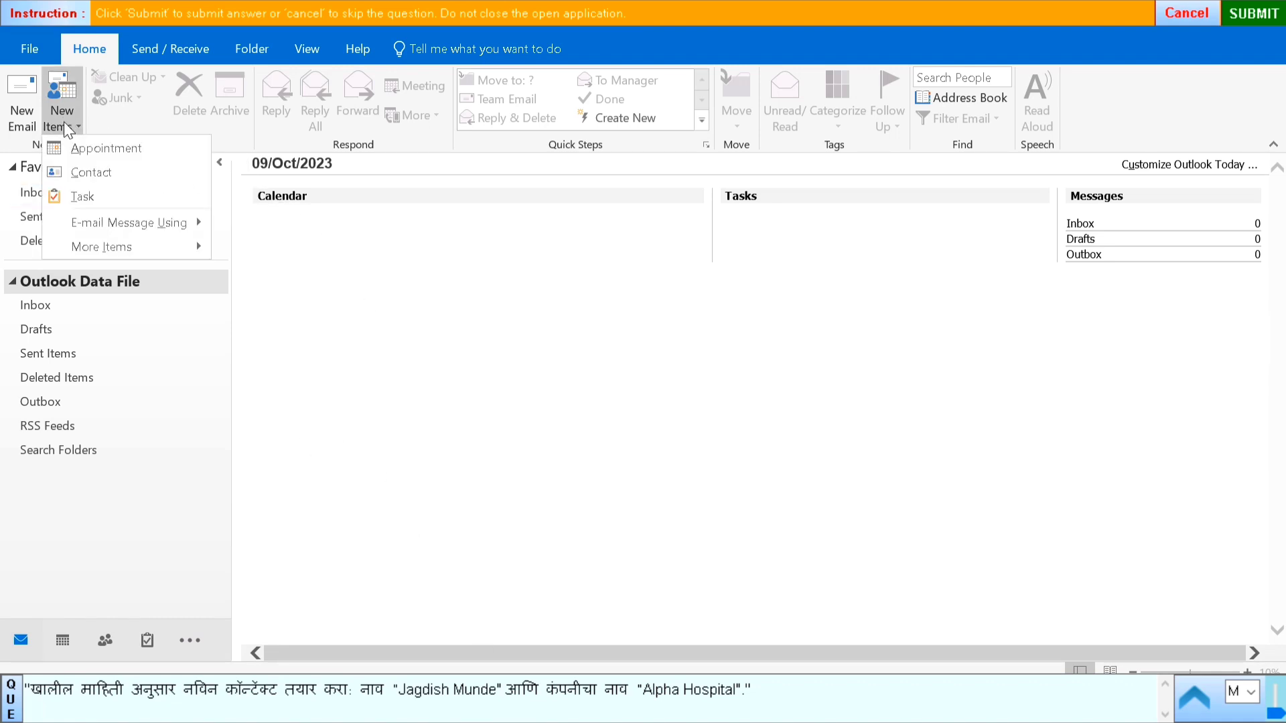
click(84, 172)
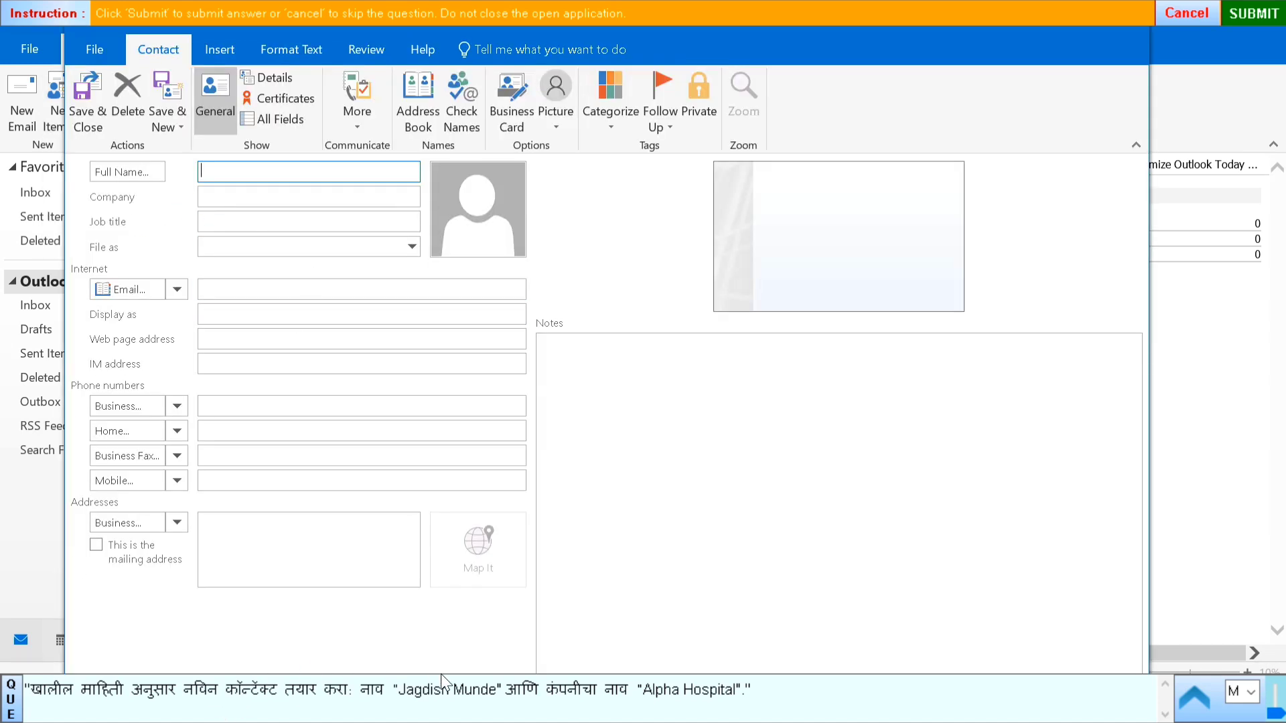
- Copy the contact's name from the question text into the new contact's Full Name field
drag(400, 691, 461, 692)
key(ctrl+c)
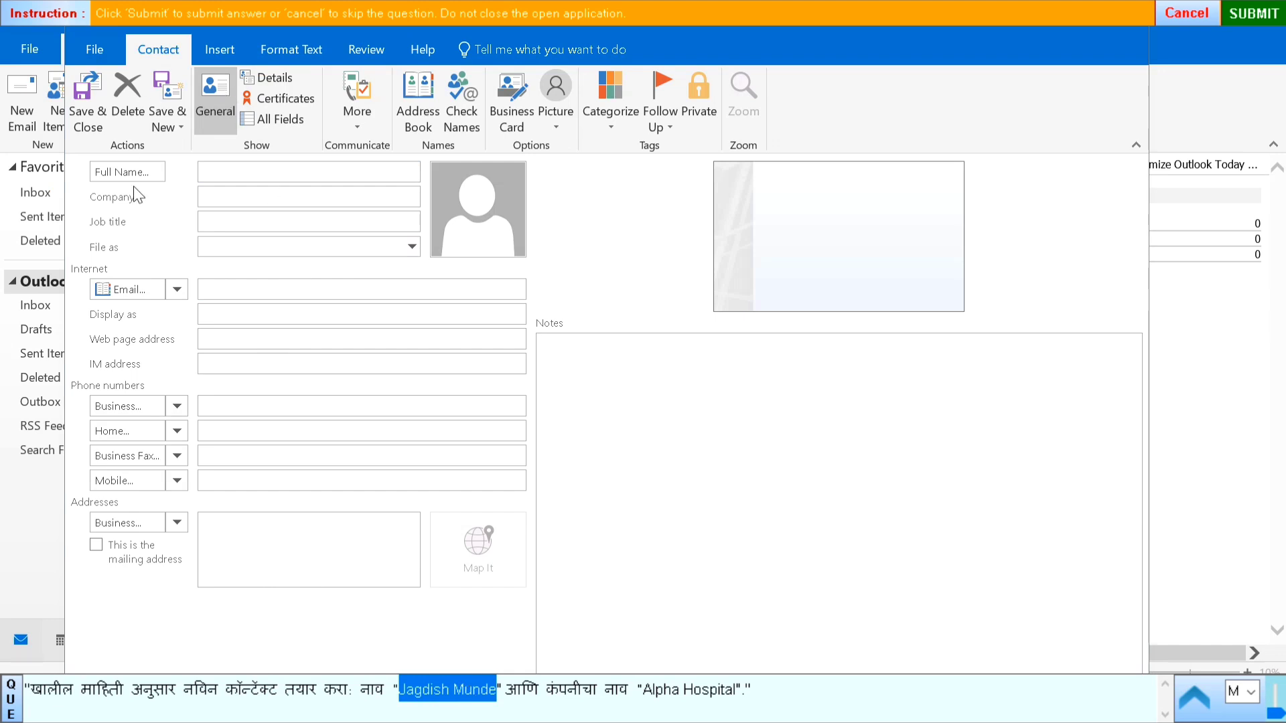
click(237, 176)
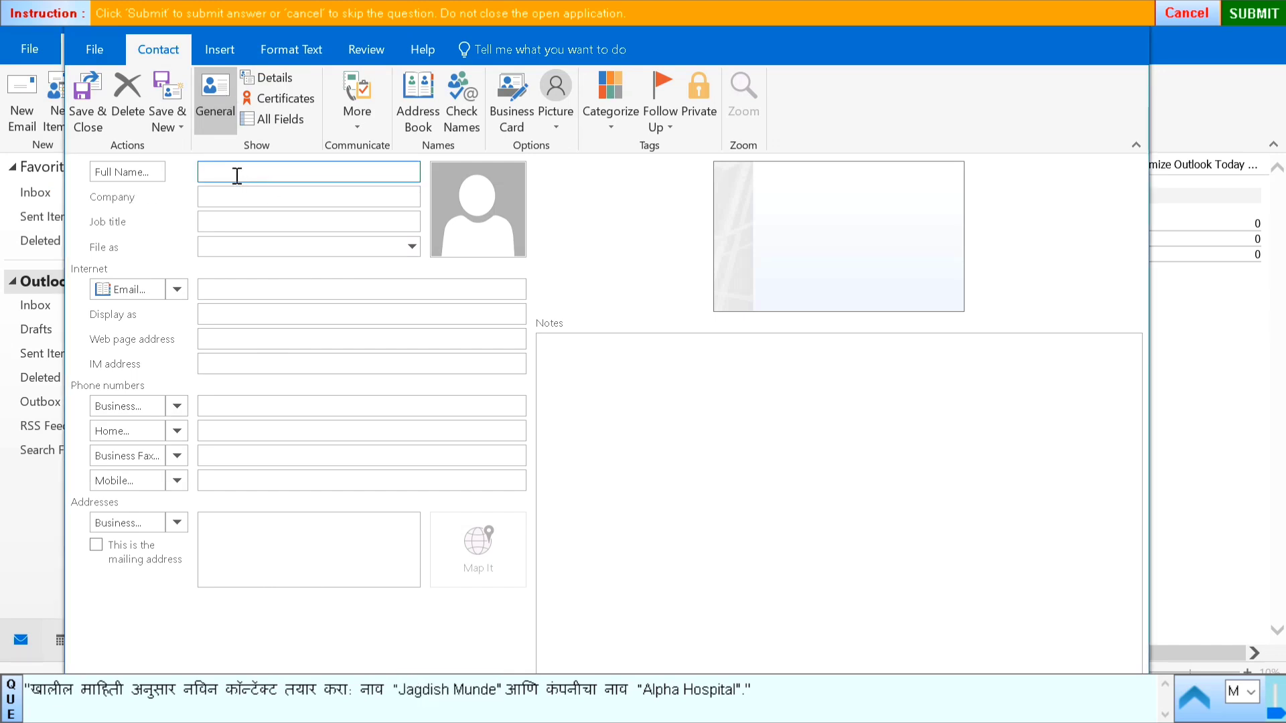
key(ctrl+v)
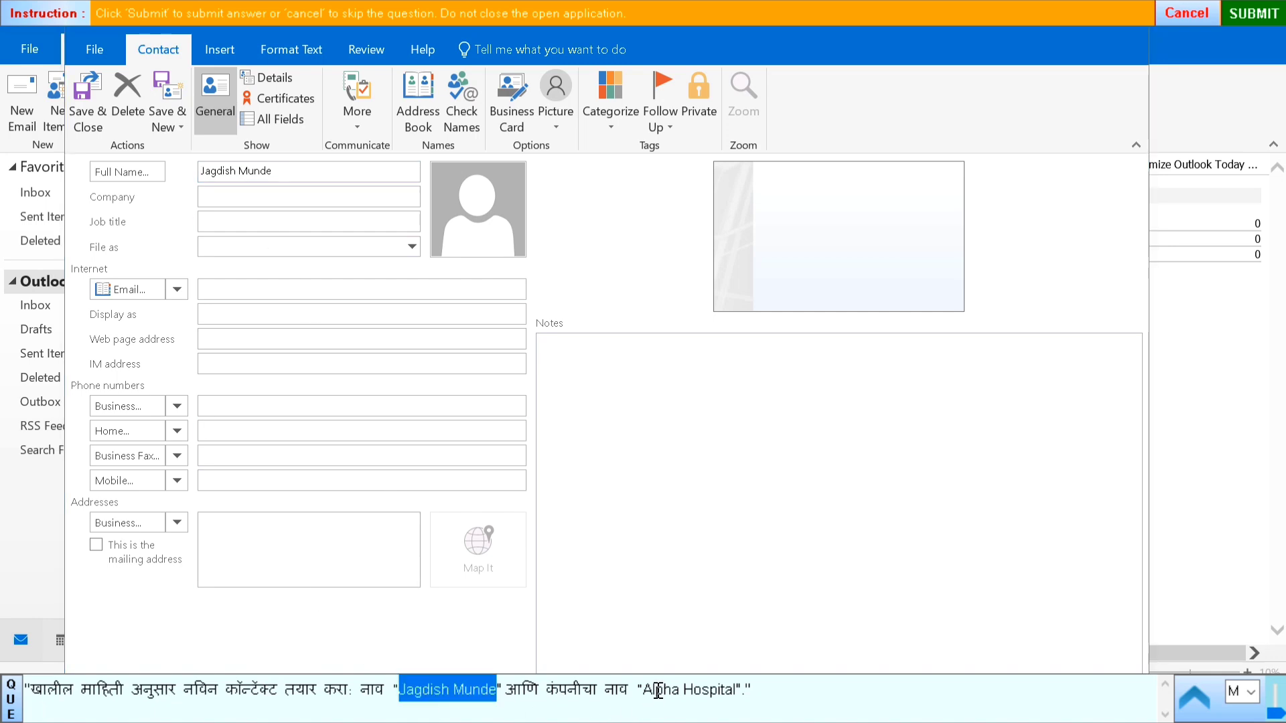
- Copy "Alpha Hospital" from the question text into the contact's Company field, save and close the contact, and submit the answer
drag(658, 696, 719, 691)
key(ctrl+c)
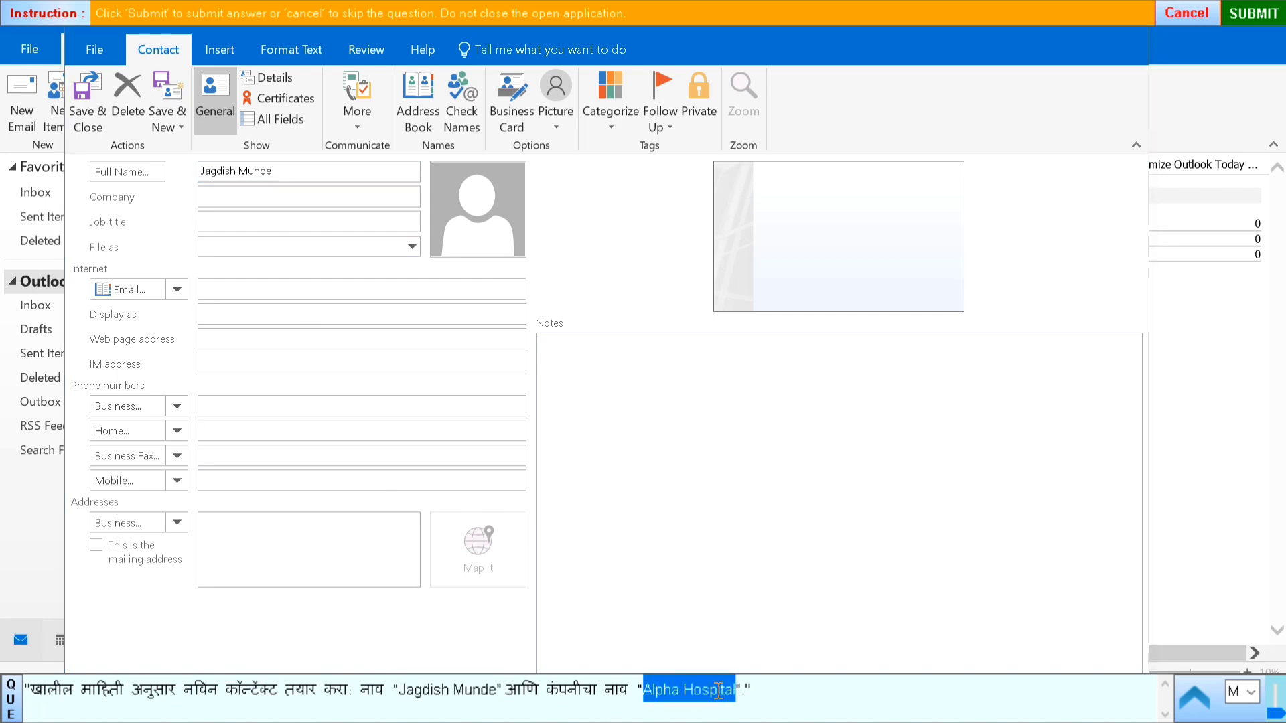
click(235, 196)
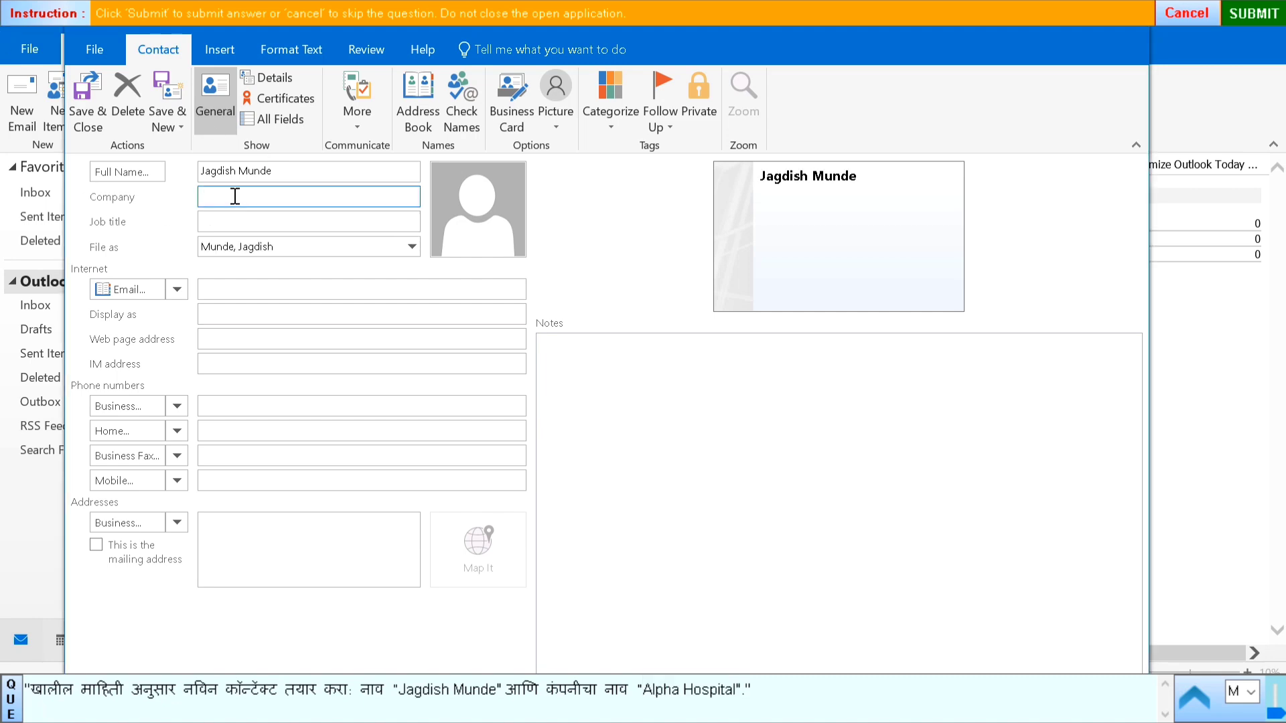
key(ctrl+v)
click(83, 110)
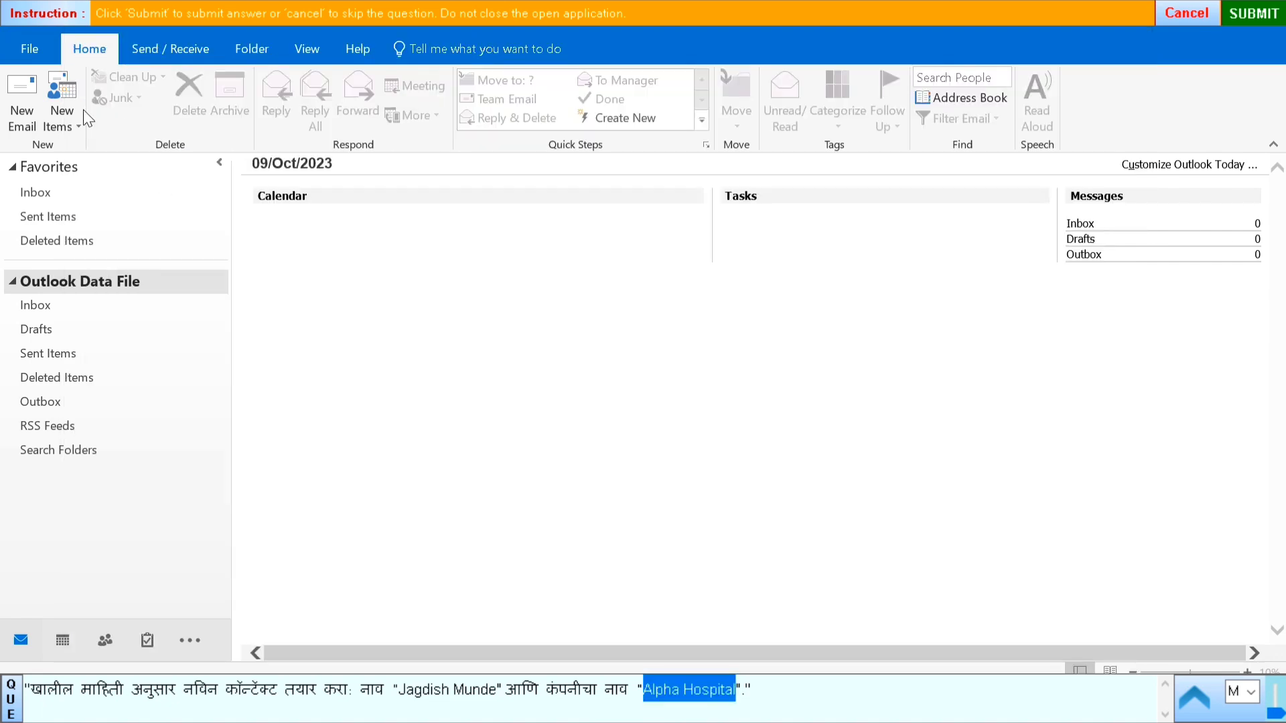
click(1247, 13)
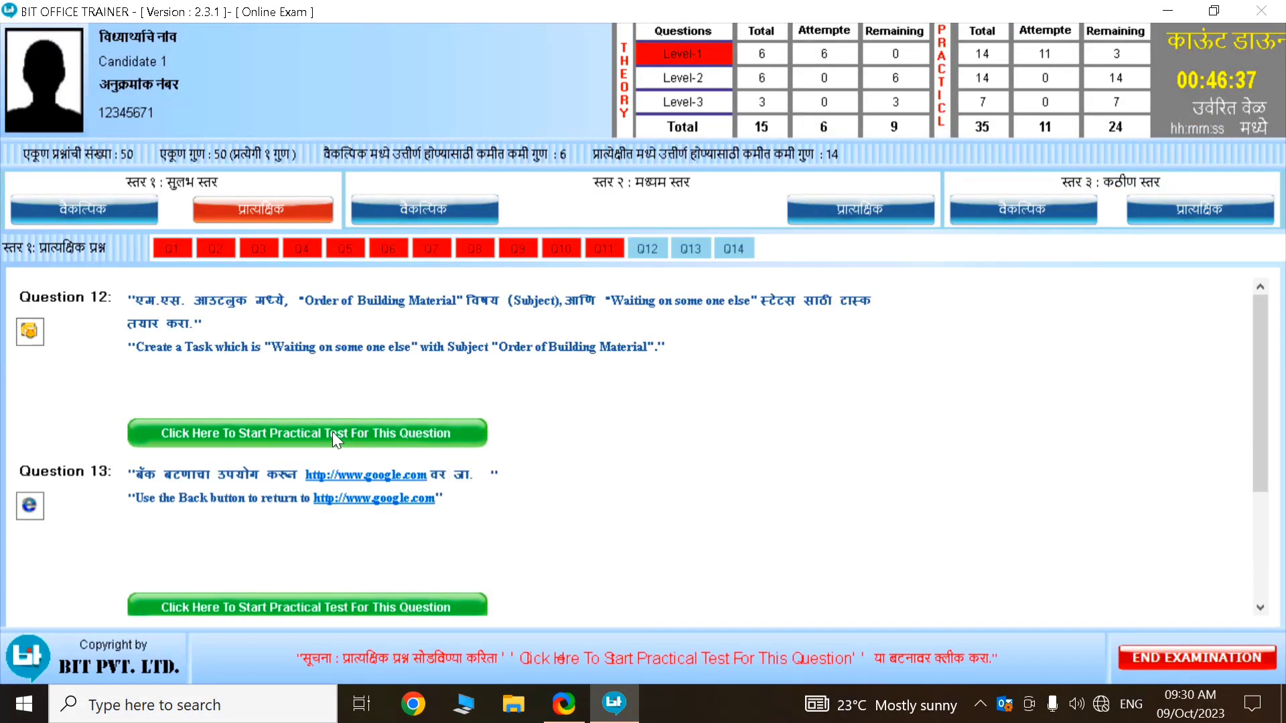
- Start the practical test for Question 12 and create a new Outlook task
click(332, 432)
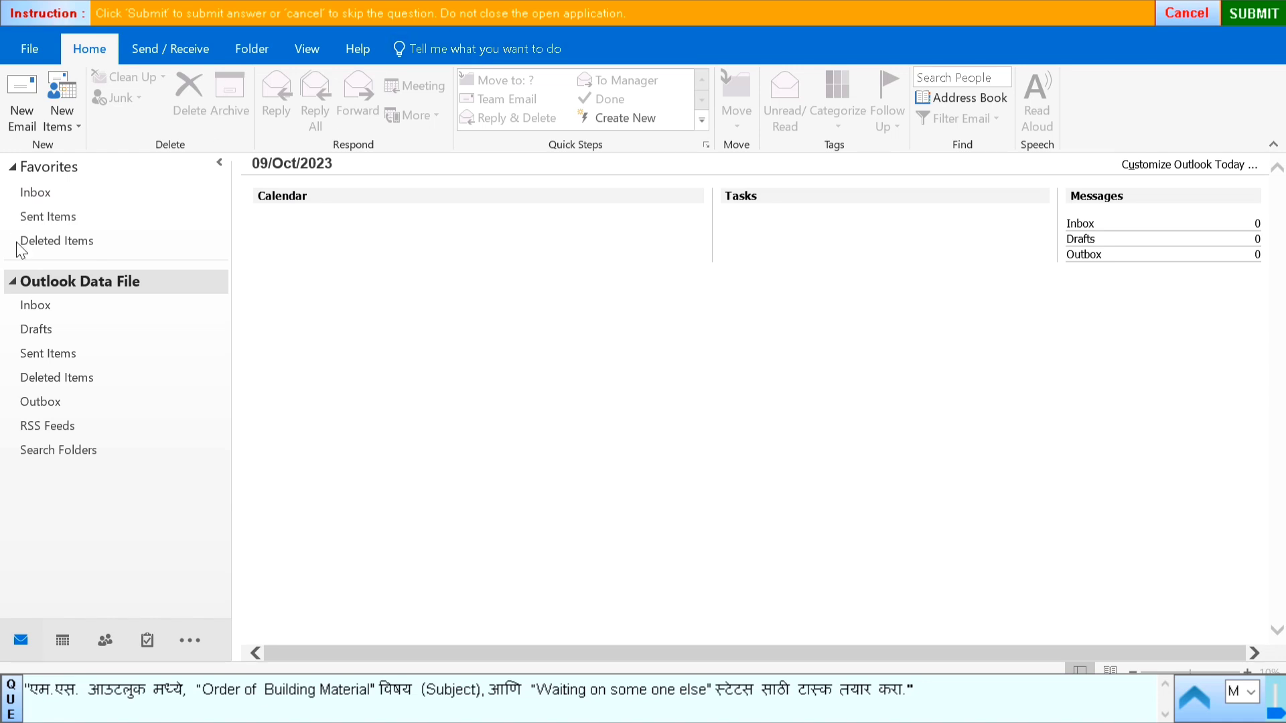
click(70, 123)
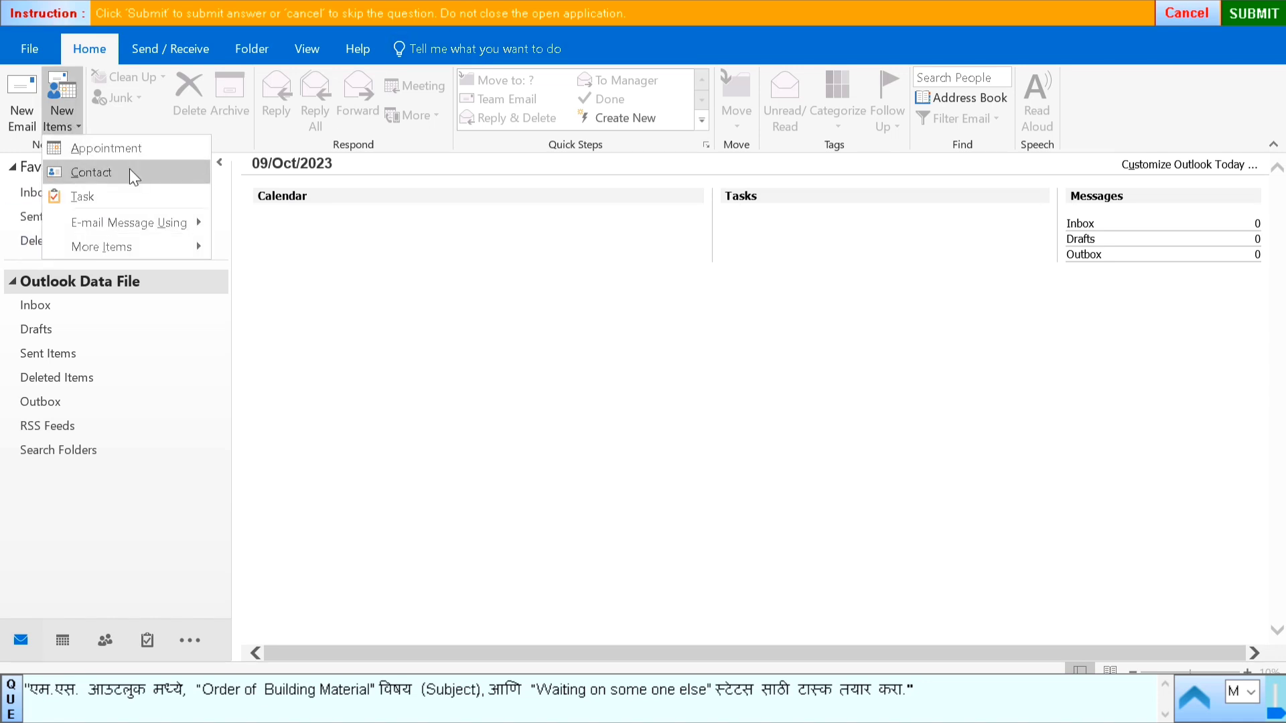
click(111, 199)
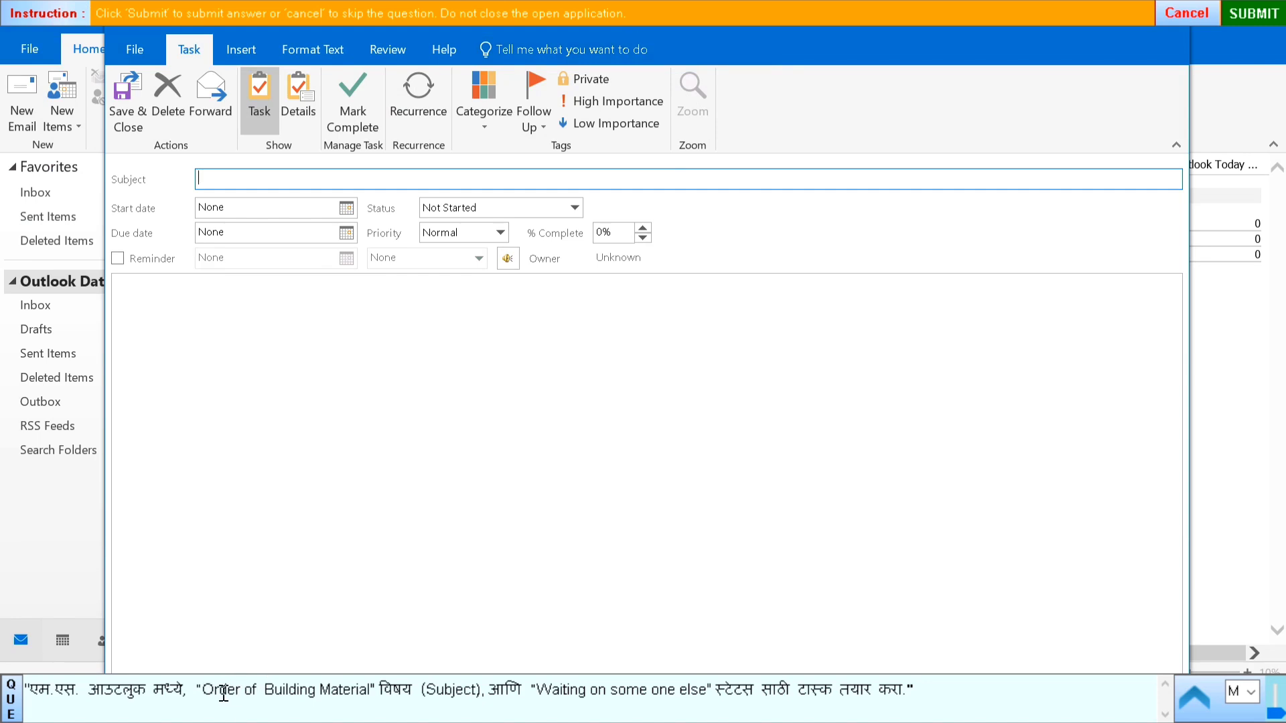
- Copy "Order of Building Material" from the question text into the task's Subject field
drag(203, 689, 348, 690)
key(ctrl+c)
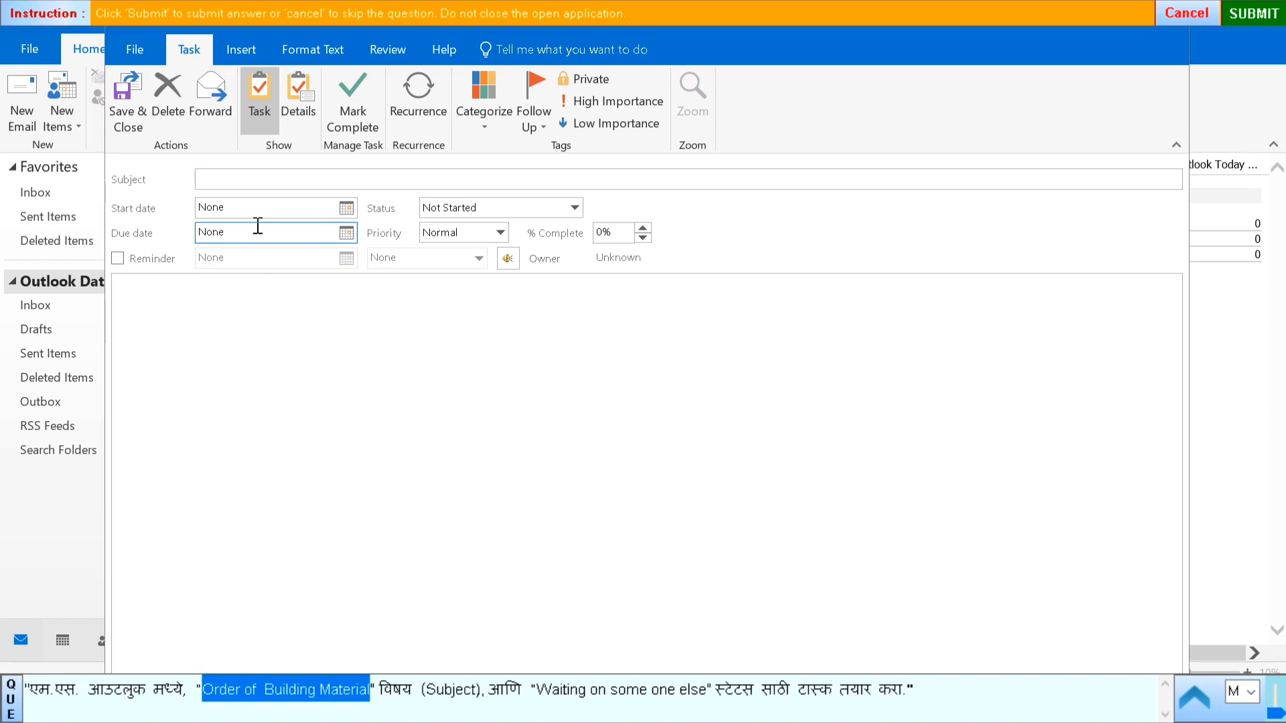
click(221, 176)
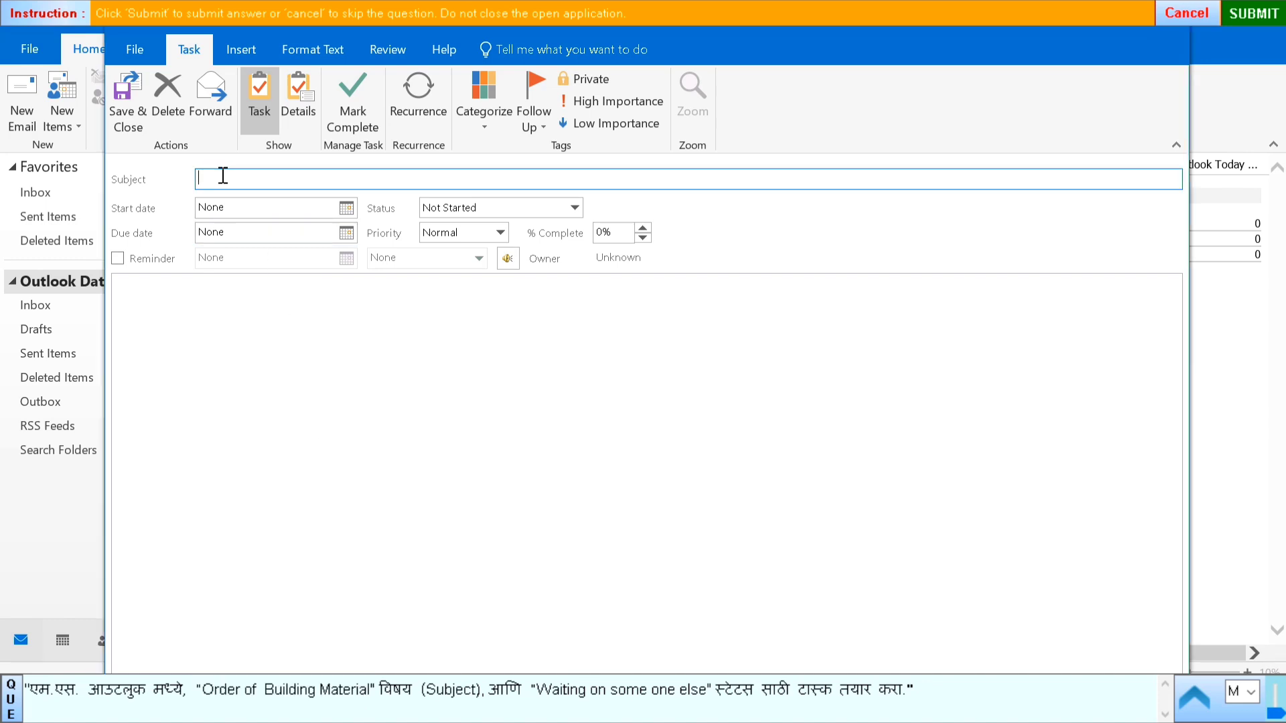
key(ctrl+v)
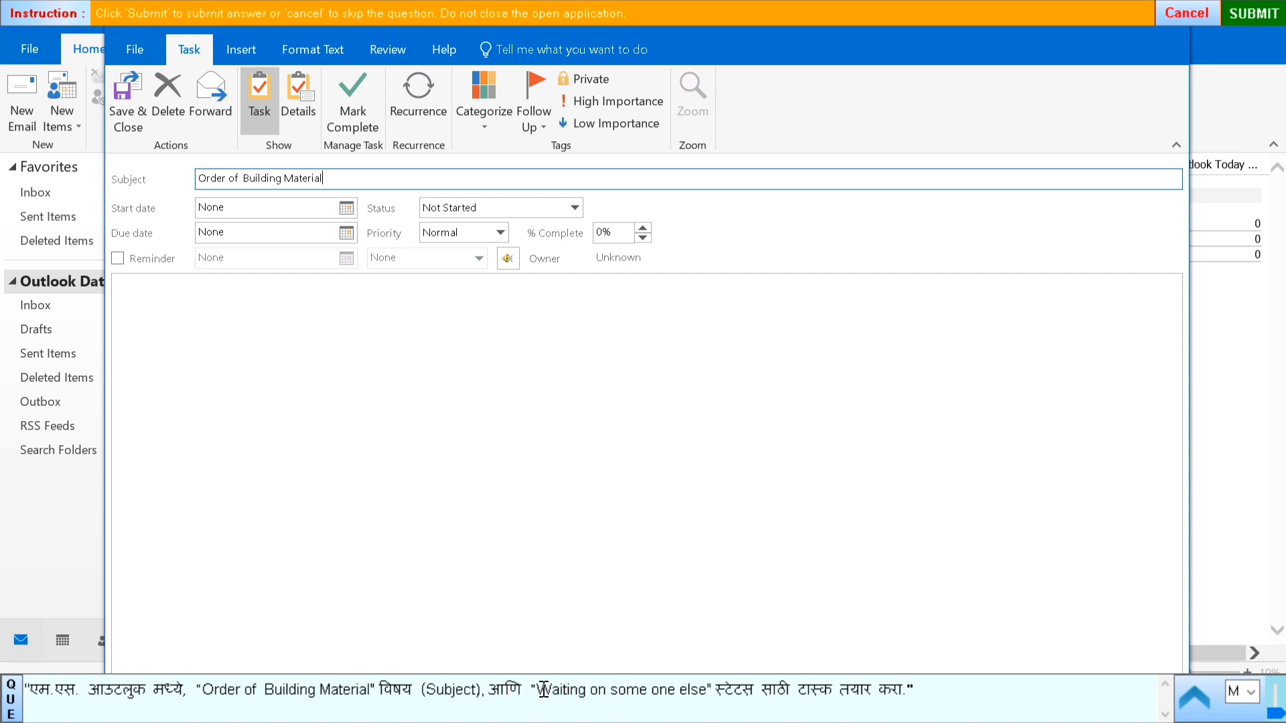
- Set the task's status to "Waiting on someone else", save and close the task, and submit the answer
click(449, 209)
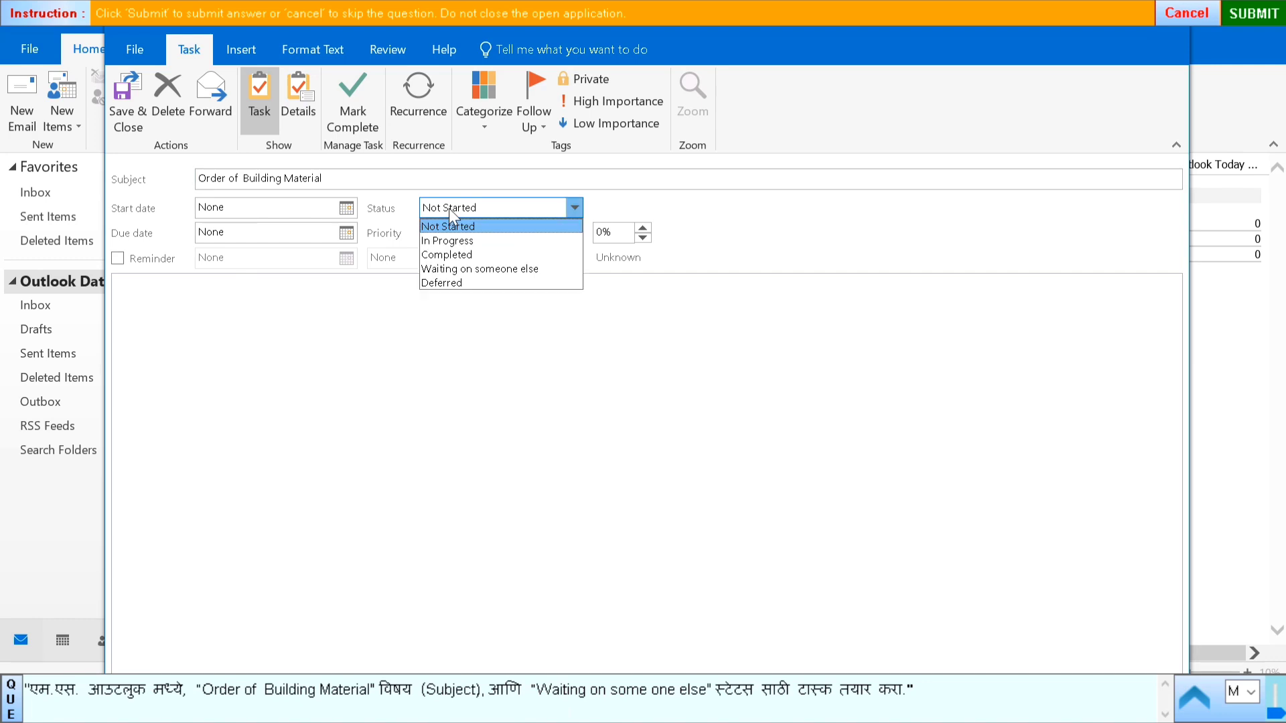
click(472, 271)
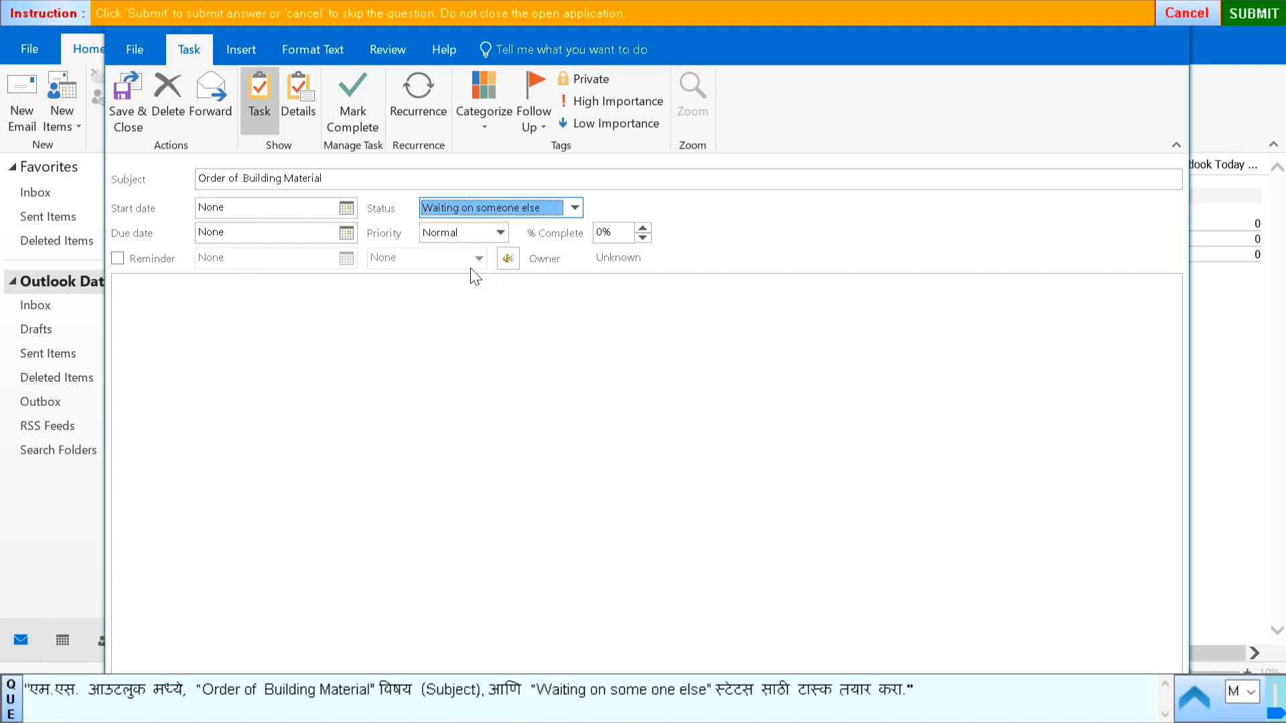
click(127, 114)
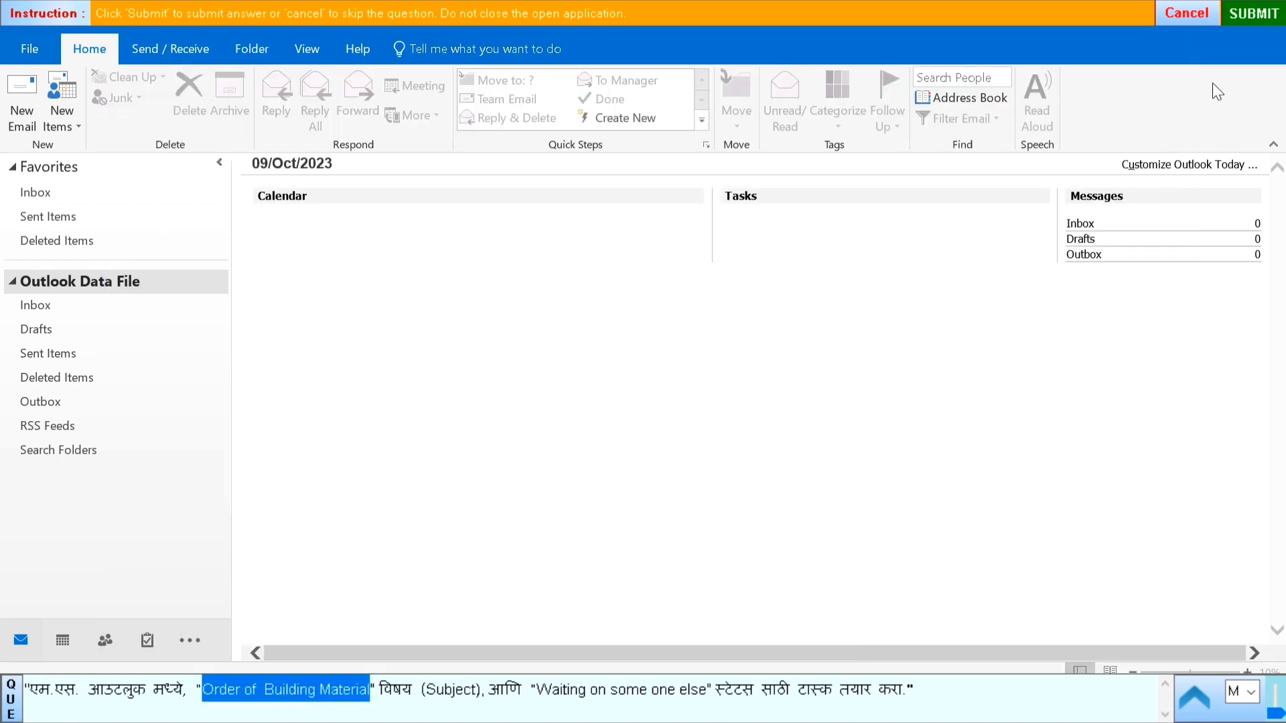
click(1270, 18)
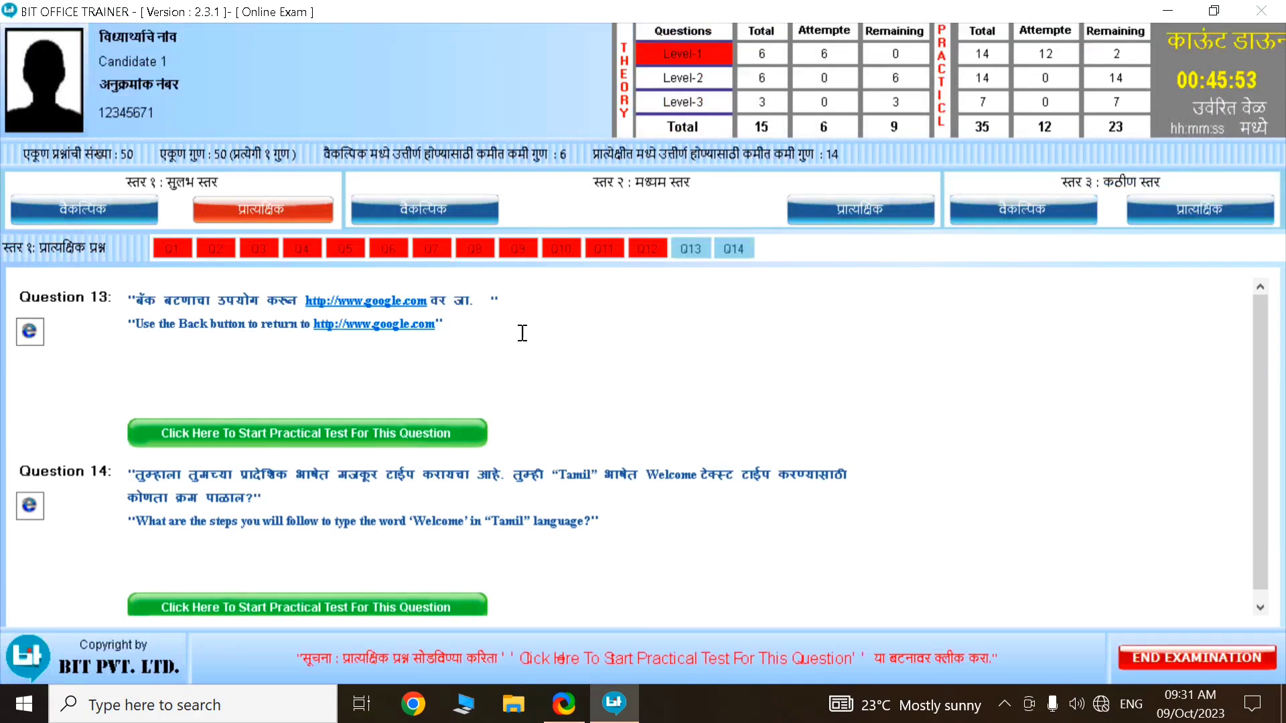
click(298, 434)
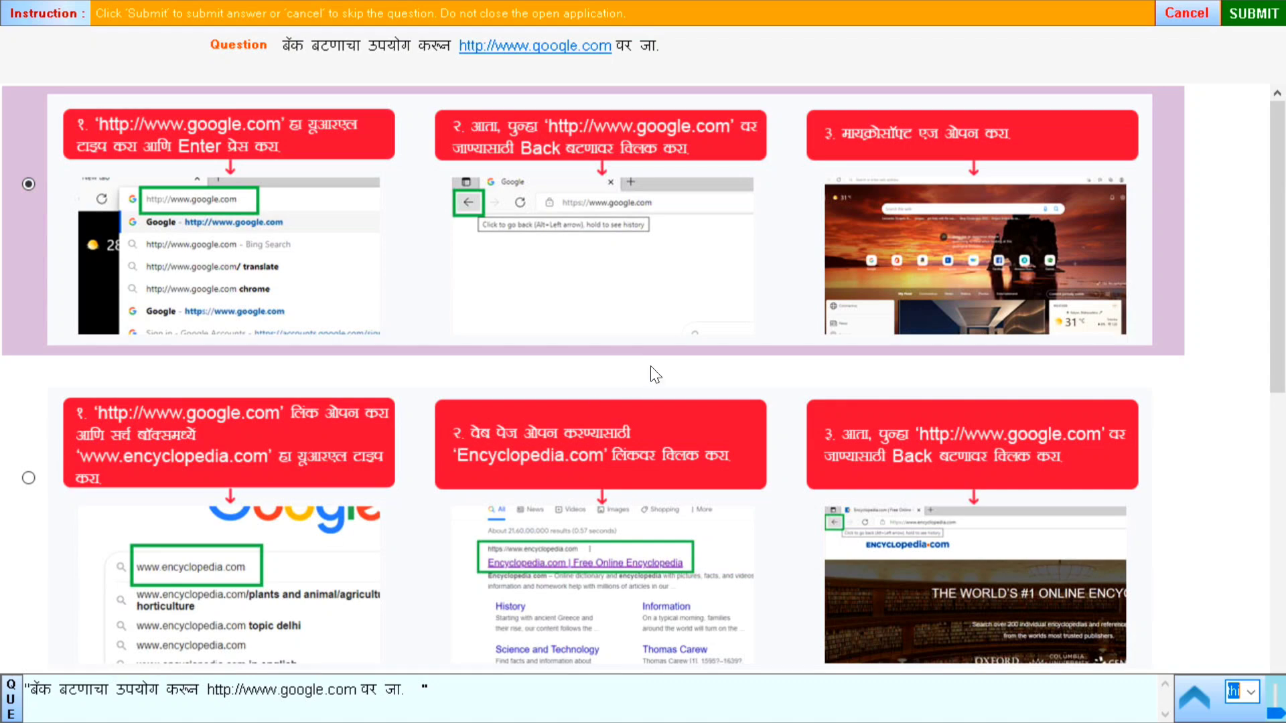
scroll(649, 366, down, 5)
scroll(629, 368, down, 3)
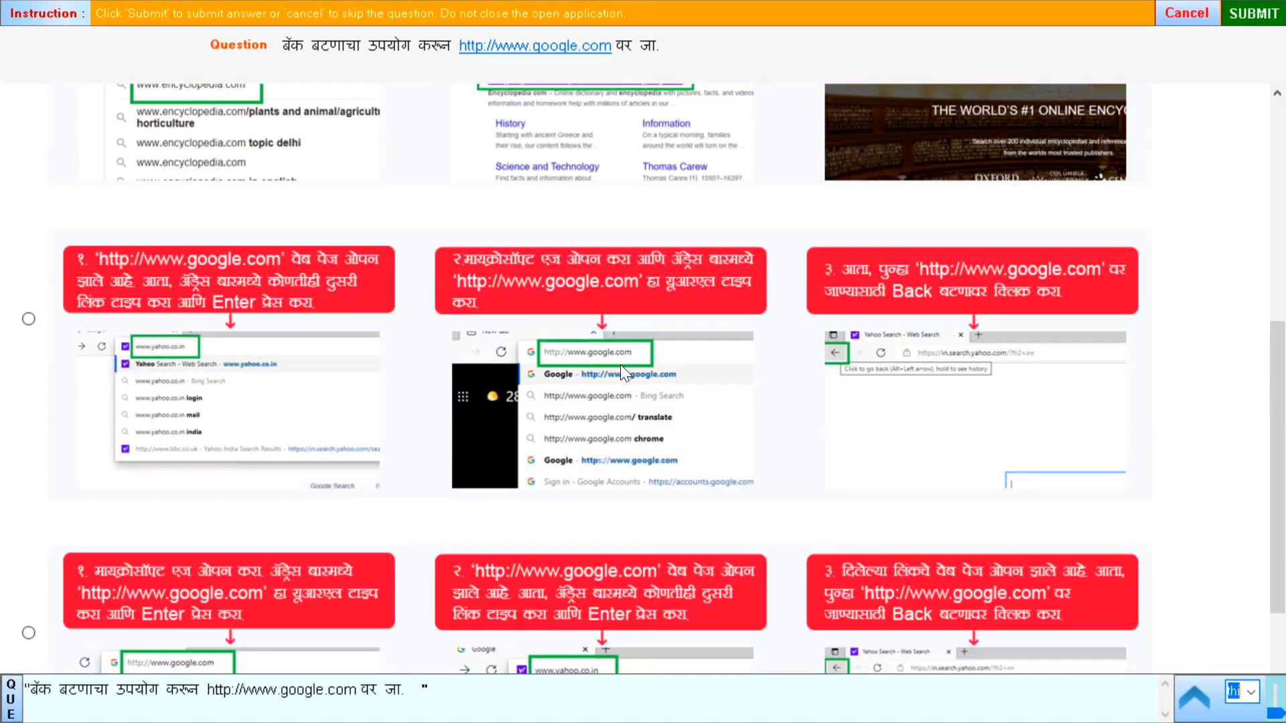
scroll(618, 365, down, 2)
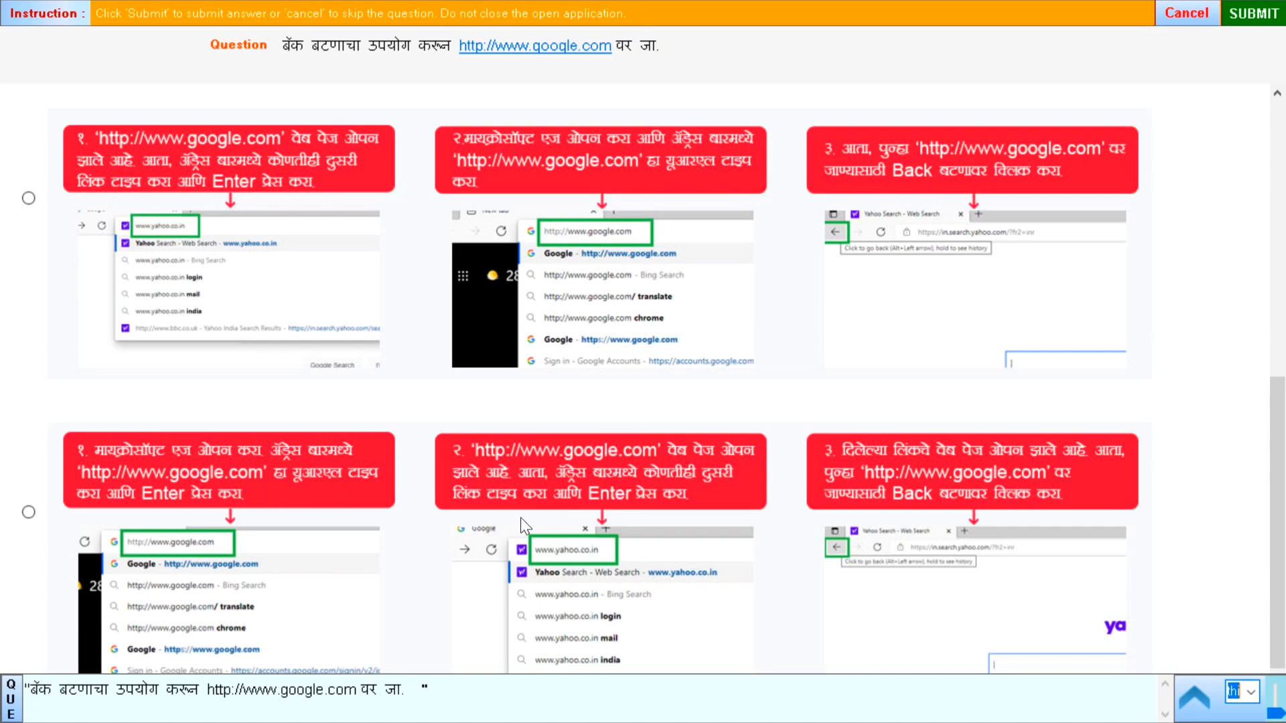
scroll(520, 519, down, 1)
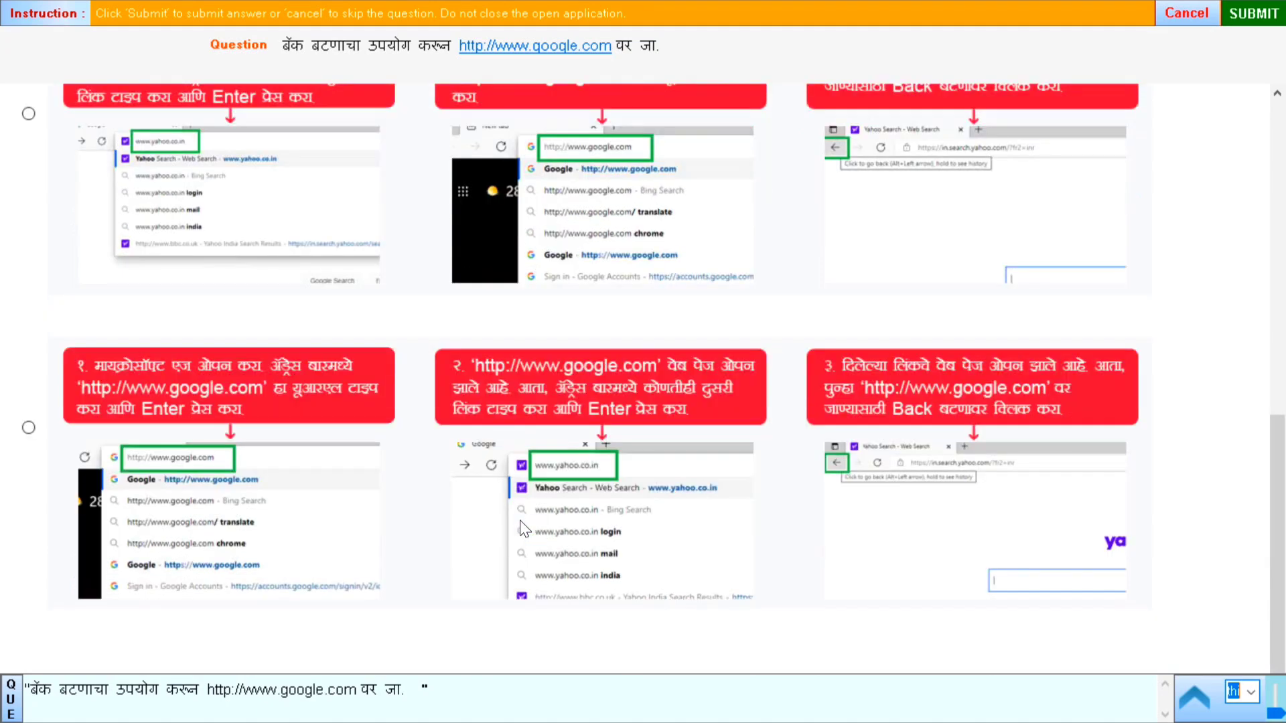
scroll(521, 529, up, 3)
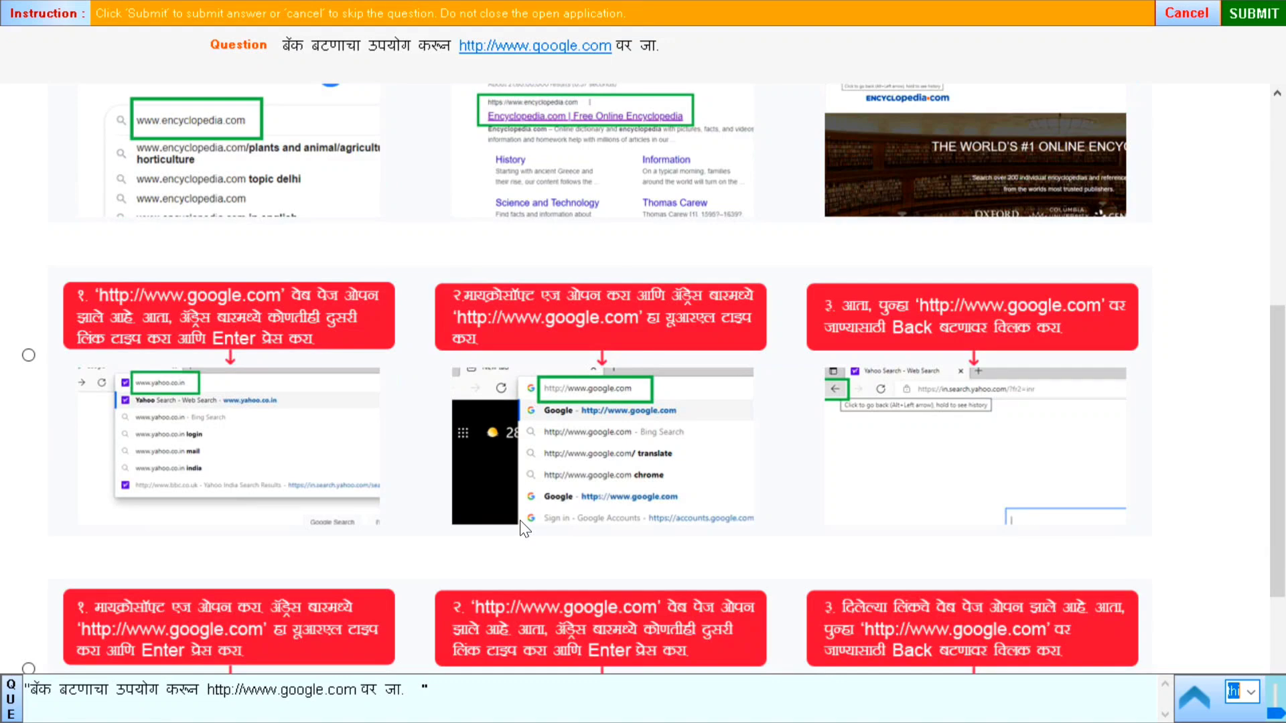
scroll(521, 529, up, 3)
scroll(520, 520, down, 3)
scroll(525, 530, down, 3)
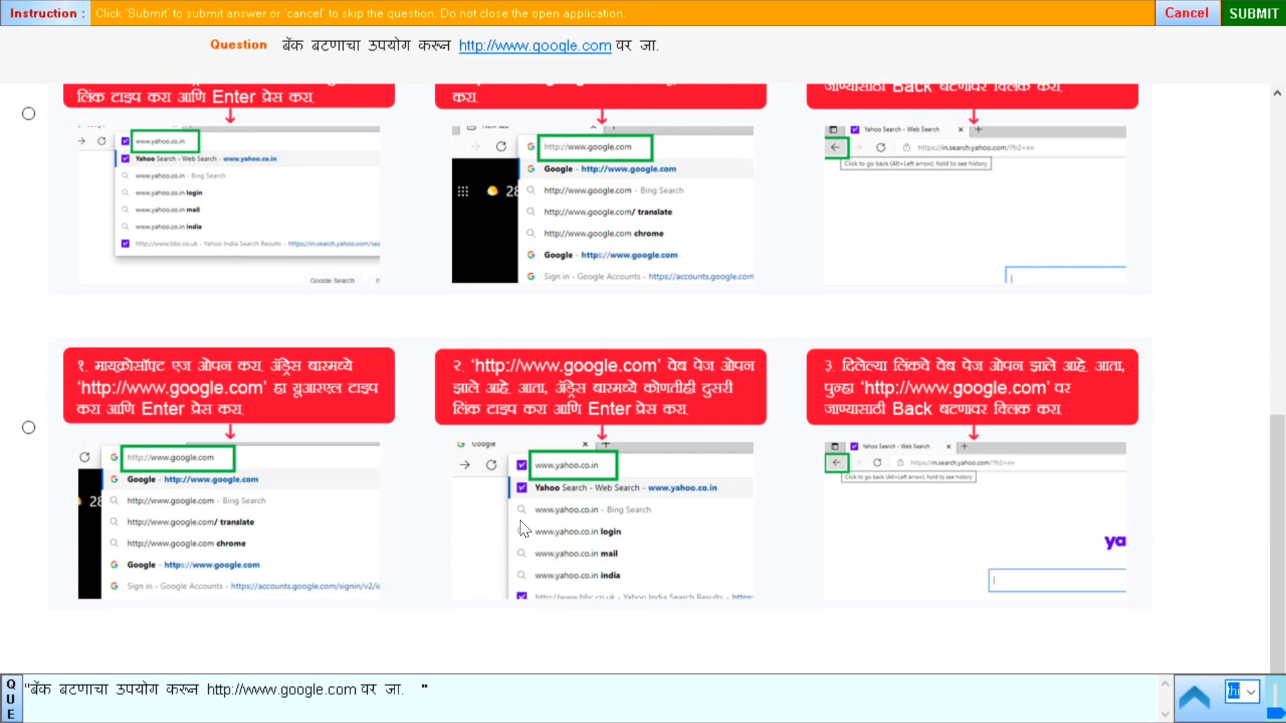
scroll(525, 529, up, 3)
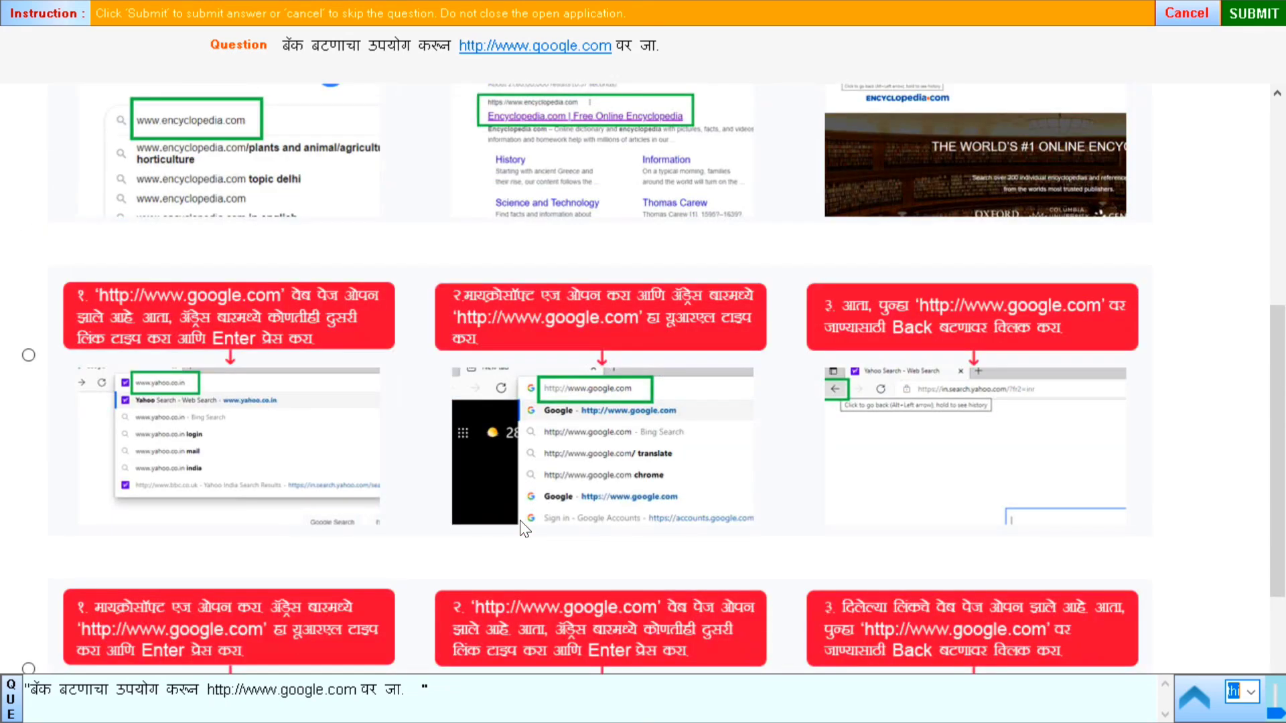
scroll(524, 530, down, 2)
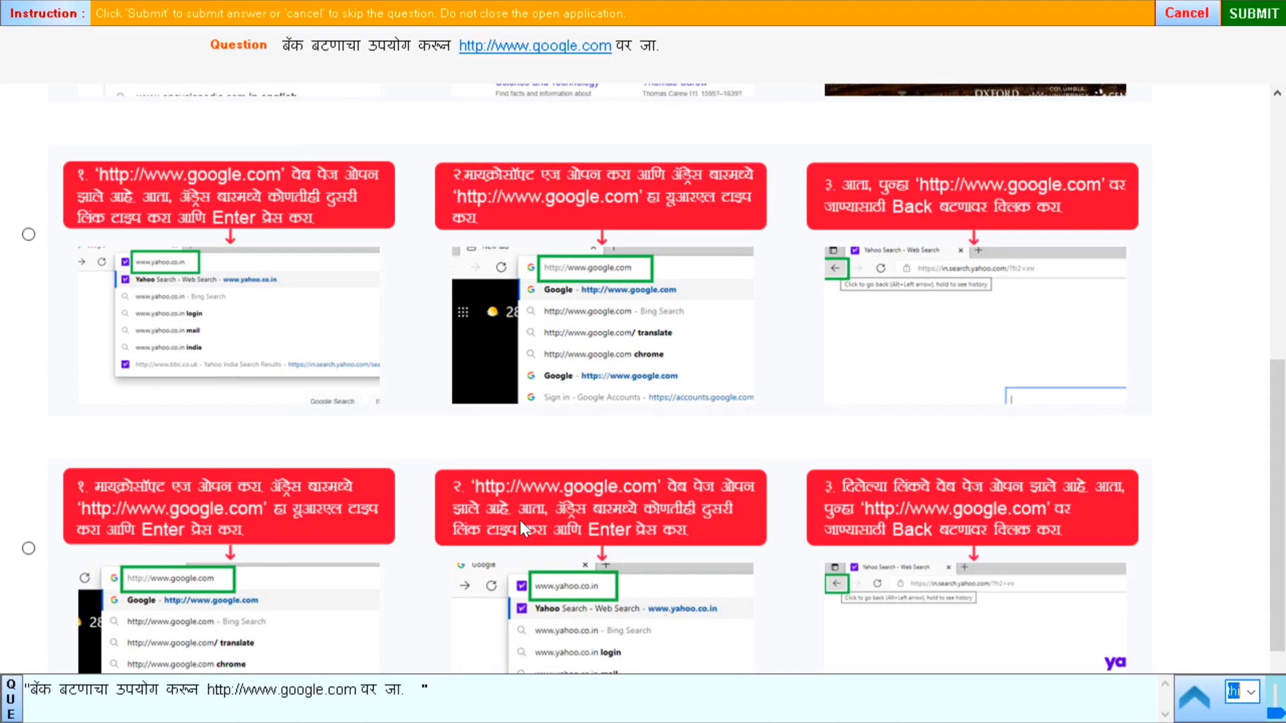
scroll(520, 521, up, 3)
scroll(101, 472, up, 4)
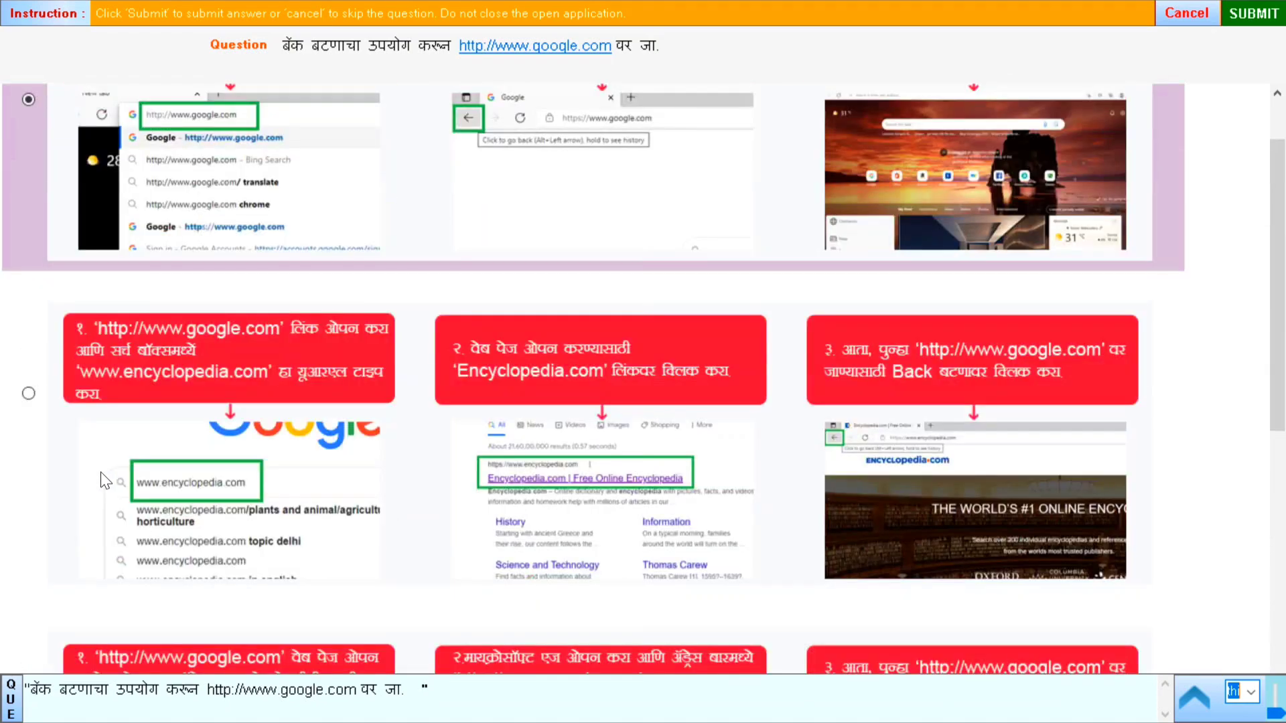
scroll(100, 471, down, 7)
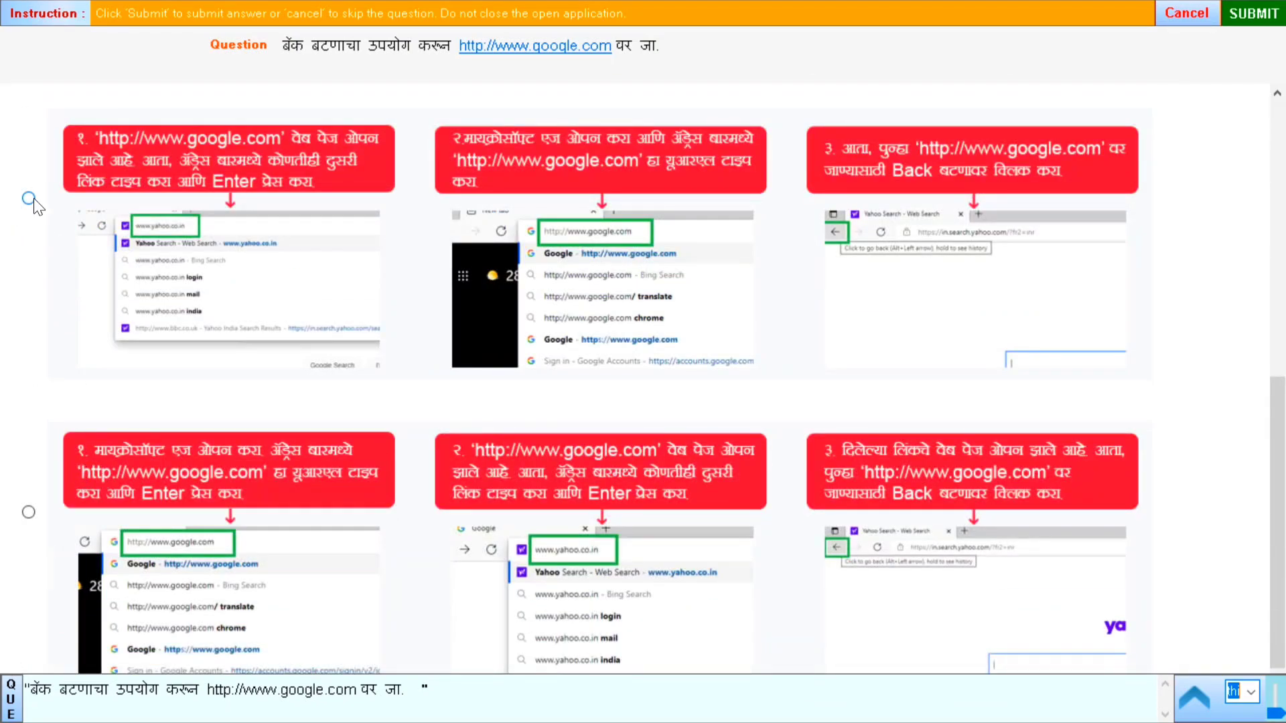
scroll(34, 204, down, 1)
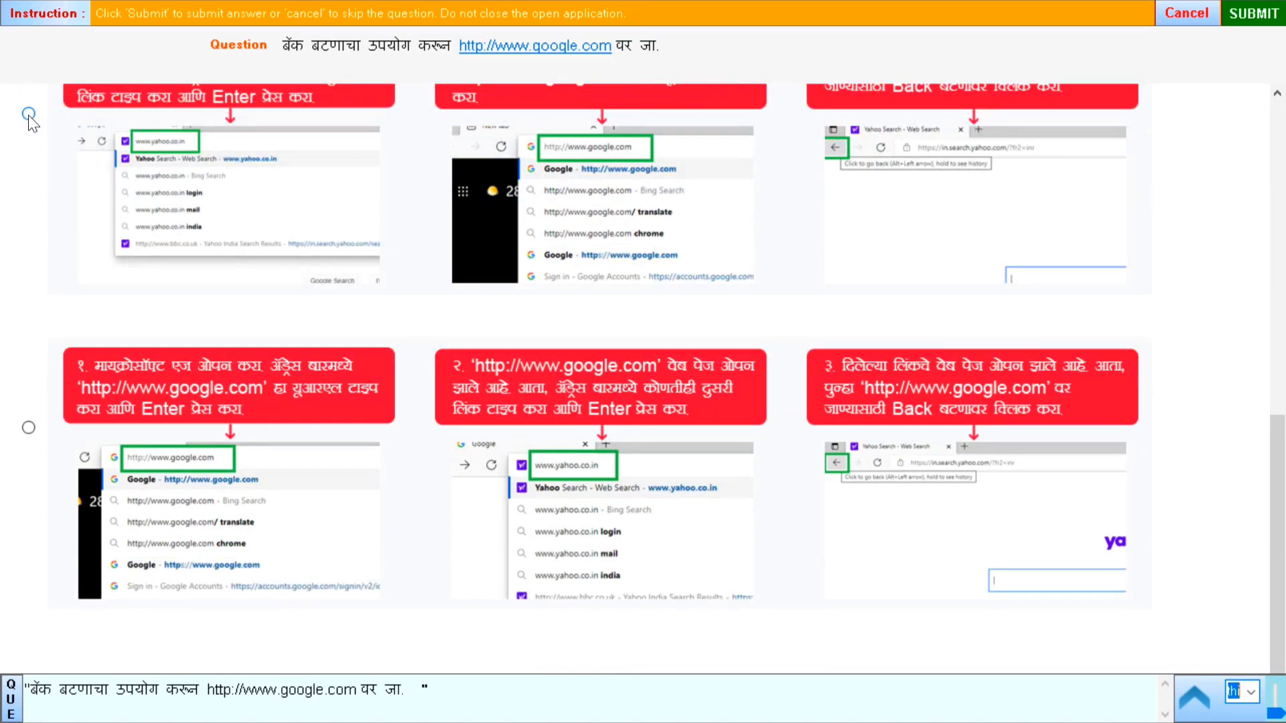
scroll(28, 115, up, 4)
scroll(60, 368, down, 4)
click(28, 113)
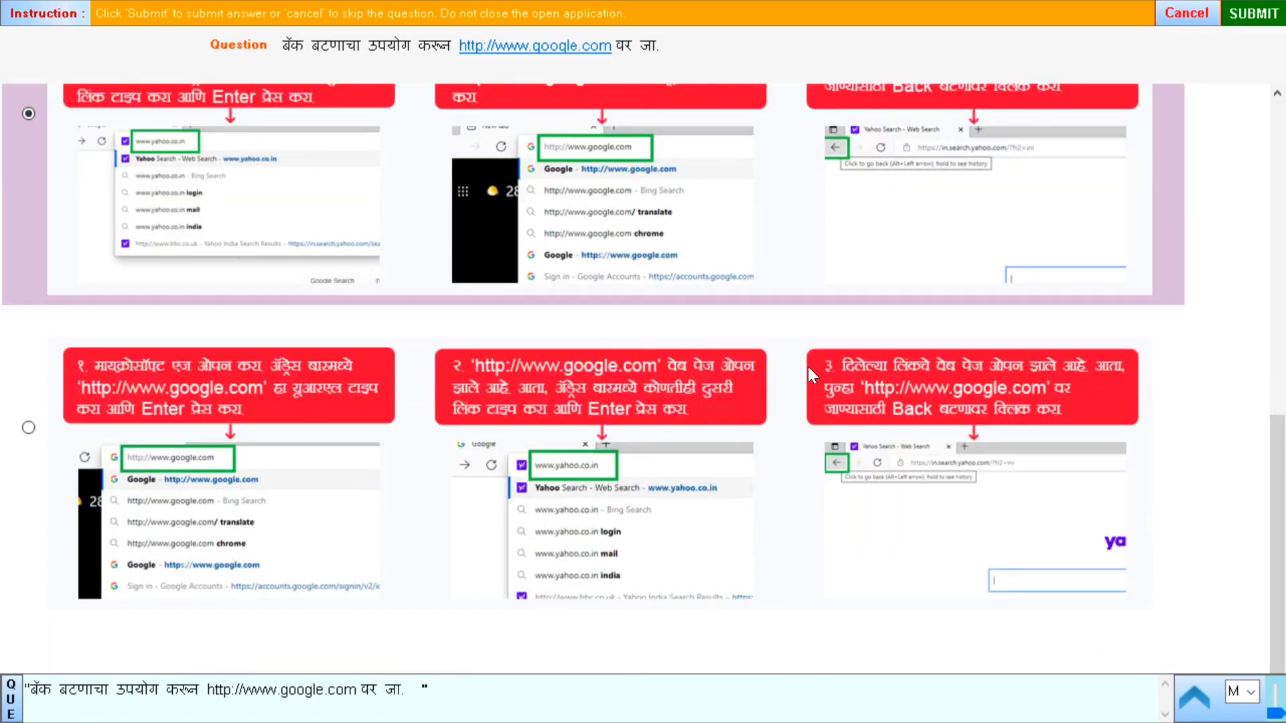
click(1240, 9)
- Start the practical test for Question 14 and compare the four step sequences for typing "Welcome" in Tamil with Google Input Tools
click(397, 437)
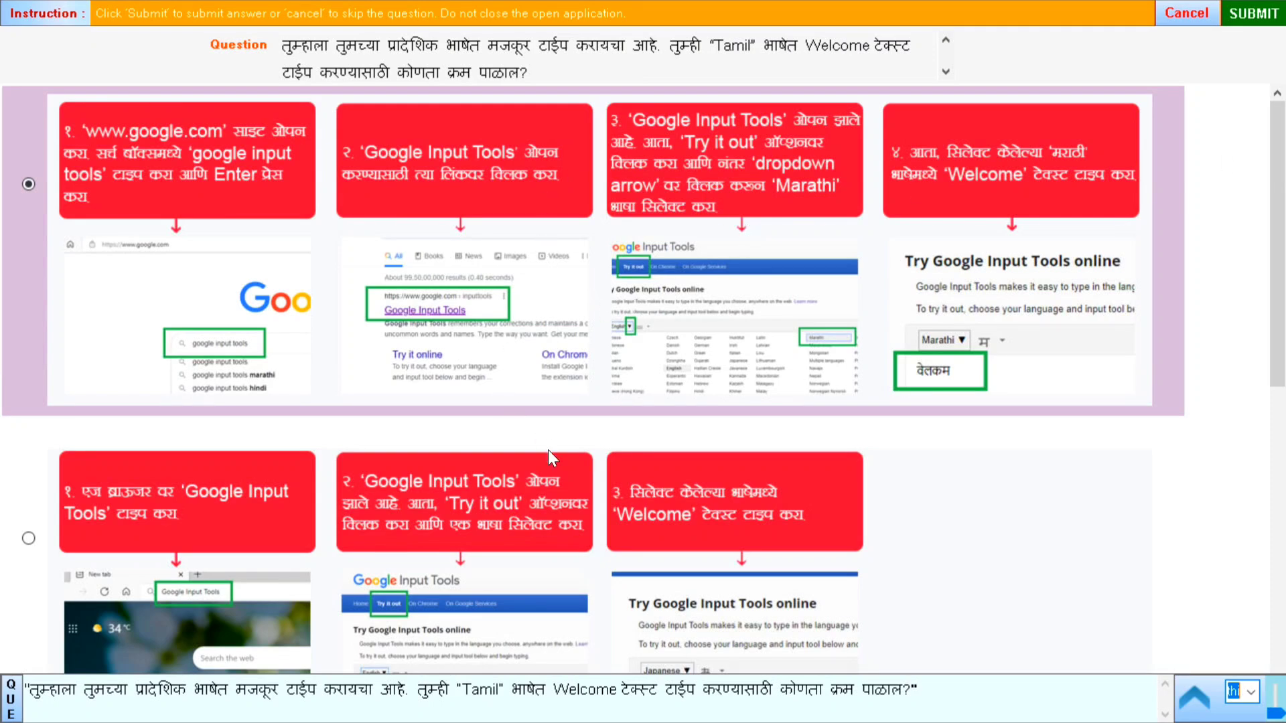
scroll(546, 448, down, 5)
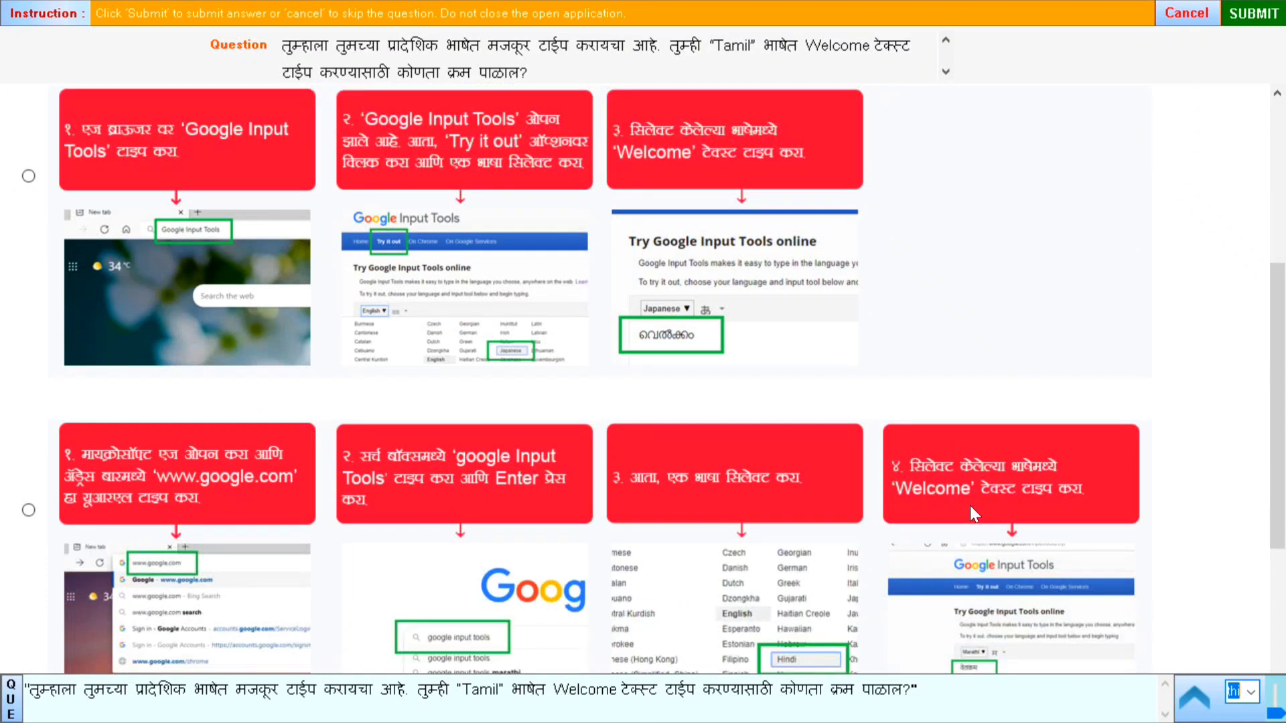
scroll(693, 599, down, 5)
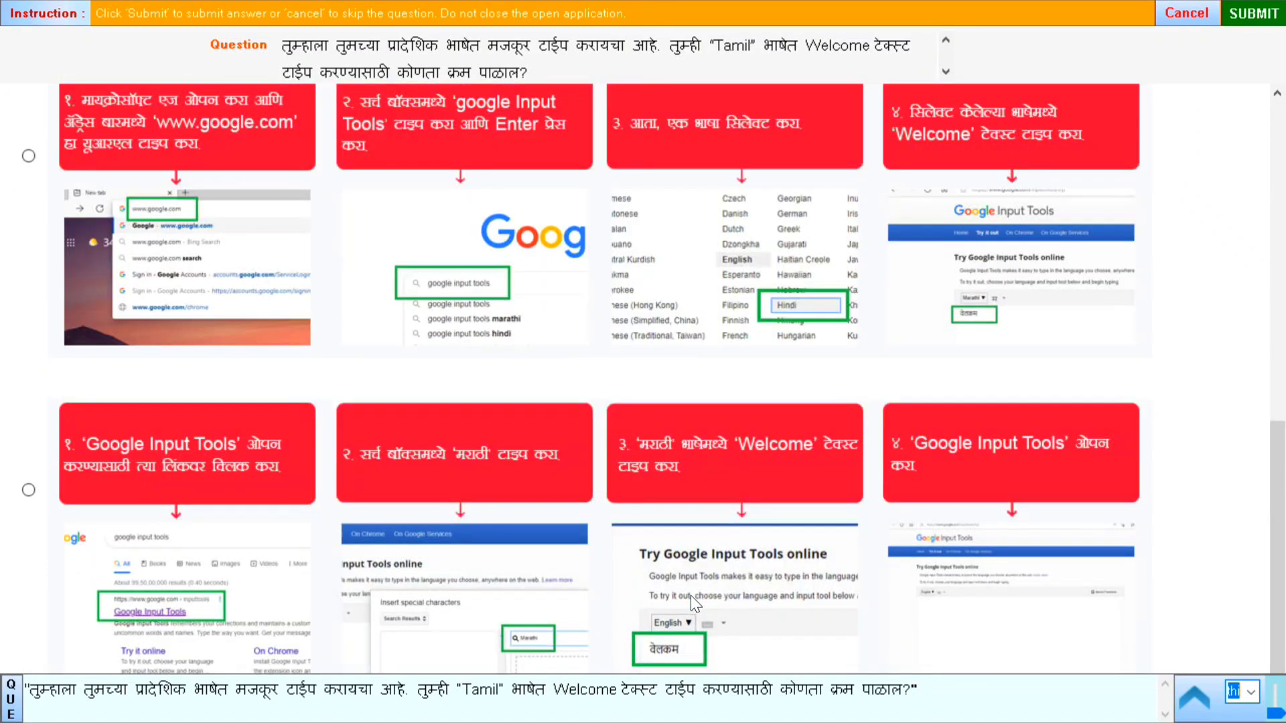
scroll(690, 597, up, 2)
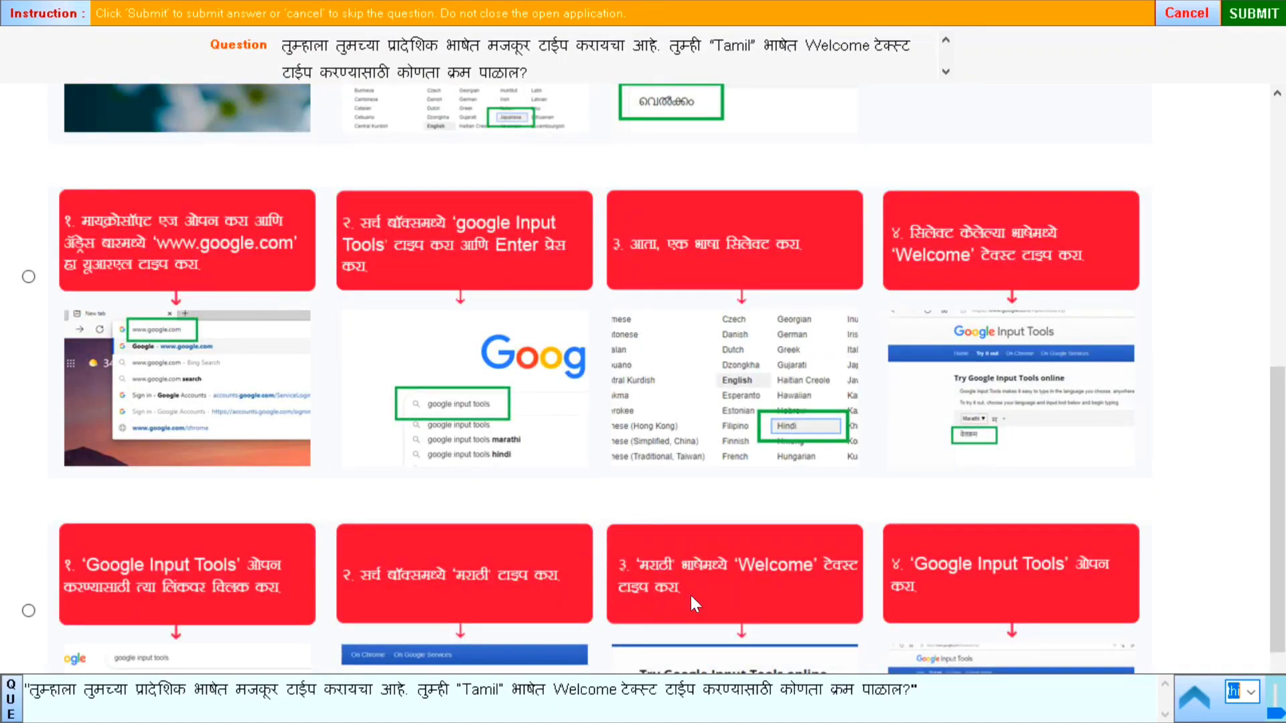
scroll(689, 596, up, 4)
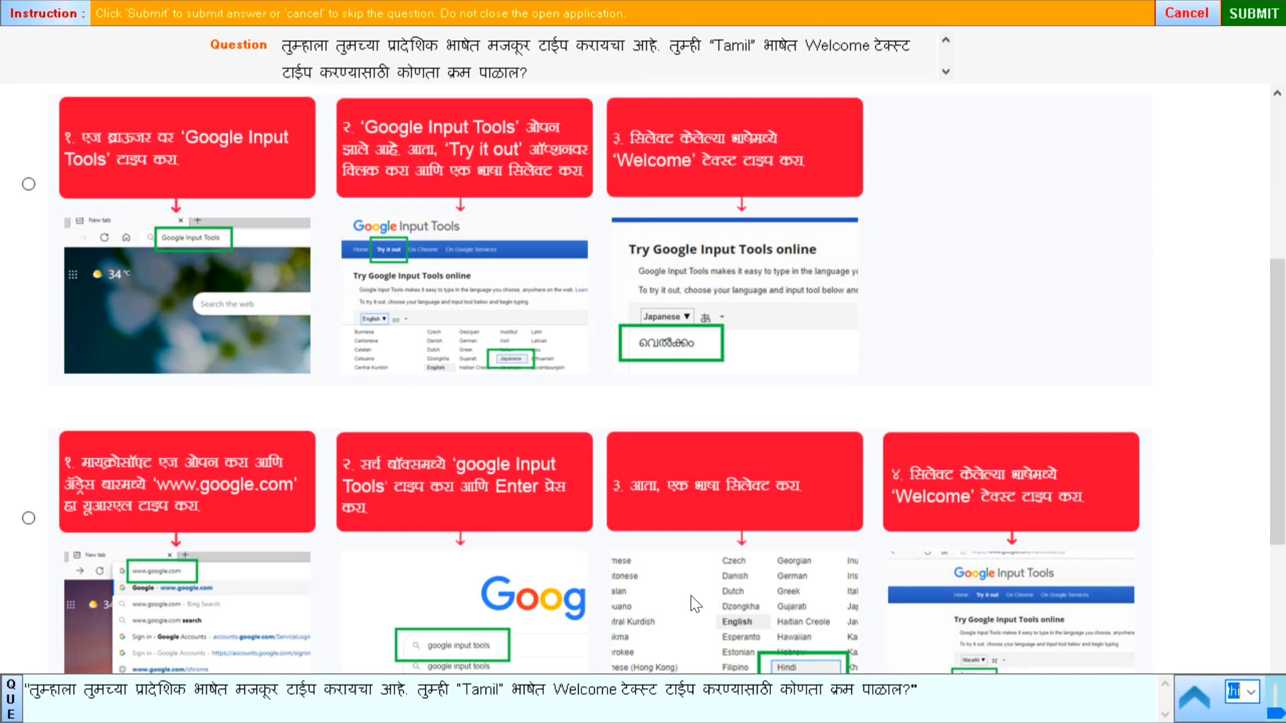
scroll(690, 597, up, 4)
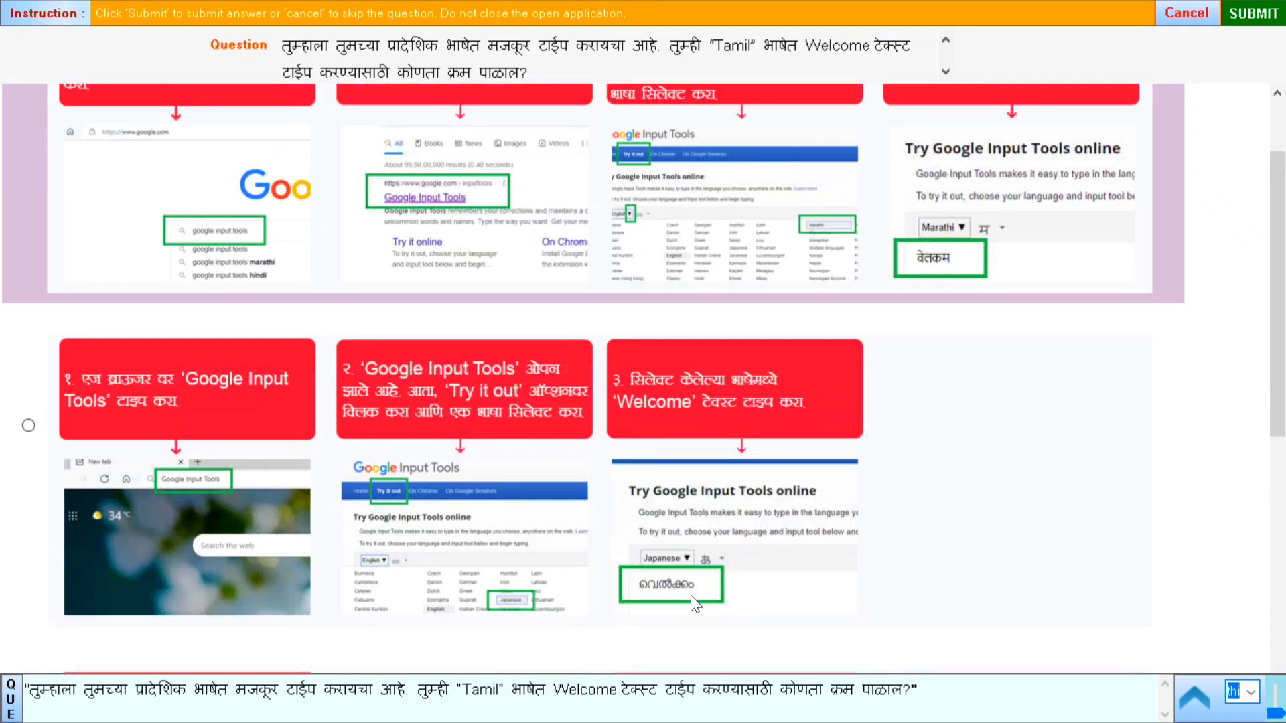
scroll(690, 596, up, 2)
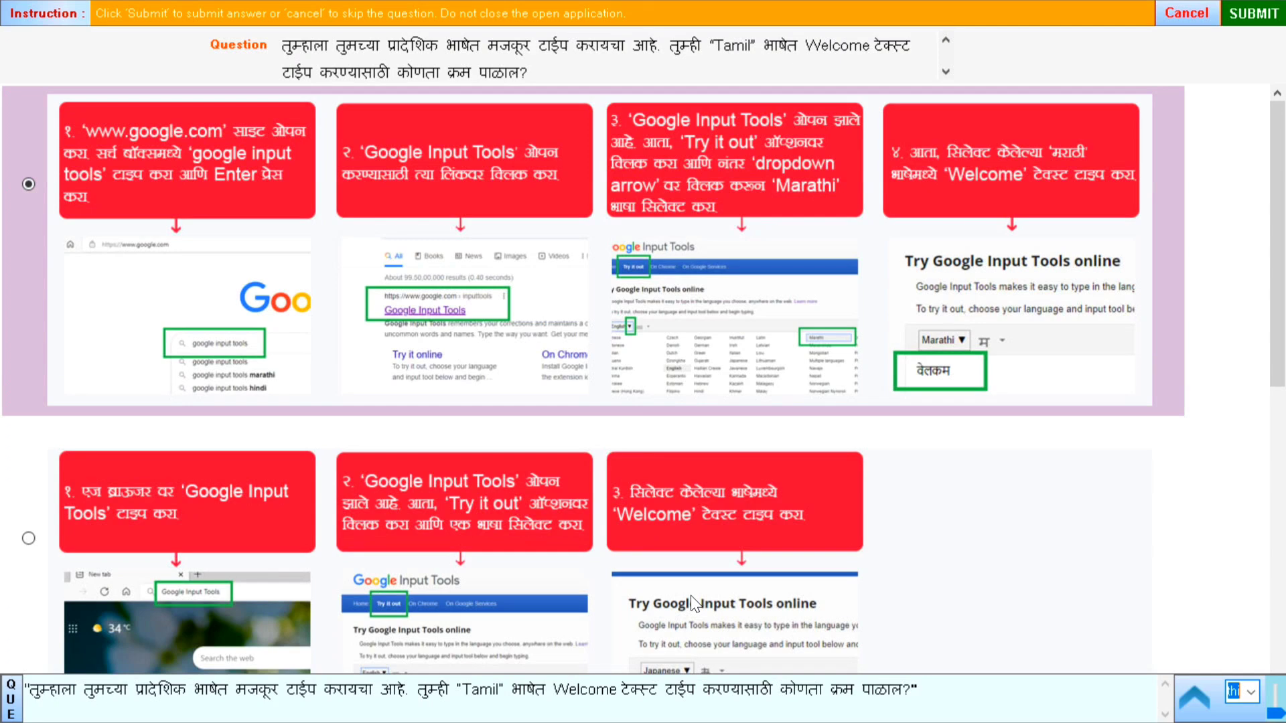
scroll(690, 597, down, 4)
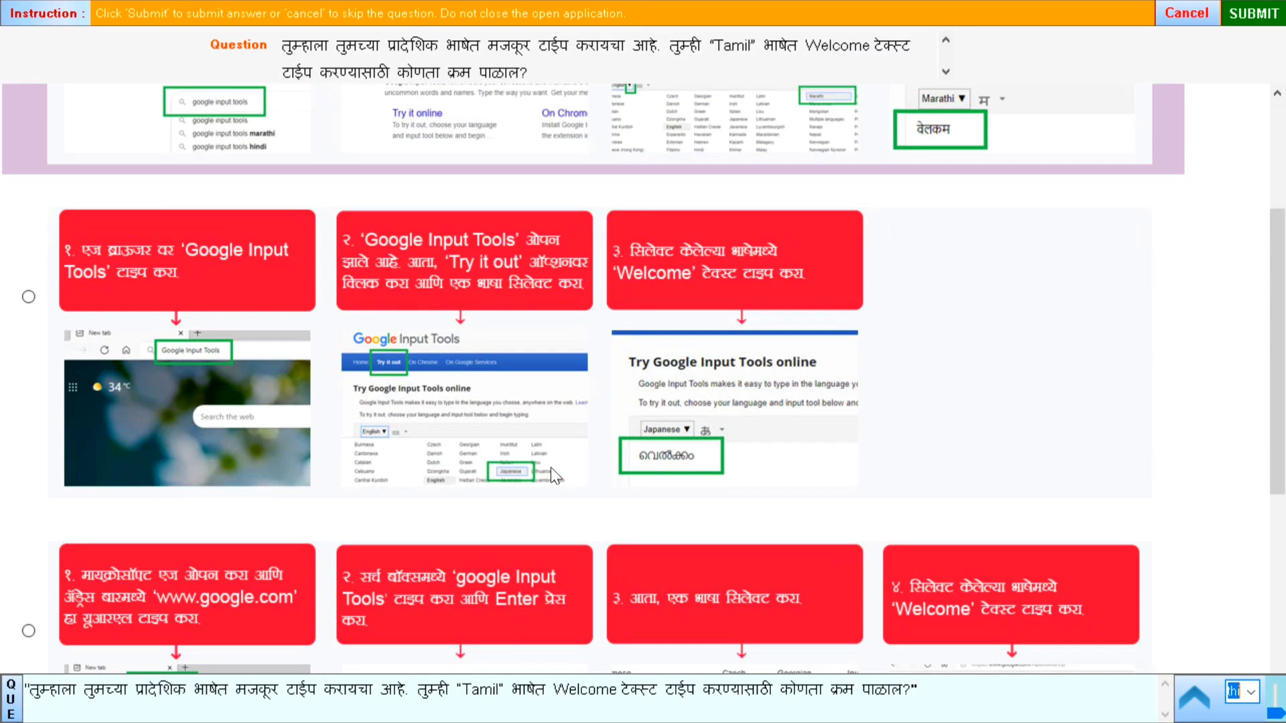
scroll(31, 299, up, 2)
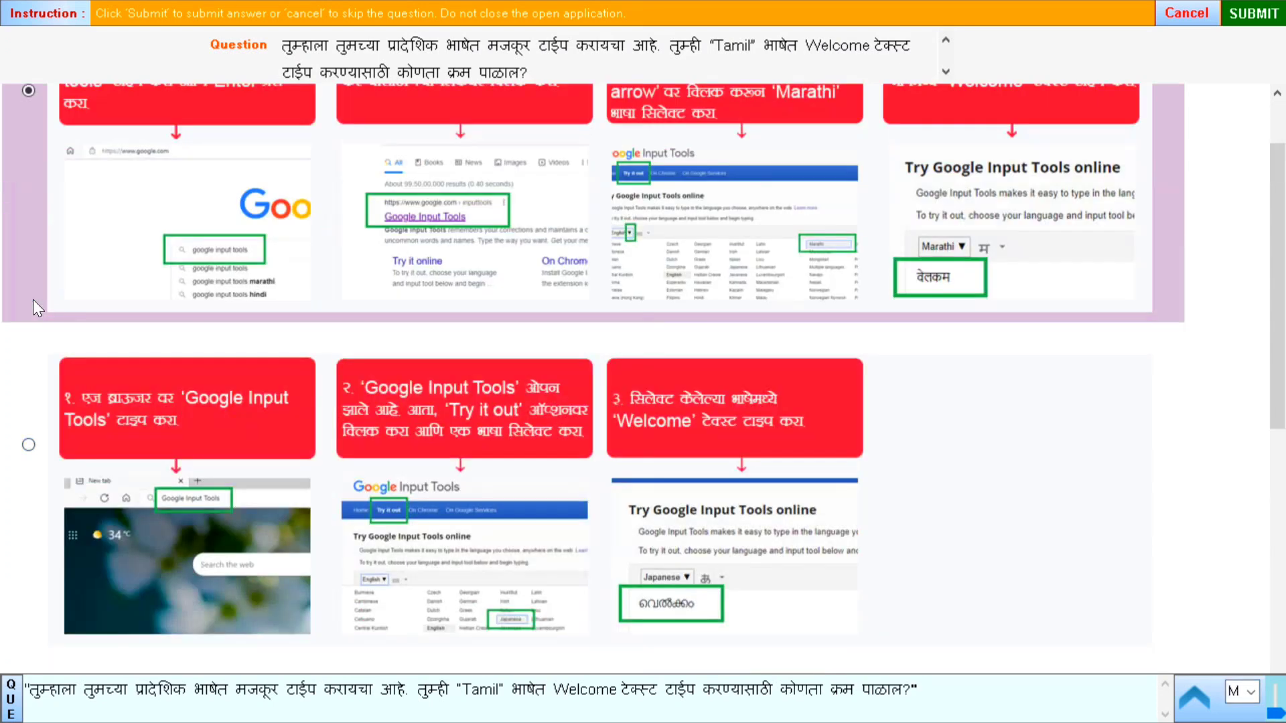
- Choose the second step sequence, which begins with typing "Google Input Tools" in the Edge browser, as the answer to Question 14 and submit it
click(29, 445)
click(1248, 17)
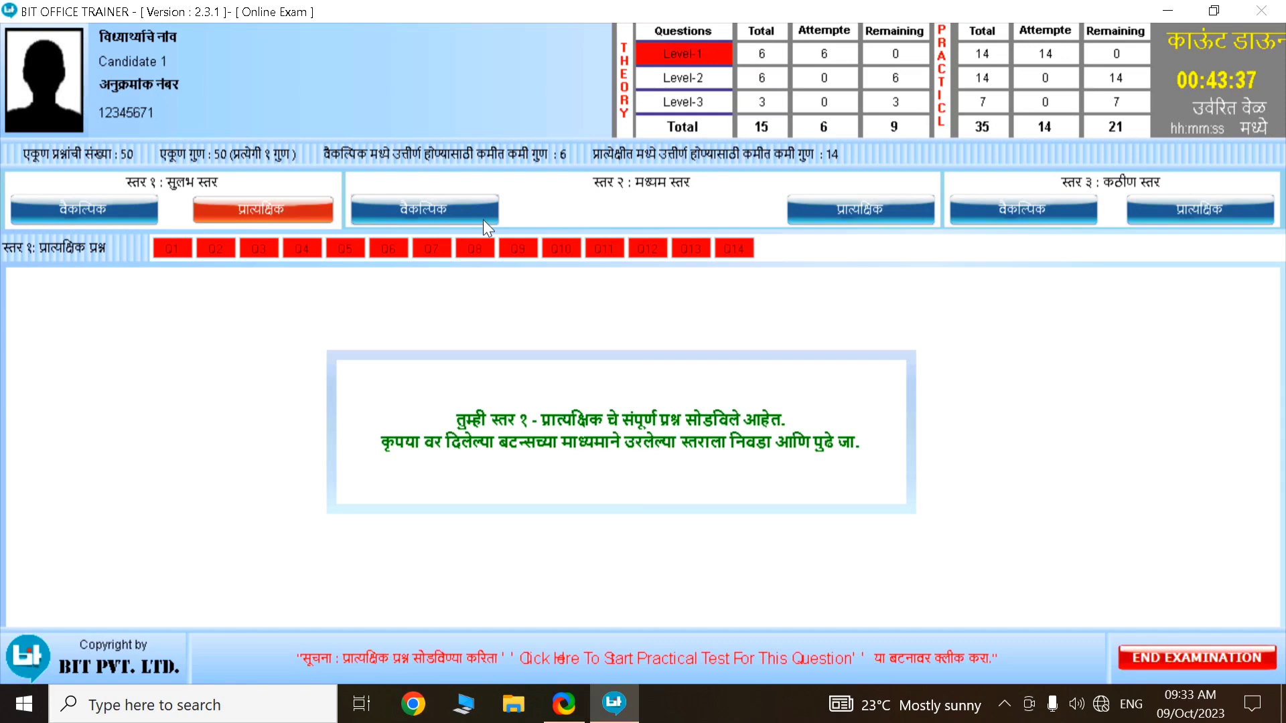
- Open the Level-2 multiple-choice questions and submit "Programs" for Question 7 and "E-mail address" for Question 8
click(420, 207)
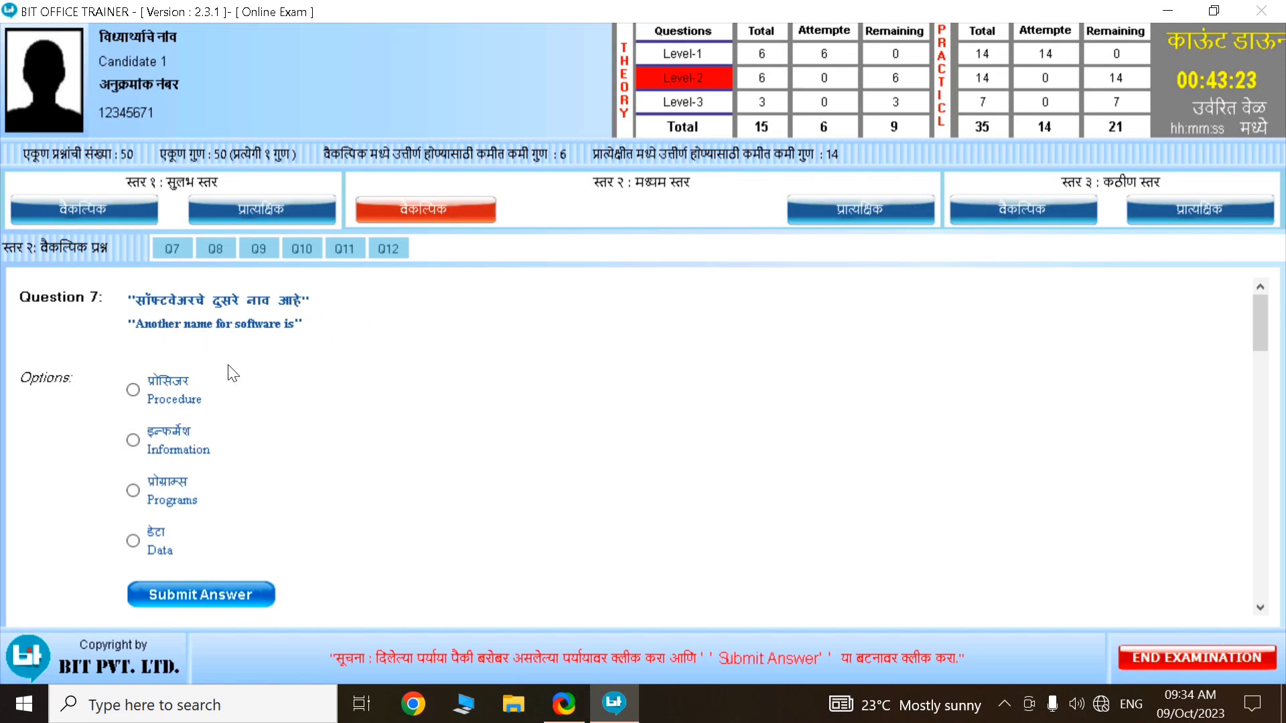
click(134, 491)
click(237, 603)
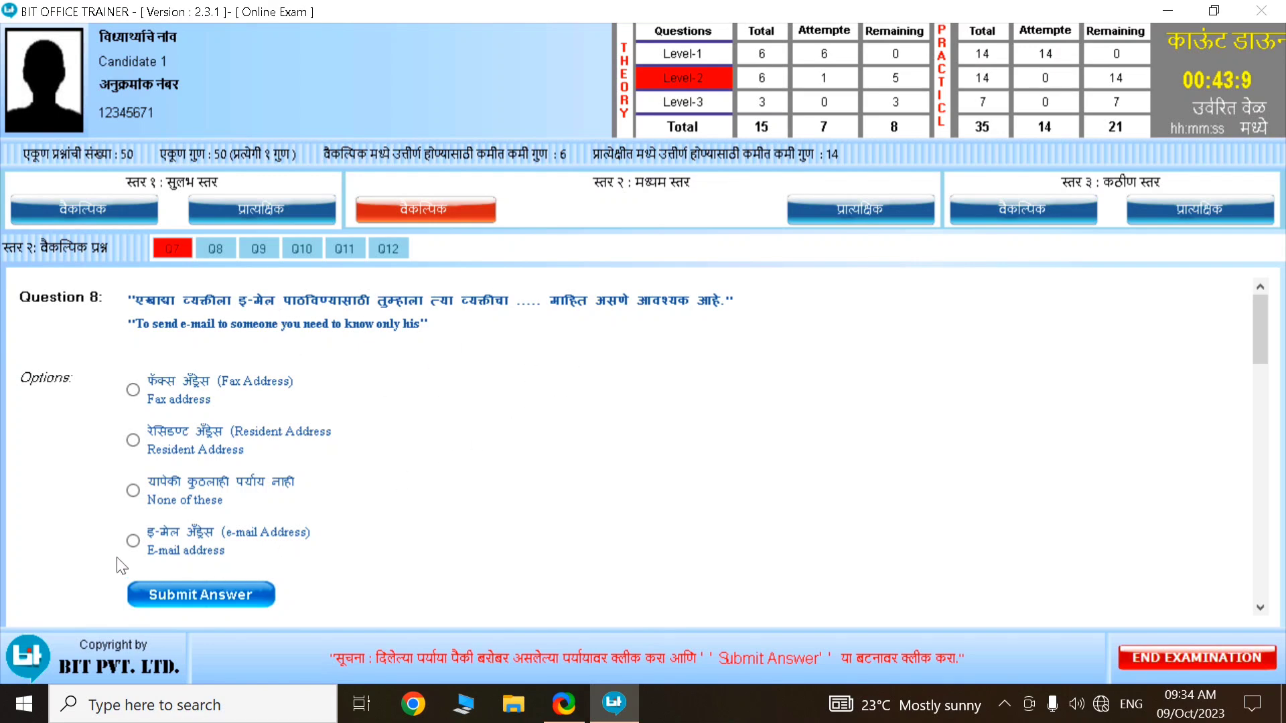
click(133, 541)
click(222, 596)
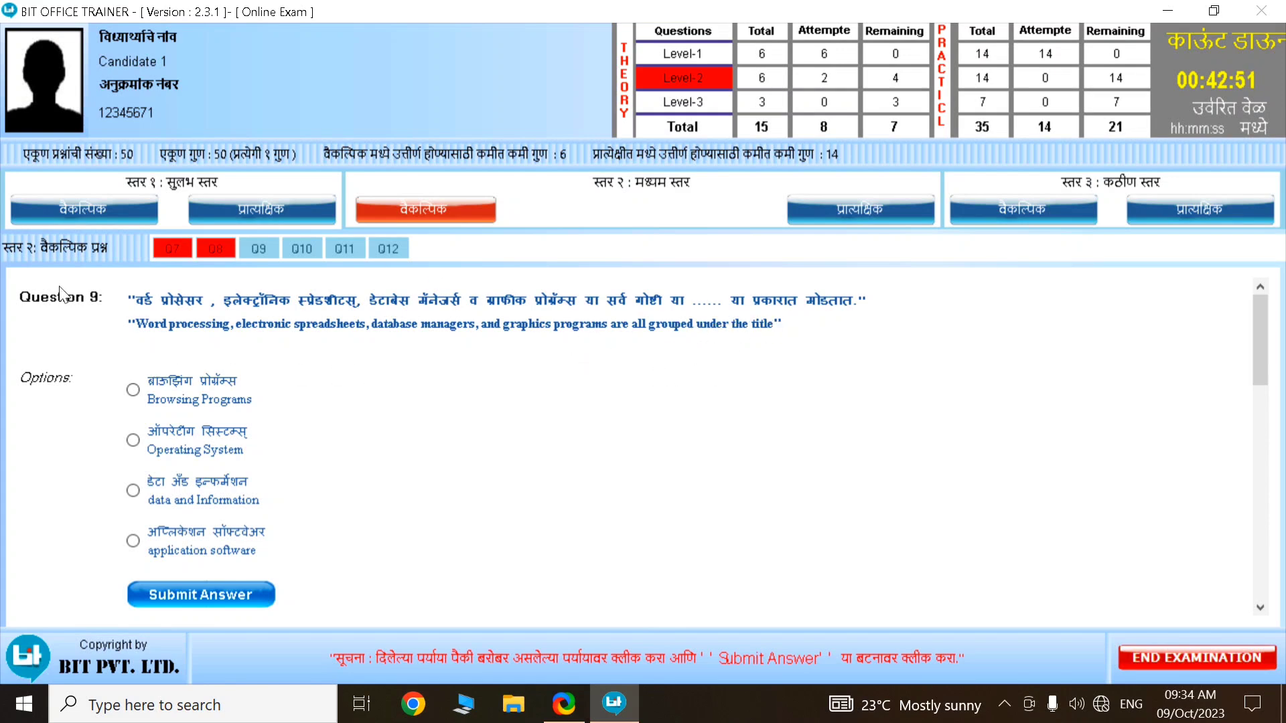
- Submit "application software" as the answer to Question 9 and "TRUE" as the answer to Question 10
click(134, 541)
click(217, 593)
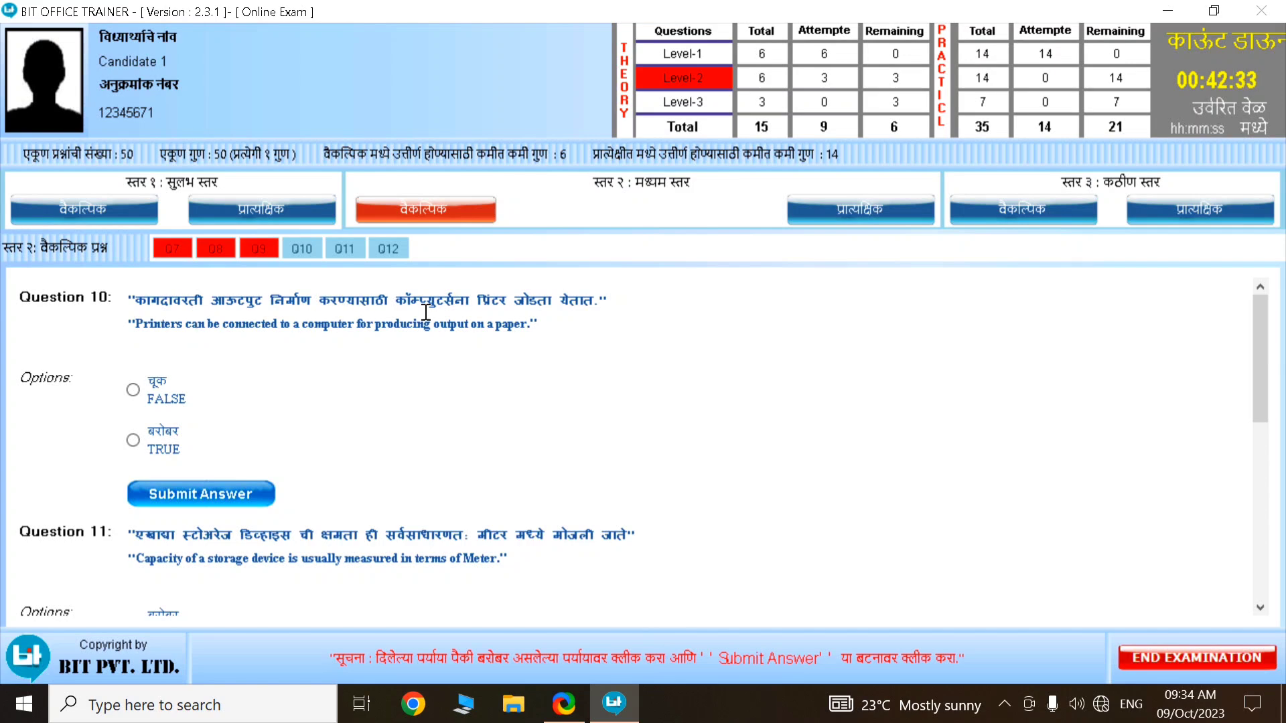
click(133, 441)
click(238, 510)
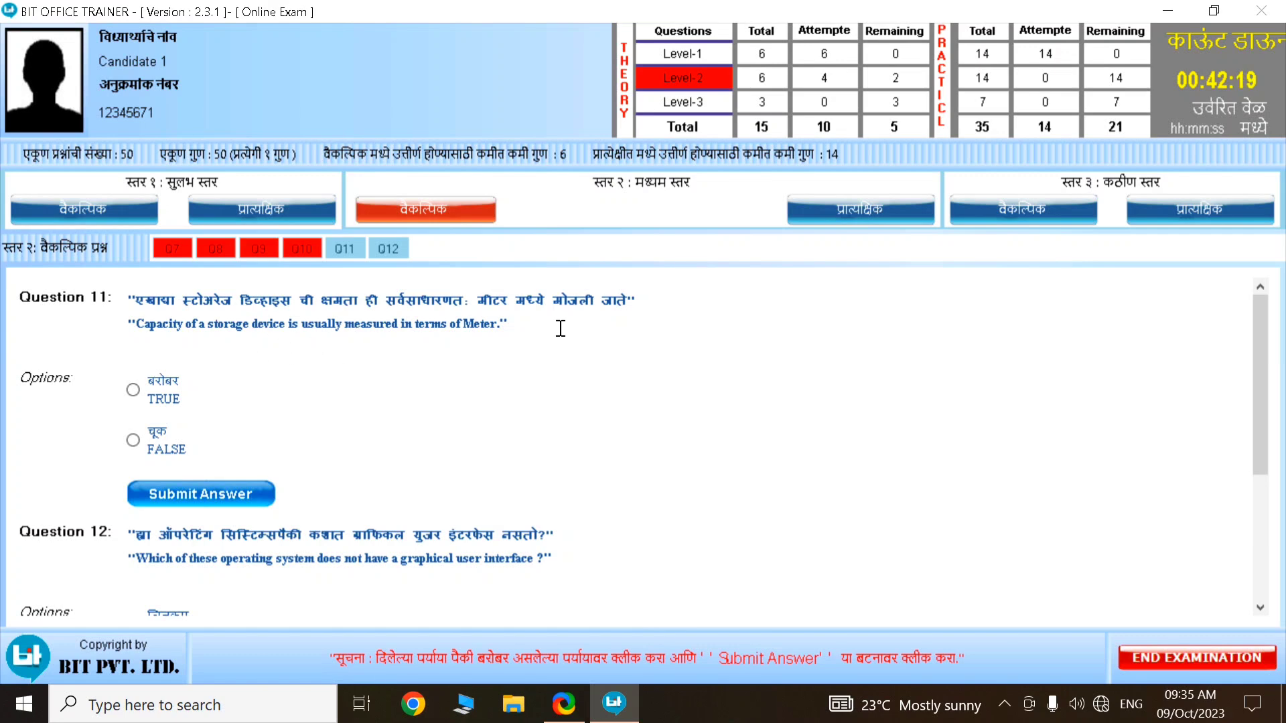
- Submit "FALSE" for Question 11 and submit the answer to Question 12 about the operating system without a graphical user interface
click(142, 446)
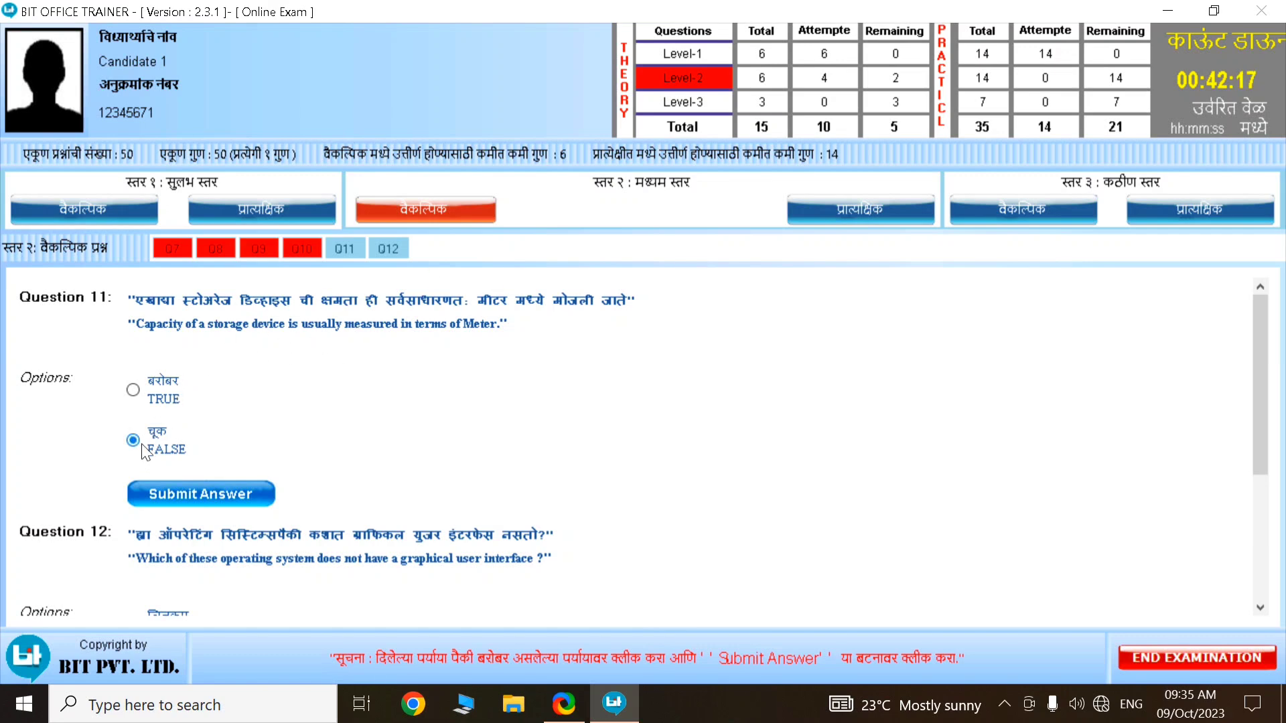
click(207, 495)
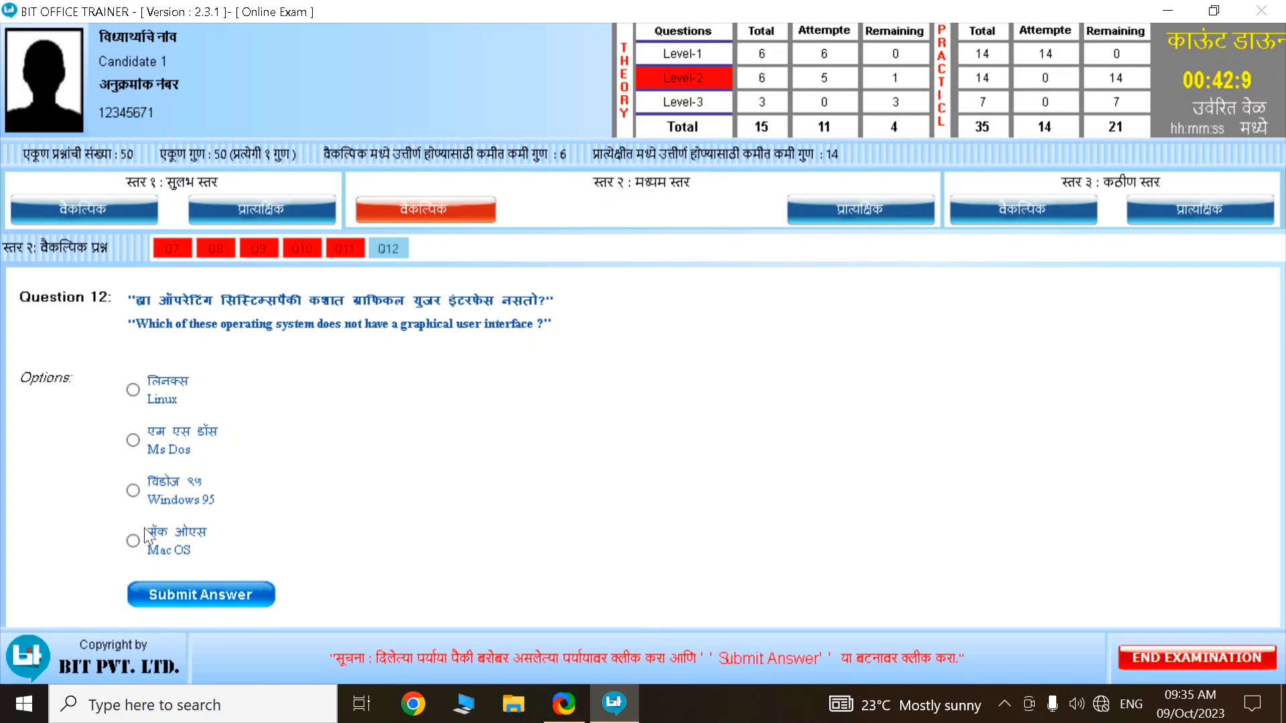
click(215, 596)
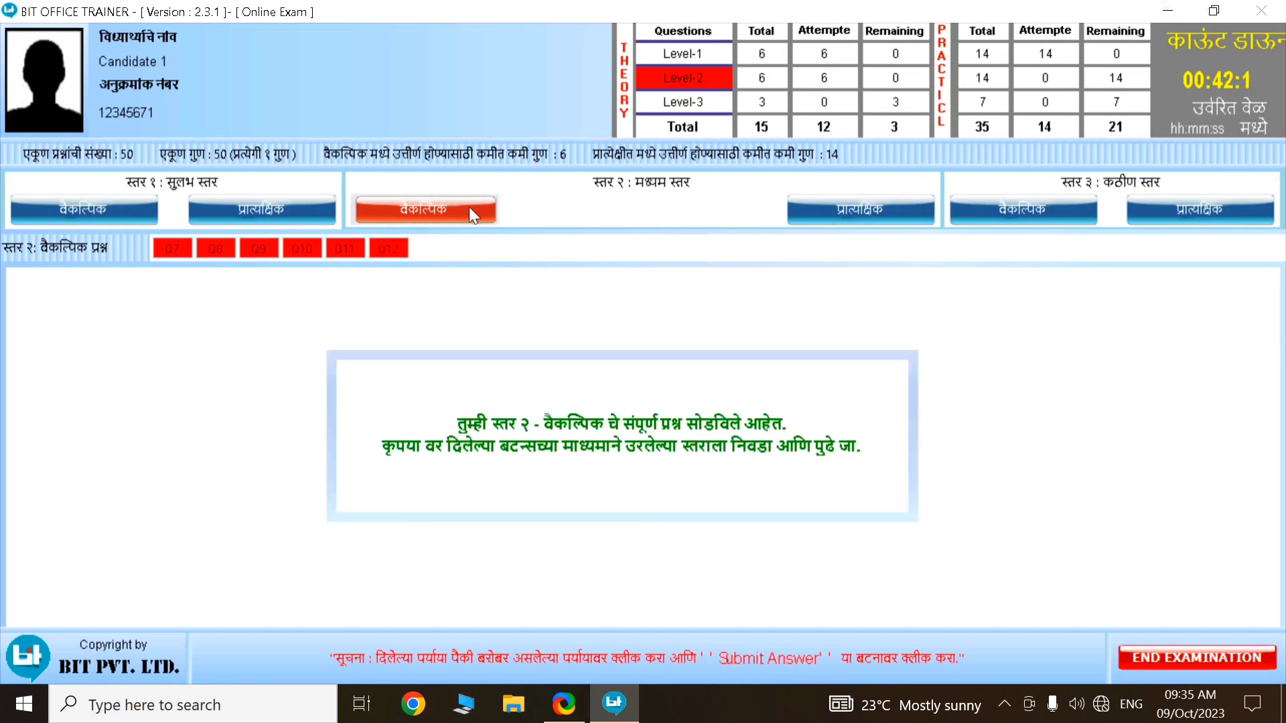
- Start the practical test for Level-2 practical Question 1 and go to the Support\Home folder
click(858, 218)
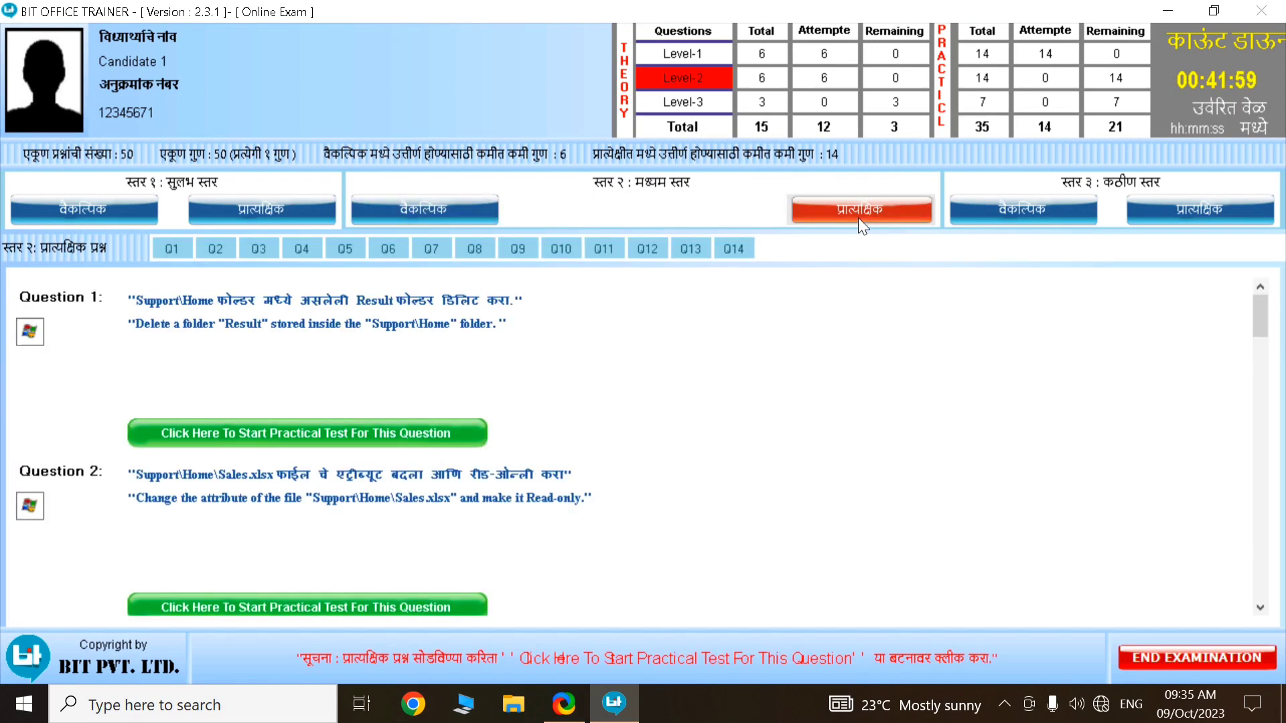
click(339, 425)
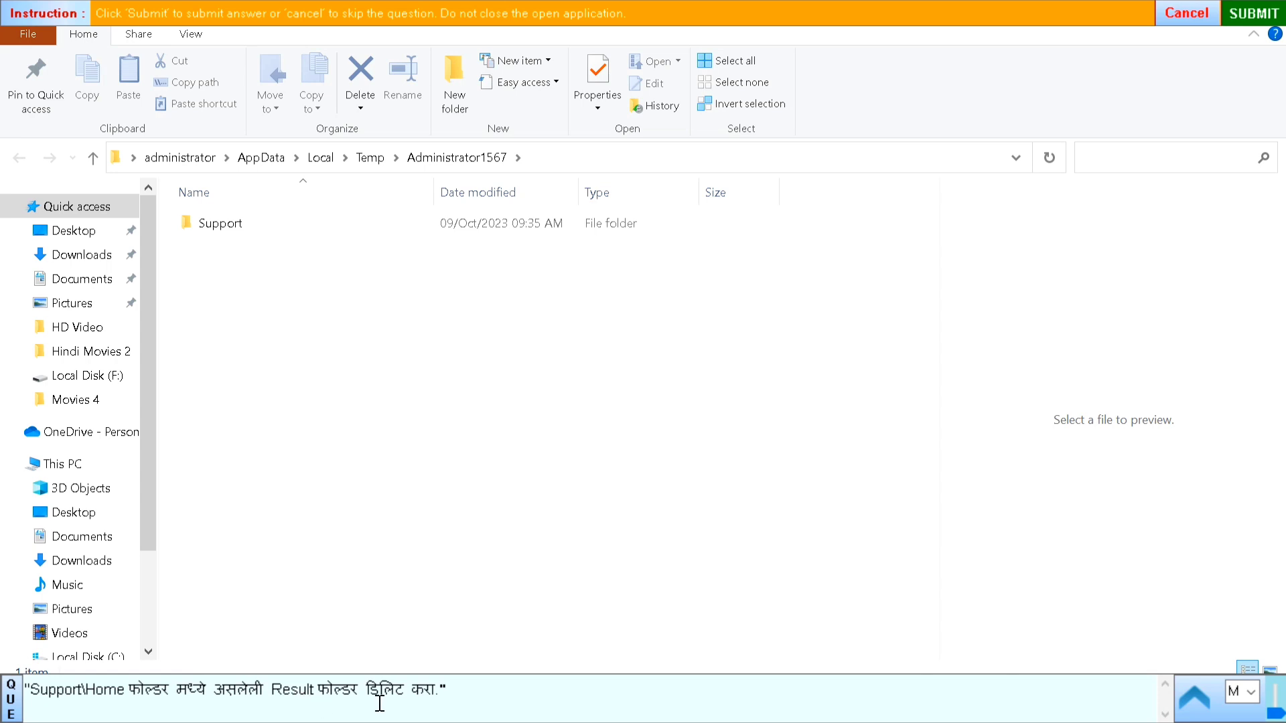
double_click(231, 228)
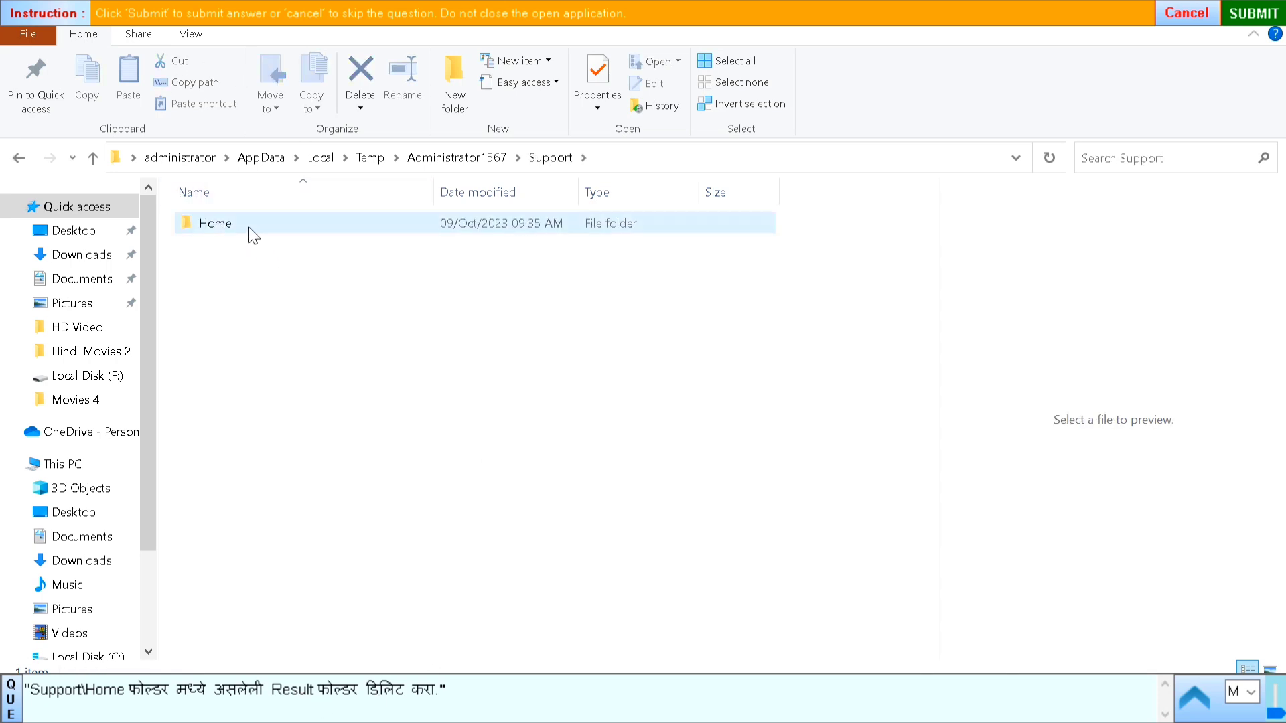
double_click(247, 227)
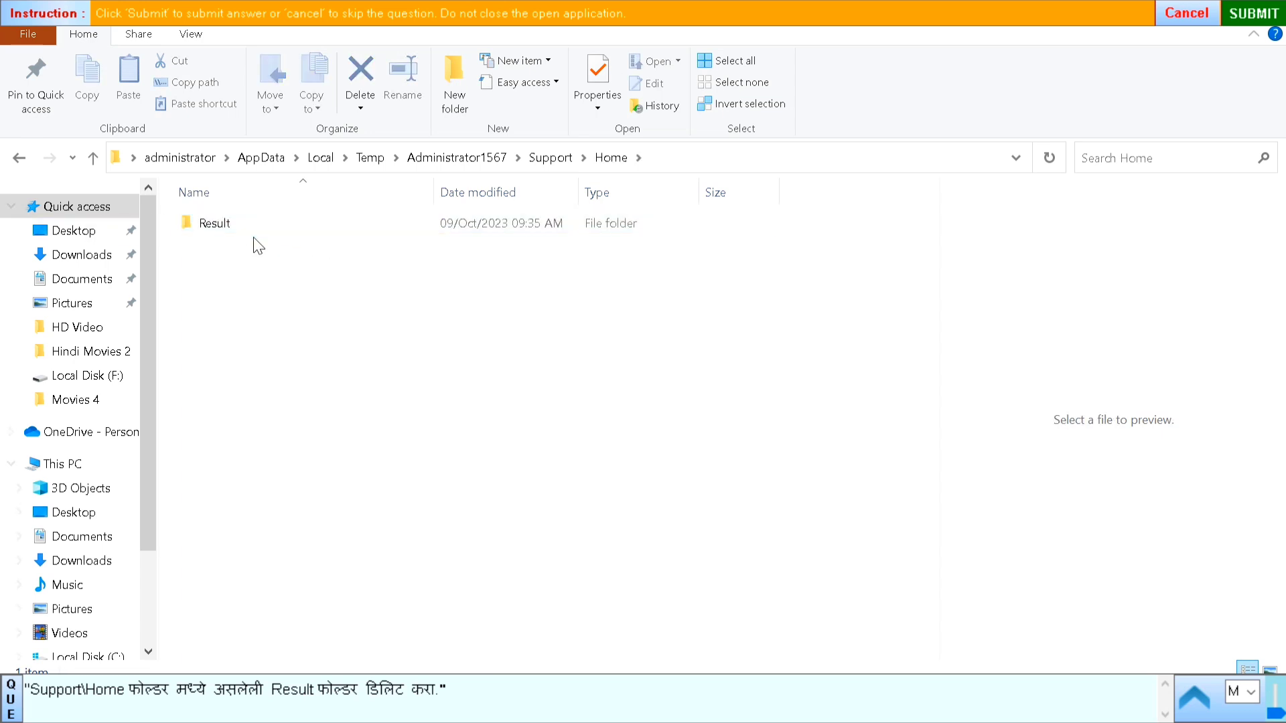
- Delete the Result folder inside Support\Home and submit the answer to Question 1
click(224, 225)
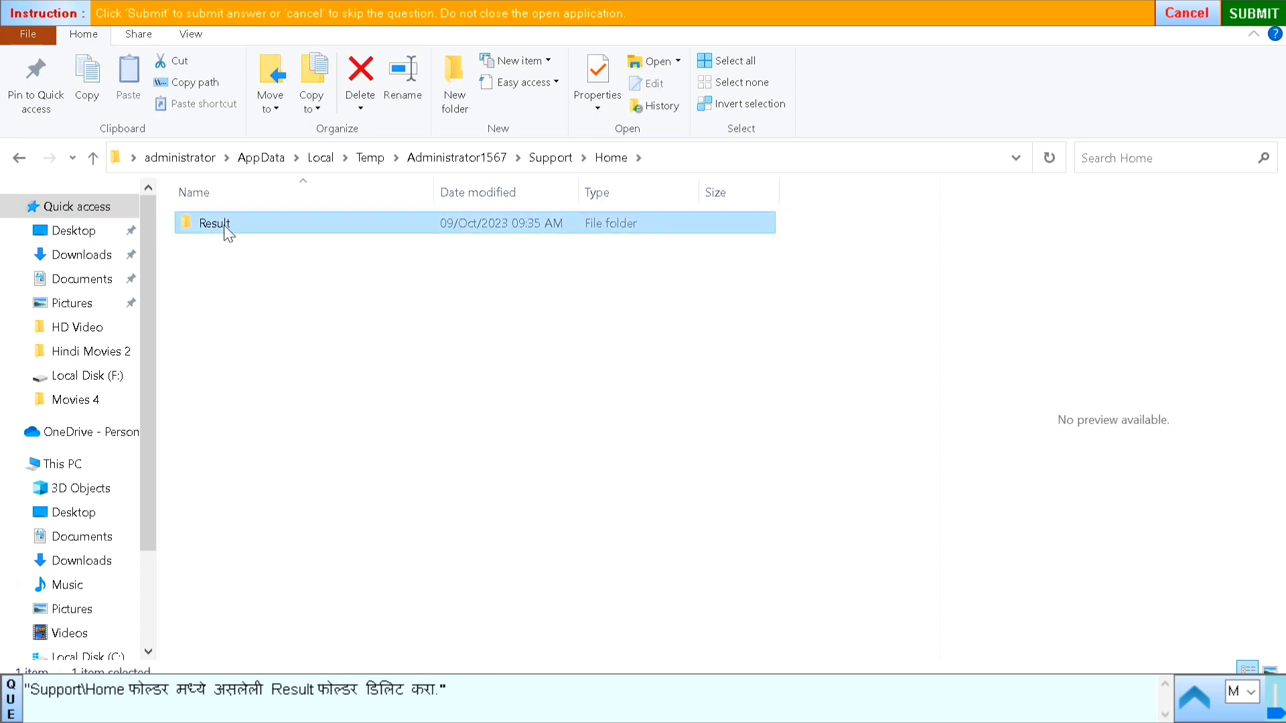
right_click(224, 225)
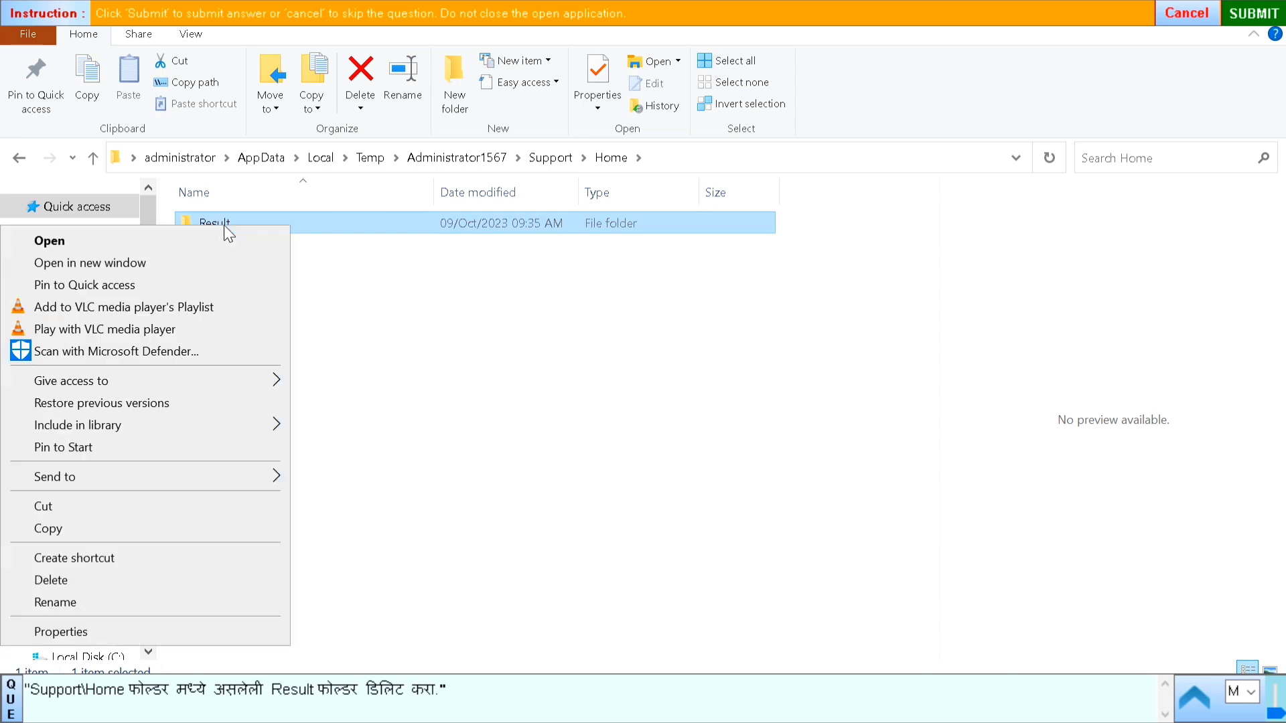
click(54, 582)
click(1220, 10)
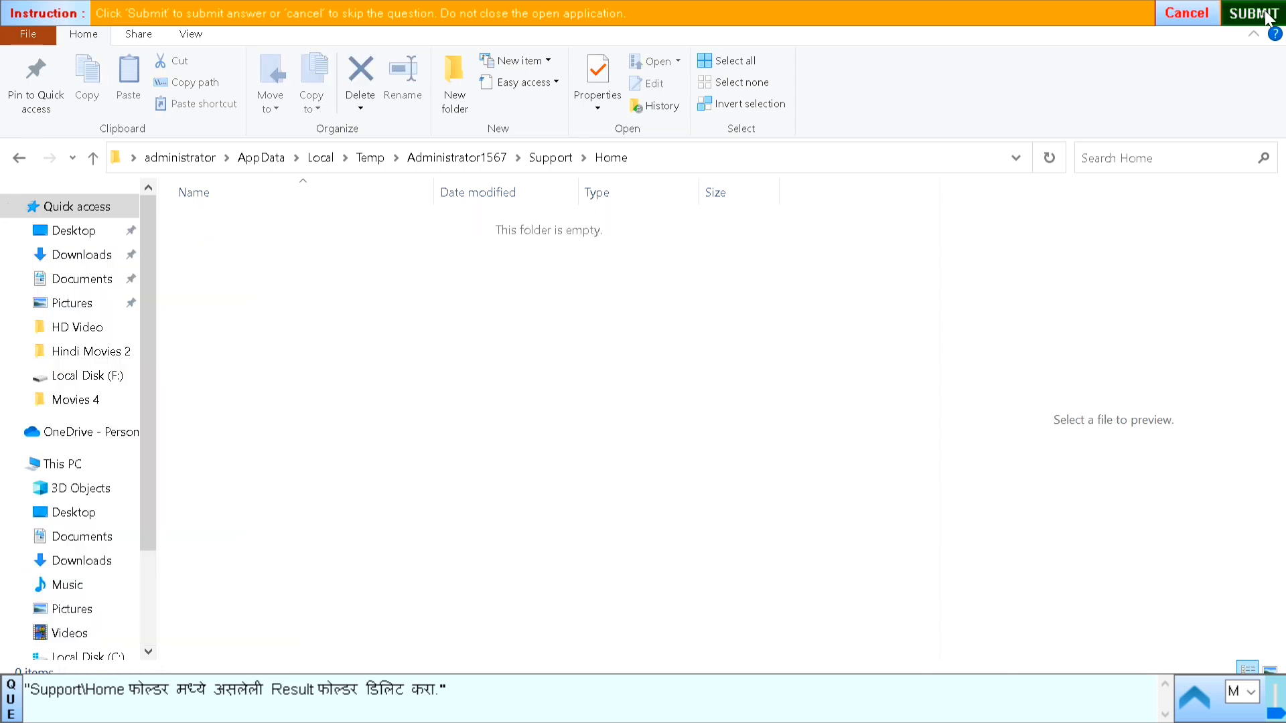
- Start the practical test for Question 2 and open the properties of Sales.xlsx in the Support\Home folder
click(319, 433)
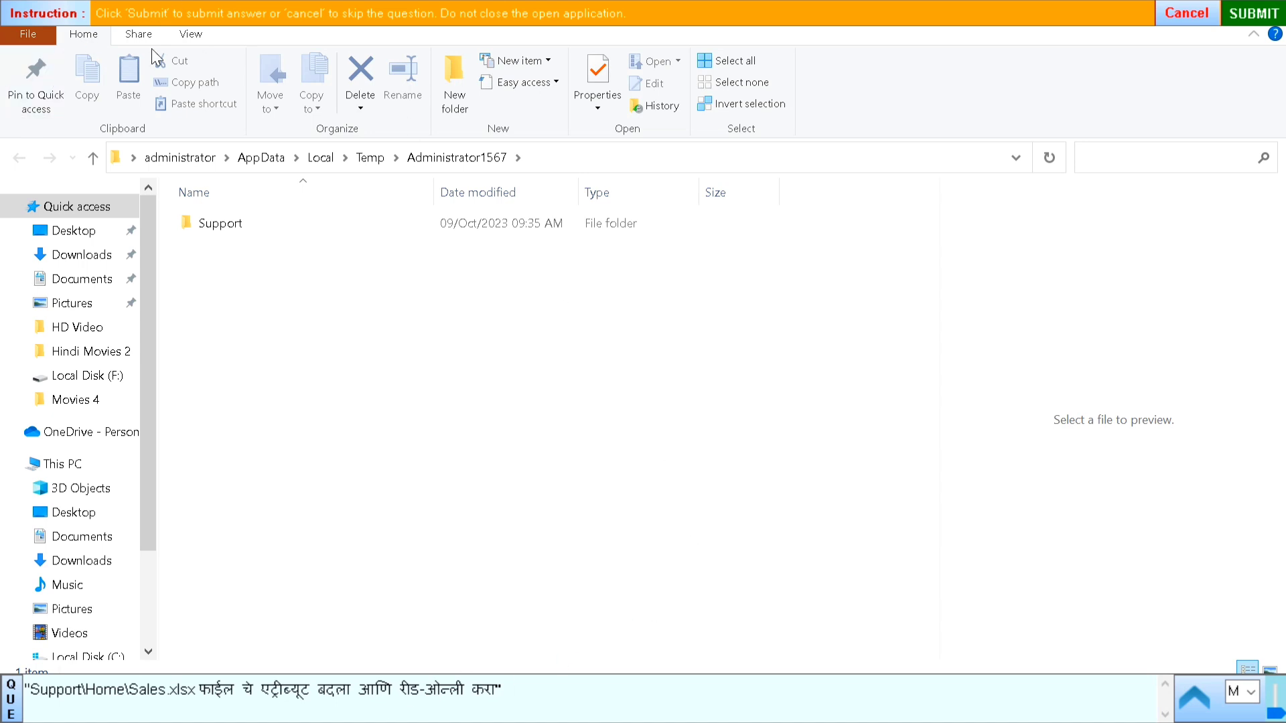
double_click(242, 225)
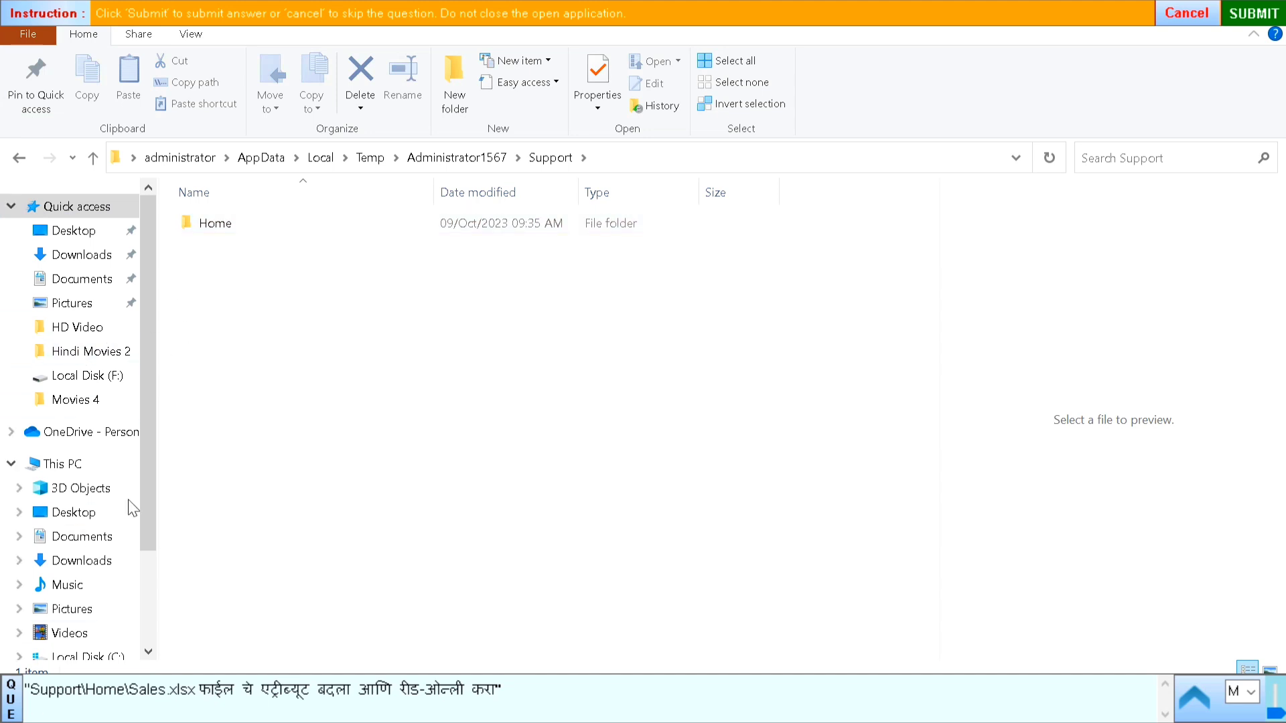
double_click(210, 223)
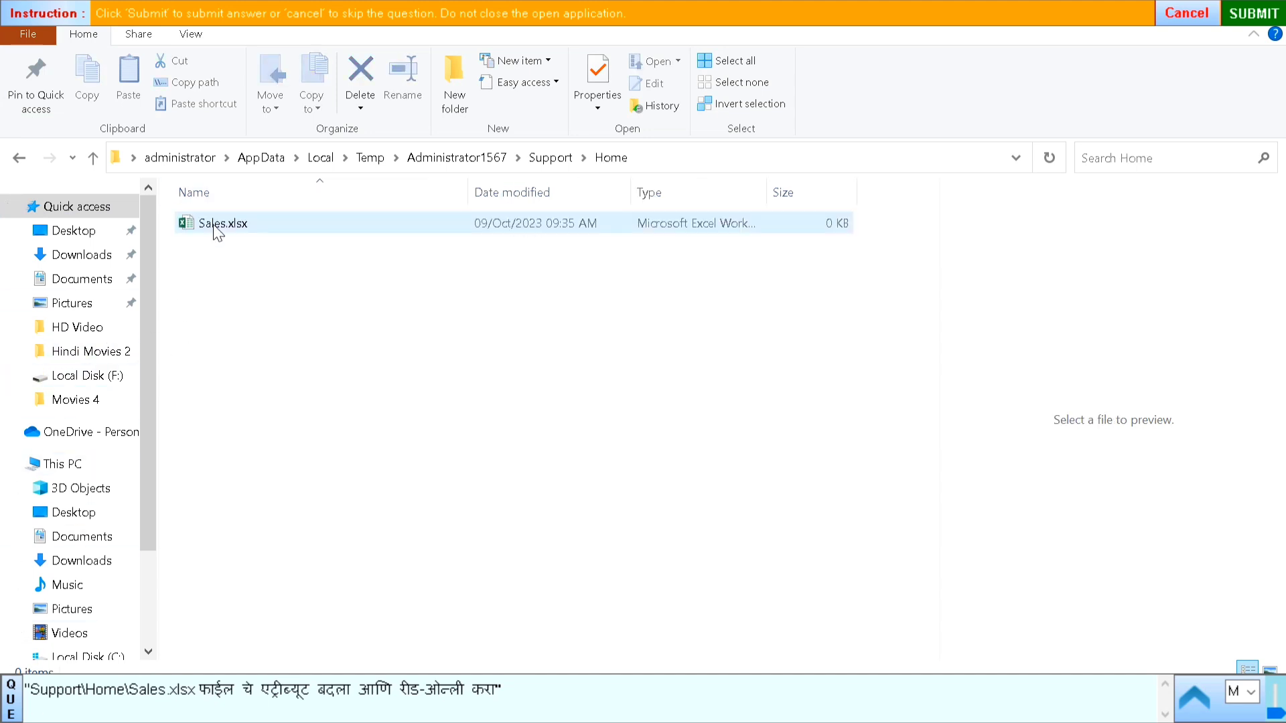
click(224, 224)
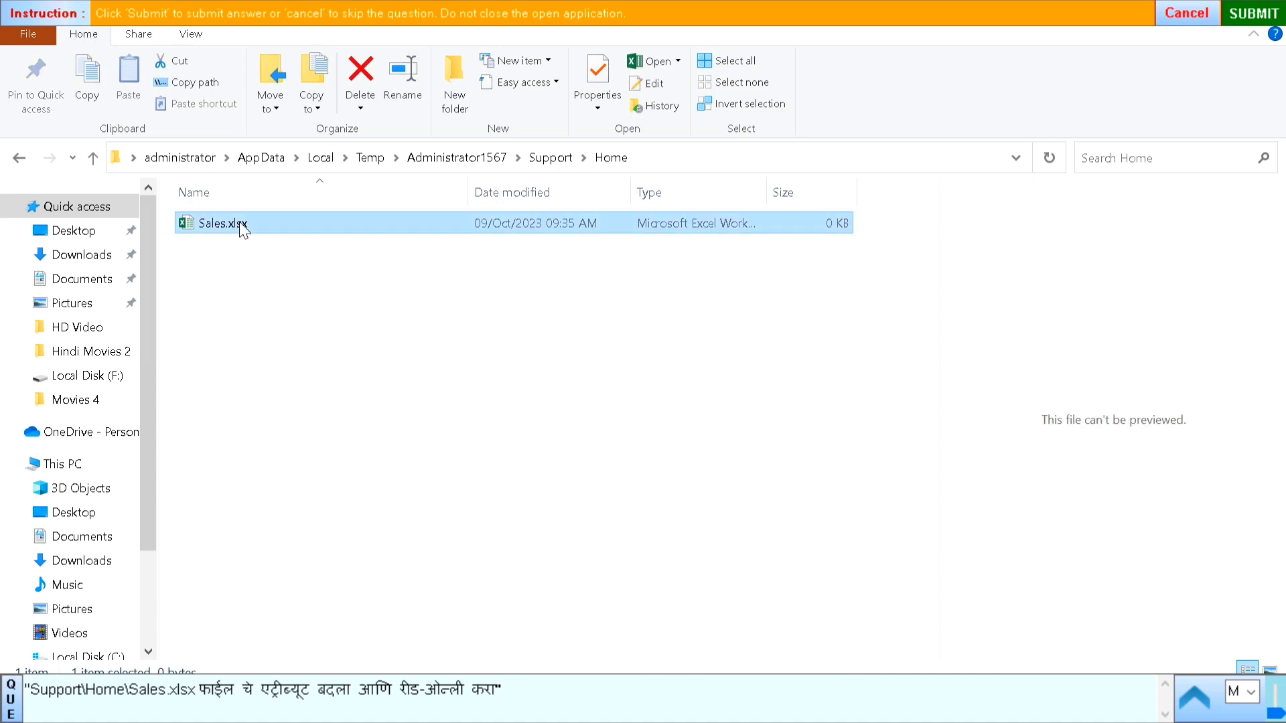
right_click(242, 229)
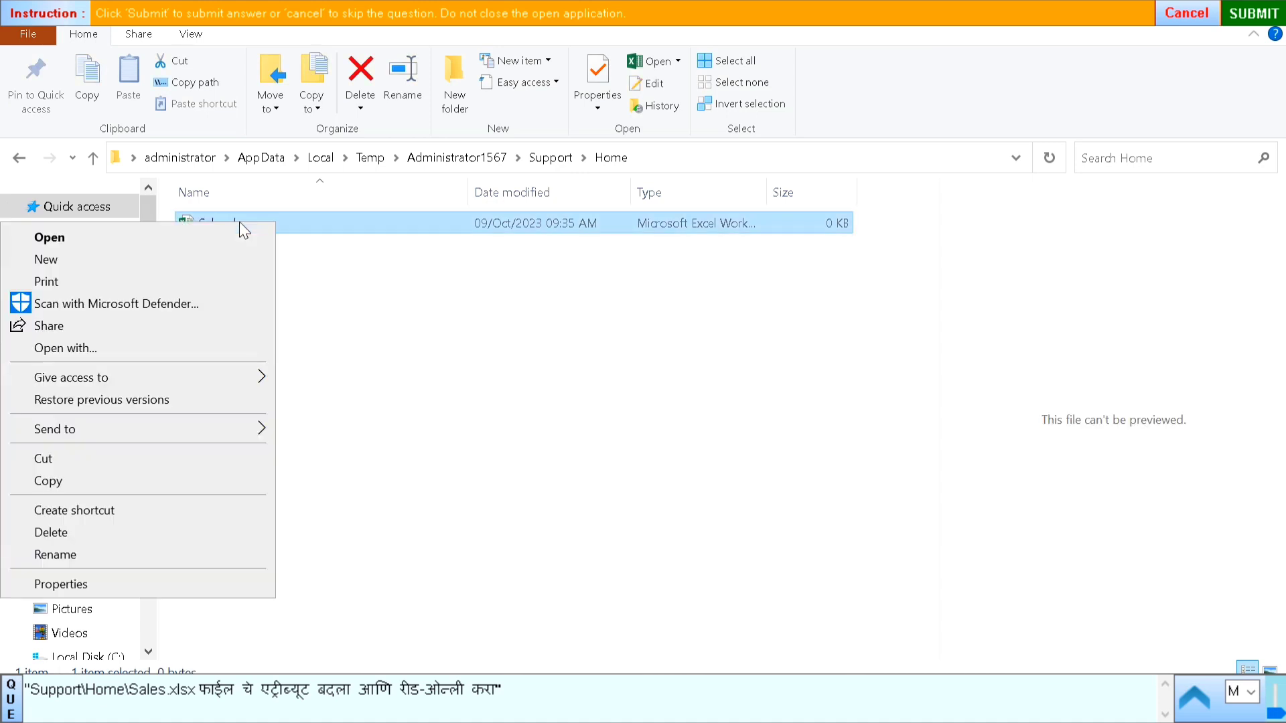
click(77, 585)
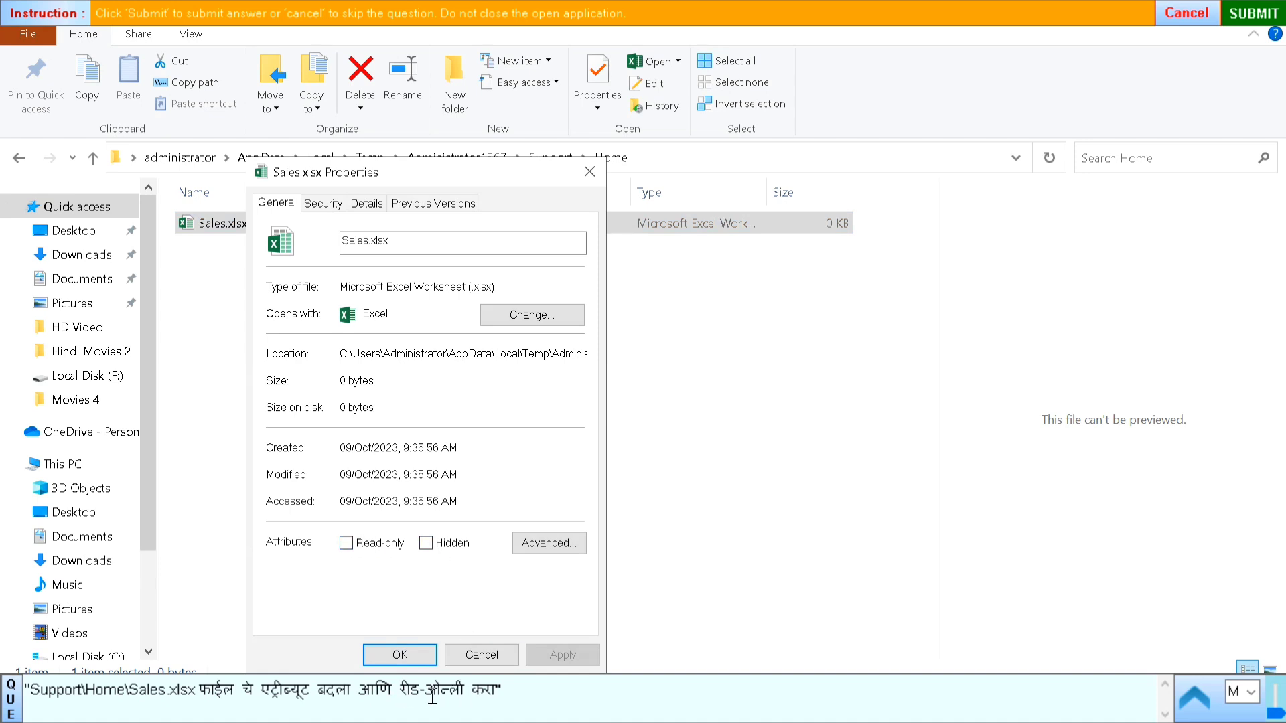
- Give Sales.xlsx the Read-only attribute, apply the change, and submit the answer to Question 2
click(346, 543)
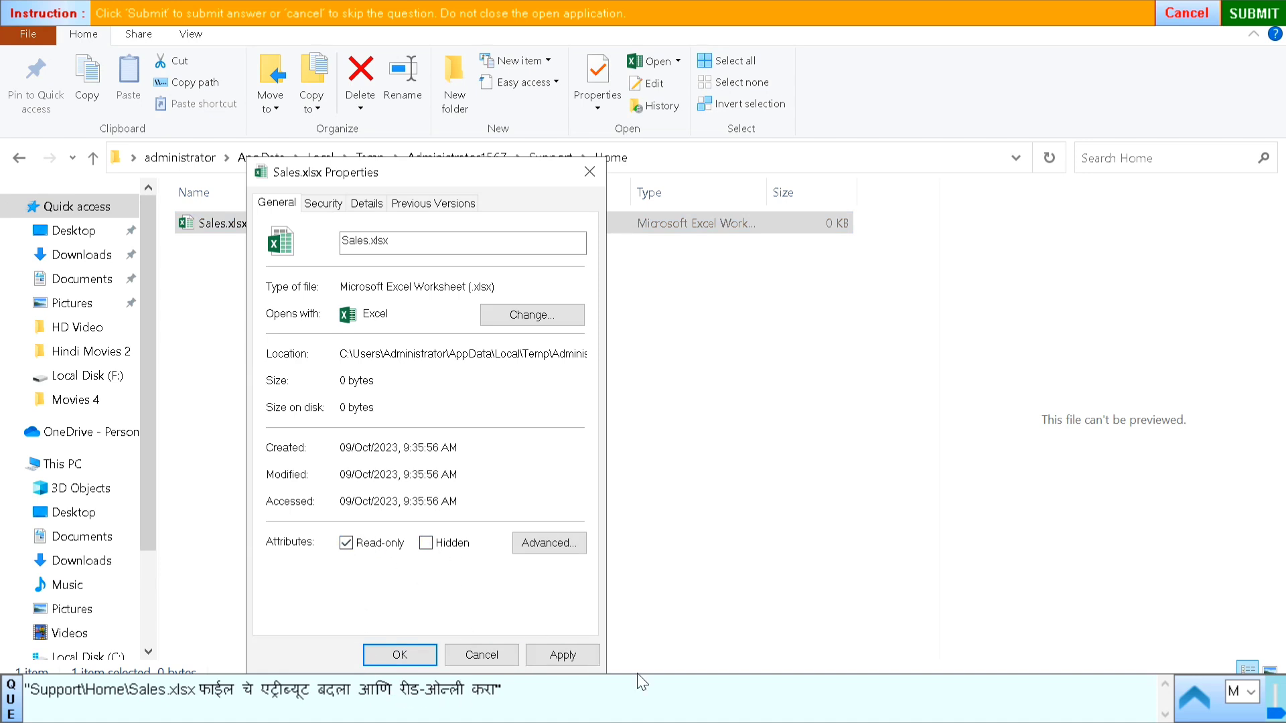
click(584, 663)
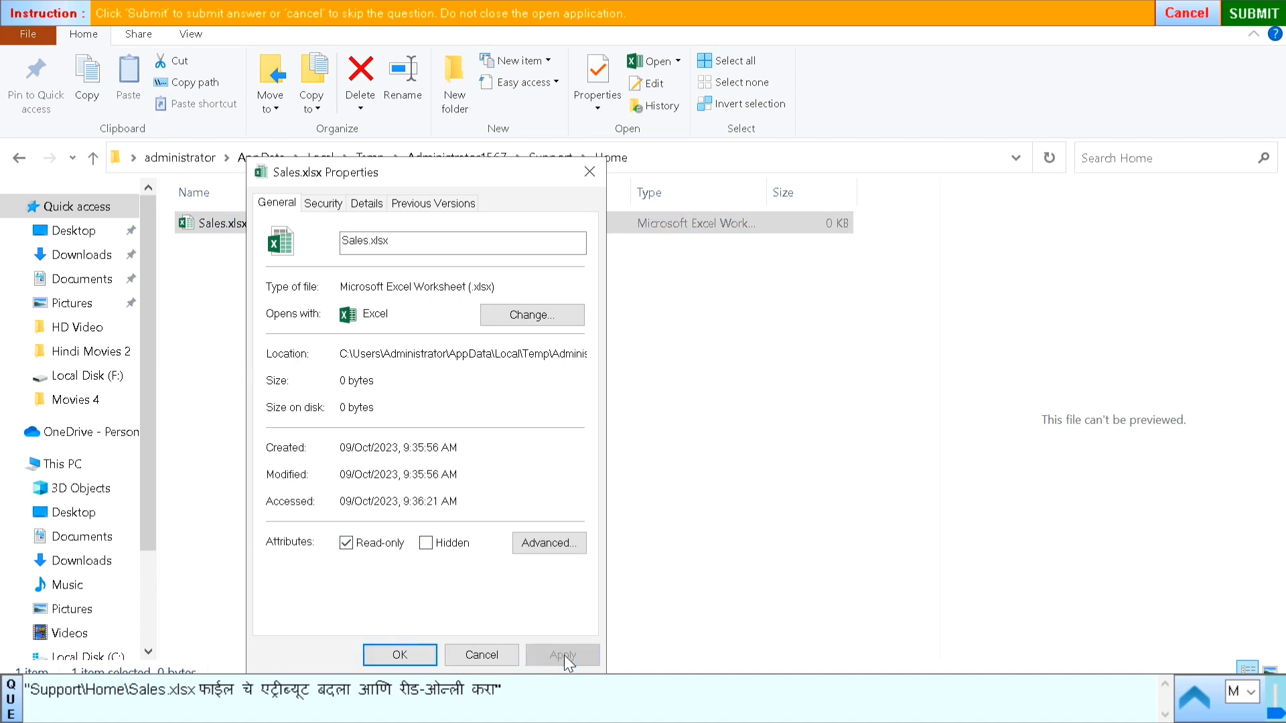
click(404, 658)
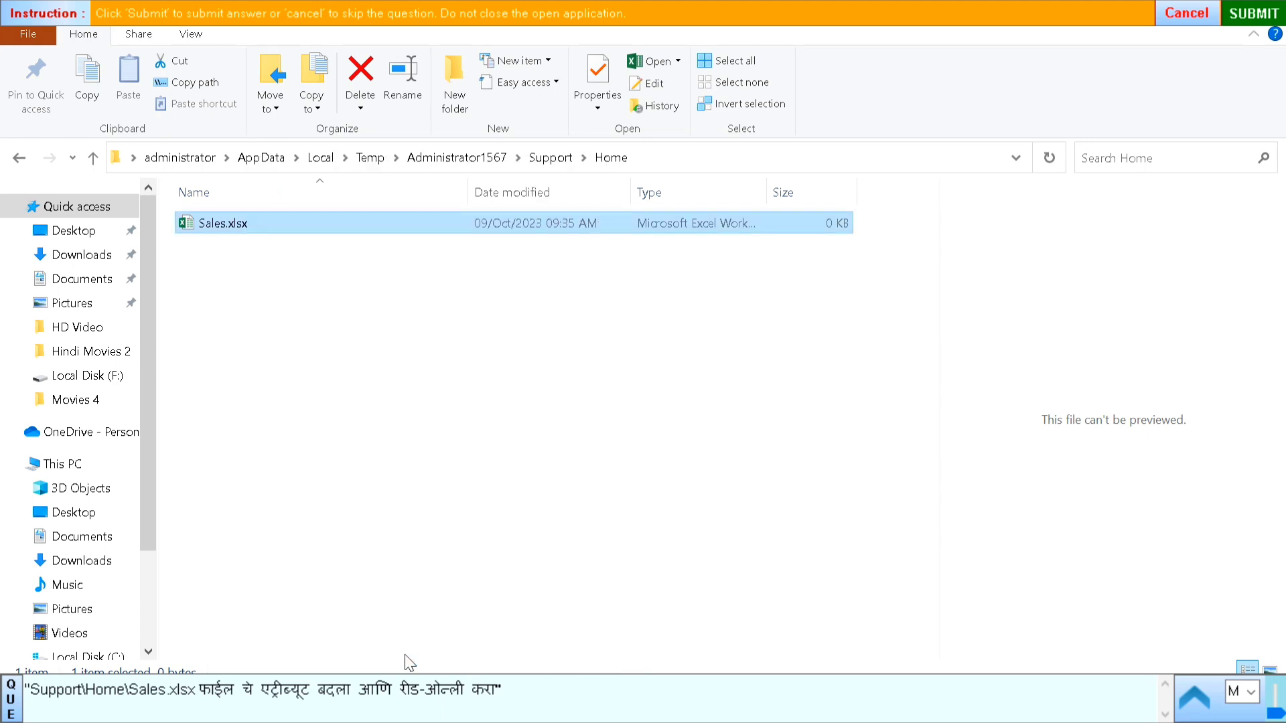
click(1253, 14)
- Start the practical test for Question 3, delete the Environment folder inside the Support folder, and submit the answer
click(370, 436)
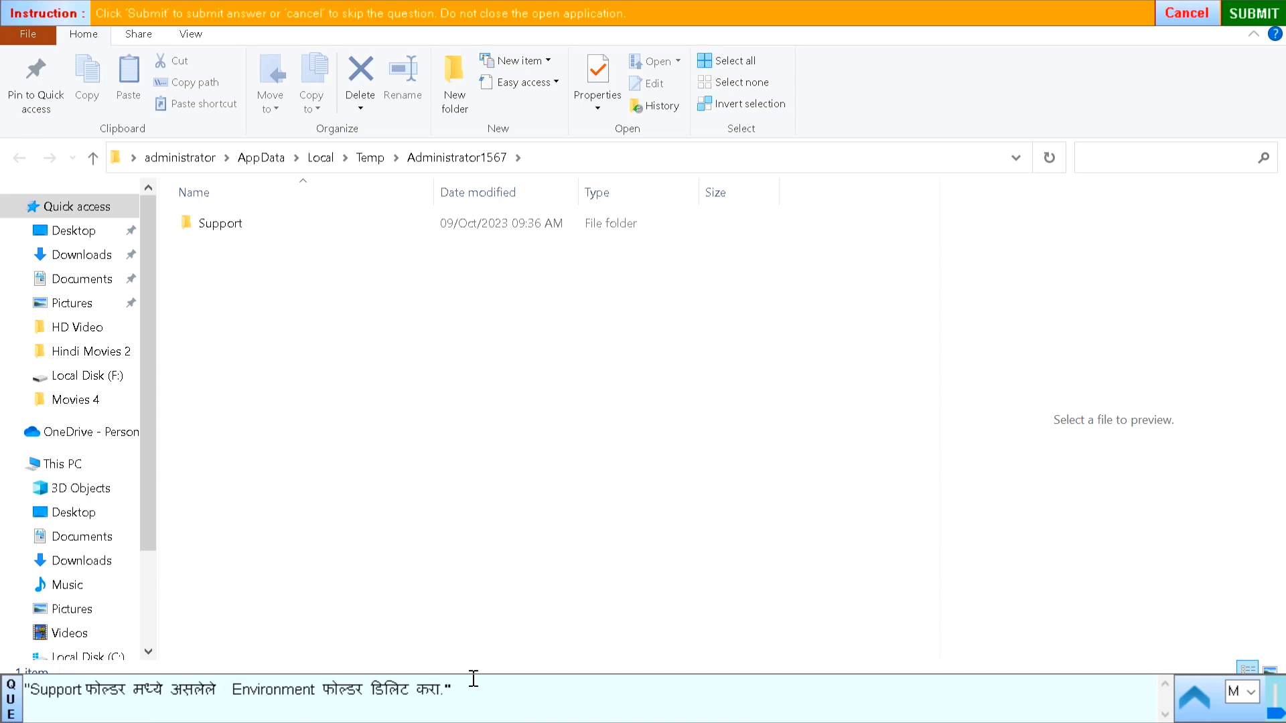
double_click(220, 226)
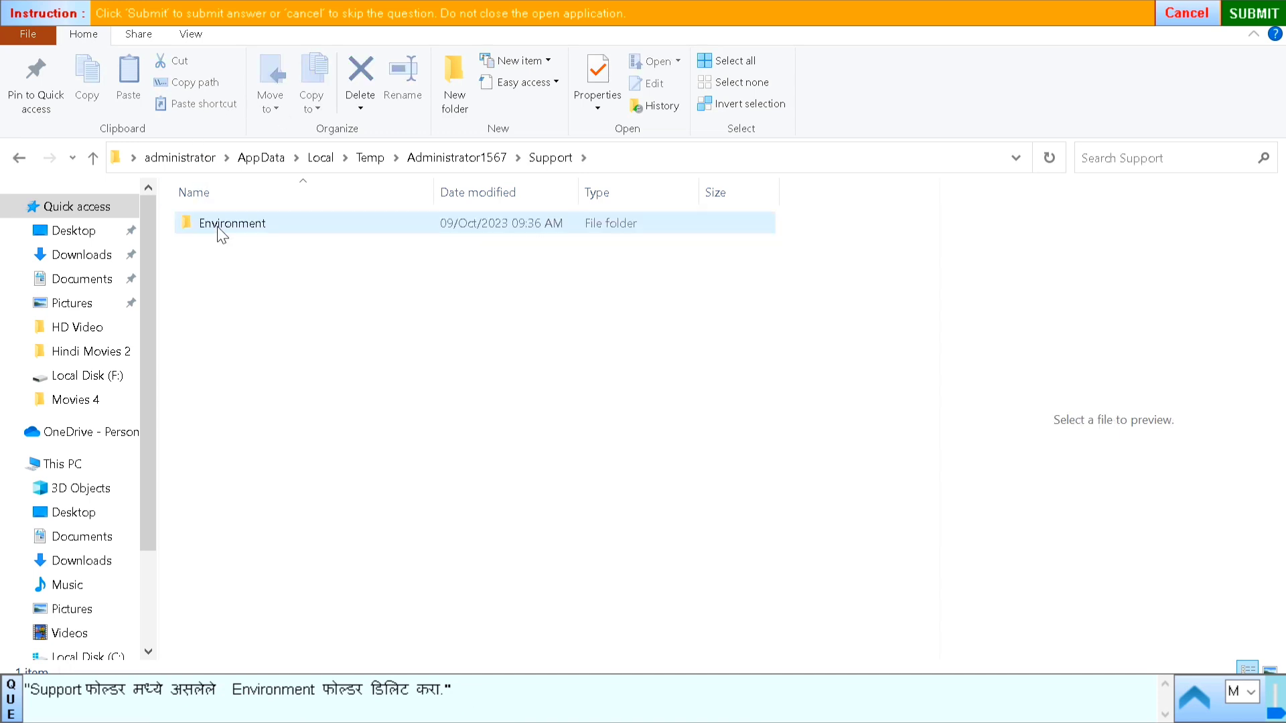
click(217, 227)
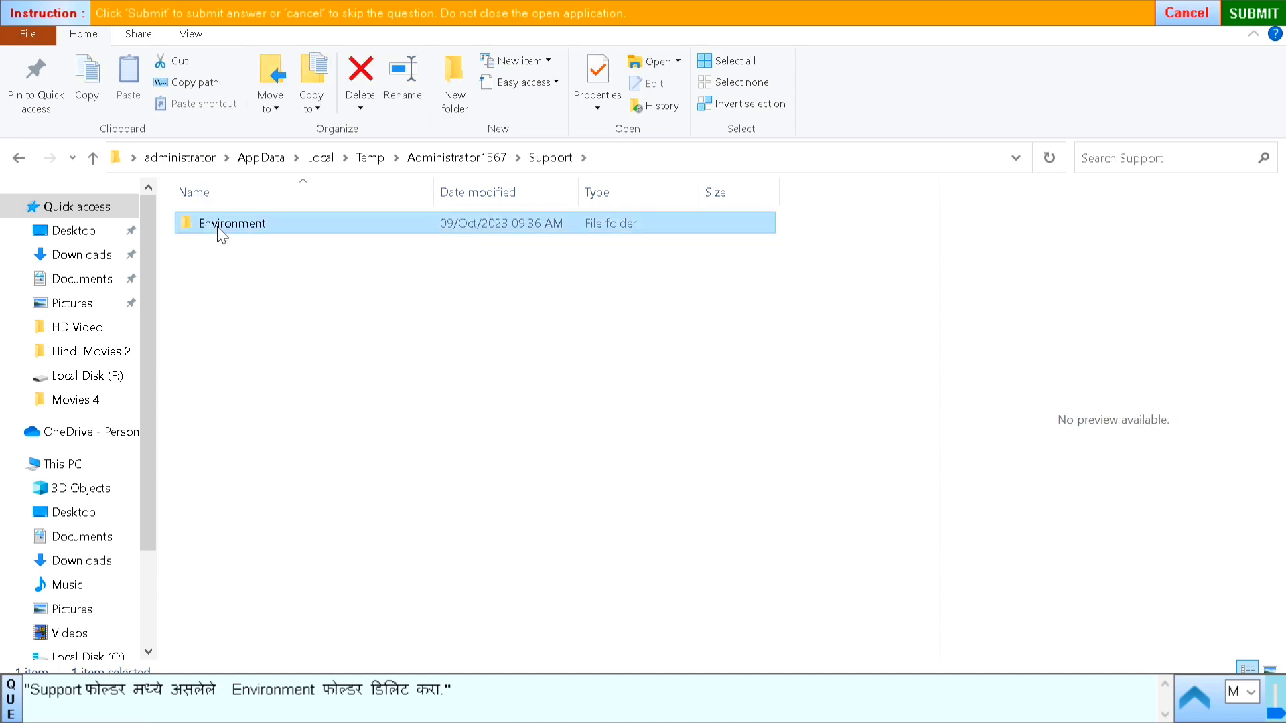
right_click(217, 226)
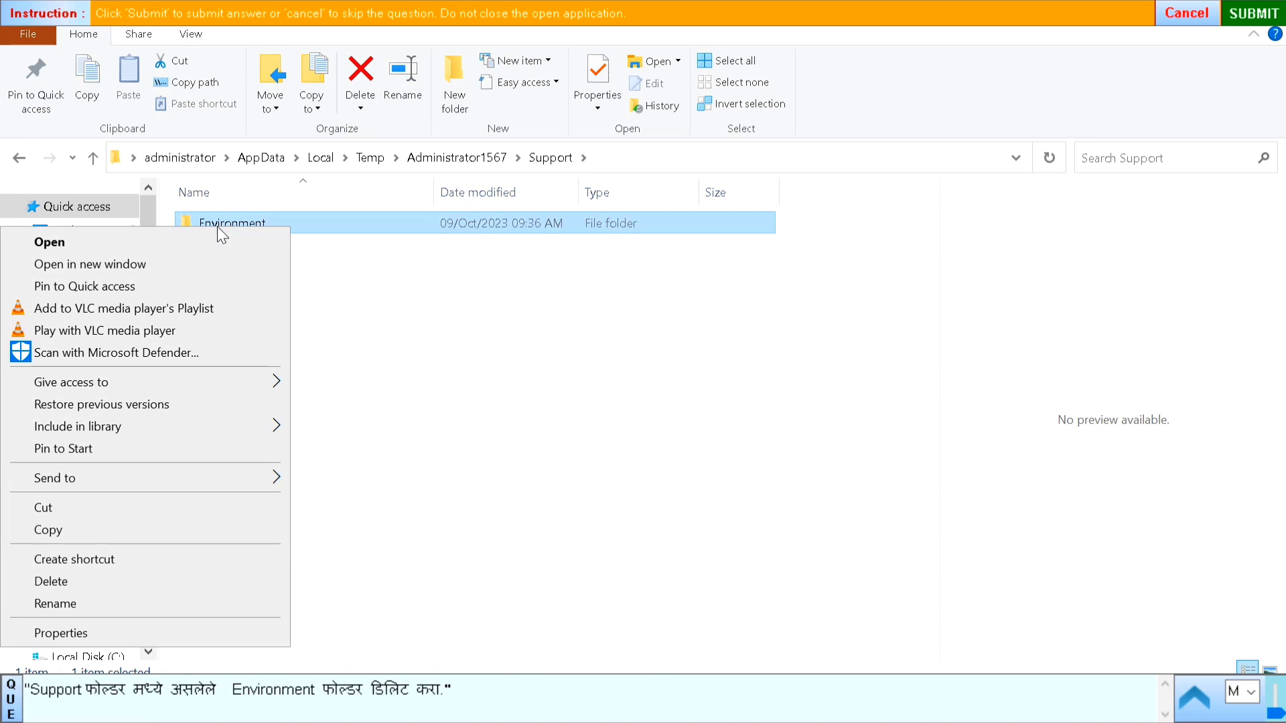
click(51, 582)
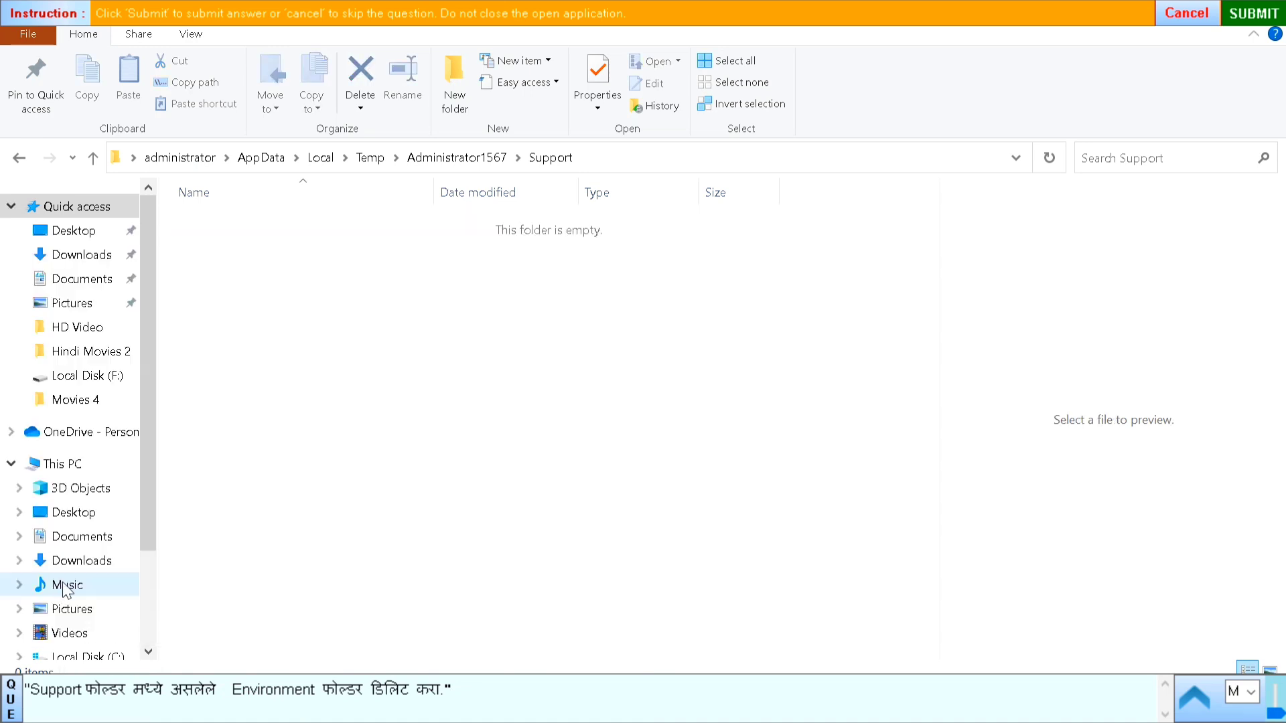
click(1243, 14)
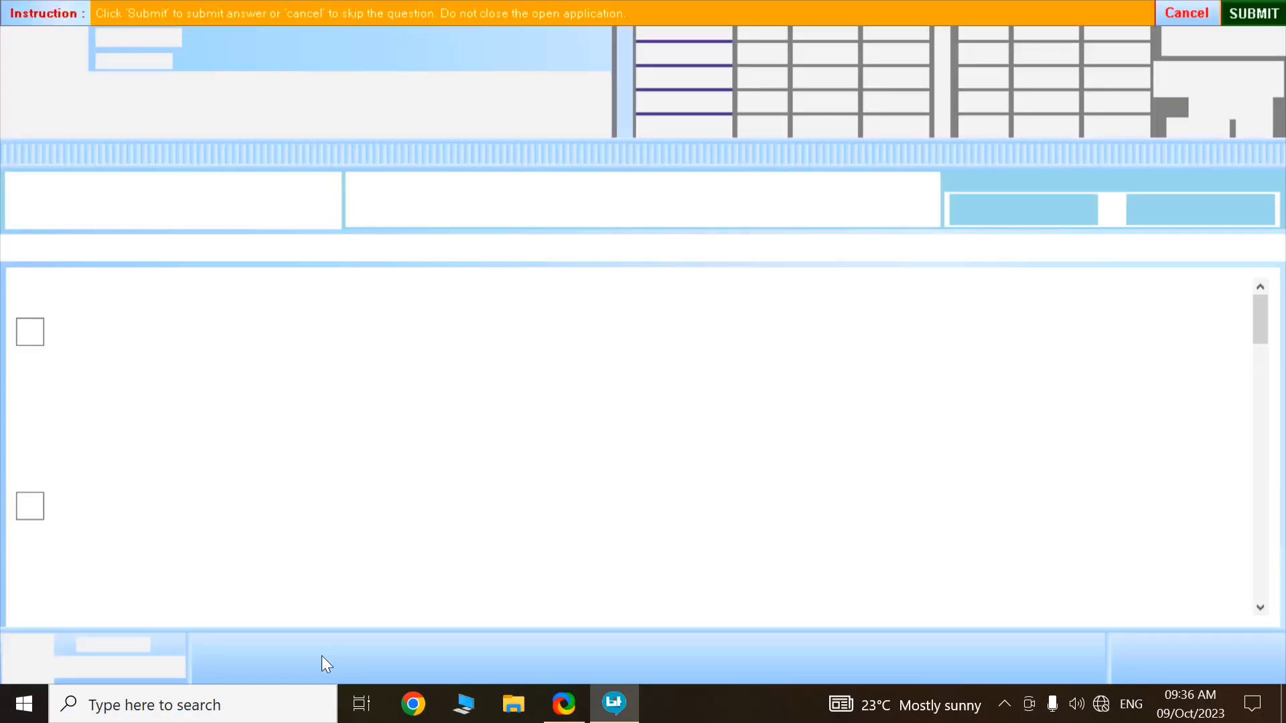
- Start the practical test for Question 4 and try to ungroup the CD sticker image in the document
click(266, 434)
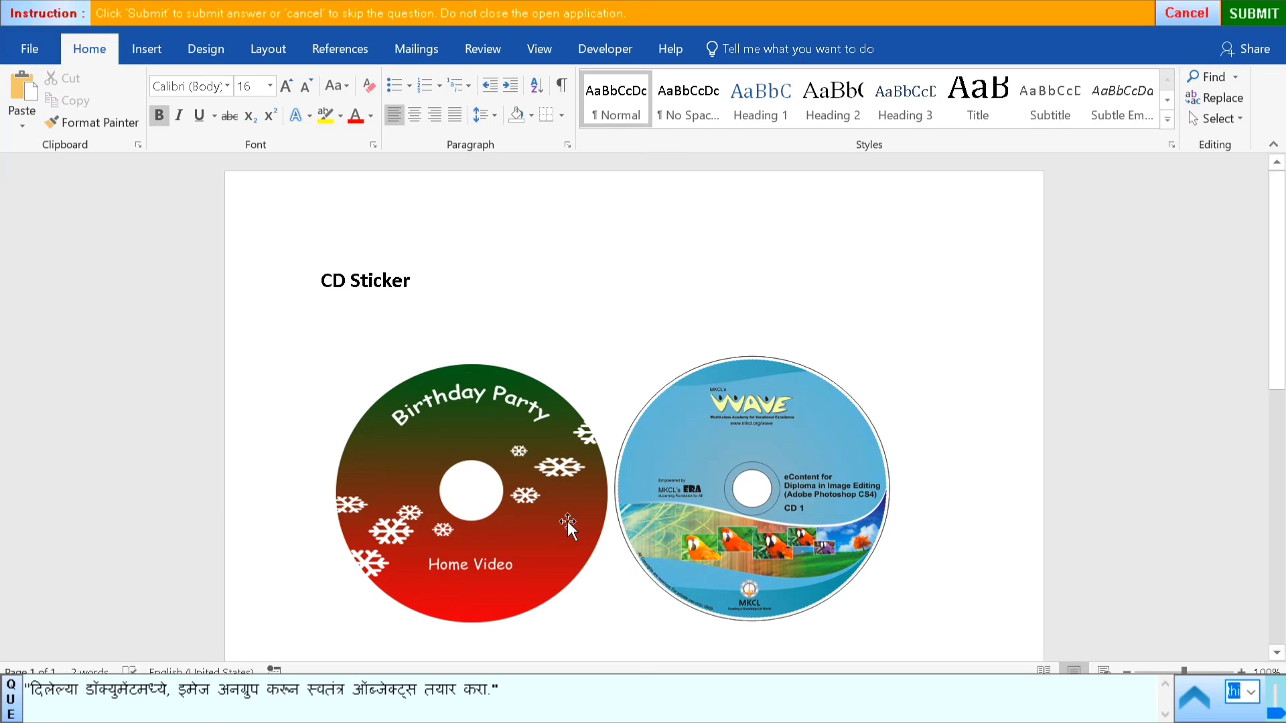
click(722, 520)
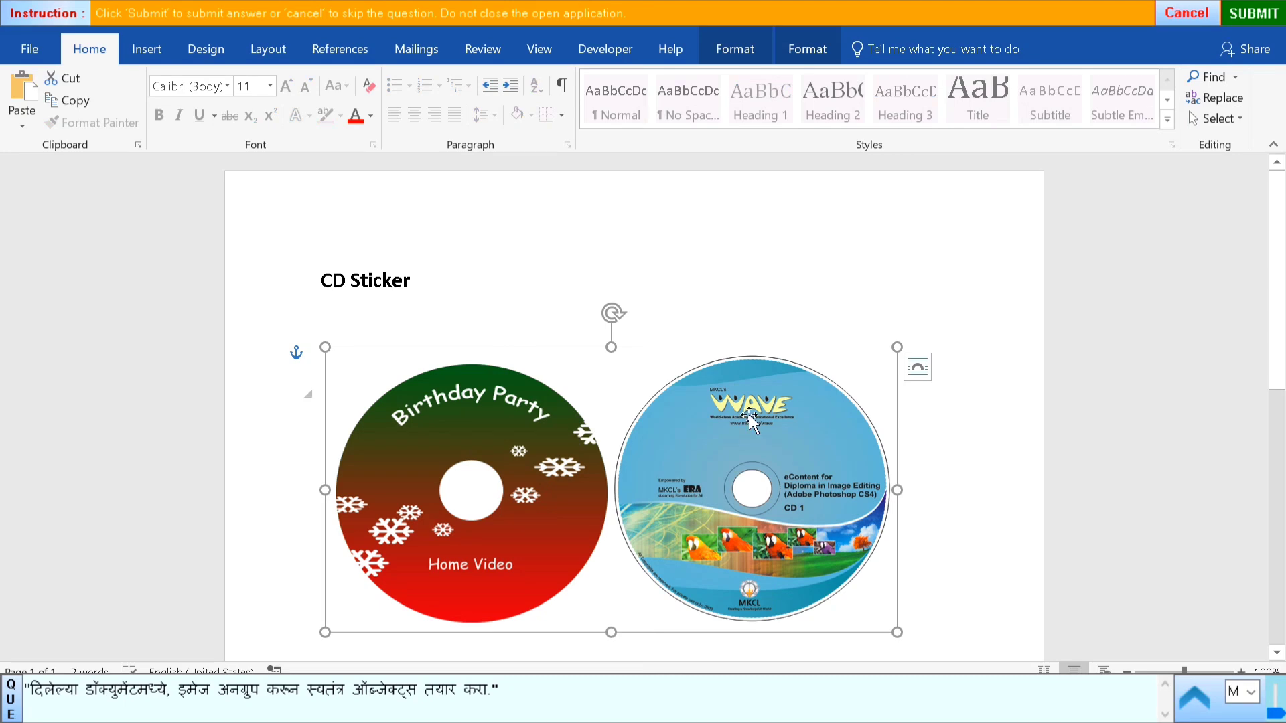
right_click(535, 457)
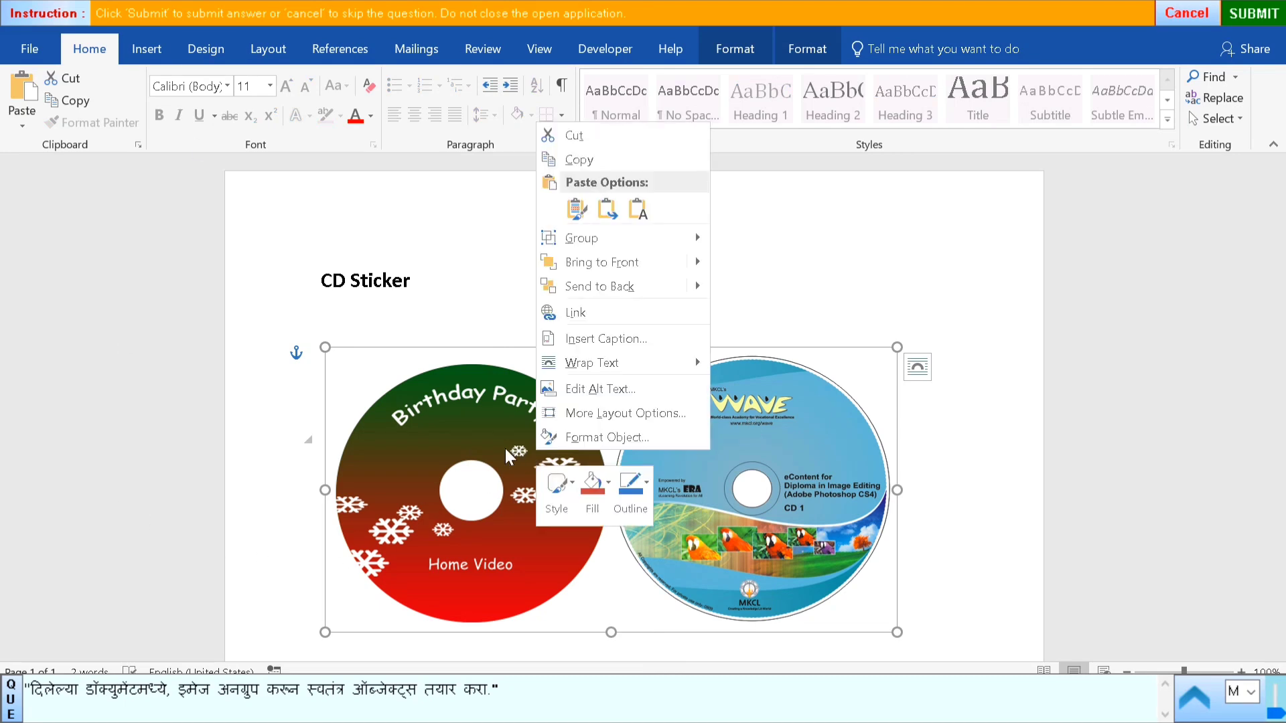
mouse_move(597, 239)
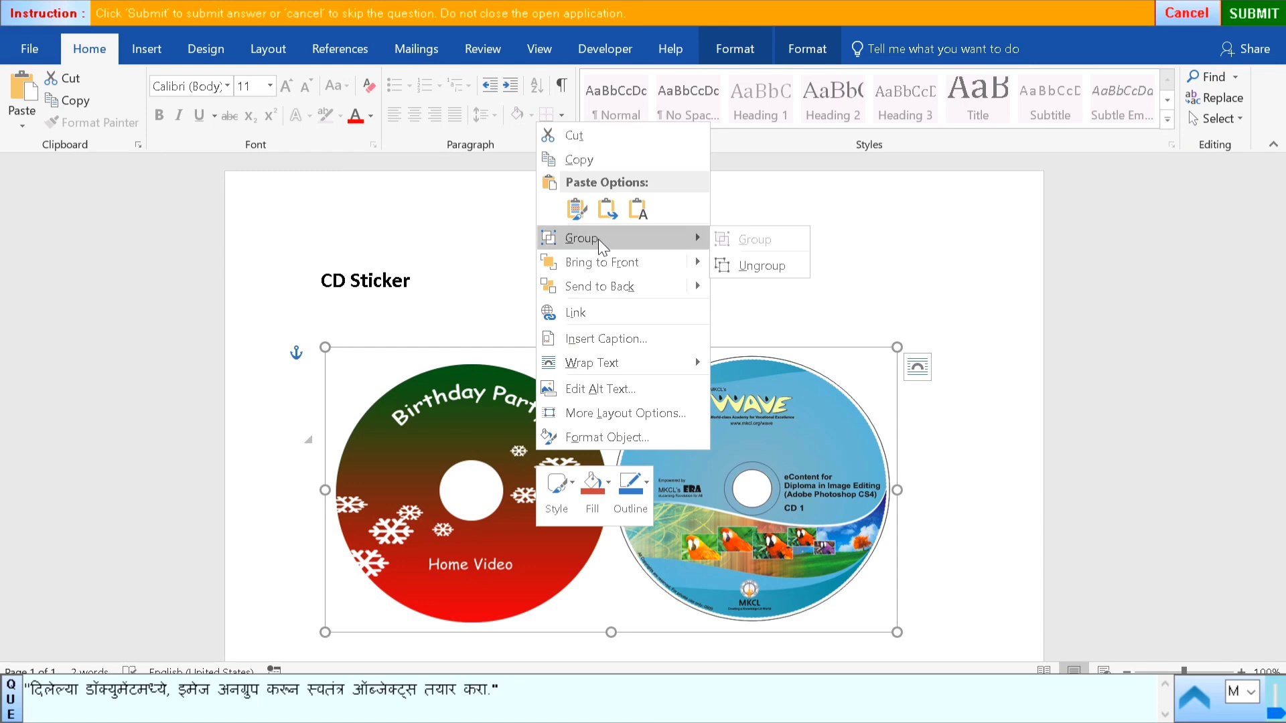
click(776, 264)
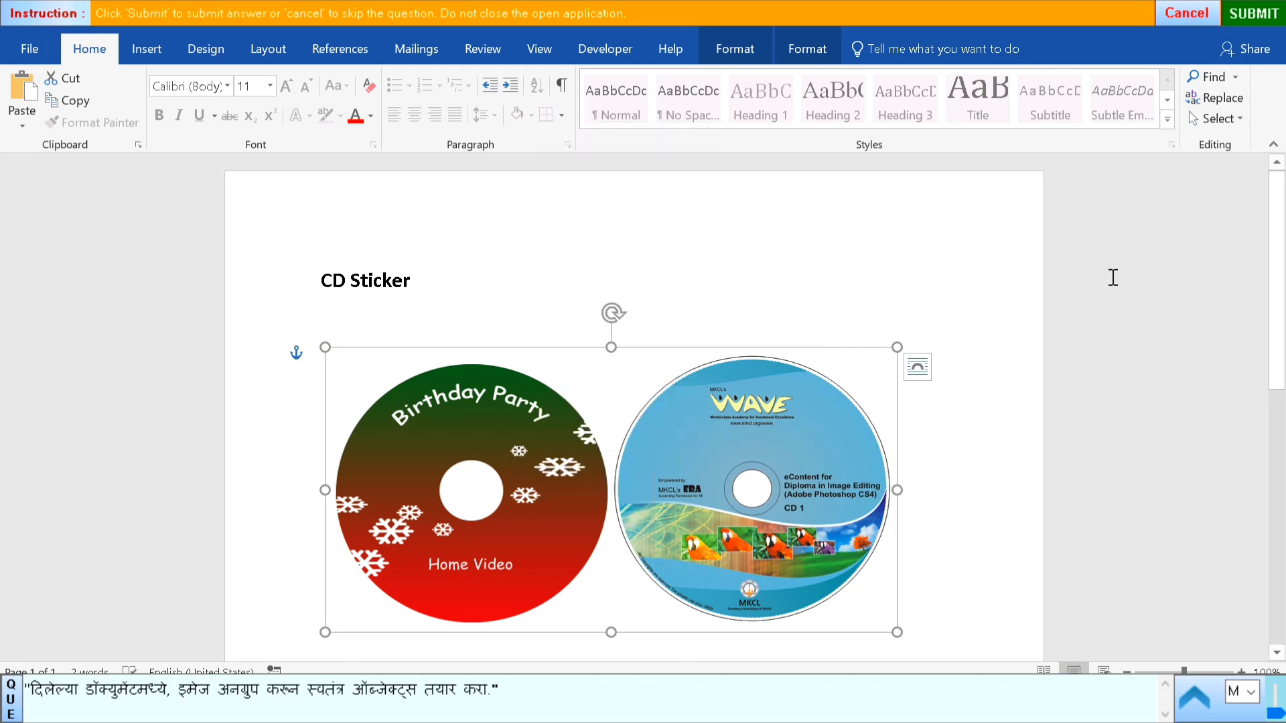
- Ungroup the CD sticker image into independent objects and submit the answer to Question 4
click(806, 50)
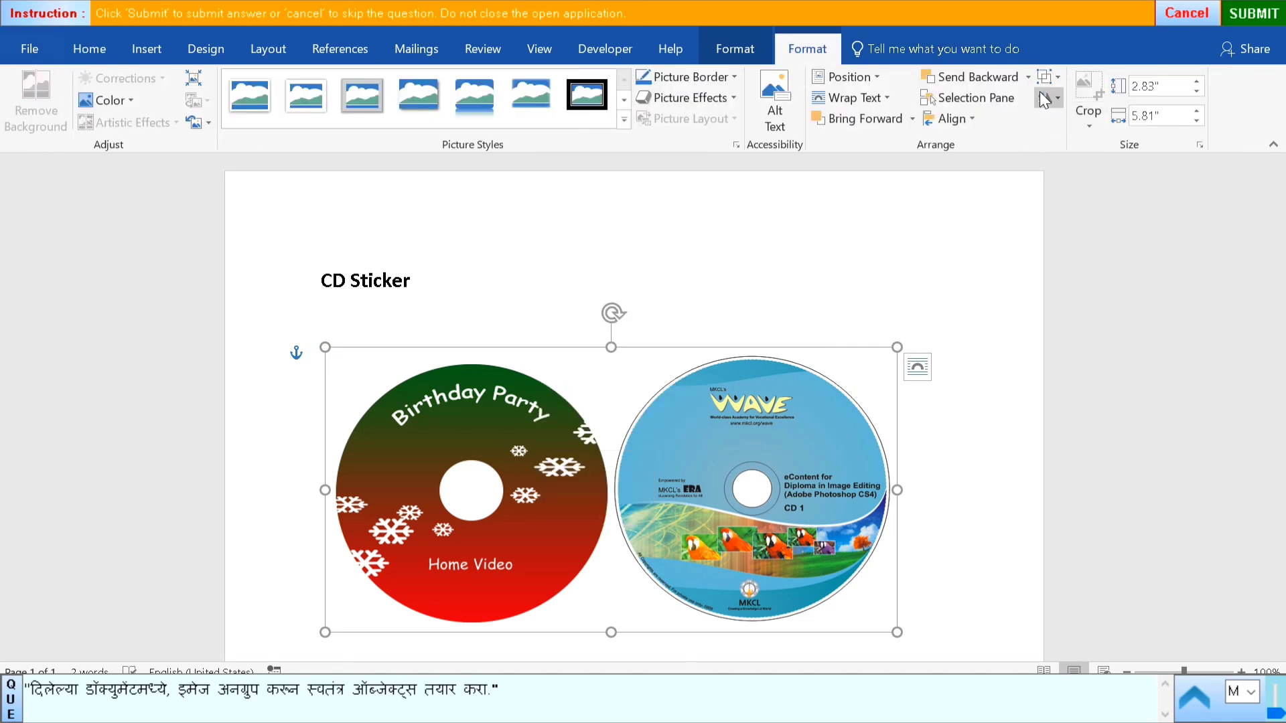
click(1052, 76)
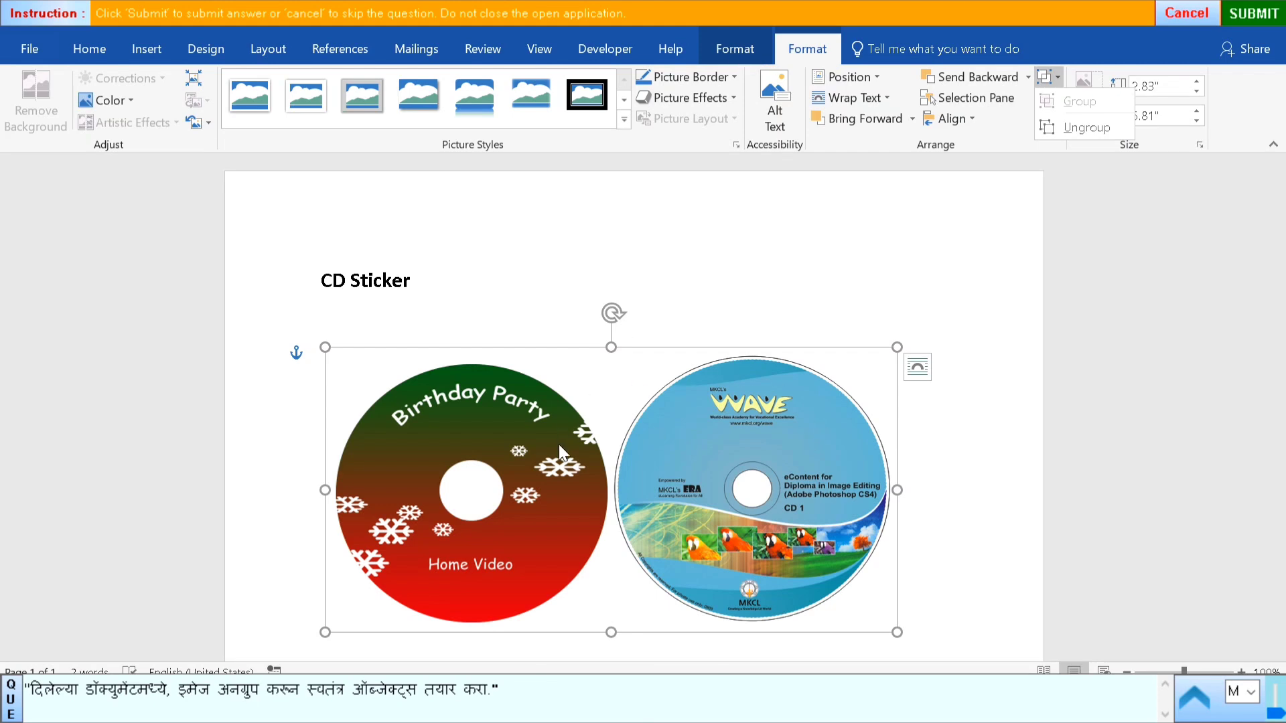
right_click(579, 396)
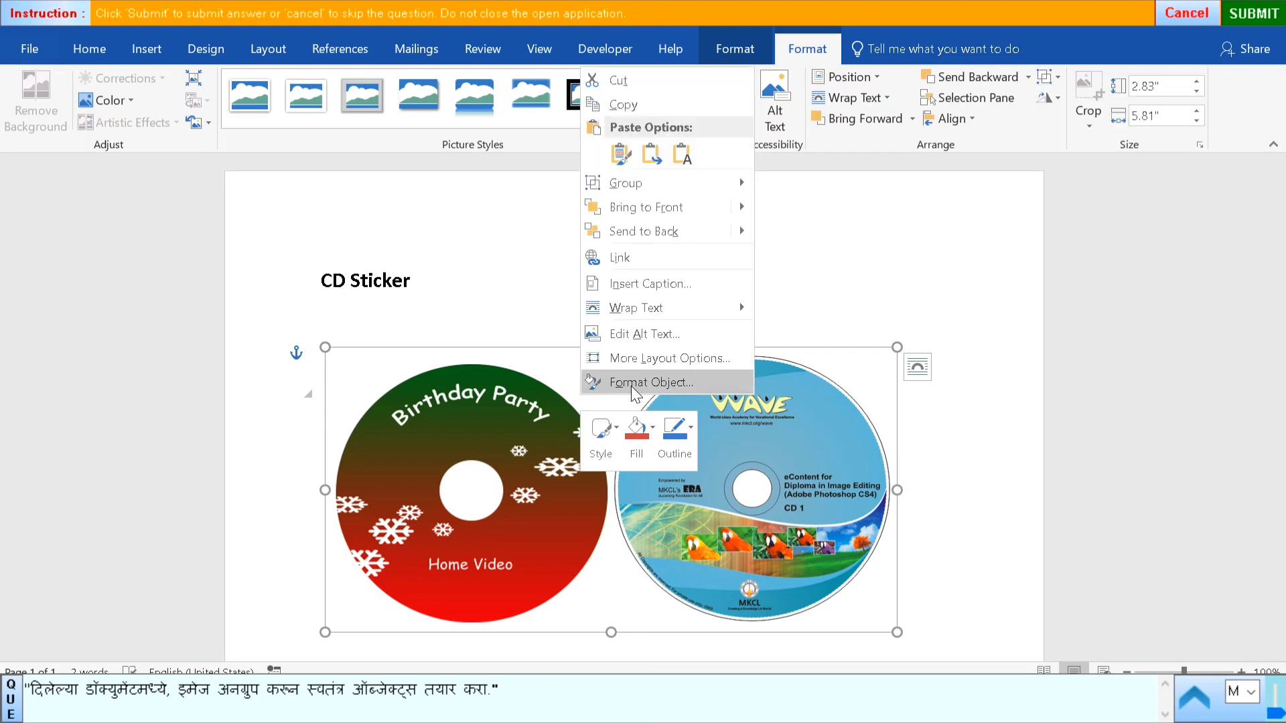
mouse_move(639, 181)
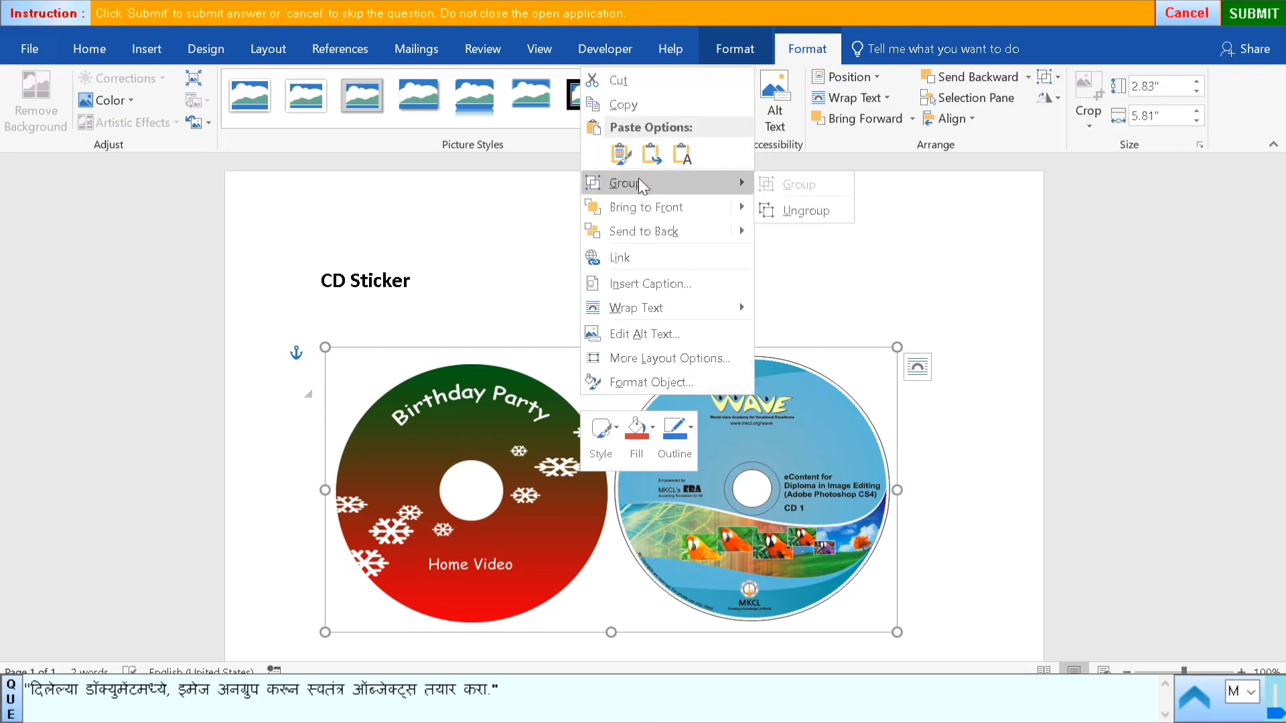
click(806, 212)
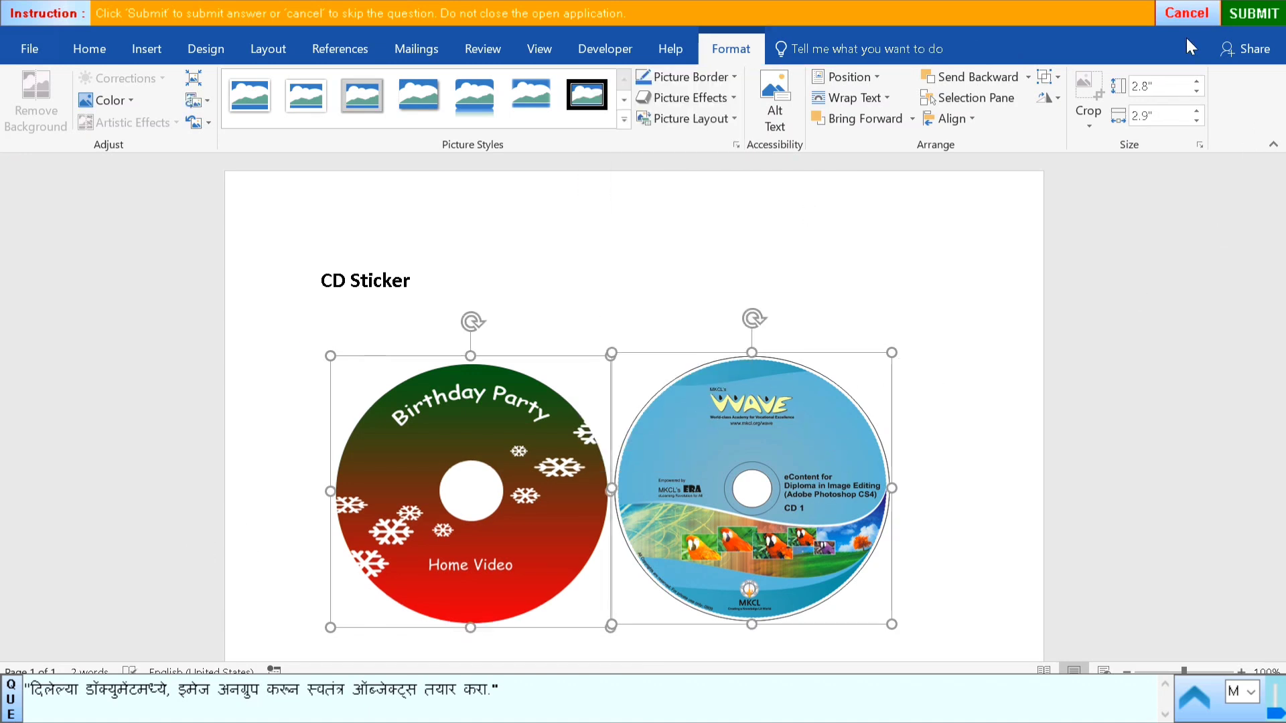
click(1259, 20)
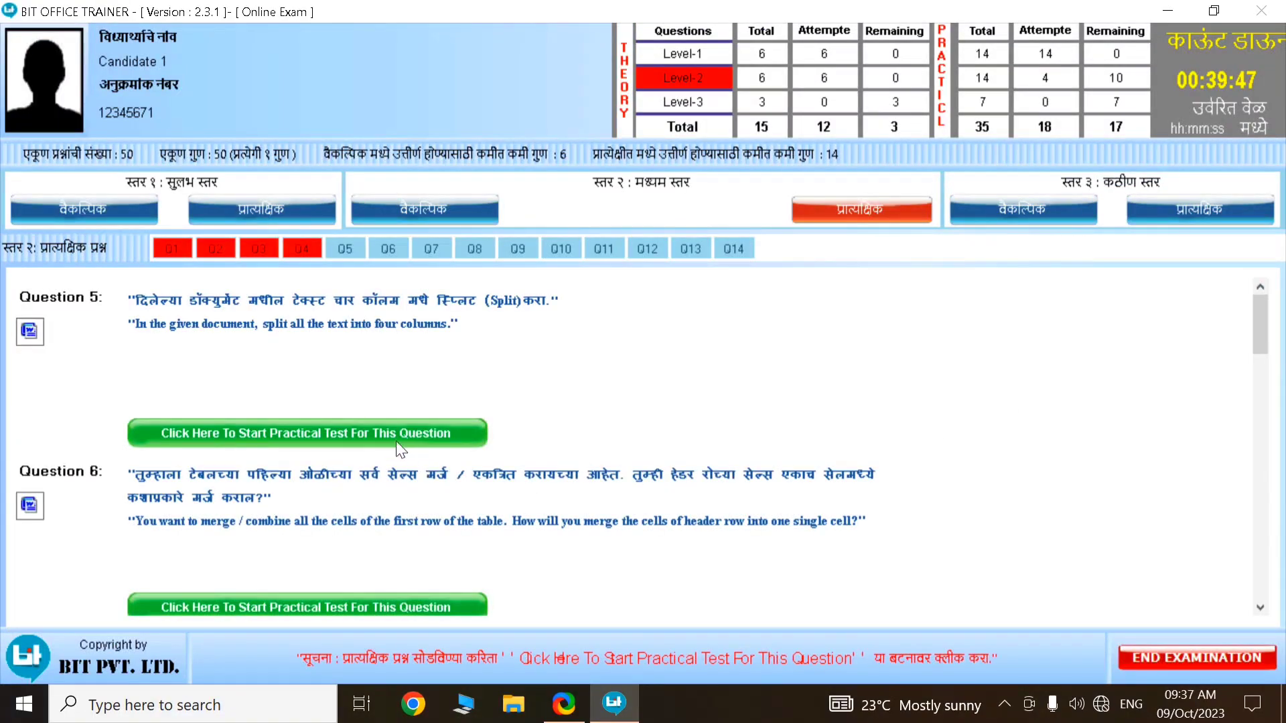
- Start the practical test for Question 5, split all the Riyadh document text into four columns, and submit the answer
click(389, 433)
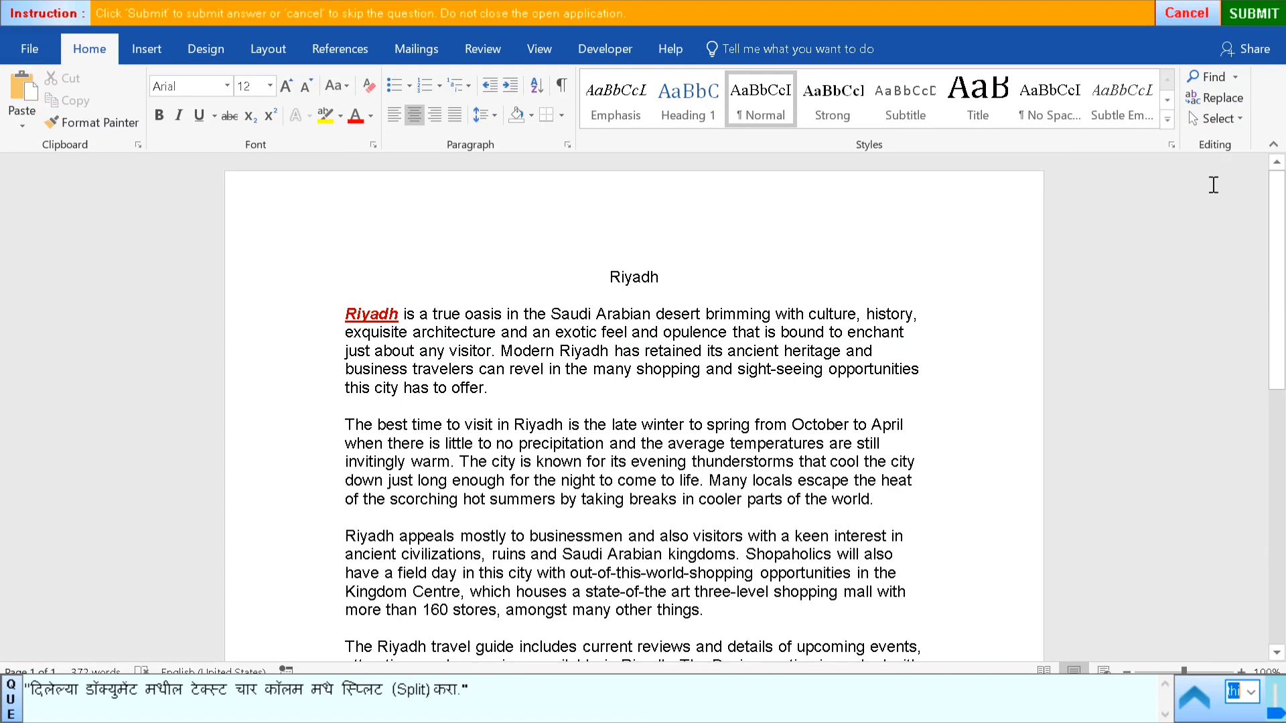
click(1216, 119)
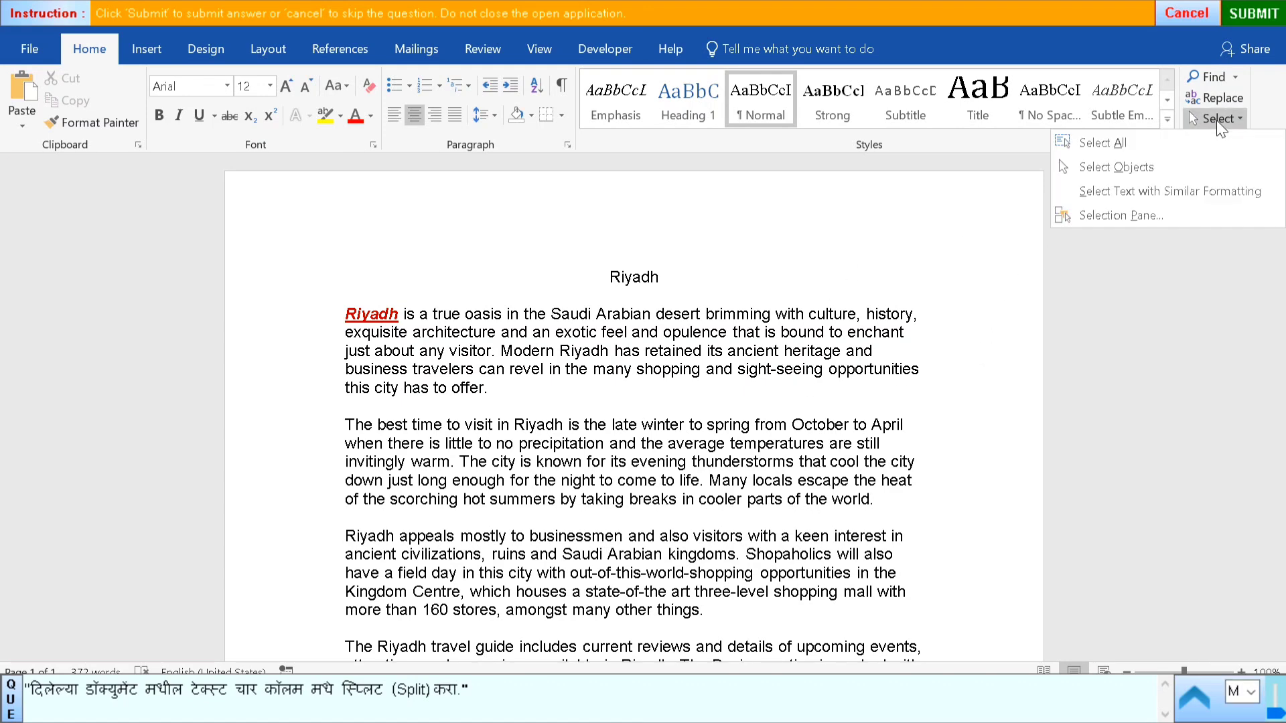
click(1120, 145)
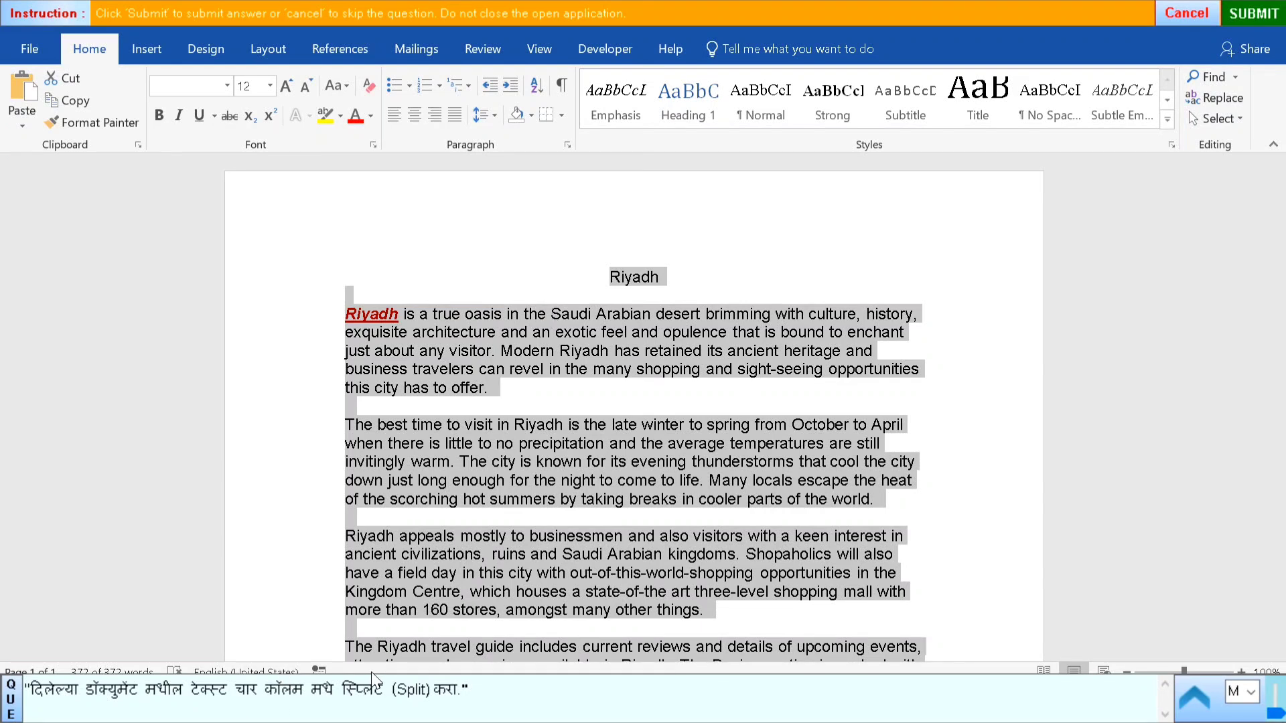
click(263, 53)
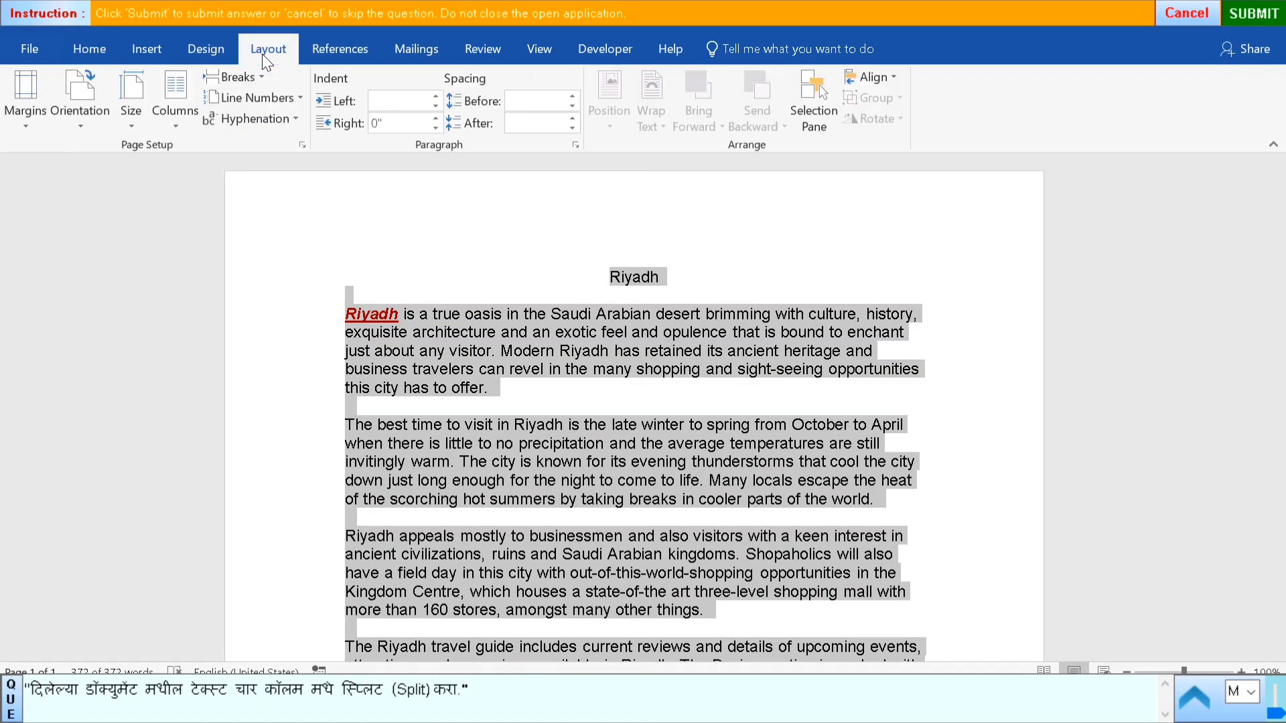
click(186, 116)
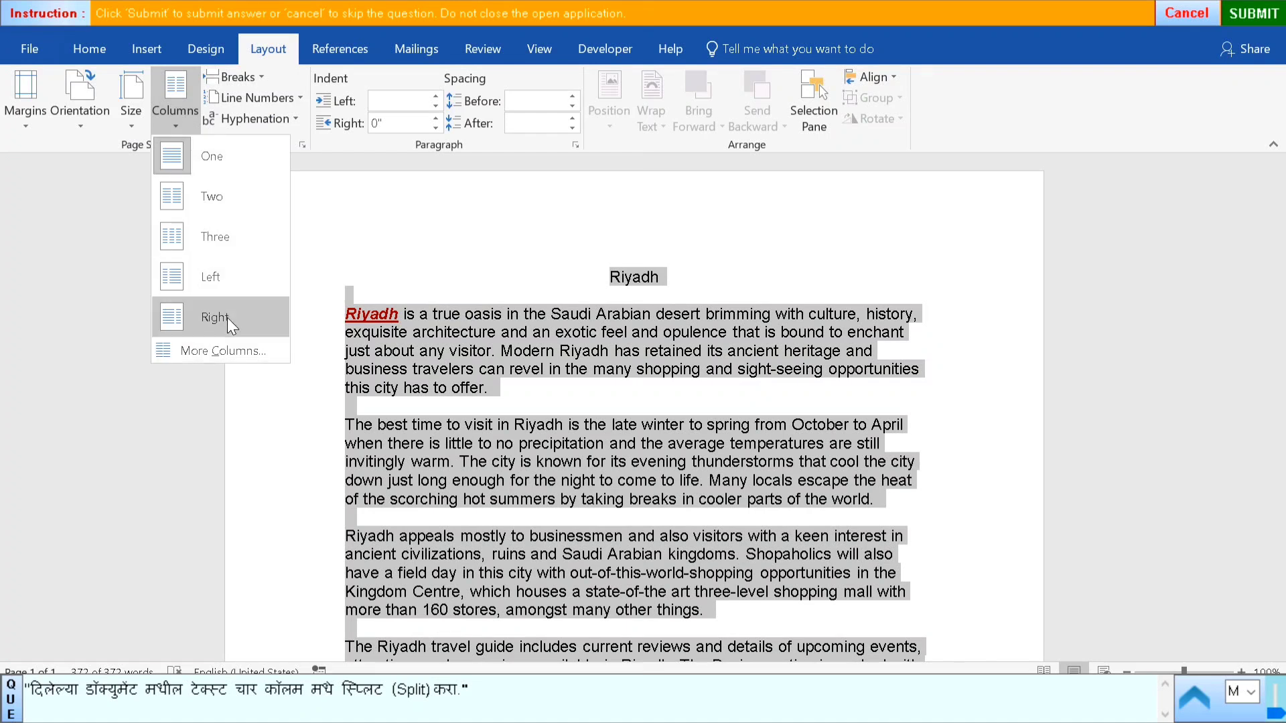
click(209, 351)
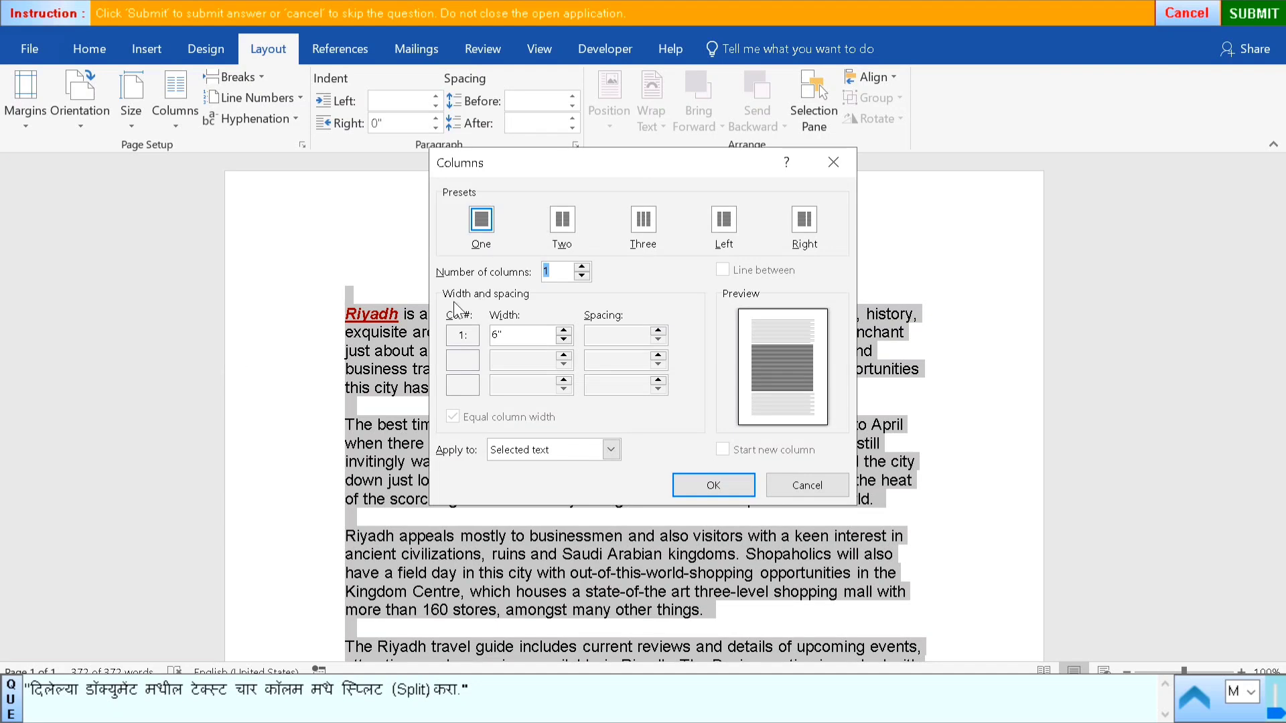
click(581, 268)
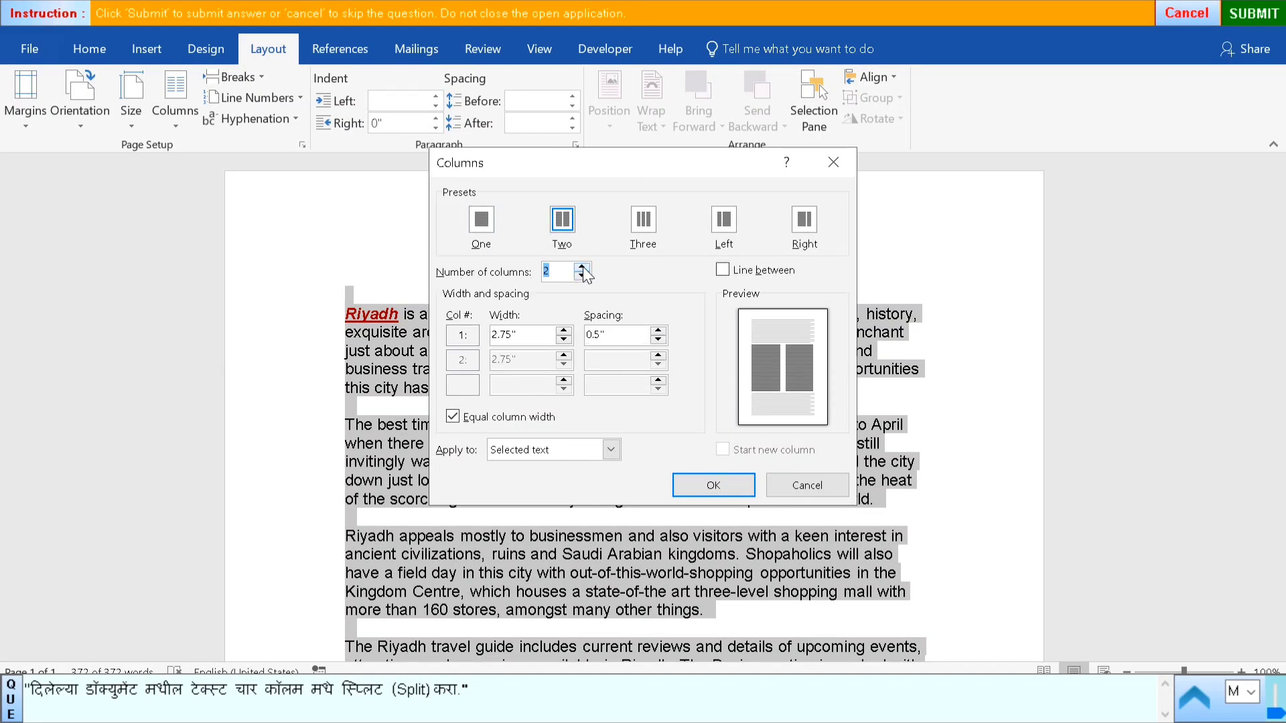
click(582, 268)
click(582, 268)
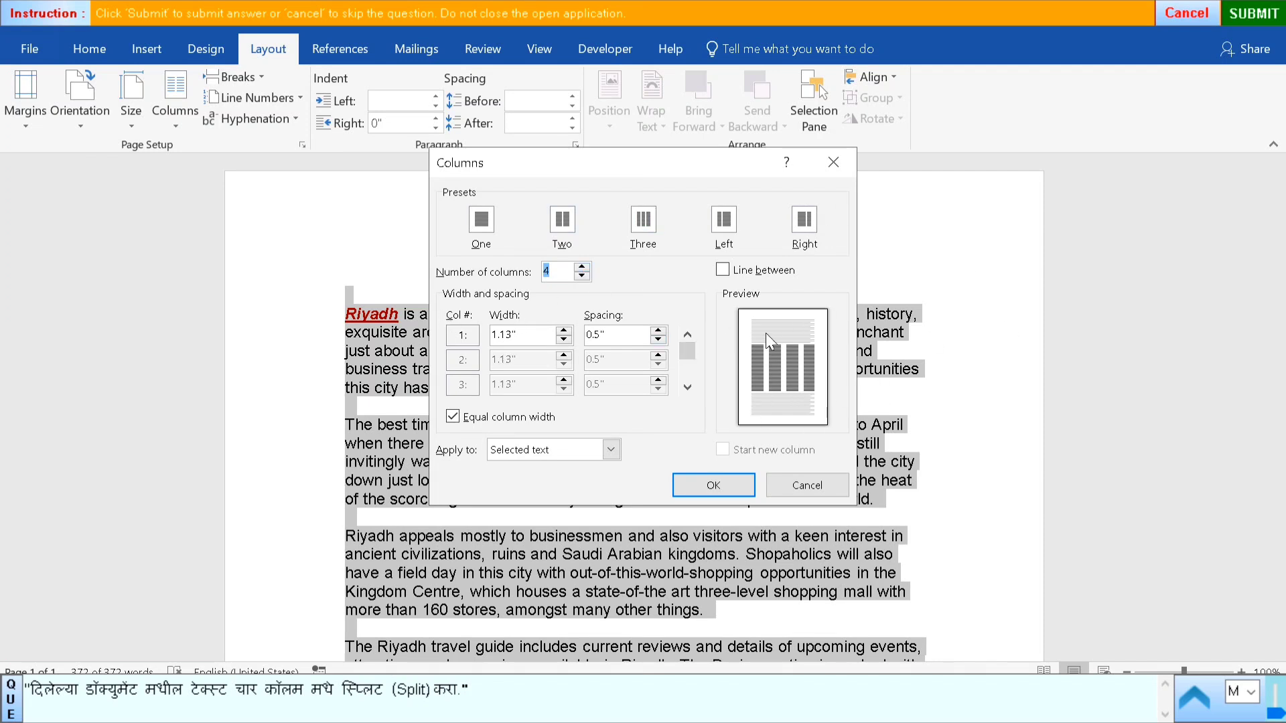
click(690, 488)
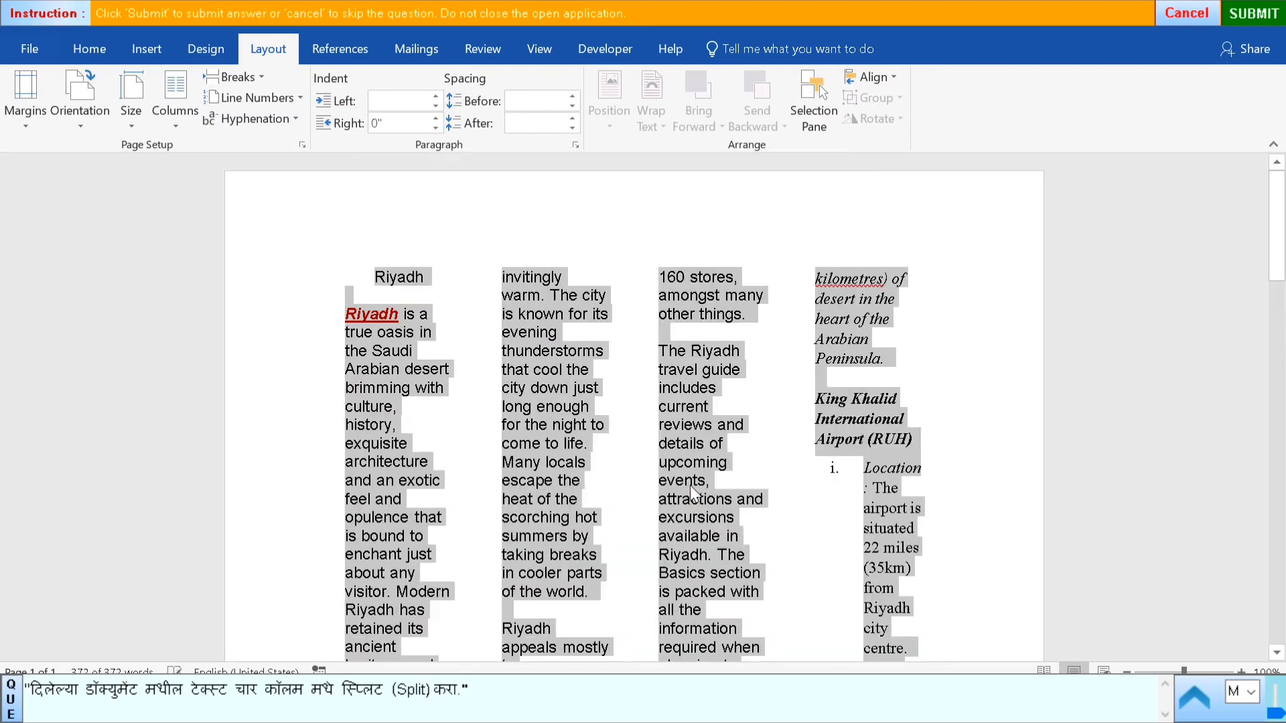
click(951, 326)
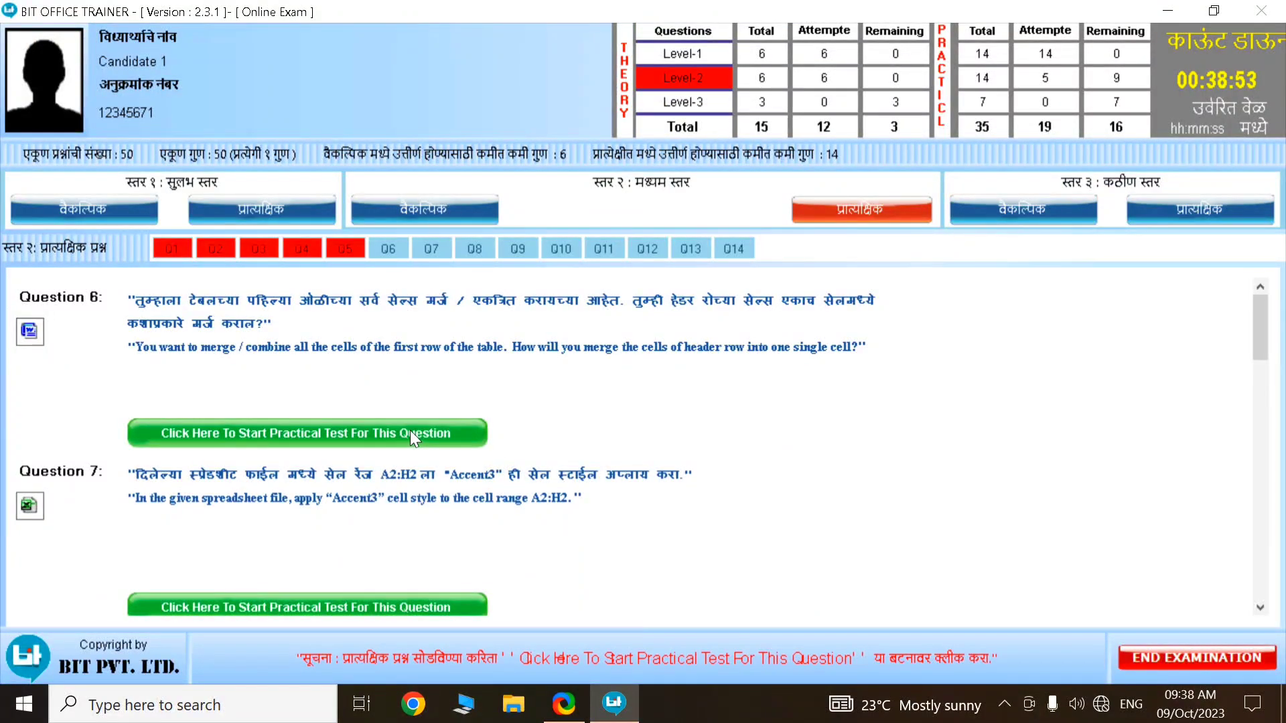
- Start the practical test for Question 6, merge all cells of the agenda table's first row into one, and submit the answer
click(412, 435)
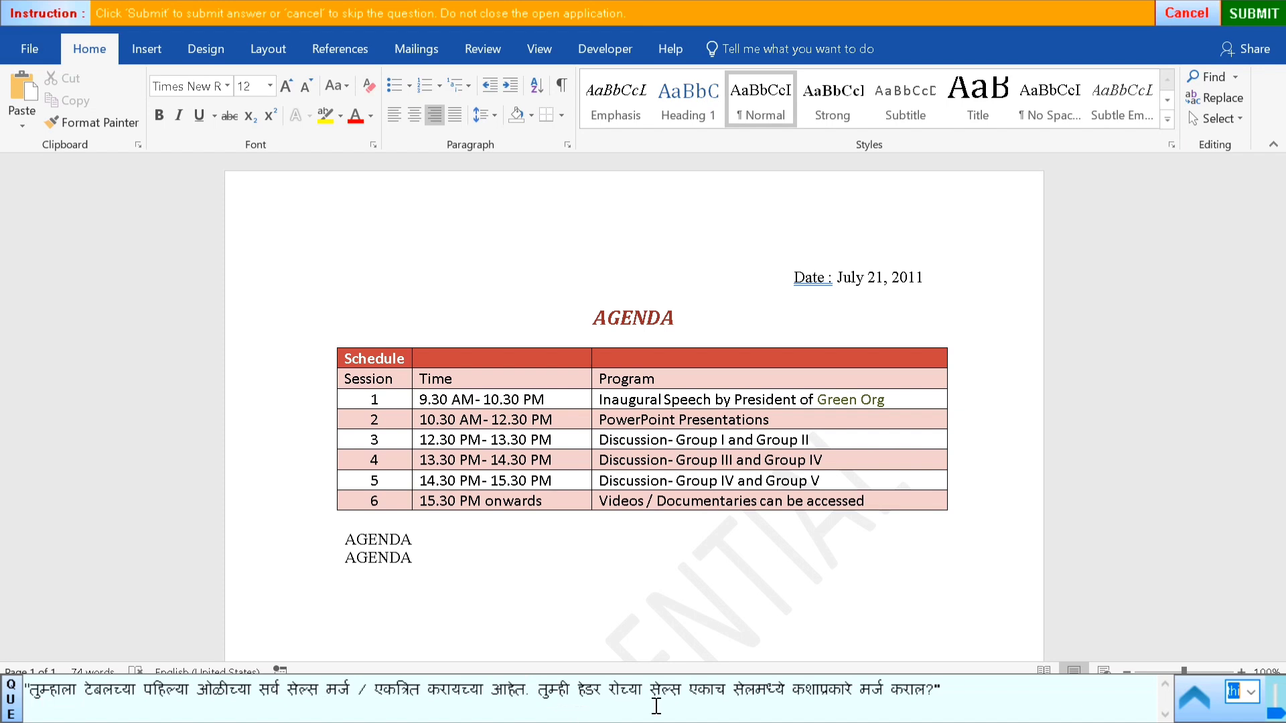
click(292, 362)
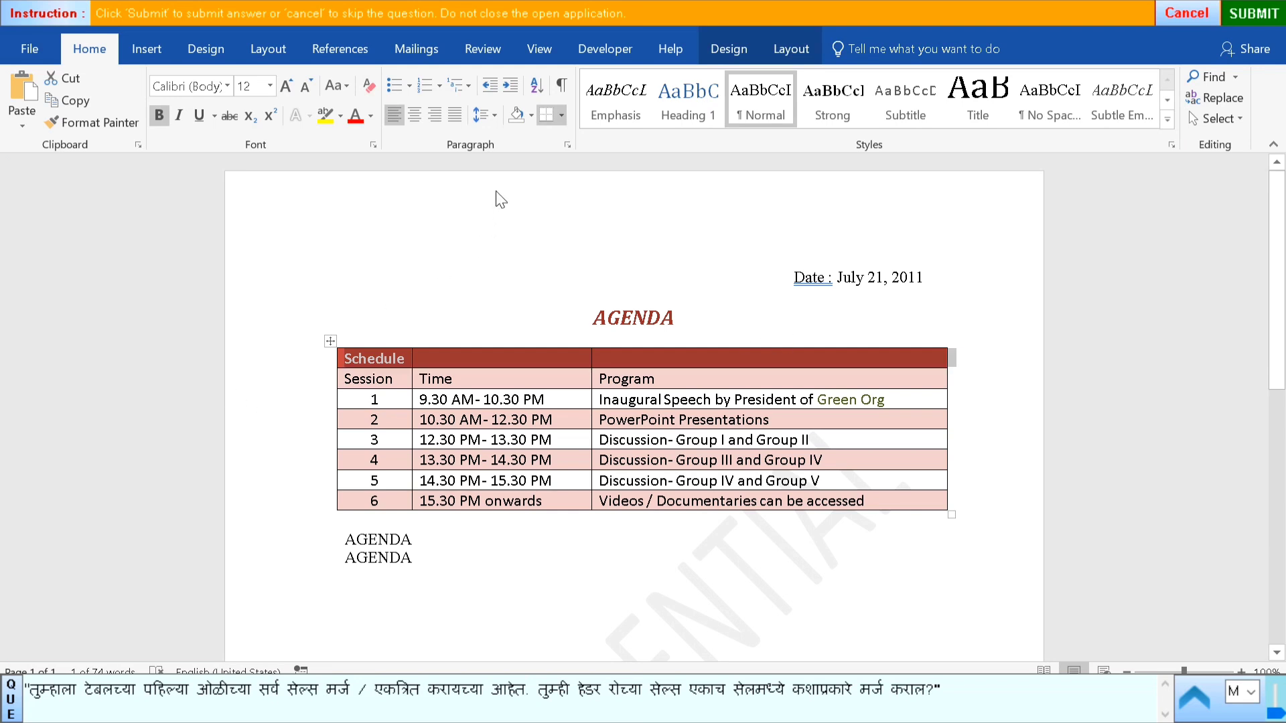
click(786, 53)
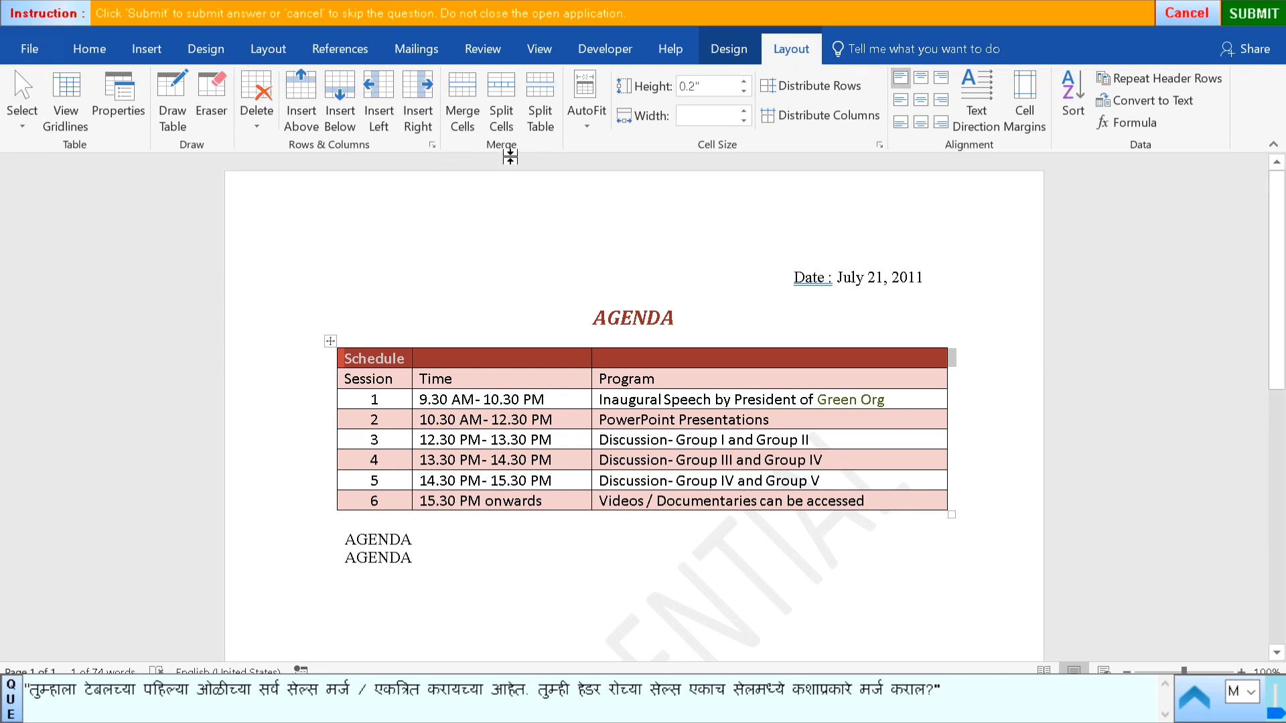
click(459, 95)
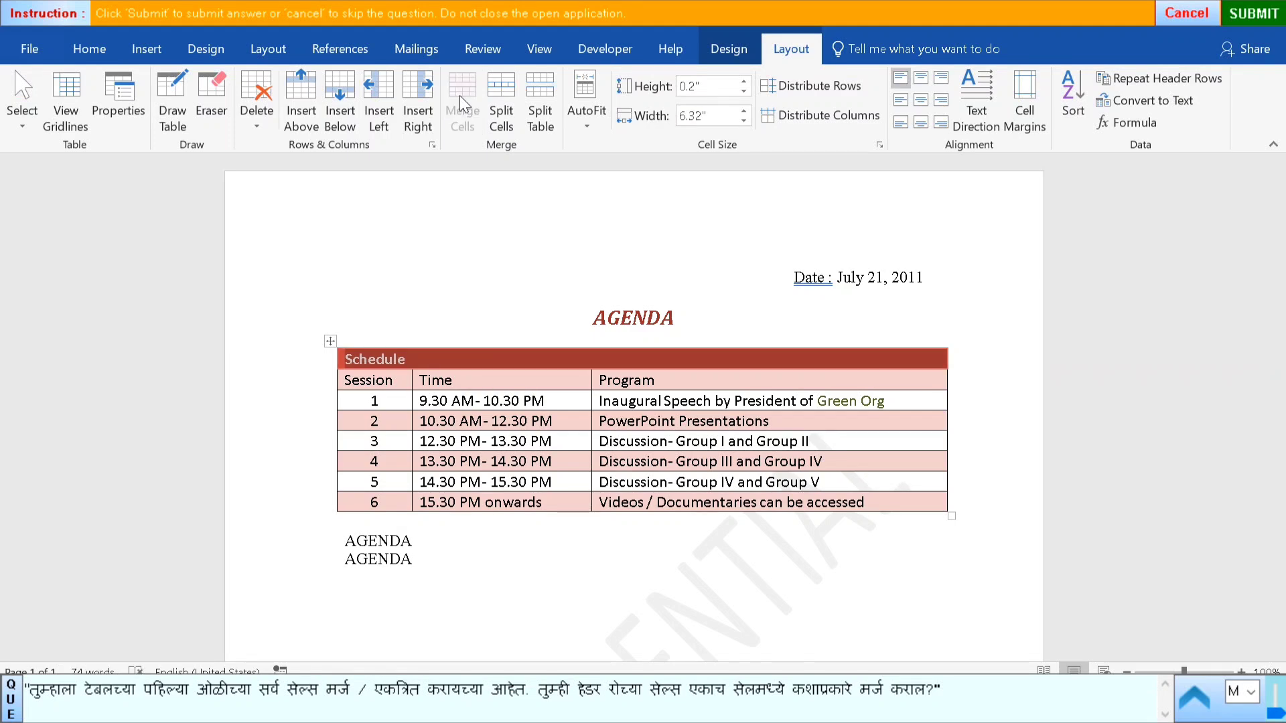
click(569, 280)
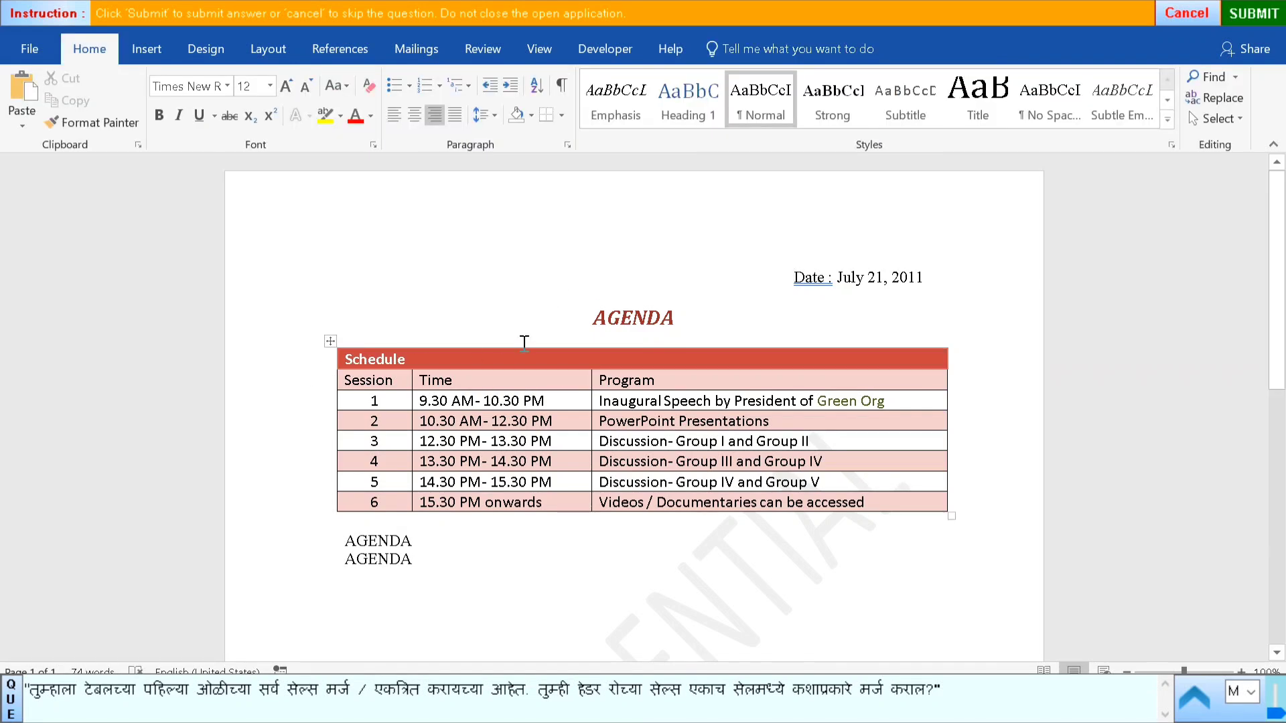
click(1261, 15)
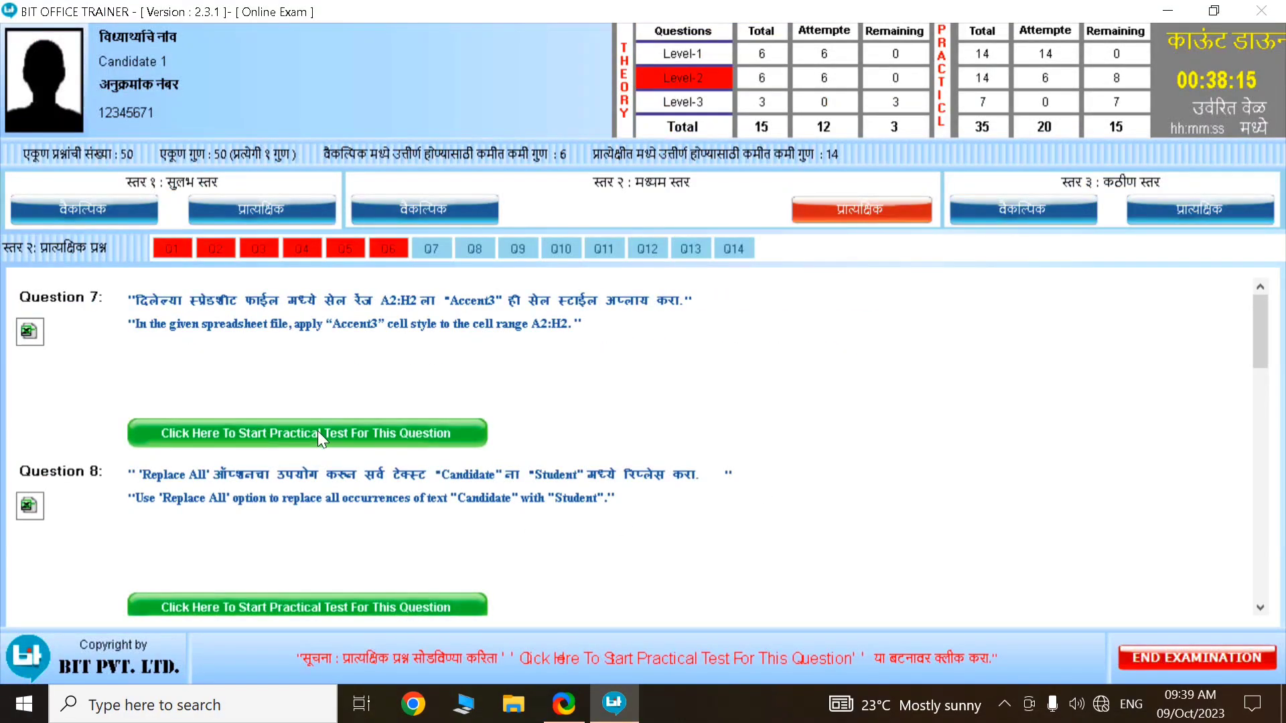
- Start the practical test for Question 7, apply the Accent3 cell style to cells A2:H2, and submit the answer
click(318, 434)
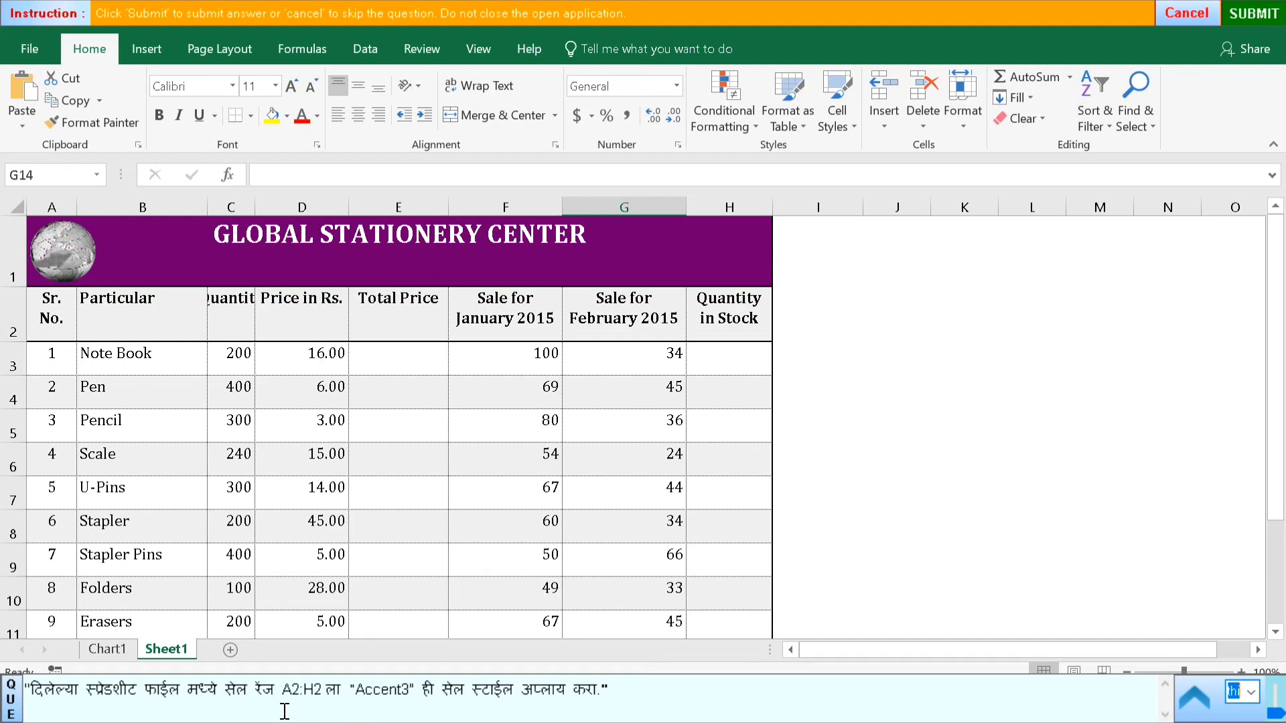
click(39, 308)
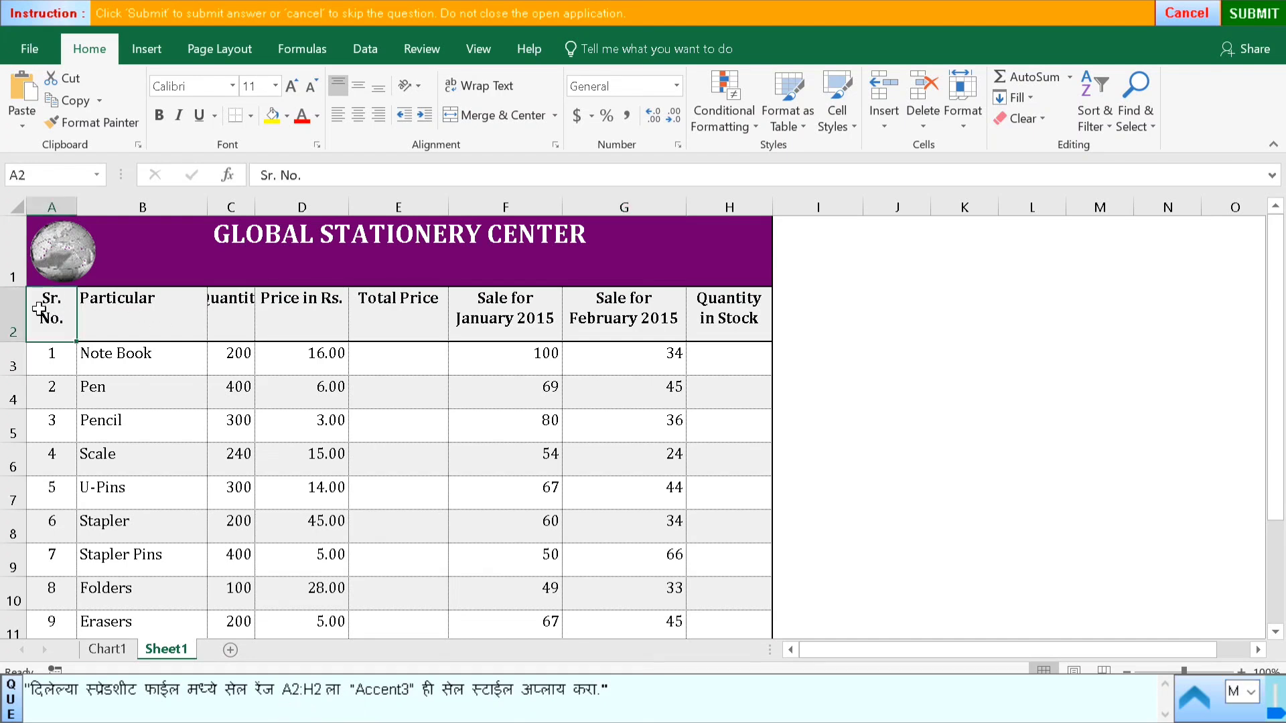
drag(39, 308, 745, 321)
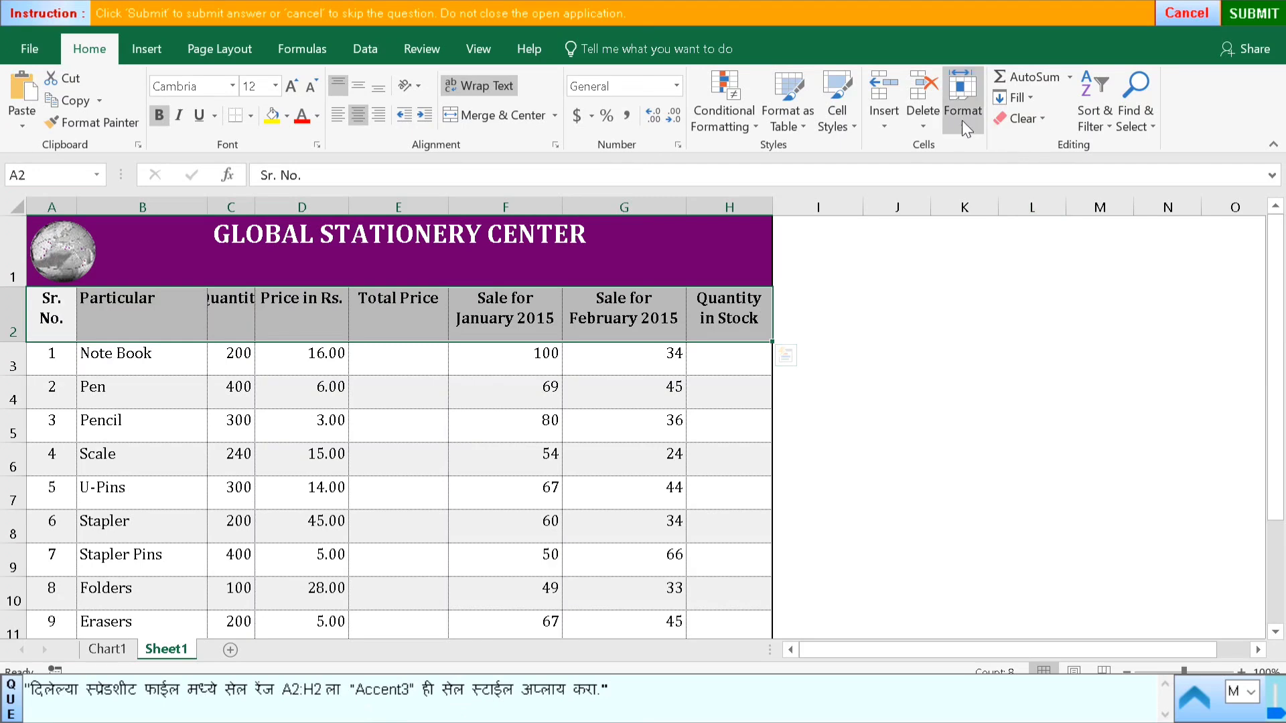
click(827, 123)
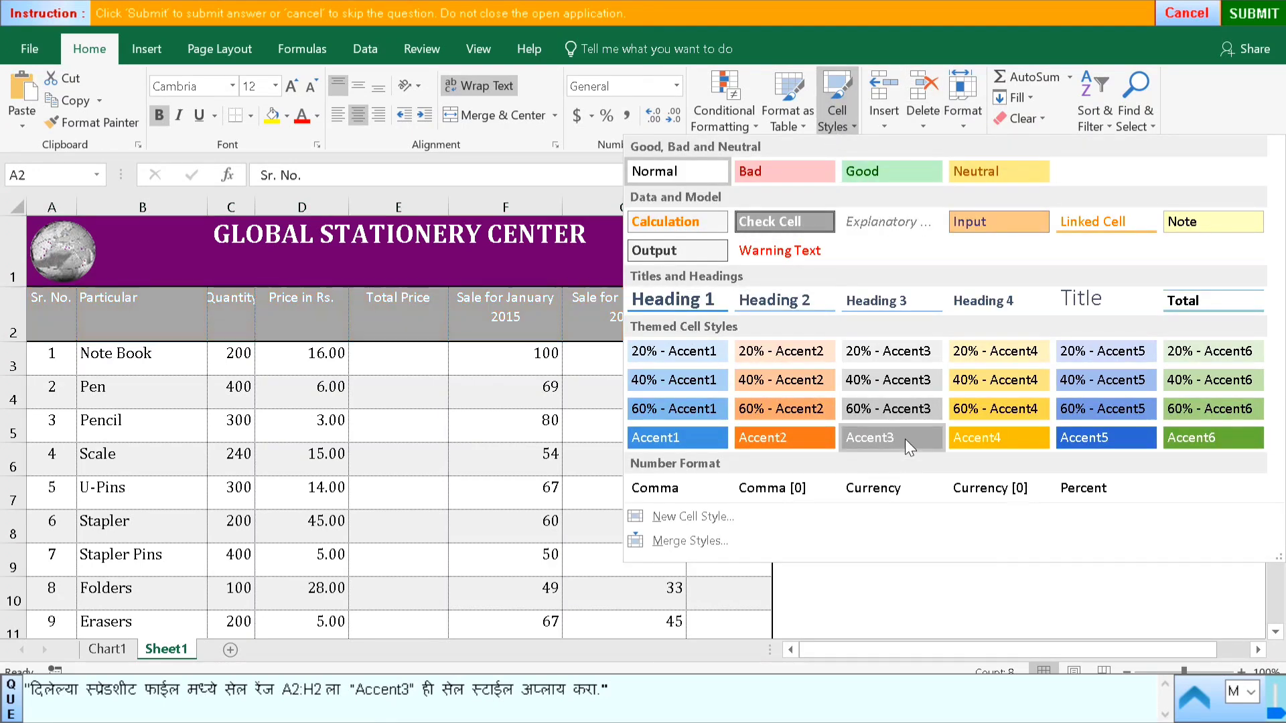
click(903, 434)
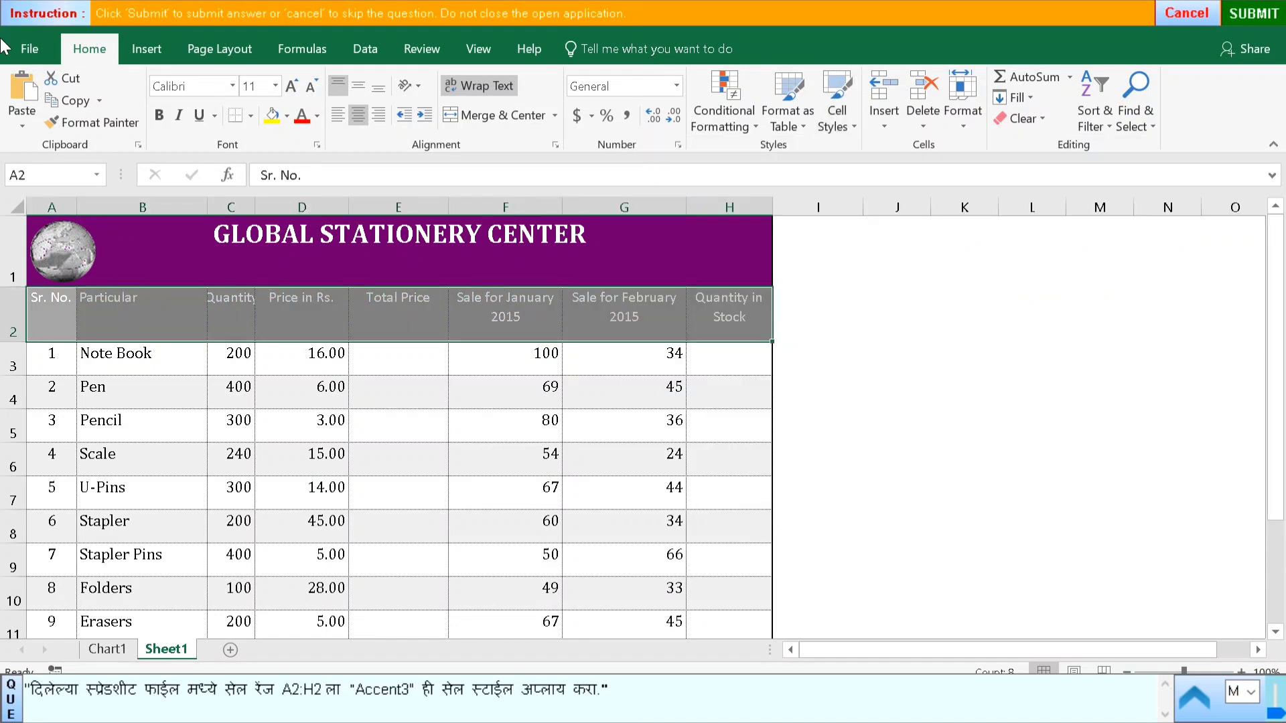
click(1002, 395)
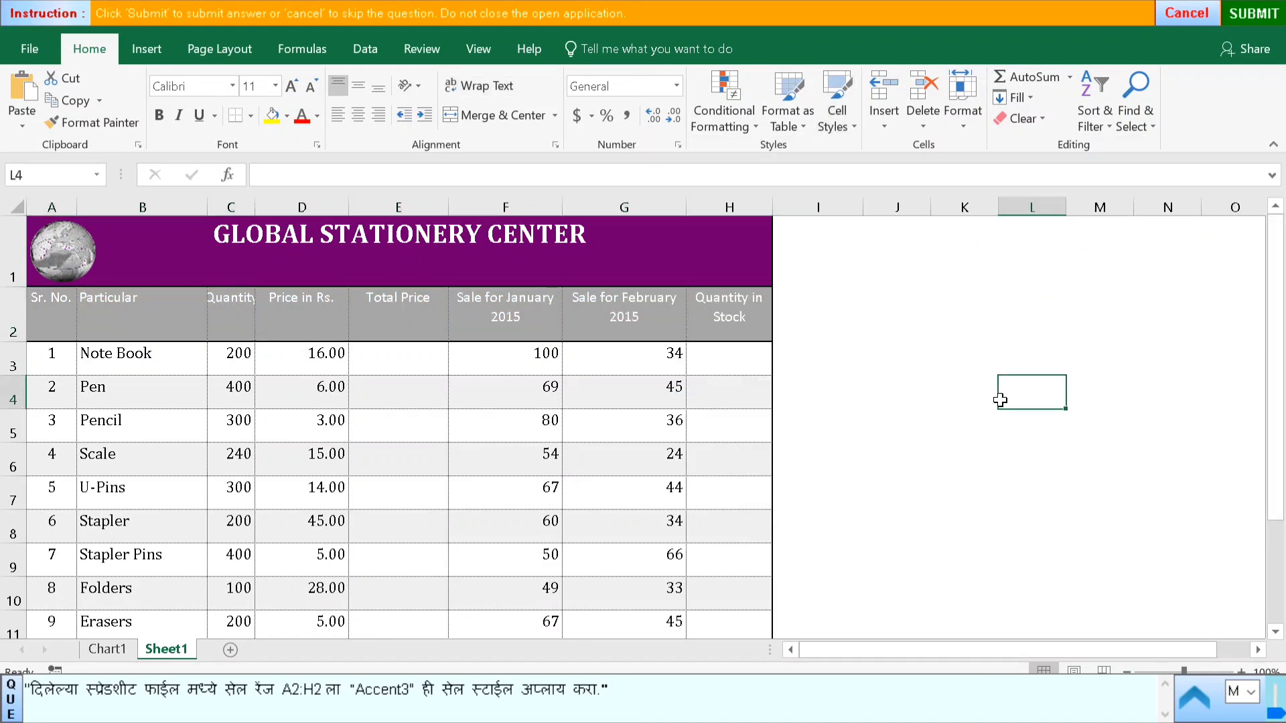
click(1252, 15)
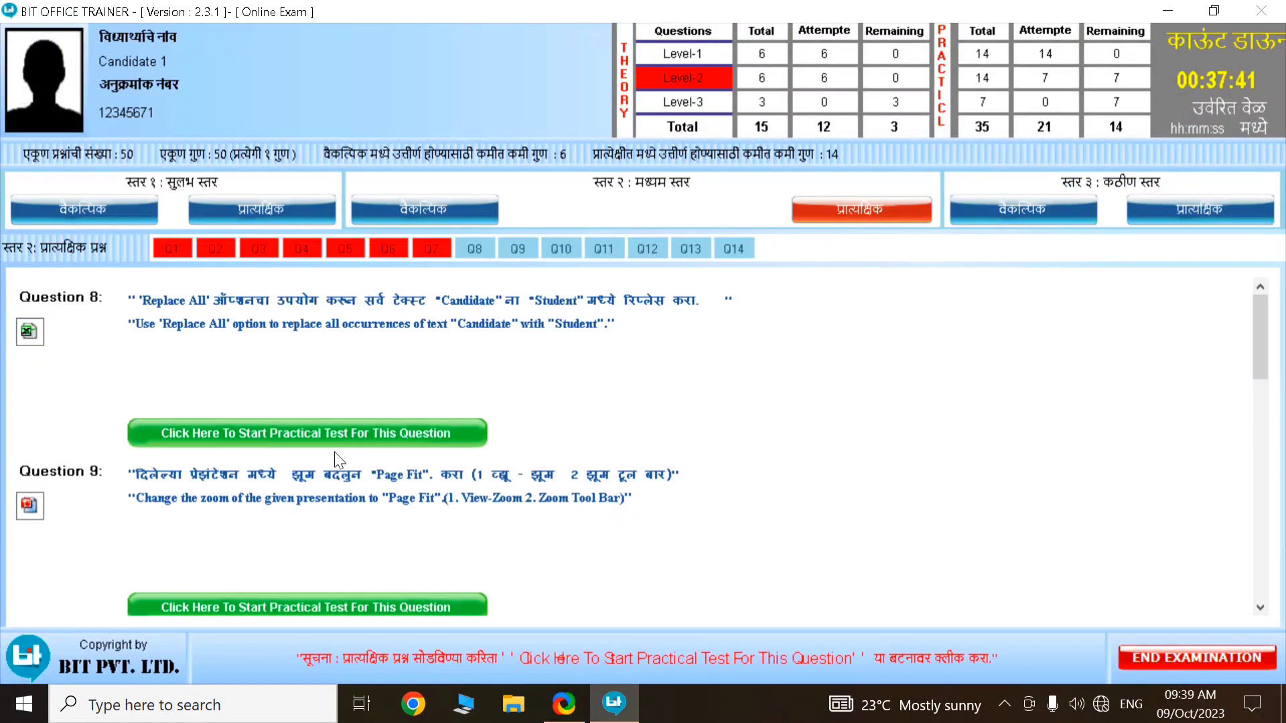
- Start the practical test for Question 8 and set "Candidate" as the text to find and replace across the whole sheet
click(340, 426)
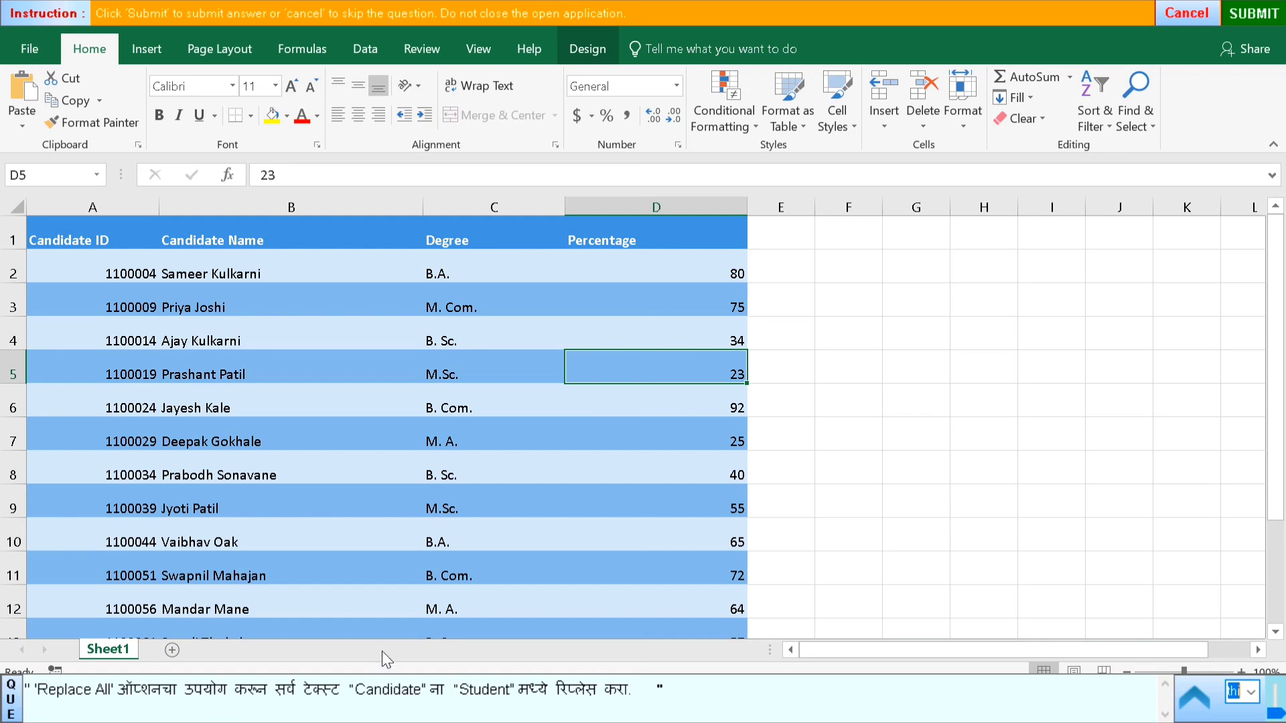
click(13, 204)
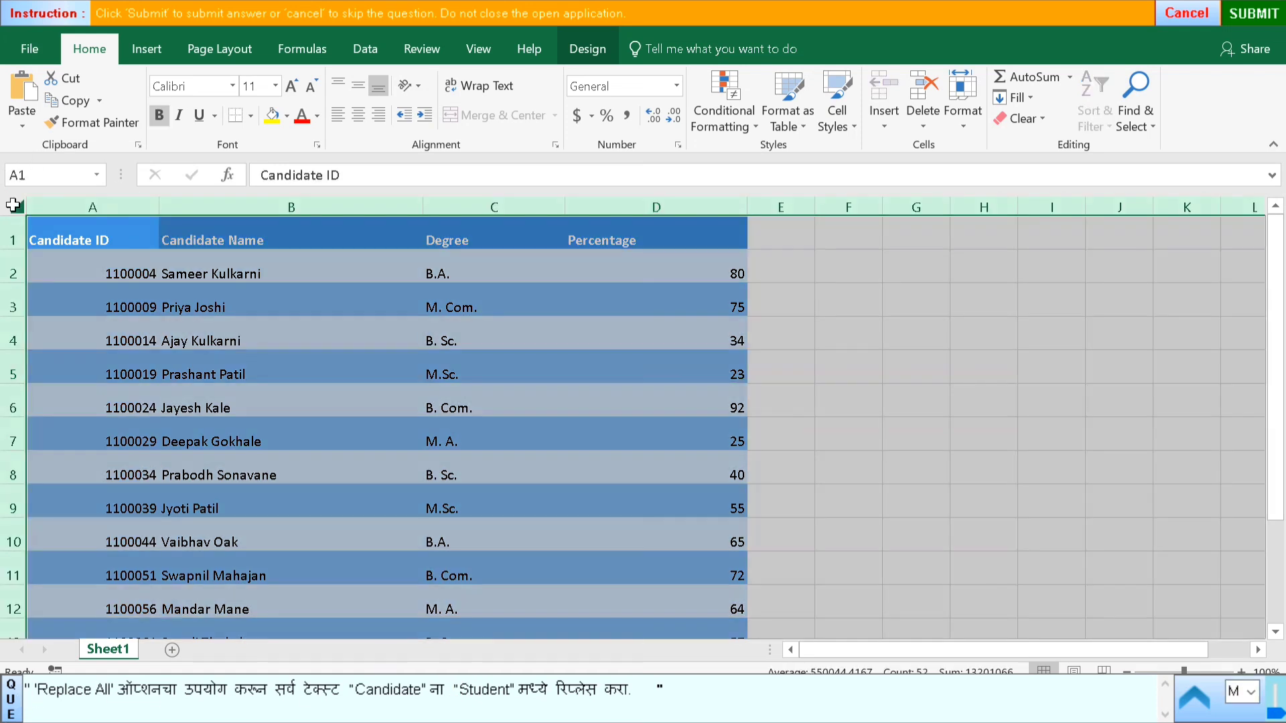
click(1141, 119)
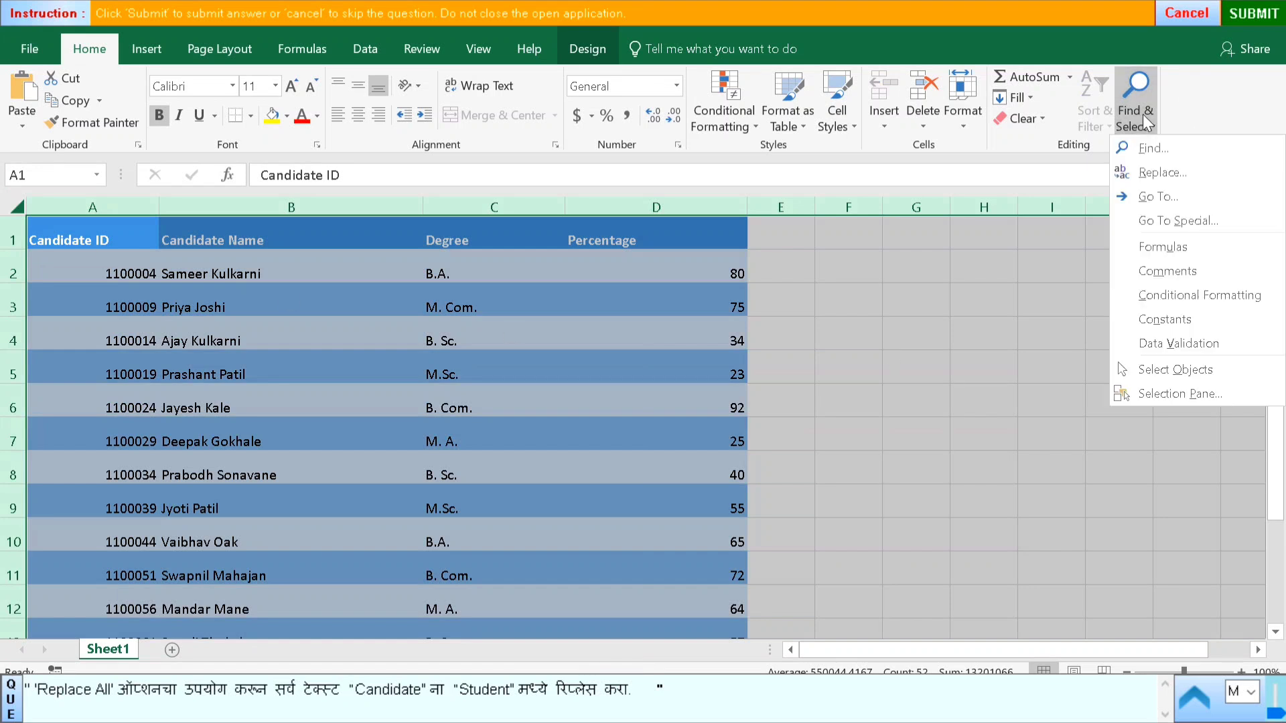
click(1159, 174)
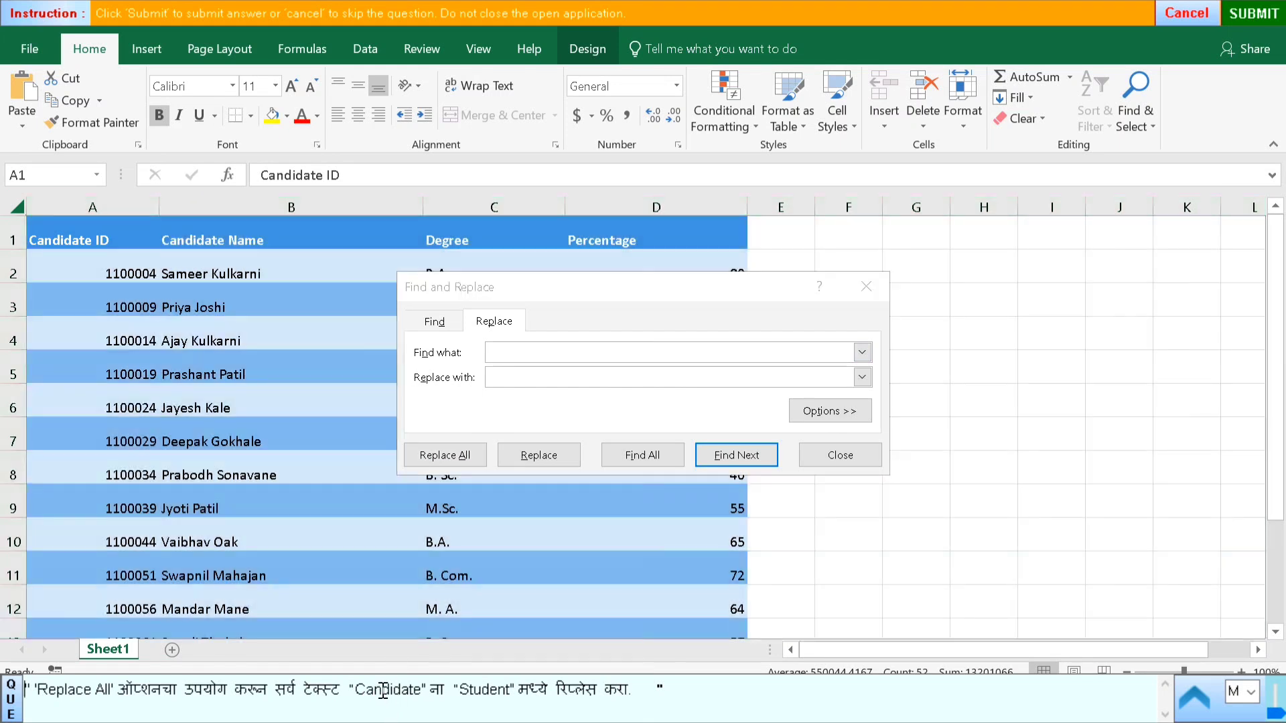
double_click(383, 691)
key(ctrl+c)
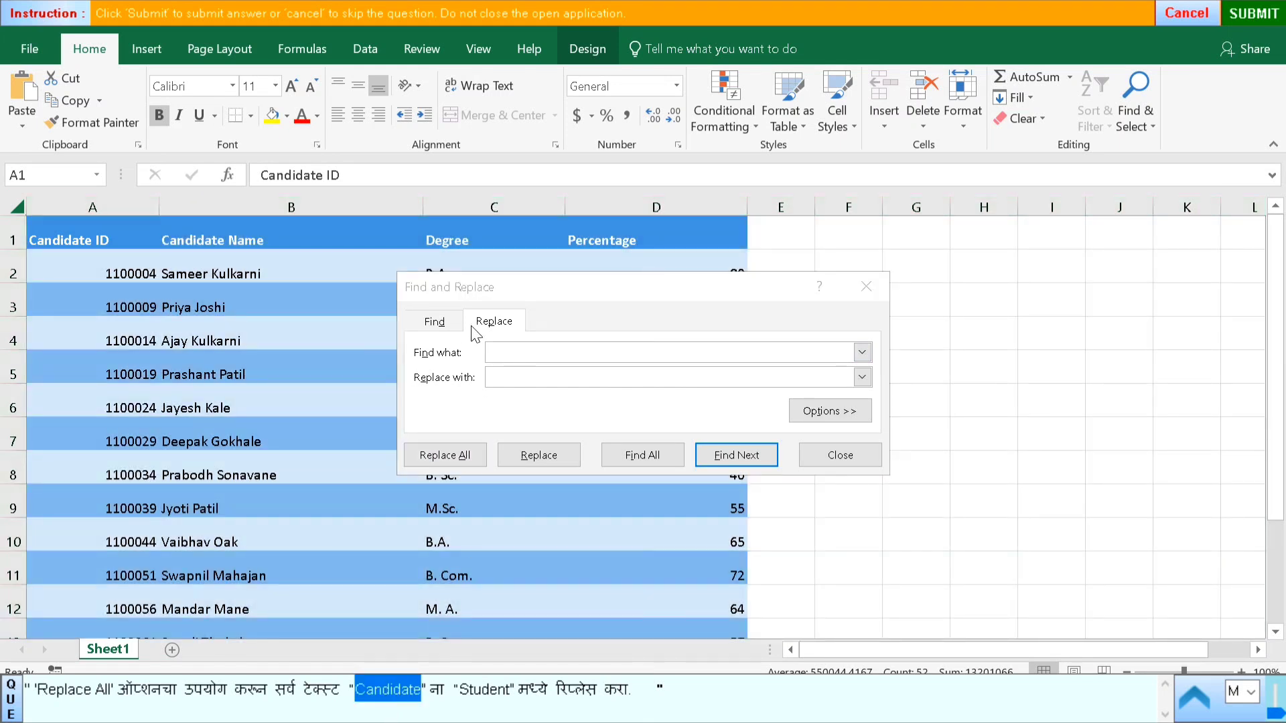
click(536, 352)
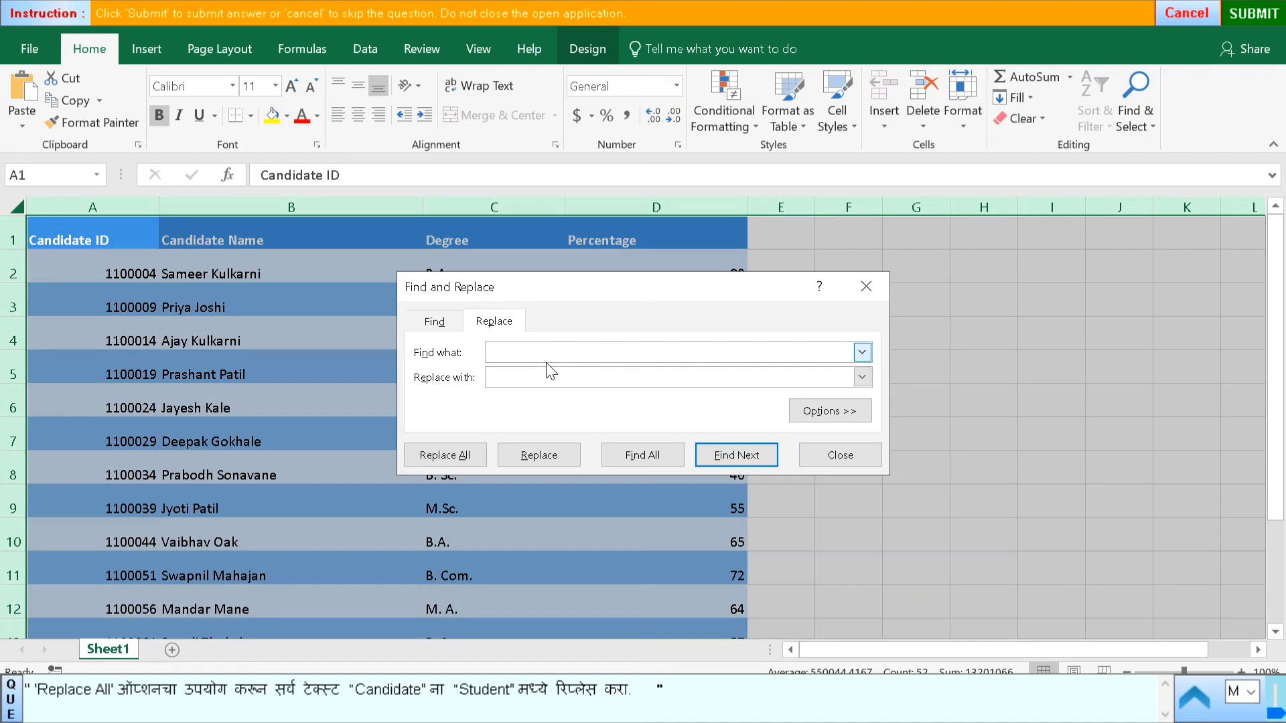
key(ctrl+v)
- Replace all occurrences of the search text with "Student" and submit the answer to Question 8
double_click(484, 690)
key(ctrl+c)
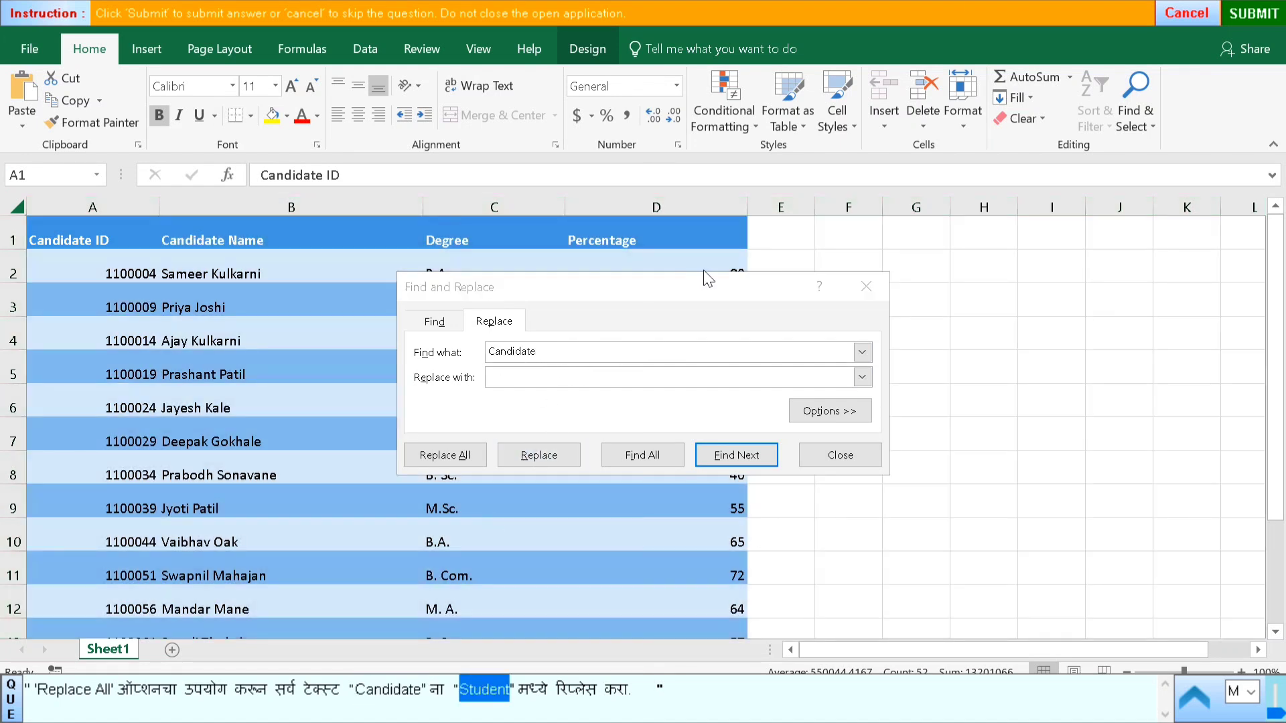
click(514, 383)
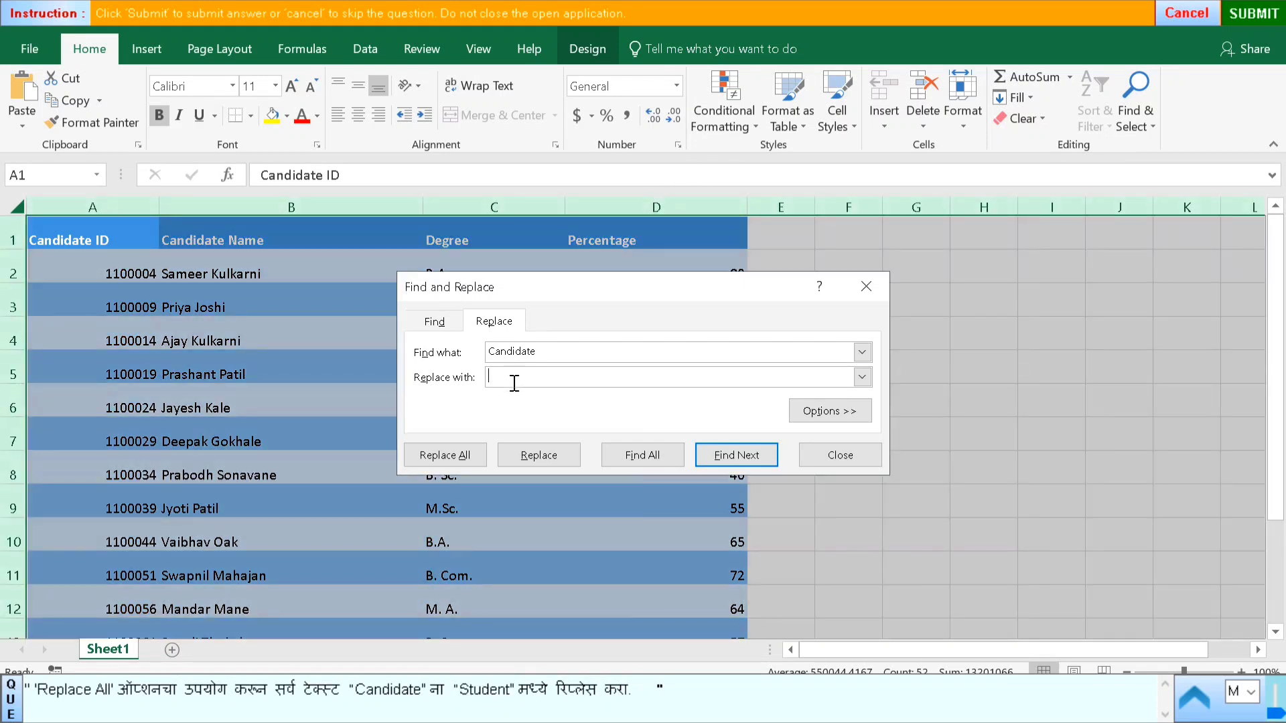
key(ctrl+v)
click(459, 459)
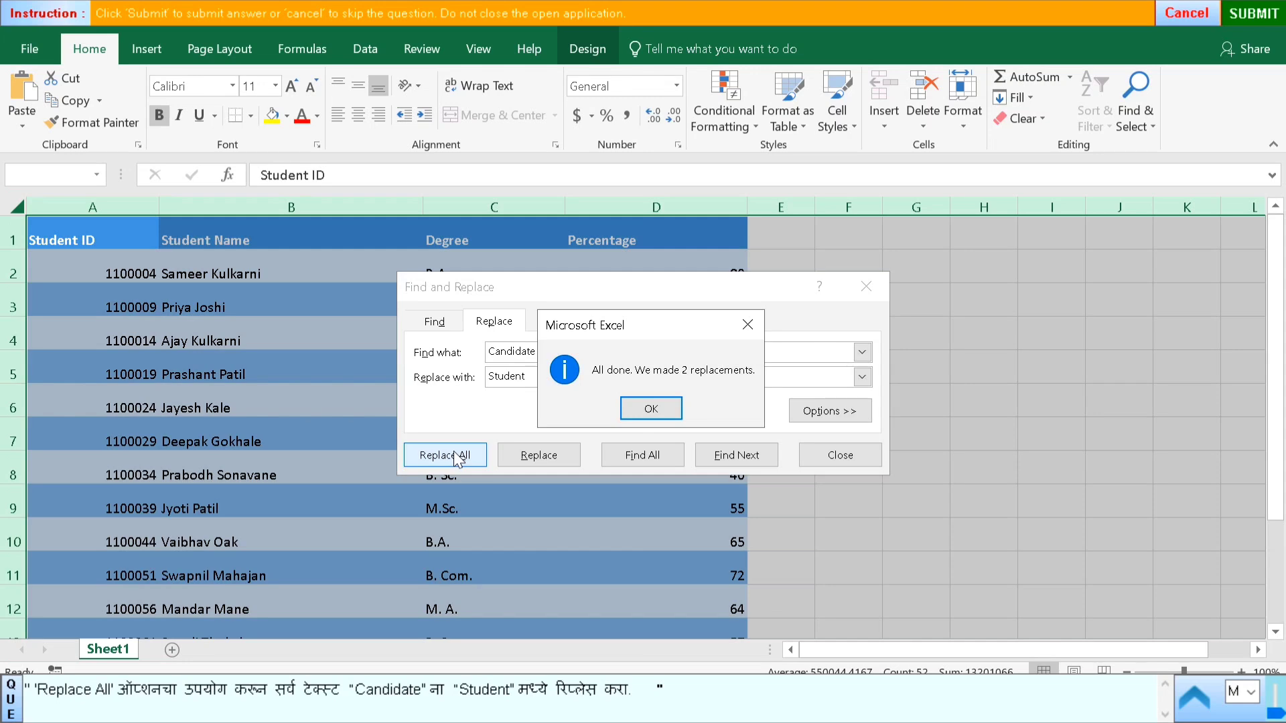
click(662, 405)
click(846, 457)
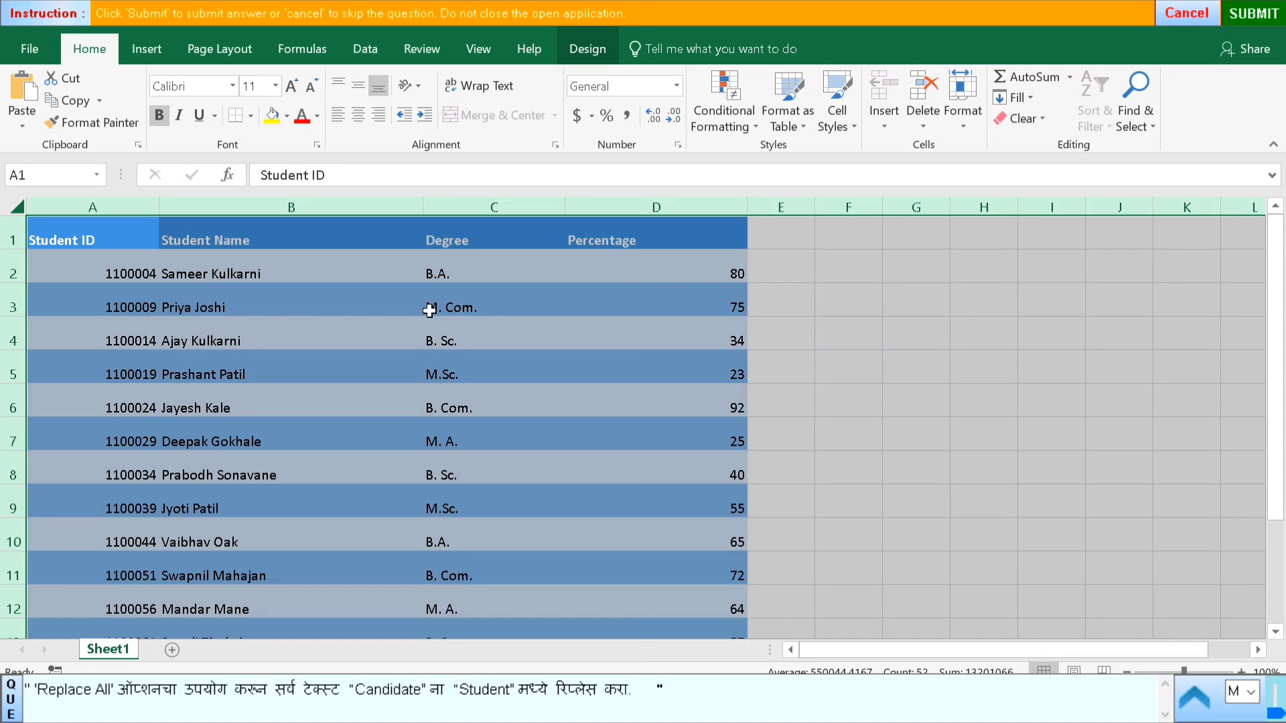
click(860, 399)
click(1251, 16)
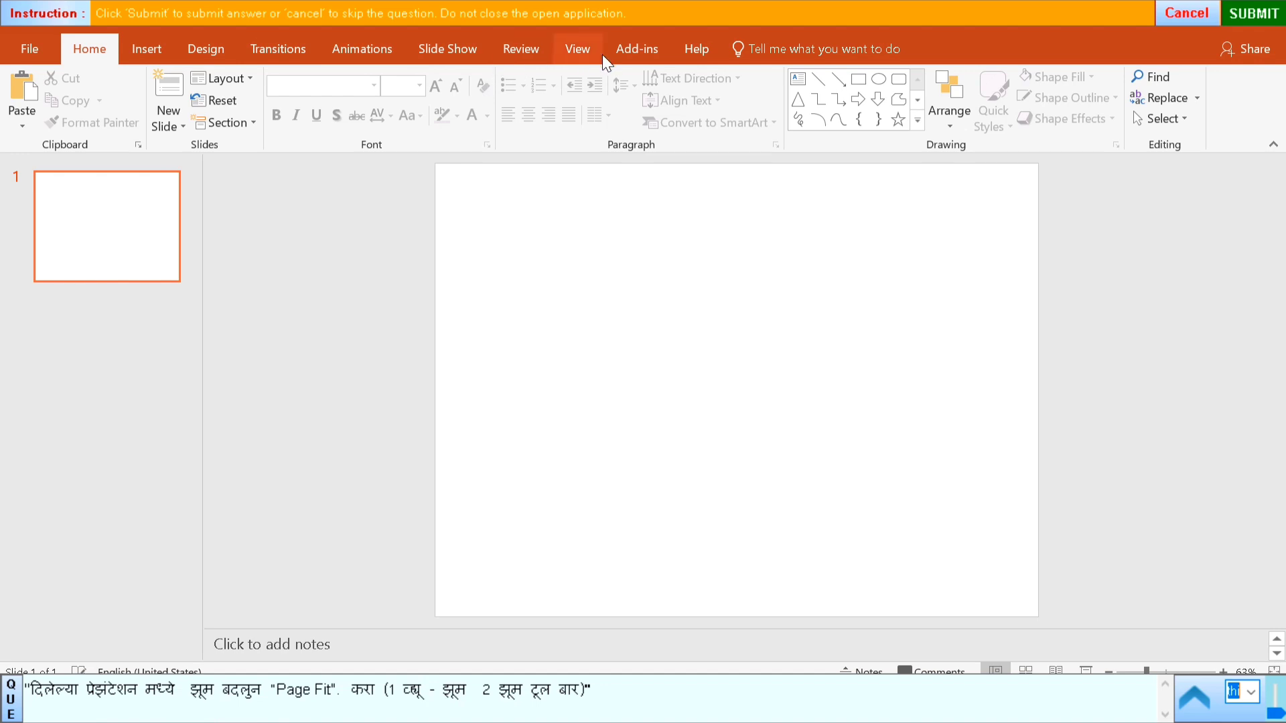
- Set the presentation zoom to fit the window and submit the answer to Question 9
click(575, 49)
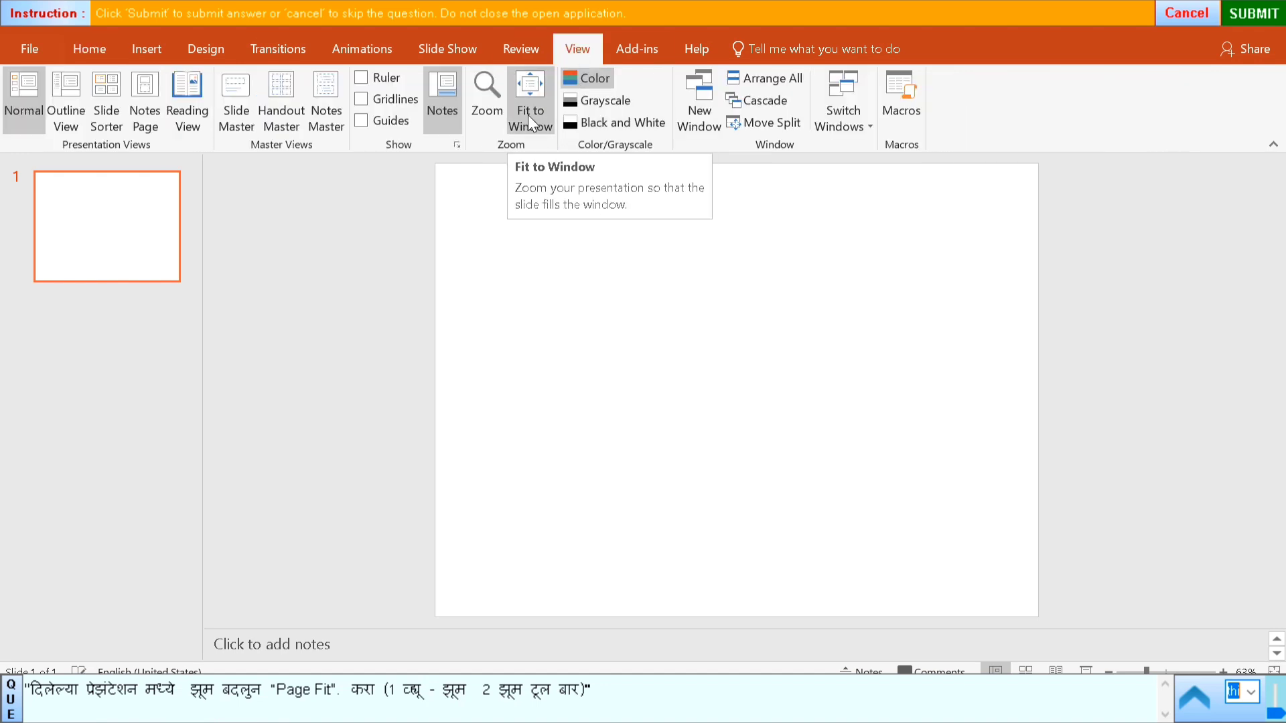
click(487, 116)
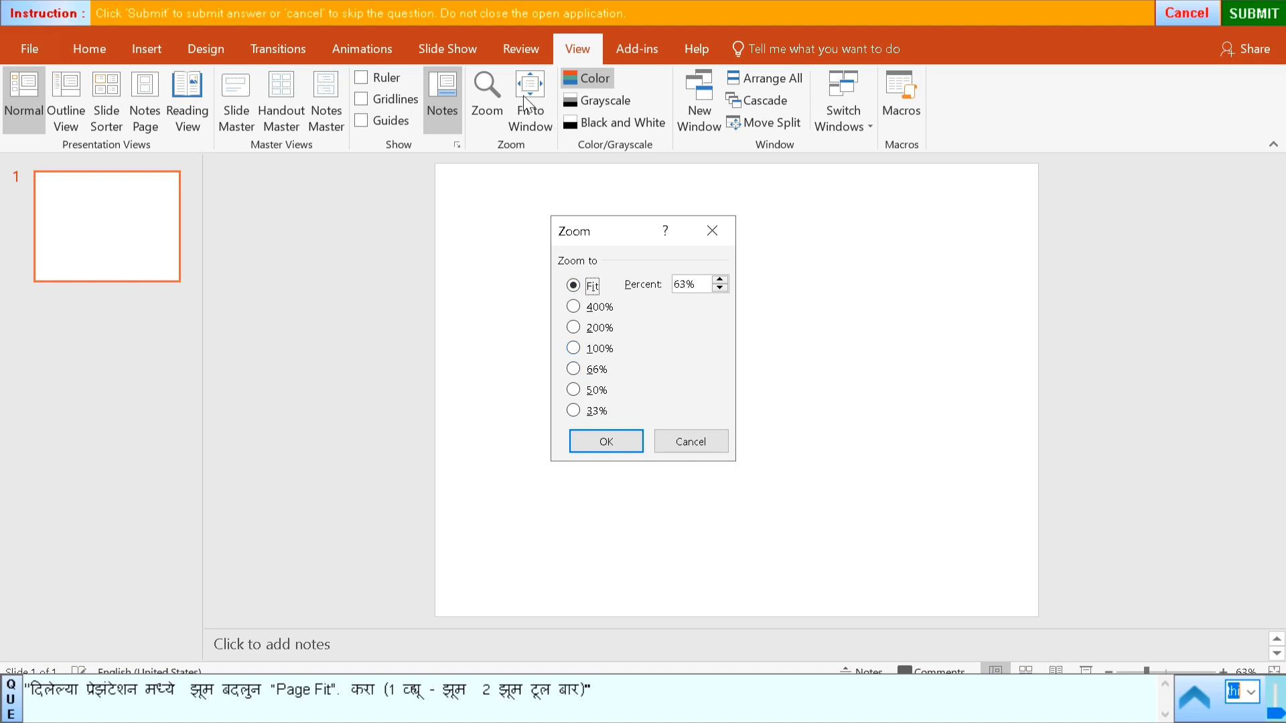
click(714, 231)
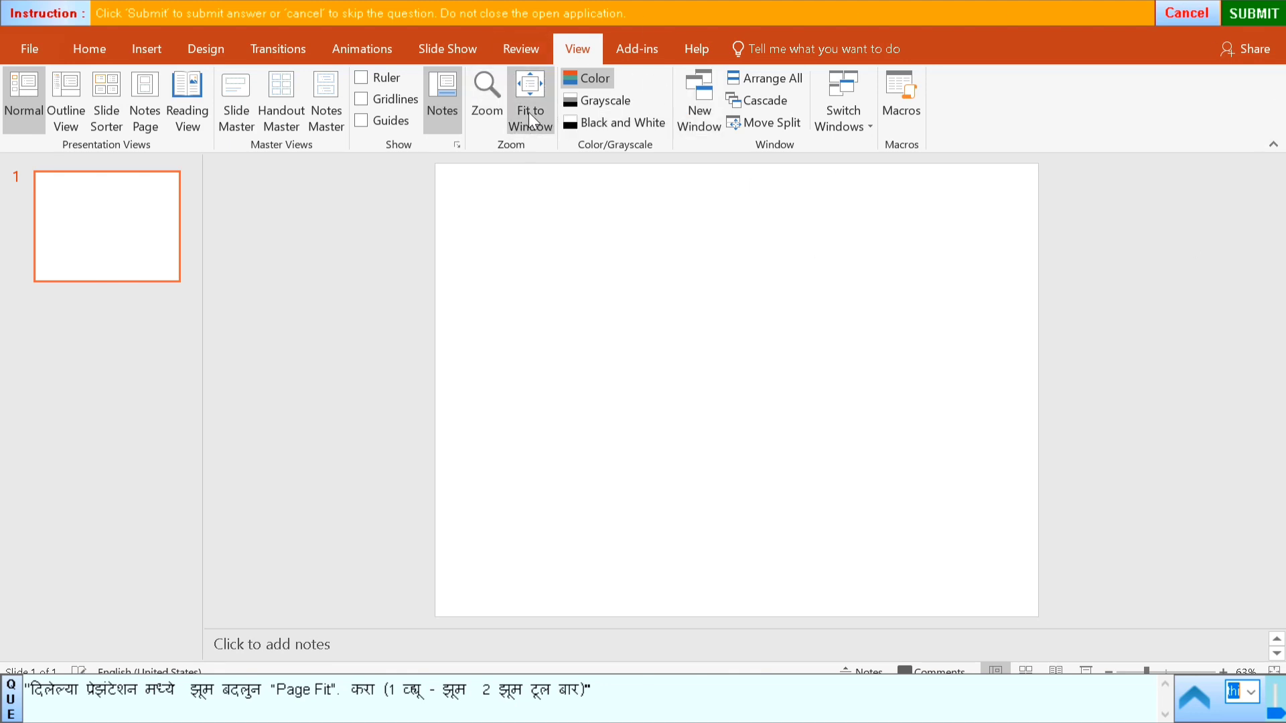
click(1253, 13)
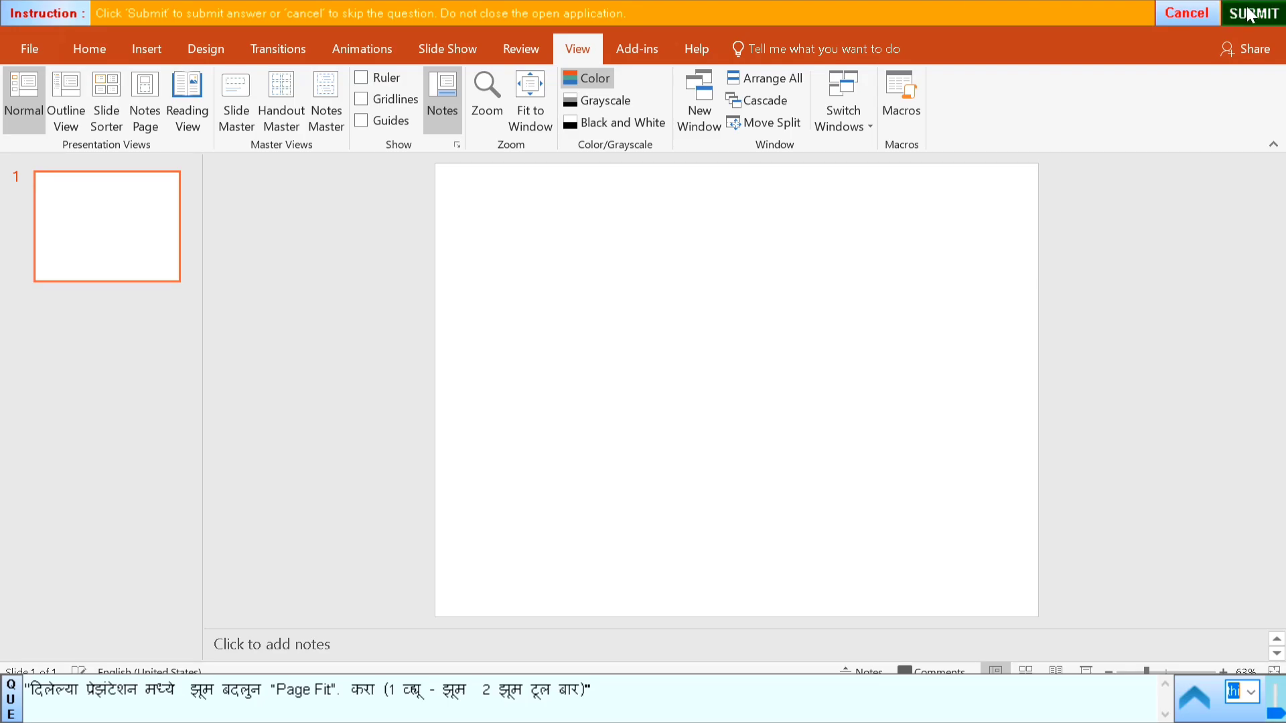
- Start the practical test for Question 10, dismissing the Camtasia add-in welcome window, and bring up the insert options for slide 2
click(424, 441)
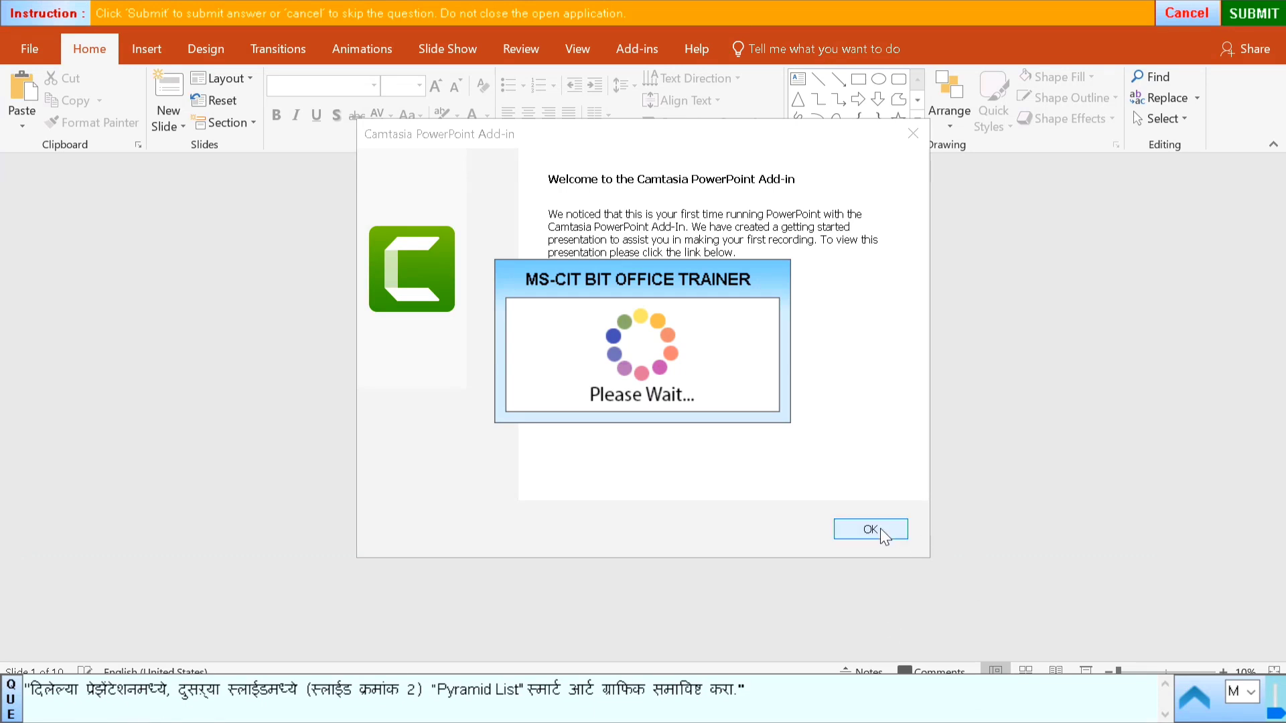
click(870, 529)
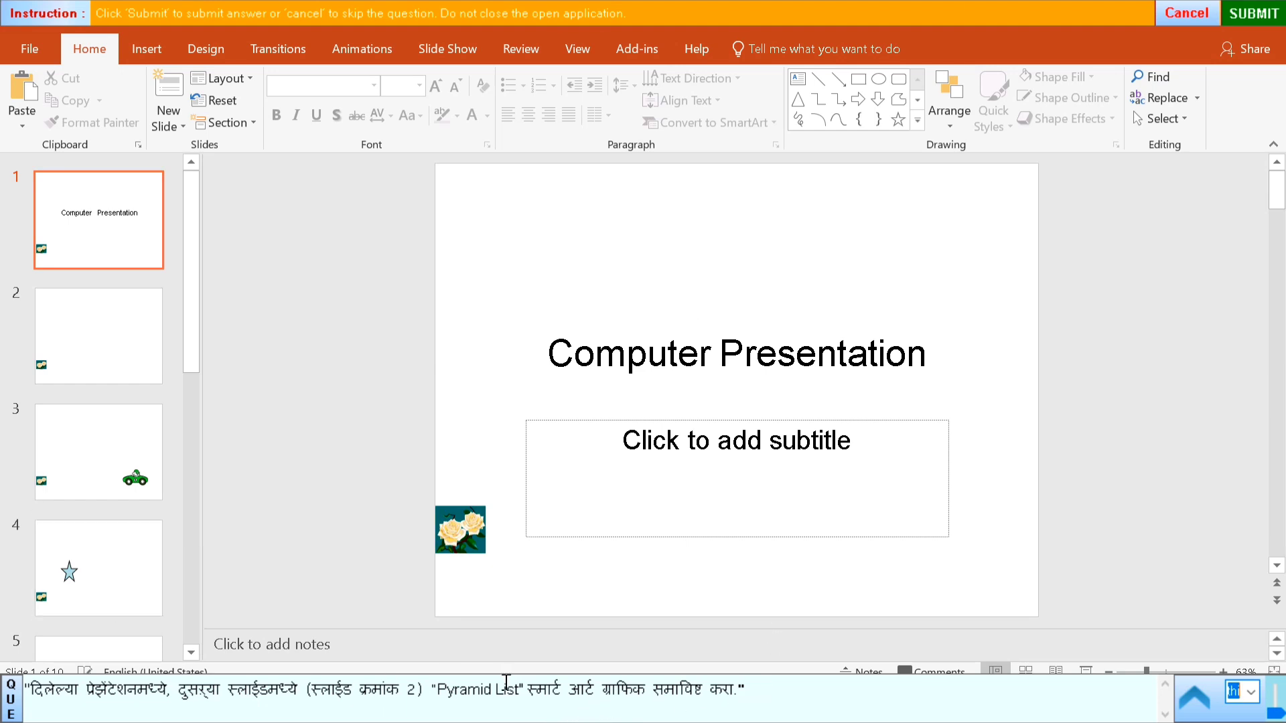
click(77, 307)
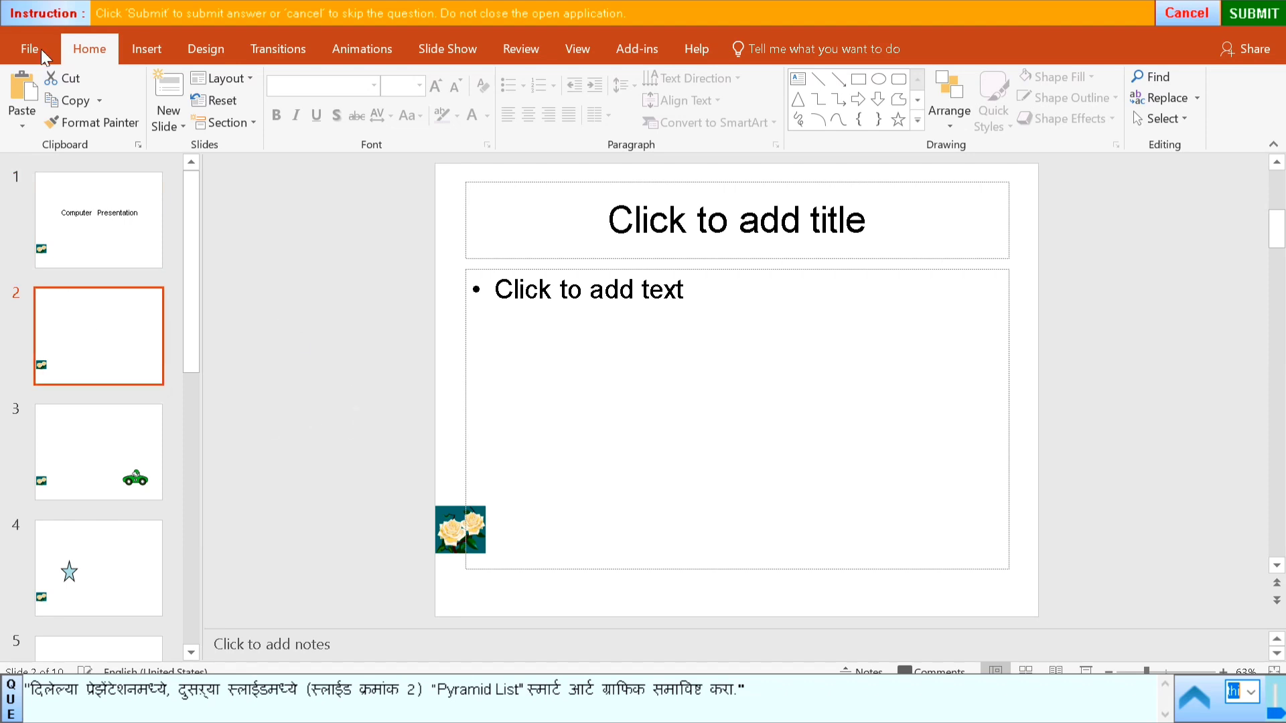
click(156, 48)
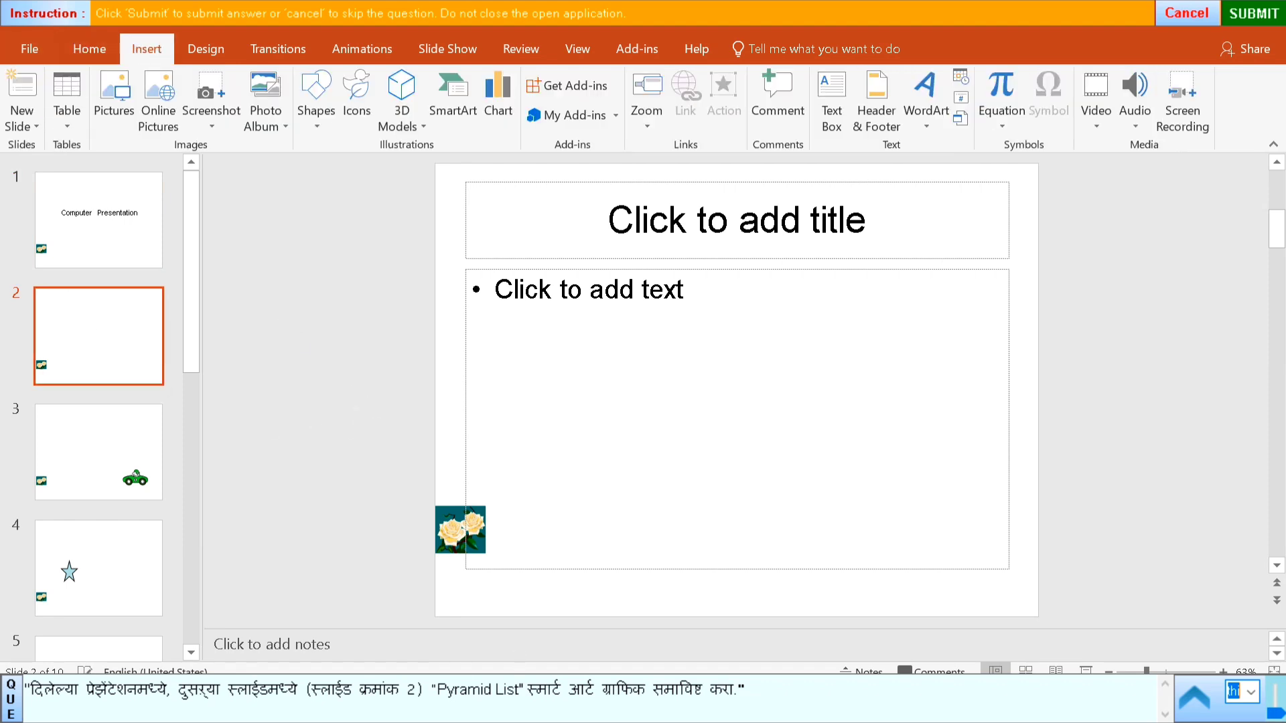
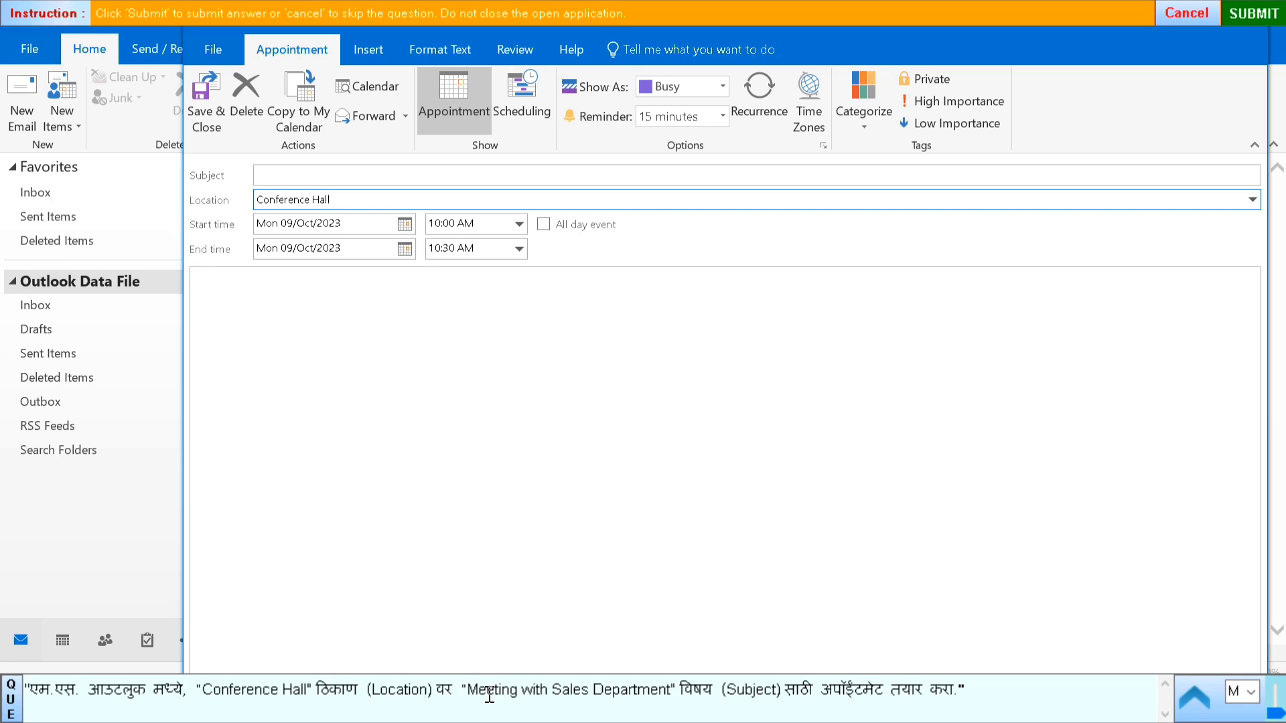
- Set the appointment's subject to "Meeting with Sales Department", save and close it, and submit the answer to Question 12
drag(485, 692, 642, 690)
key(ctrl+c)
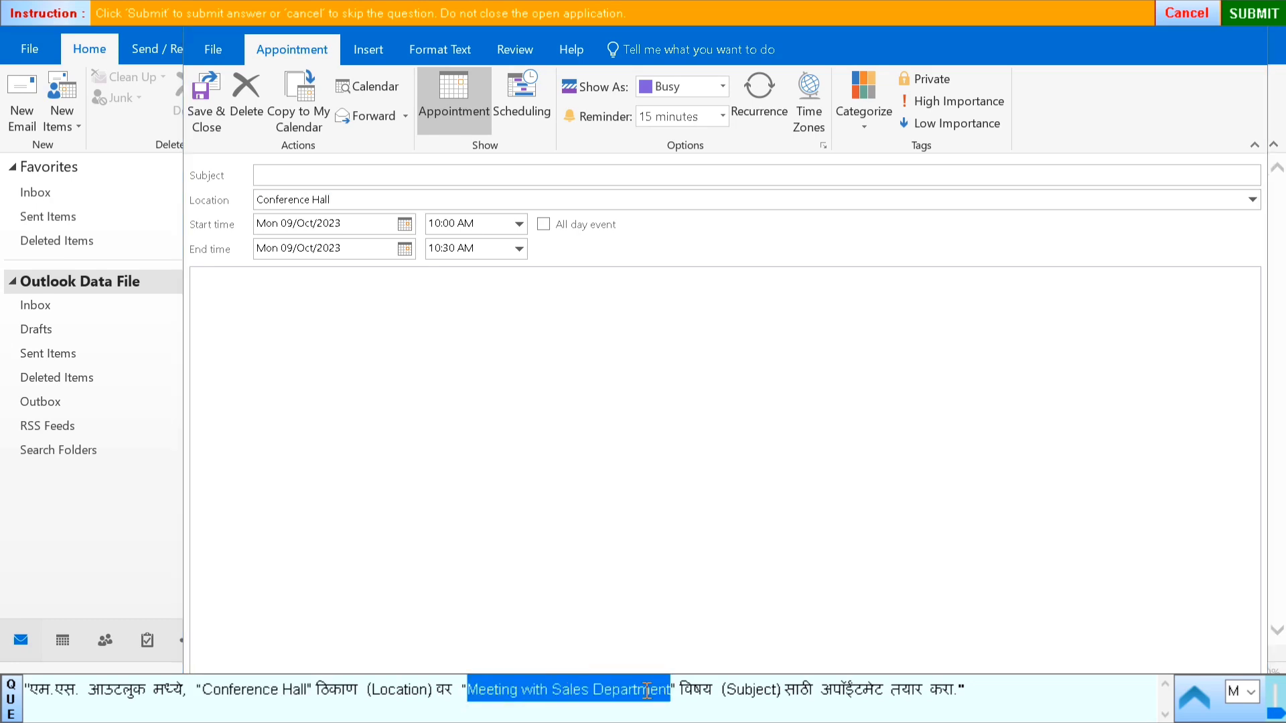
click(278, 173)
key(ctrl+v)
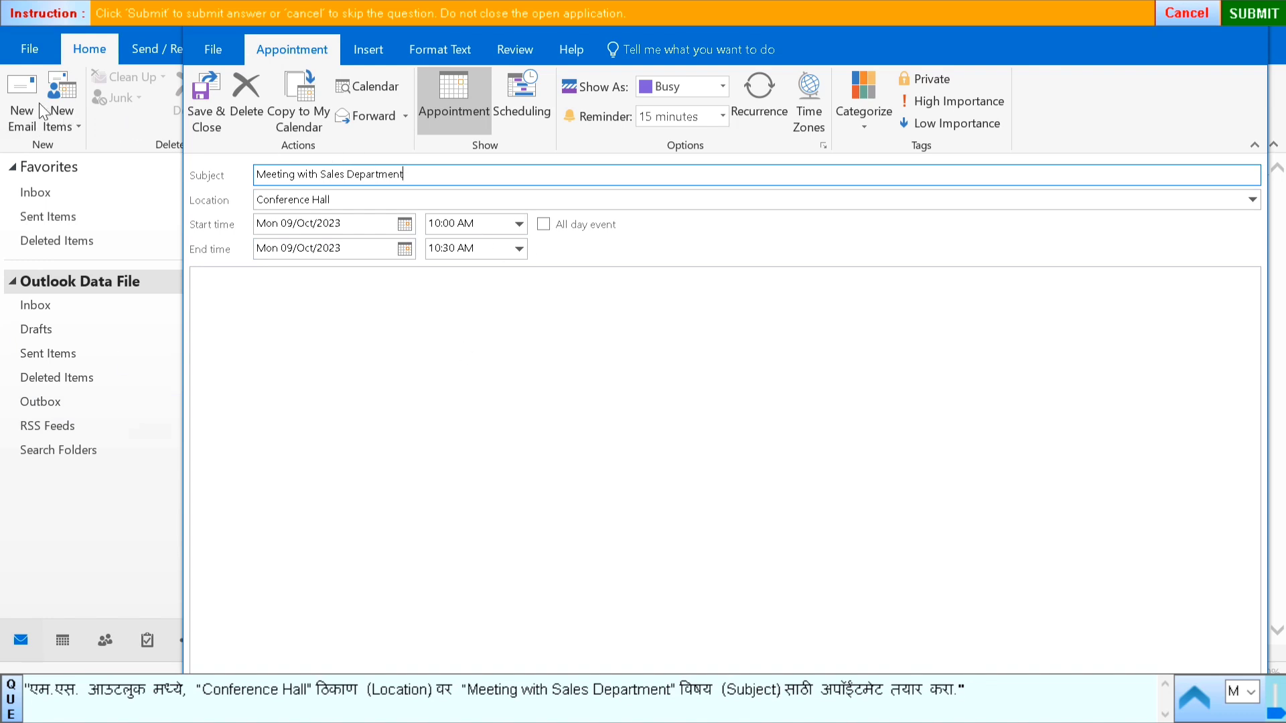
click(198, 107)
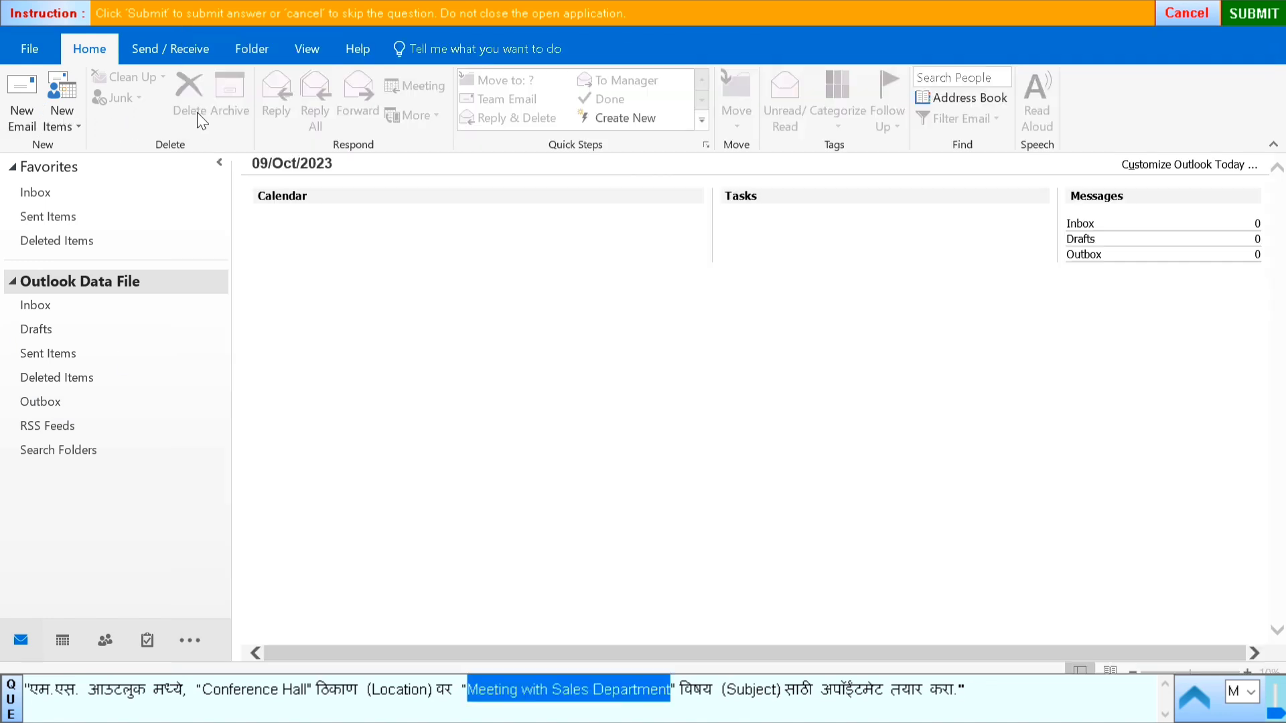
click(1252, 14)
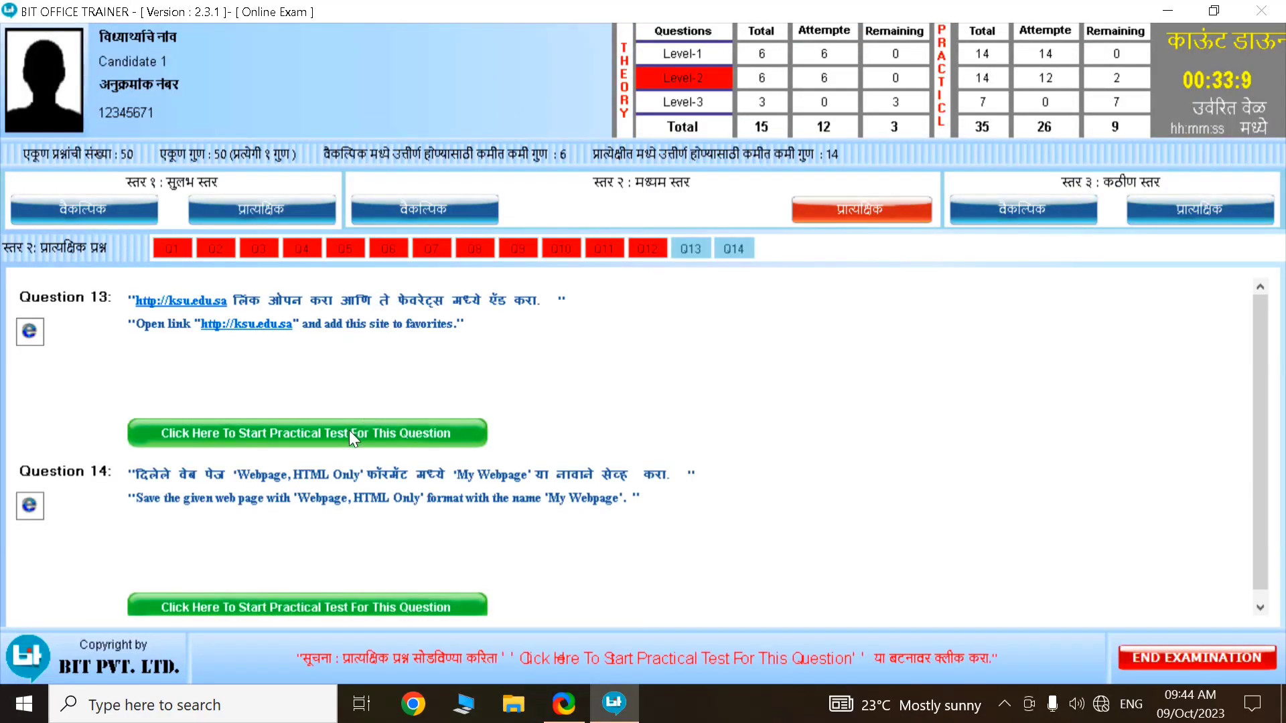
- Start Question 13, choose the three-step answer that enters the link's name in the "Name" box before Done, and submit it
click(349, 433)
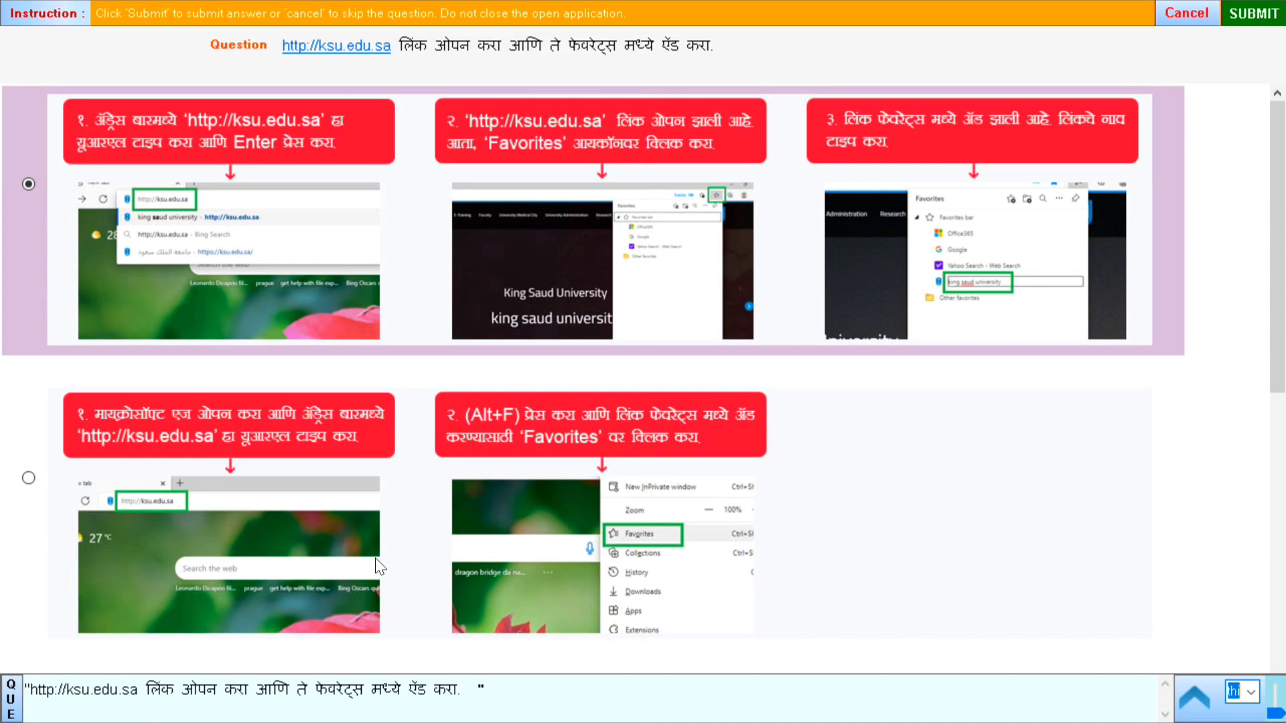
scroll(377, 569, down, 3)
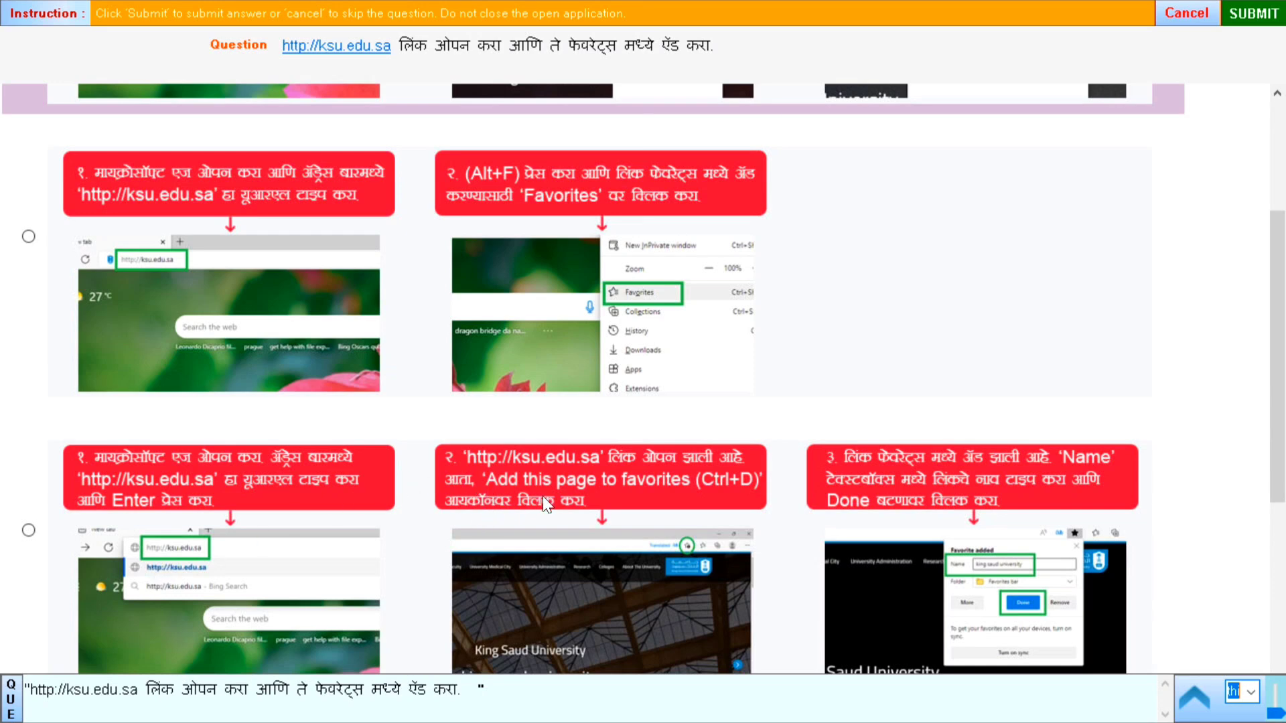
scroll(995, 515, down, 3)
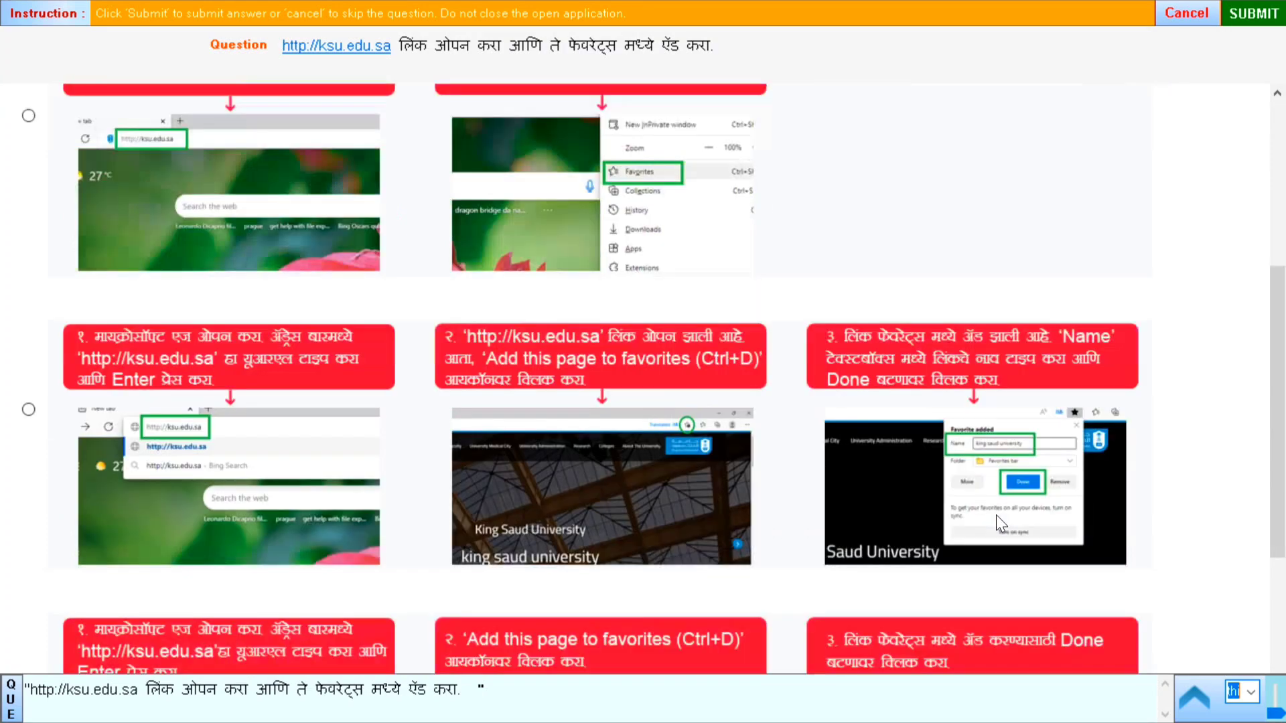
scroll(927, 432, up, 3)
scroll(926, 429, up, 2)
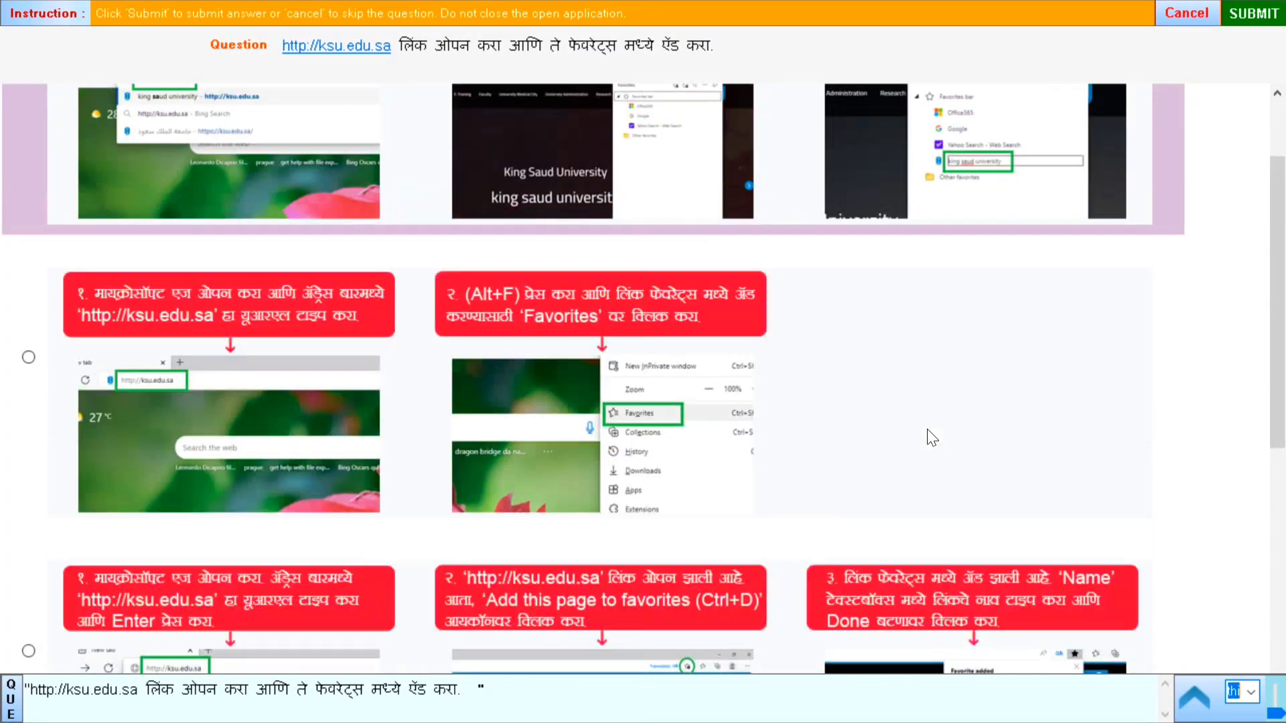
scroll(933, 438, down, 2)
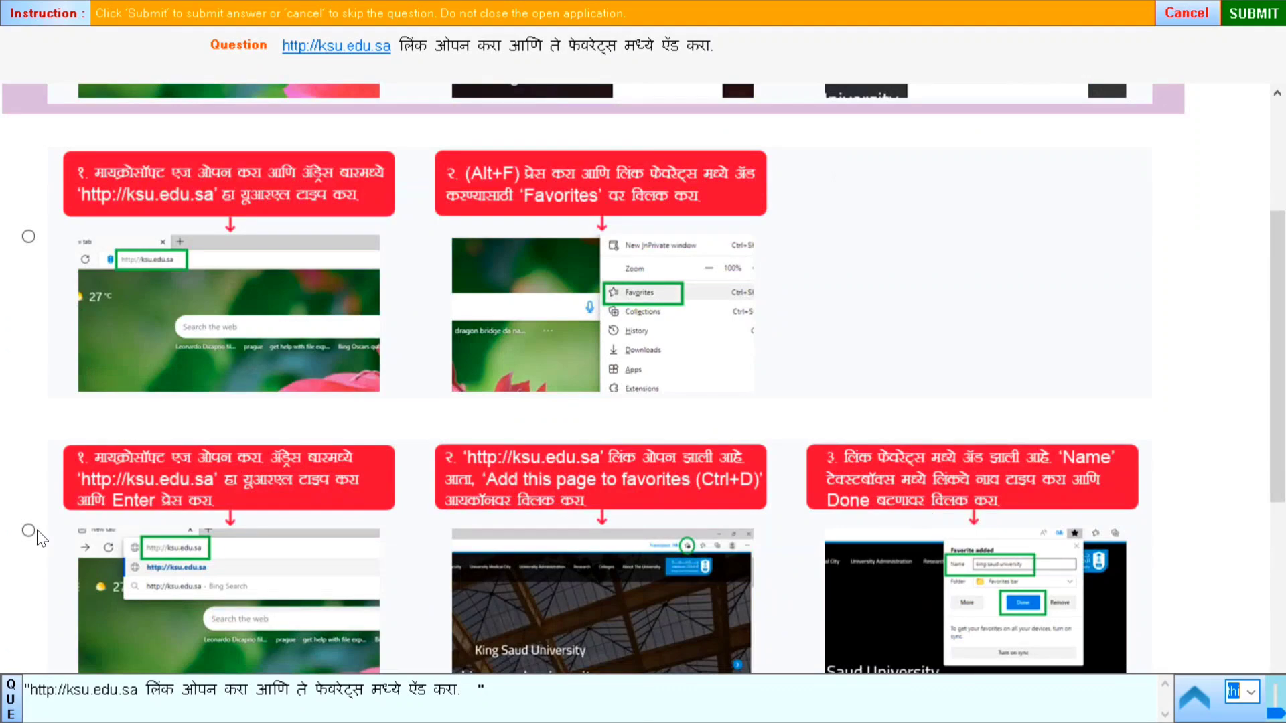
scroll(36, 536, up, 3)
scroll(247, 494, down, 7)
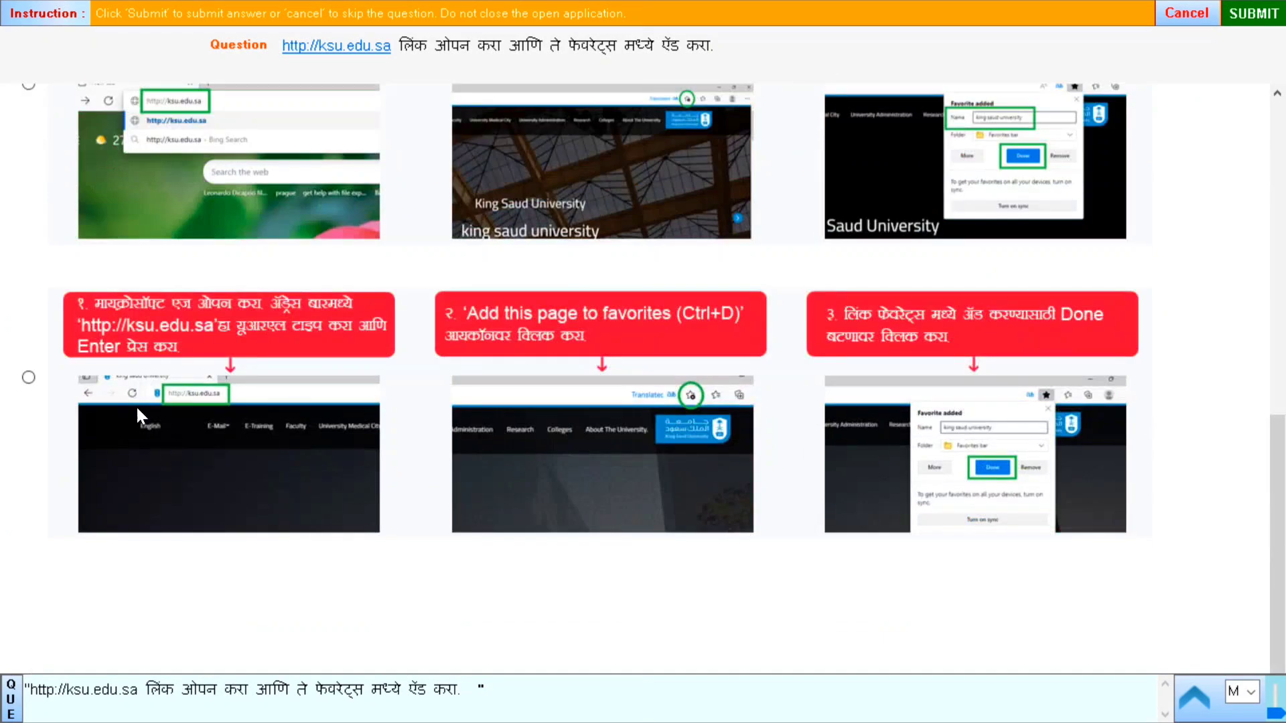
scroll(80, 335, up, 2)
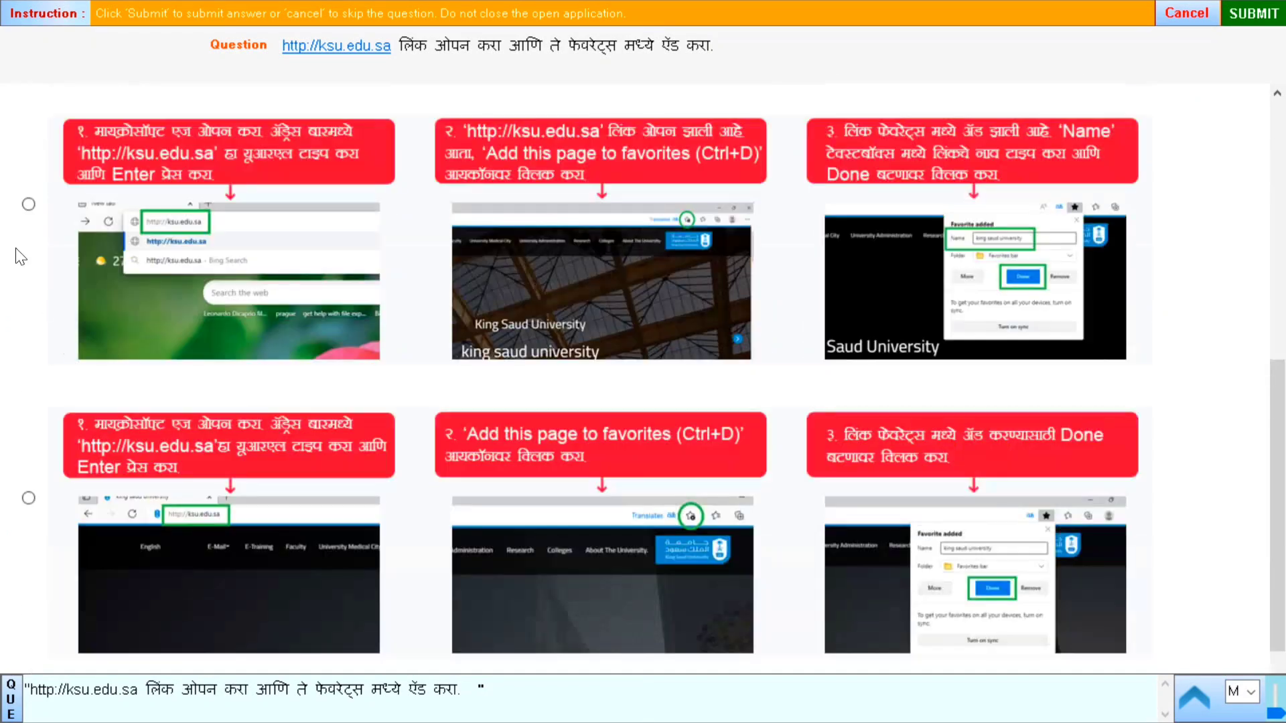
click(28, 204)
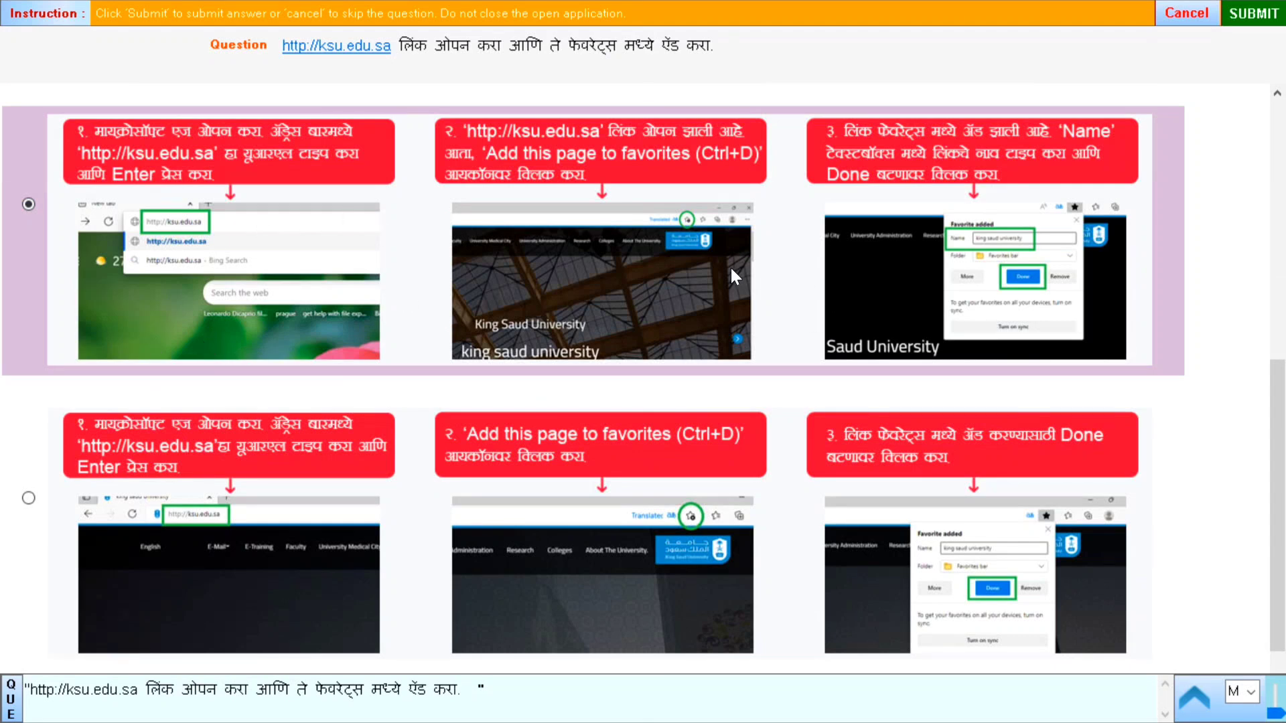
click(1251, 15)
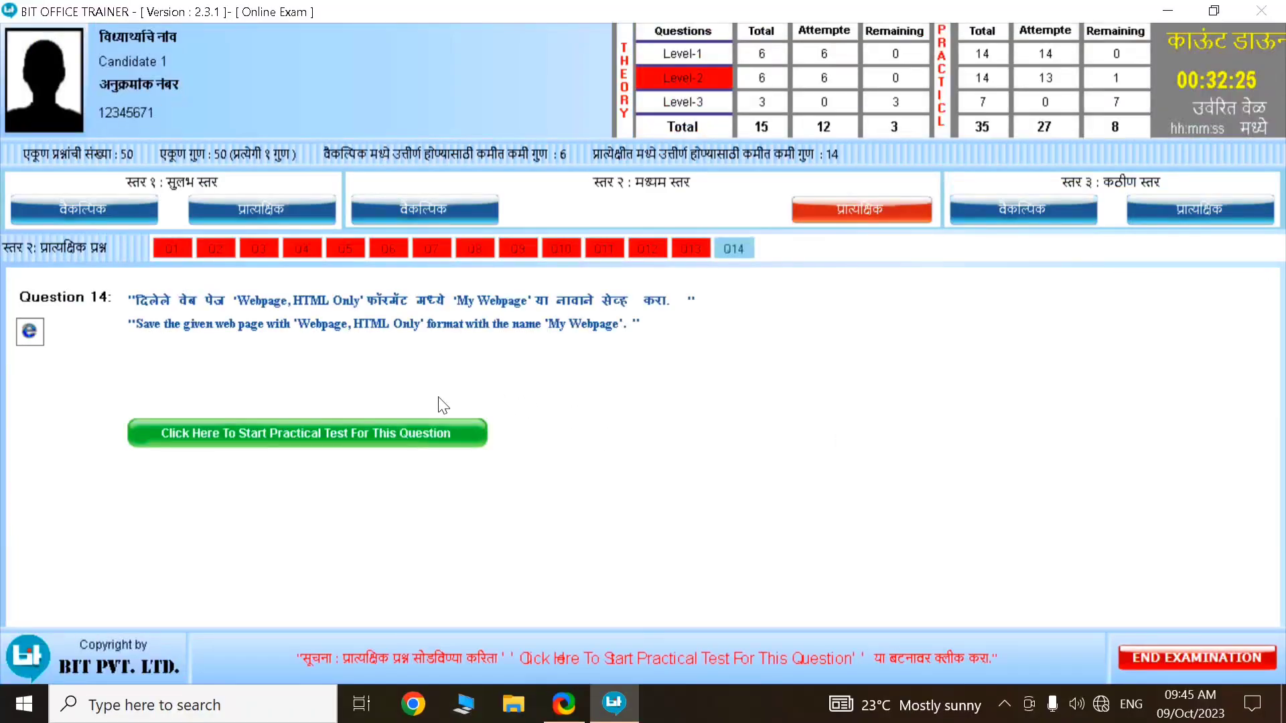
- Start Question 14 and submit the answer that uses "Save as" with the name "My Webpage" and type "Webpage, HTML only"
click(320, 434)
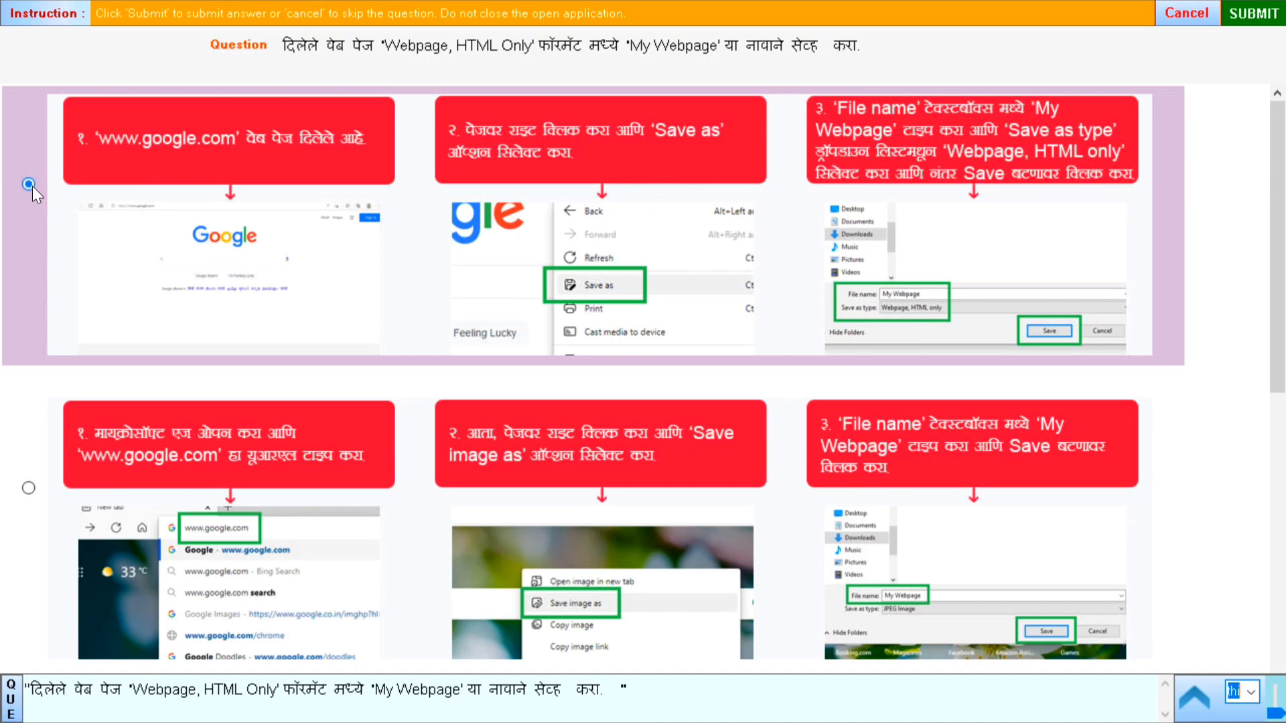
click(1253, 13)
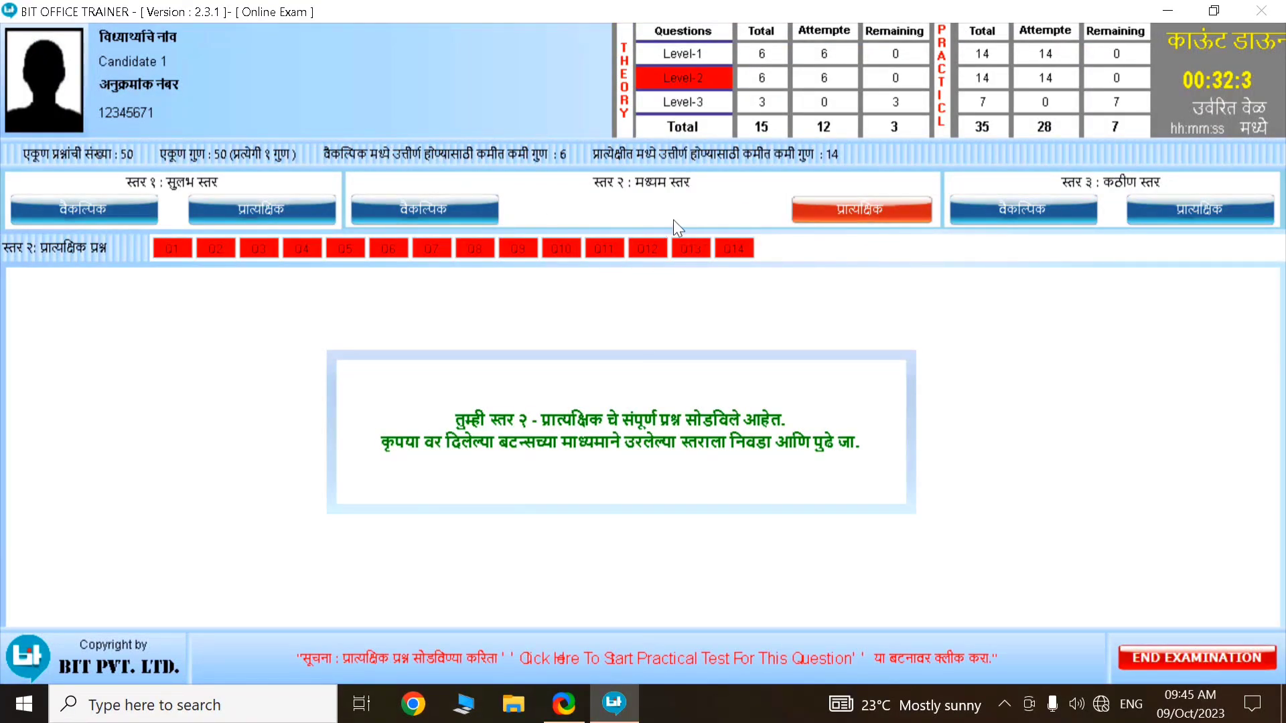
- Open the Level-3 theory questions and submit "Secure" as the meaning of the S in HTTPS for Question 13
click(1038, 210)
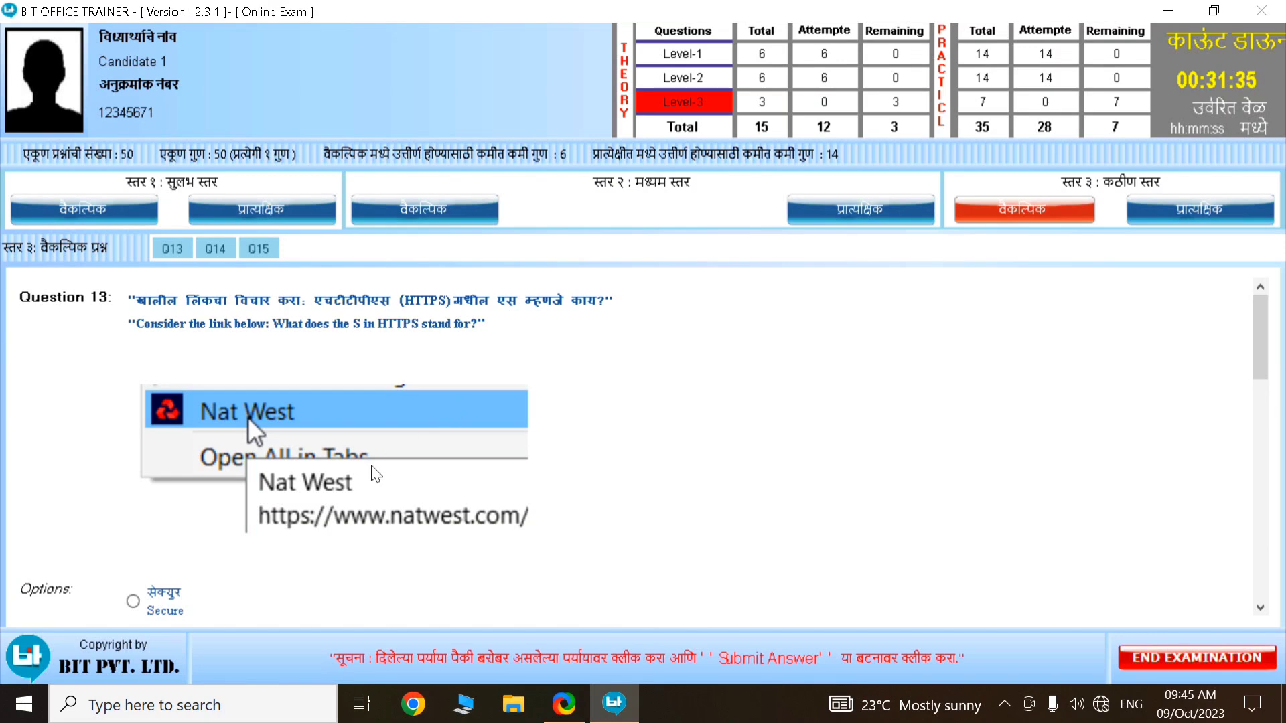
scroll(368, 495, down, 3)
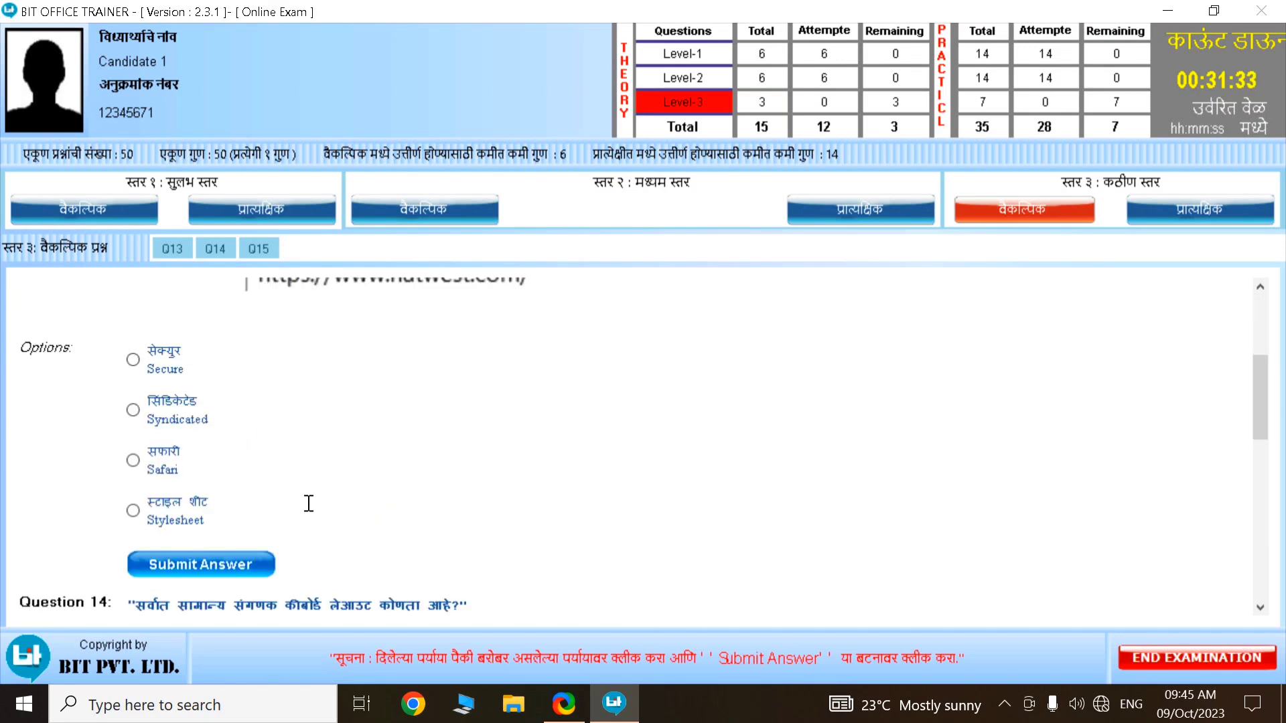
click(133, 361)
click(210, 568)
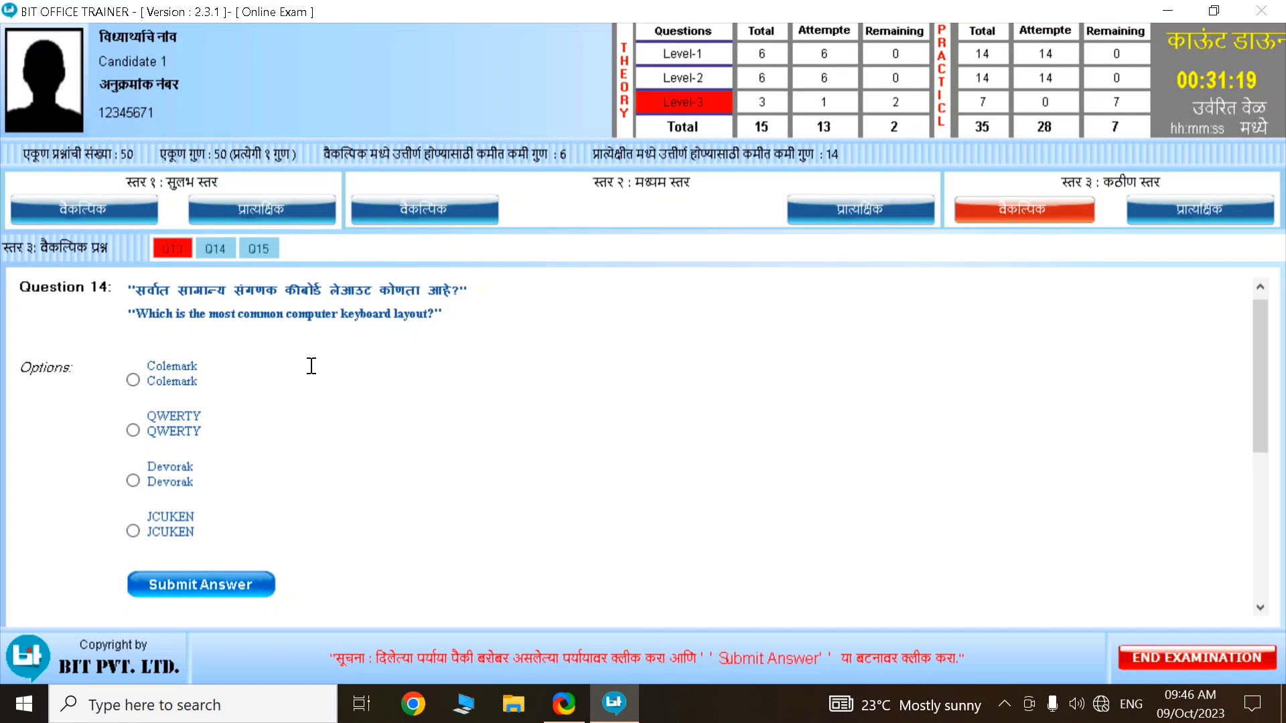
- Submit "QWERTY" as the answer to theory Question 14 and "Navigating" as the answer to Question 15
click(132, 430)
click(222, 584)
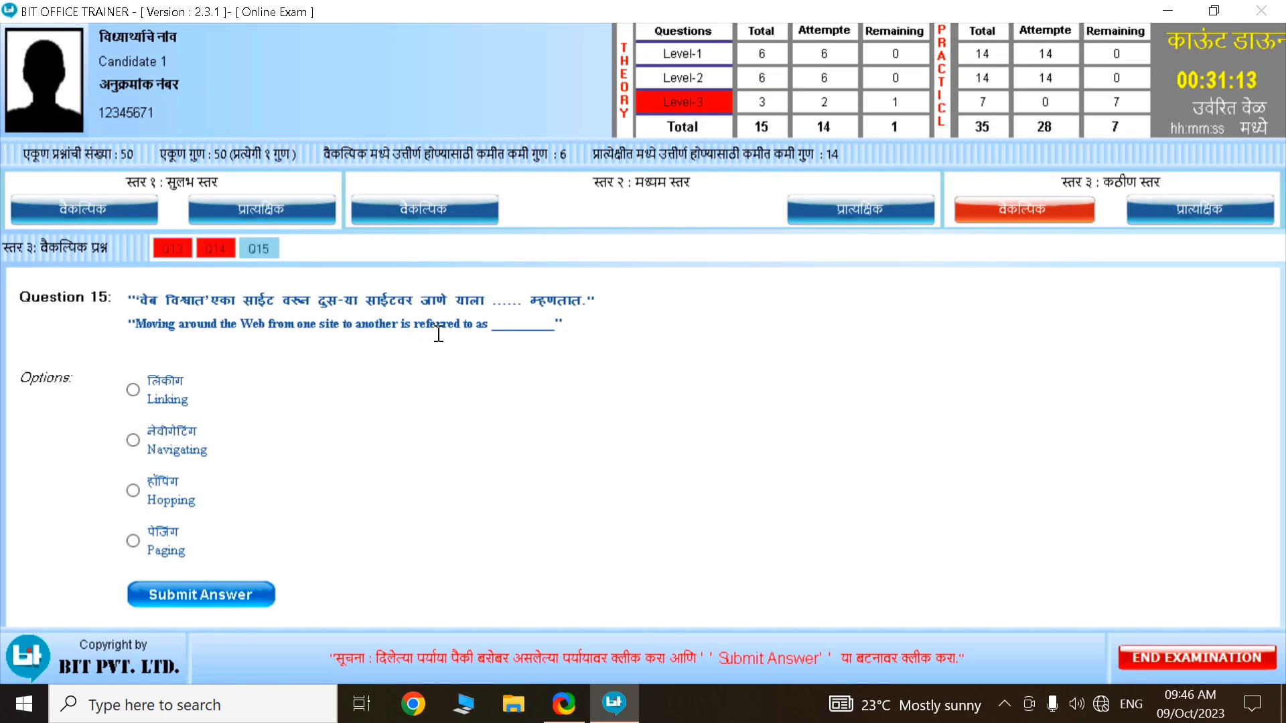
click(133, 442)
click(211, 596)
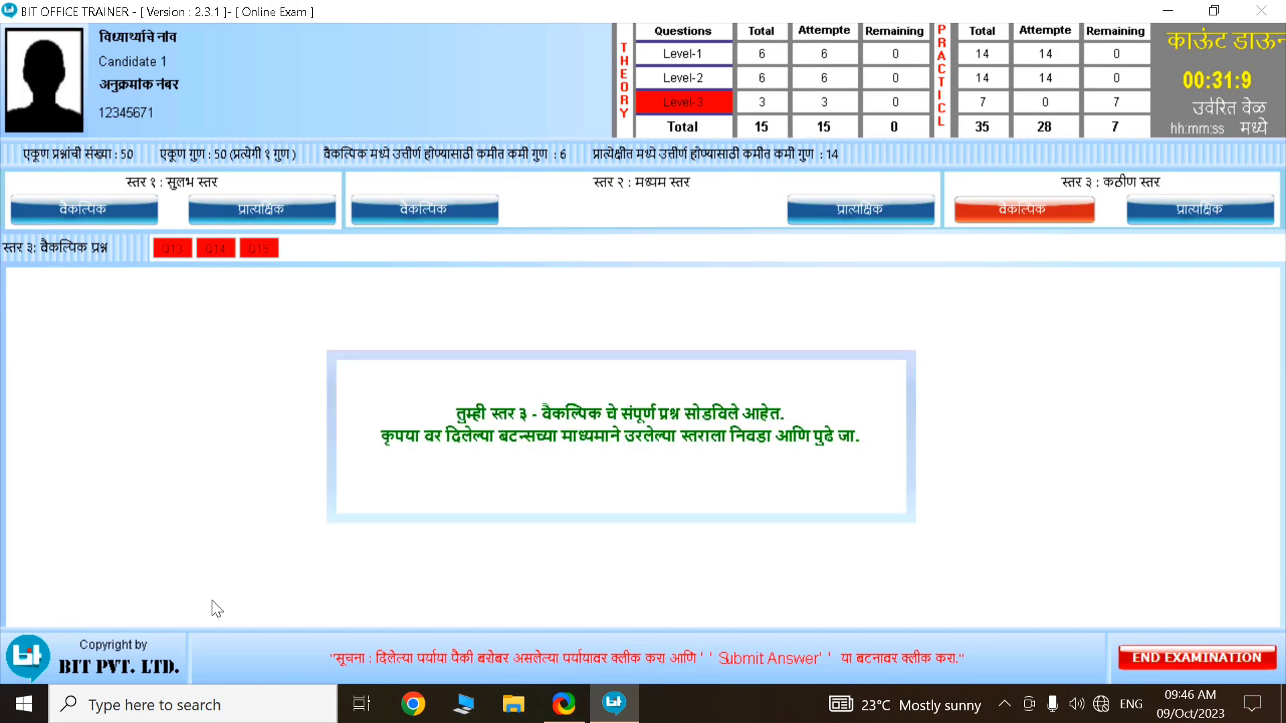
- Start Level-3 practical Question 1 and open "System Software.txt" from the Support folder
click(1188, 213)
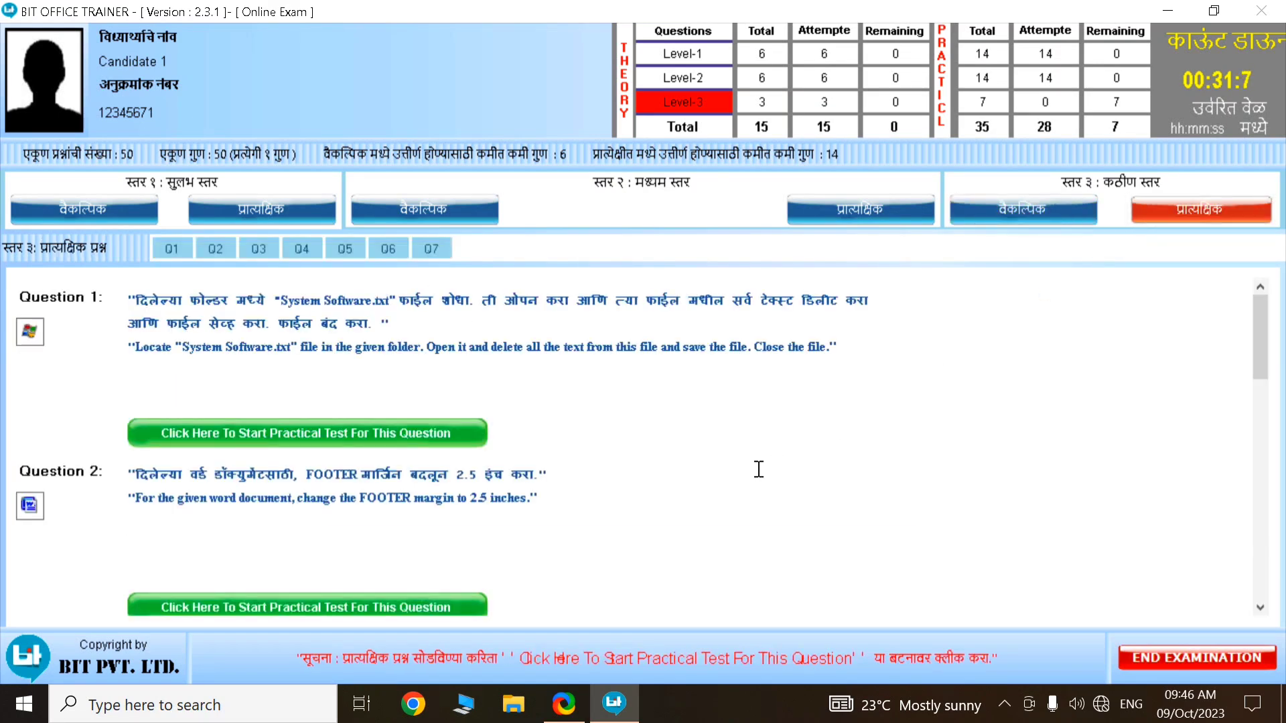
click(240, 433)
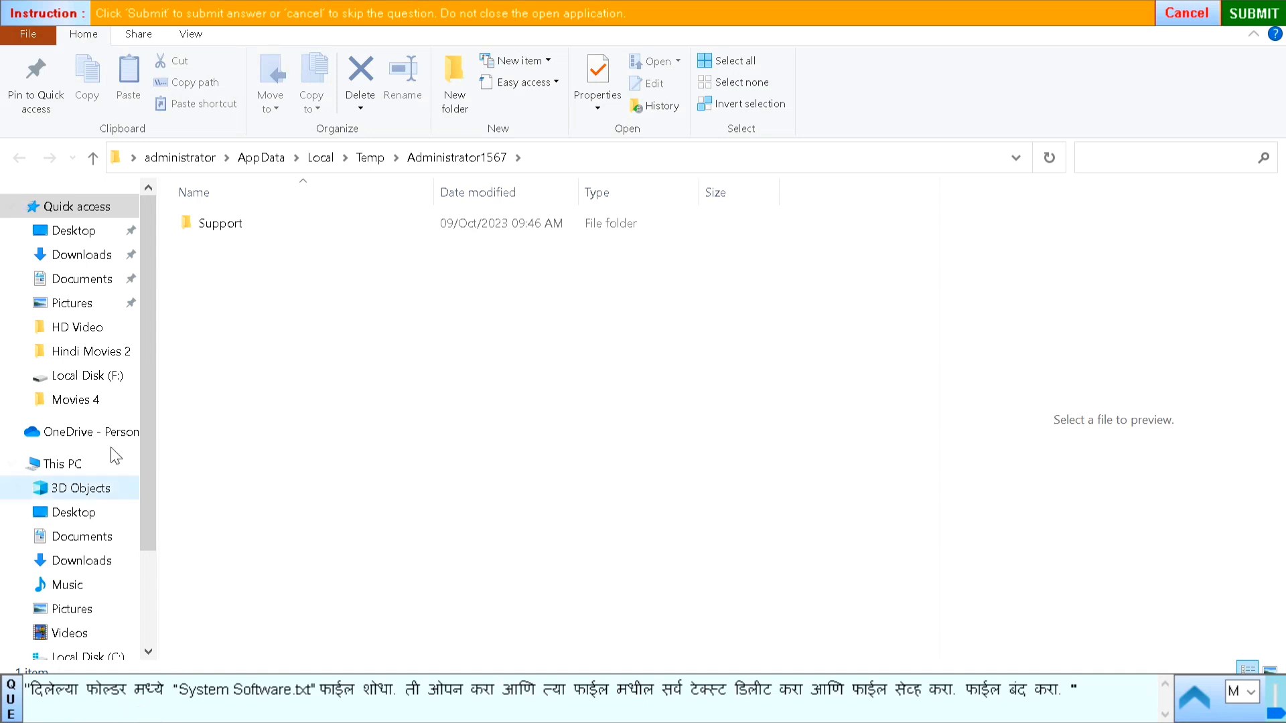
double_click(219, 224)
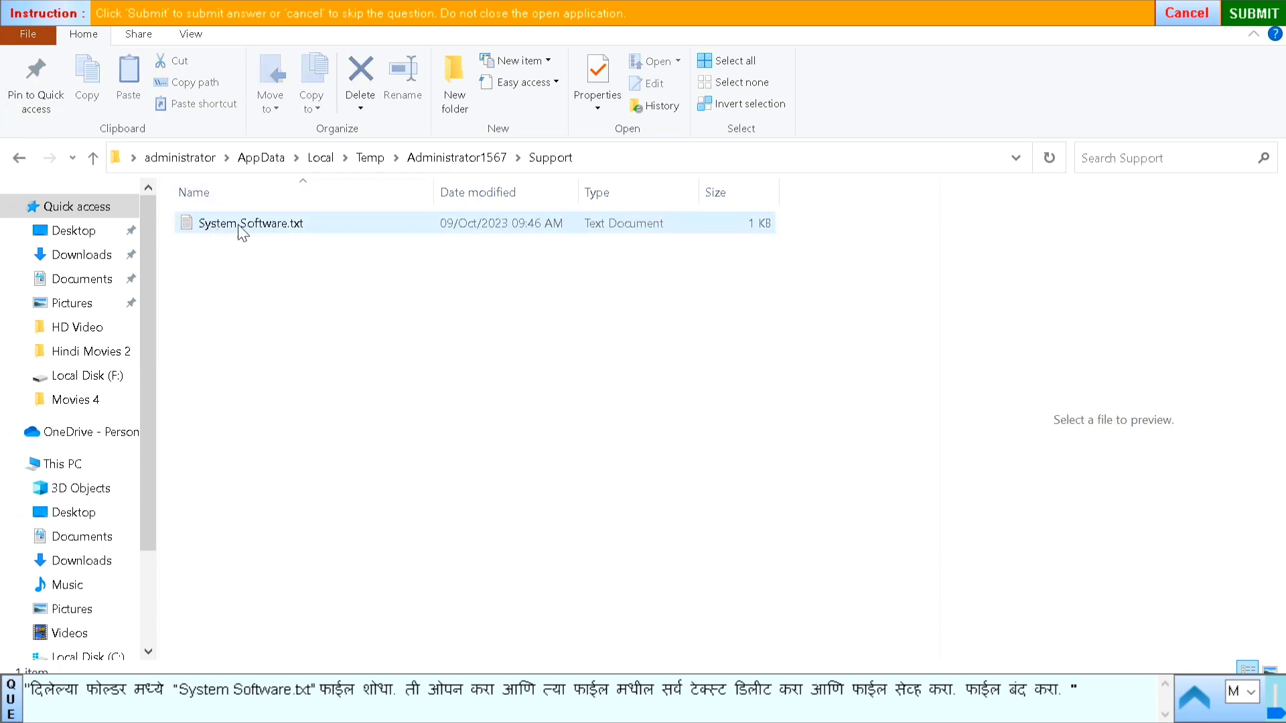
click(244, 224)
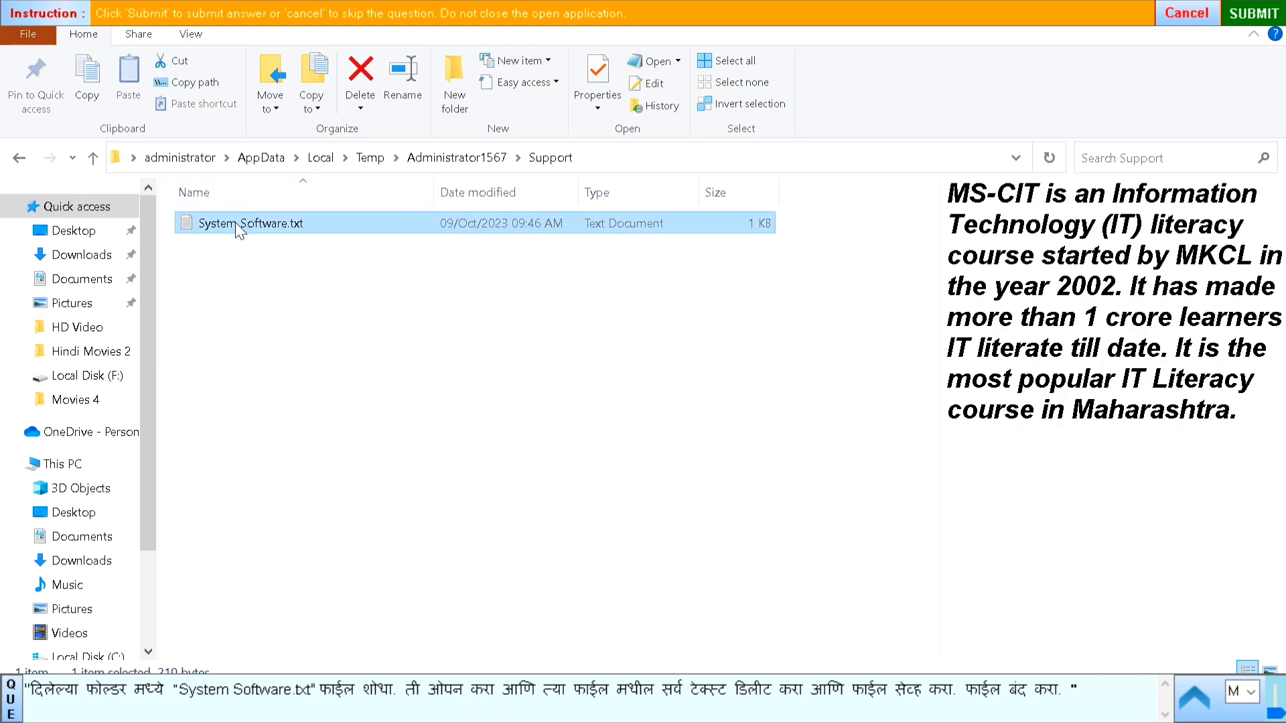
double_click(239, 227)
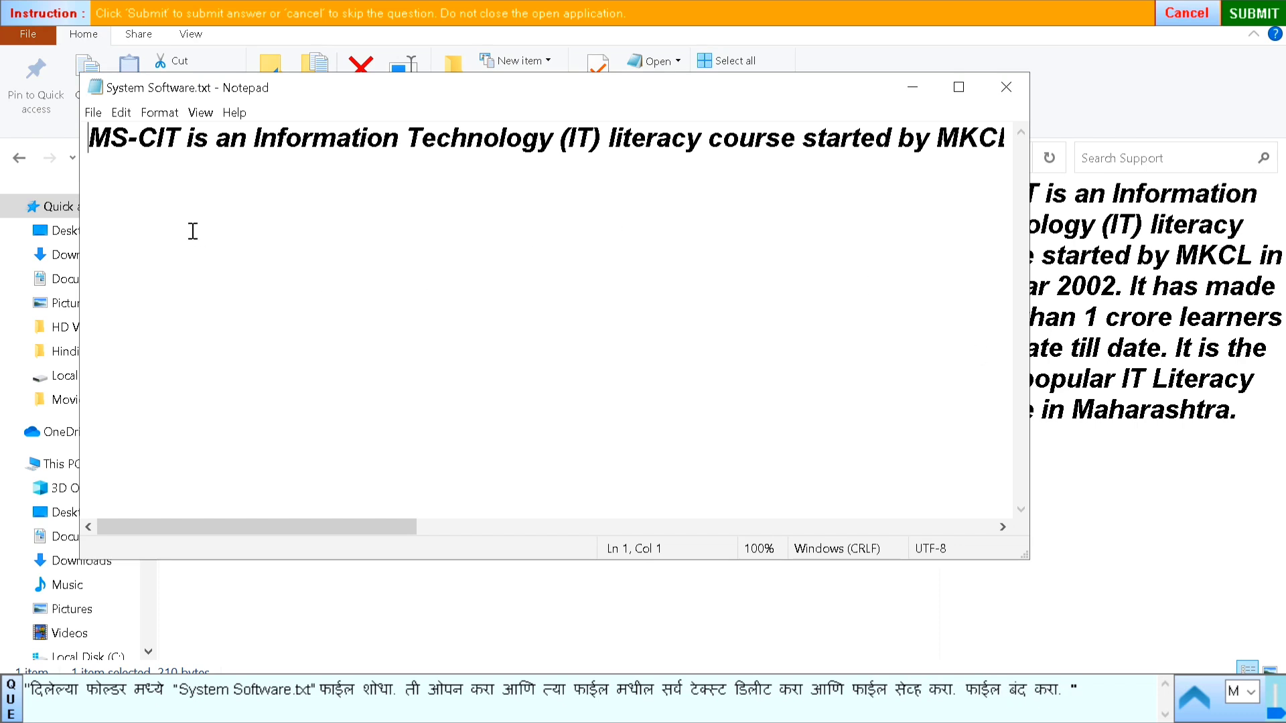
- Delete all the text in "System Software.txt", save and close the file, and submit the answer to Question 1
click(312, 141)
key(ctrl+a)
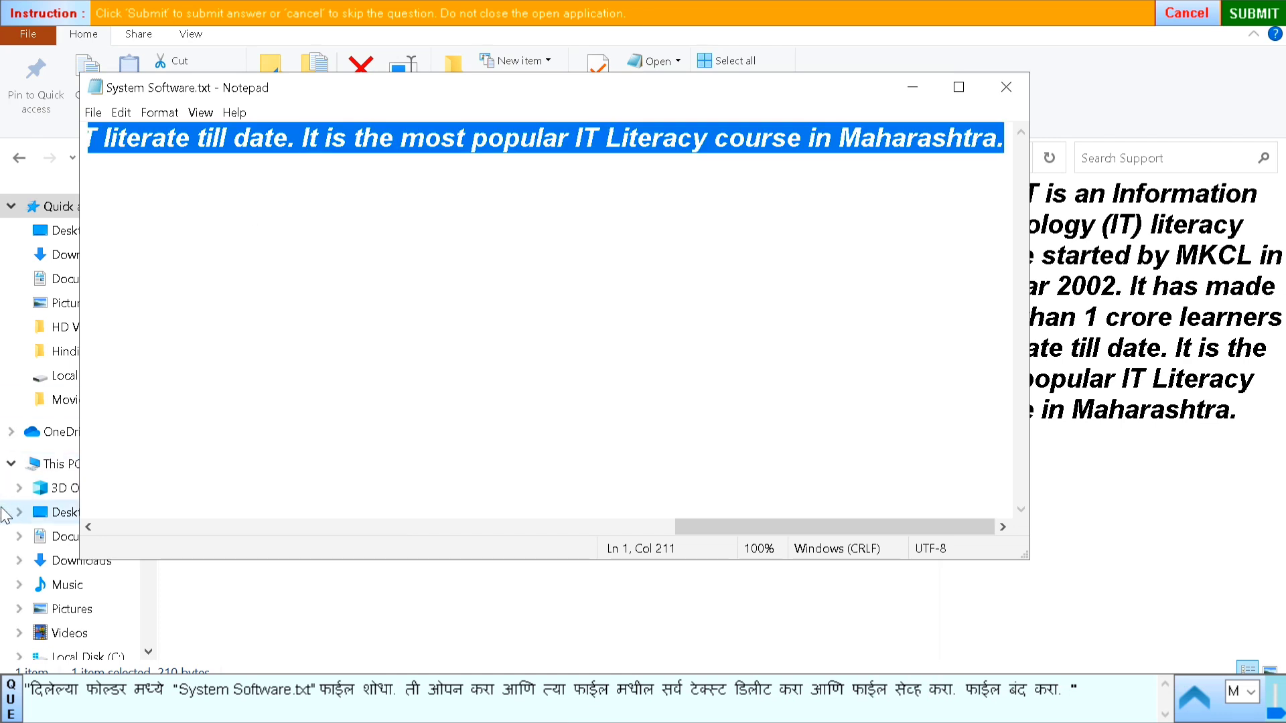
key(Delete)
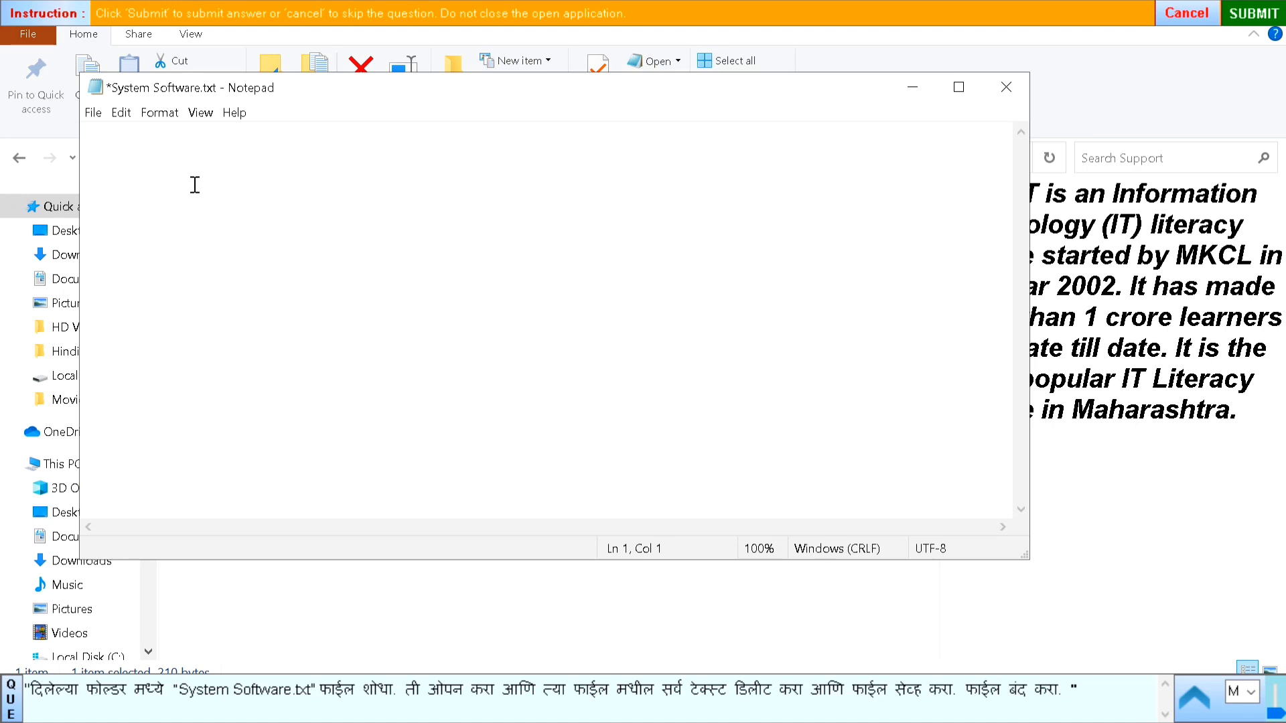
click(94, 113)
click(126, 196)
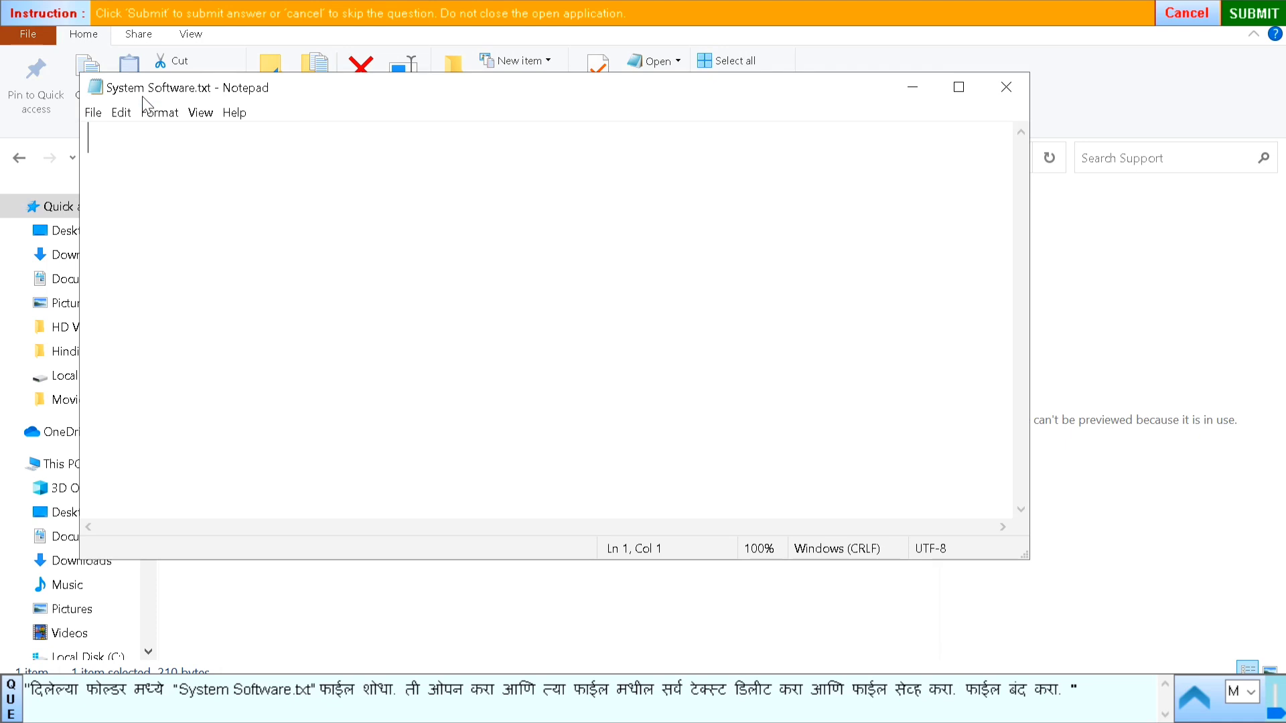
click(1007, 93)
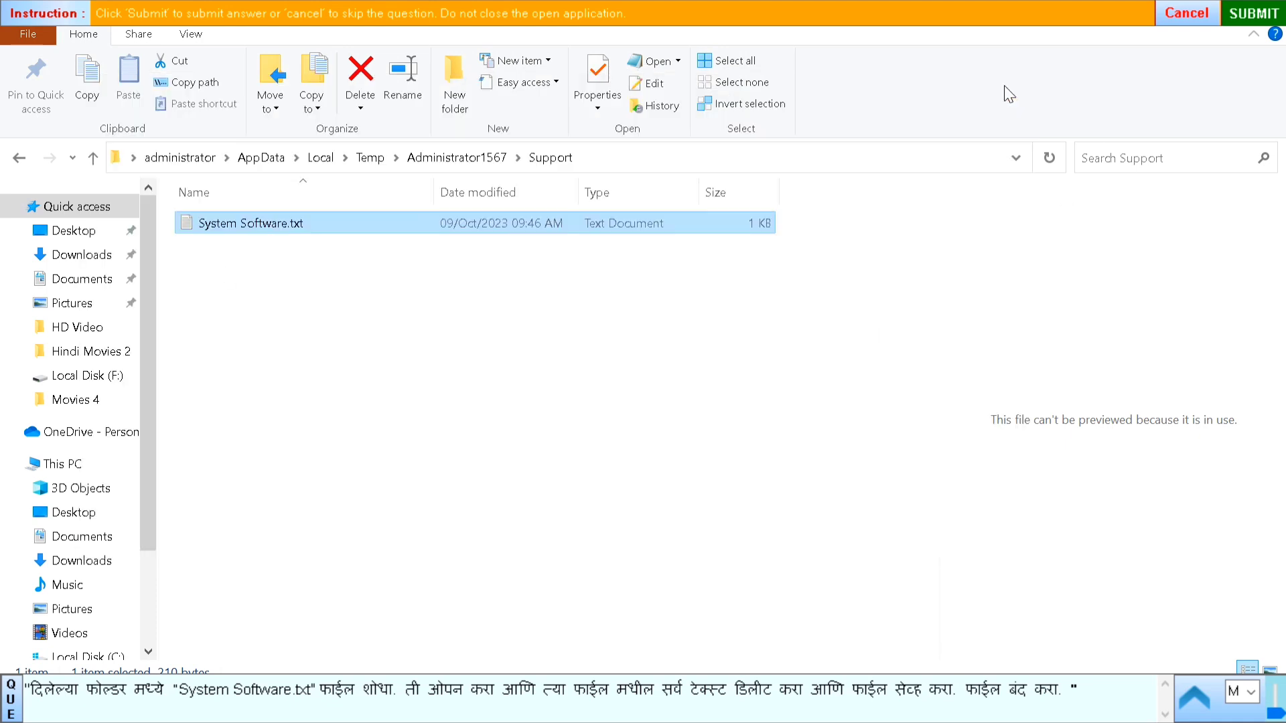
click(1271, 11)
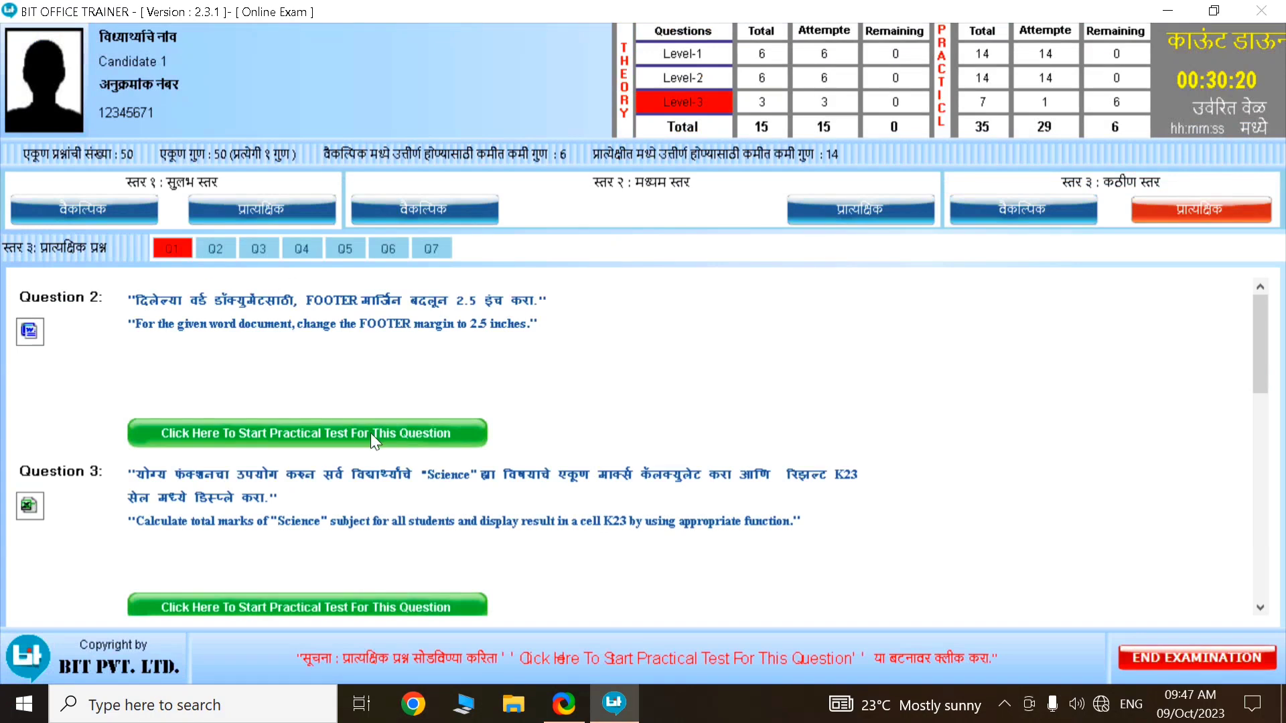
- Start Question 2, set the Word document's footer distance from the edge to 2.5 inches, and submit the answer
click(336, 433)
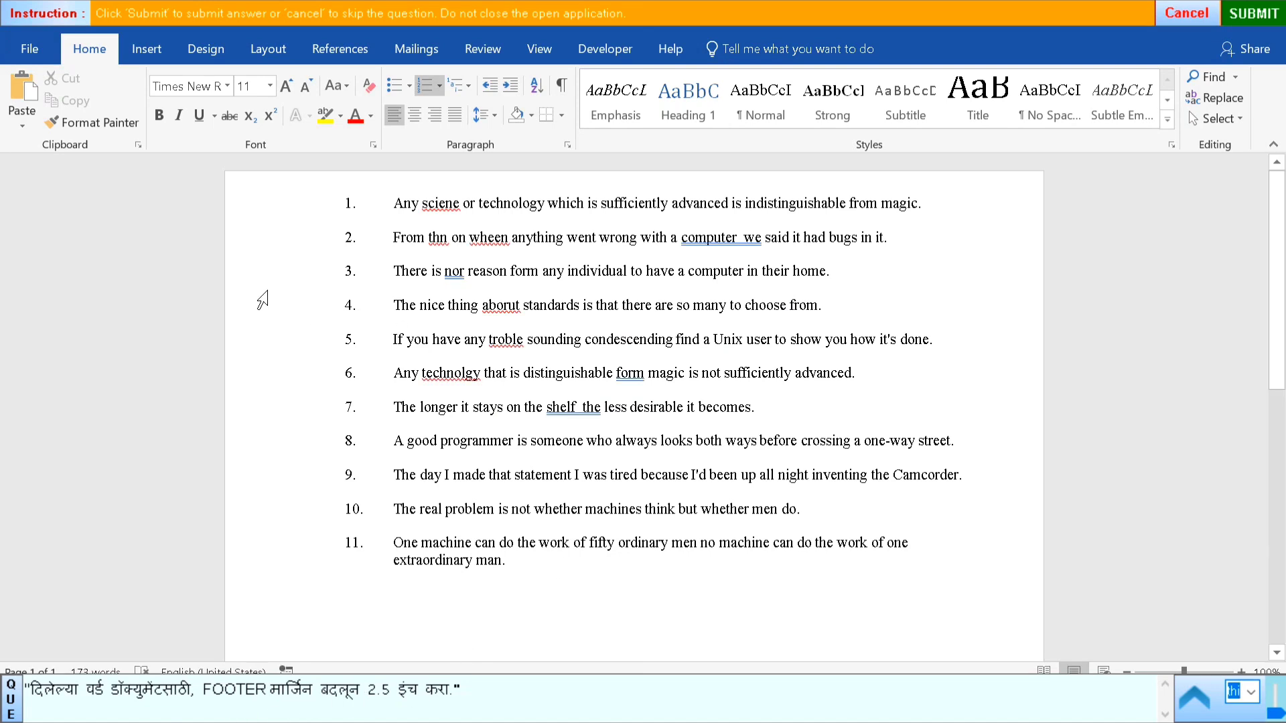
click(262, 50)
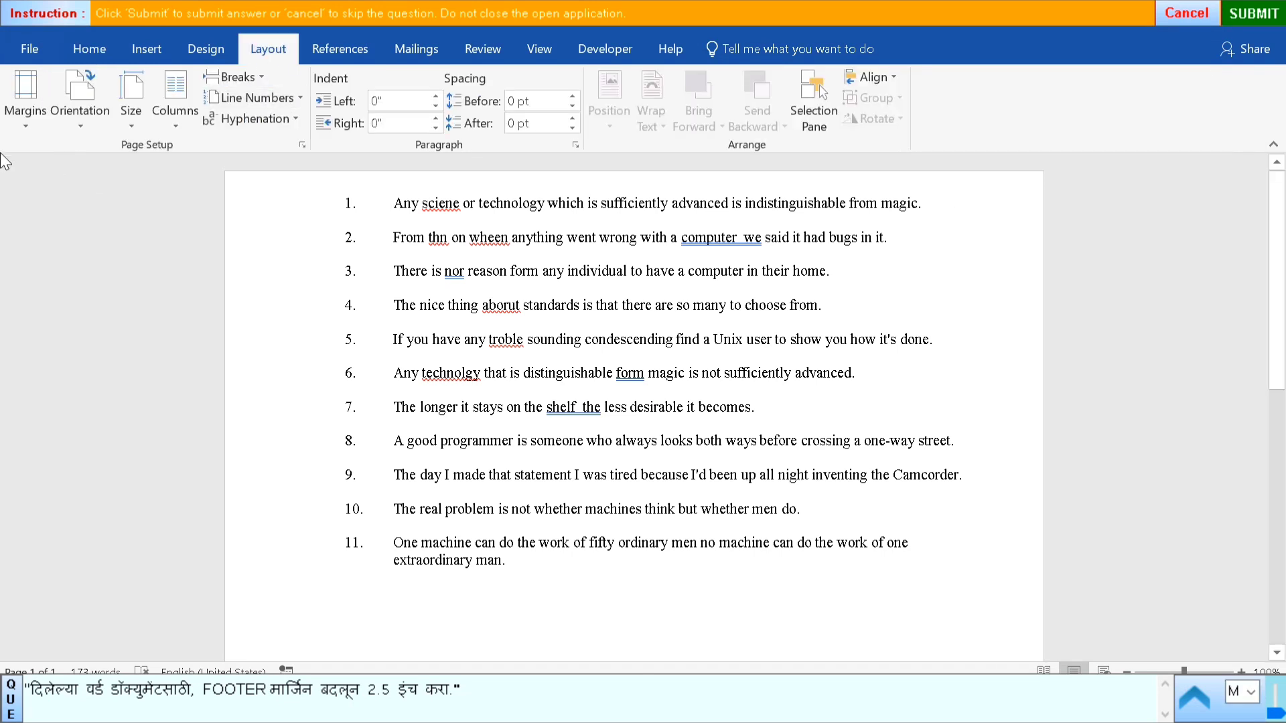
click(20, 119)
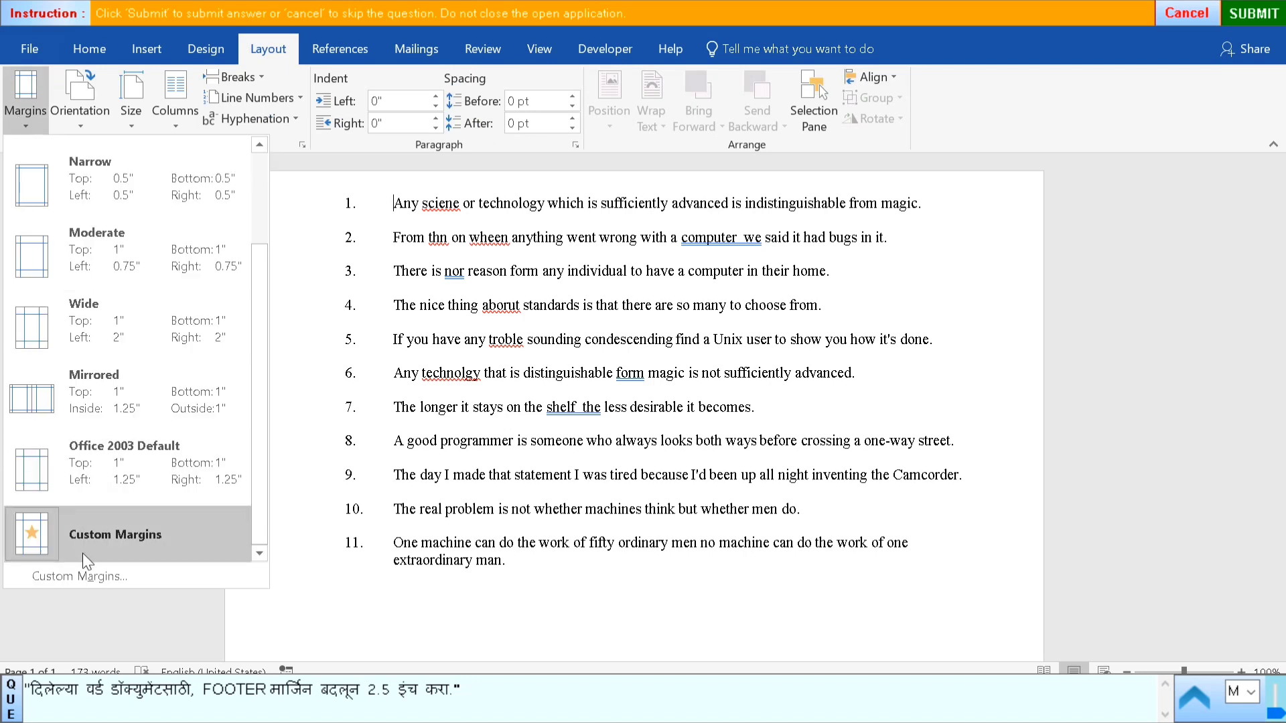
click(102, 577)
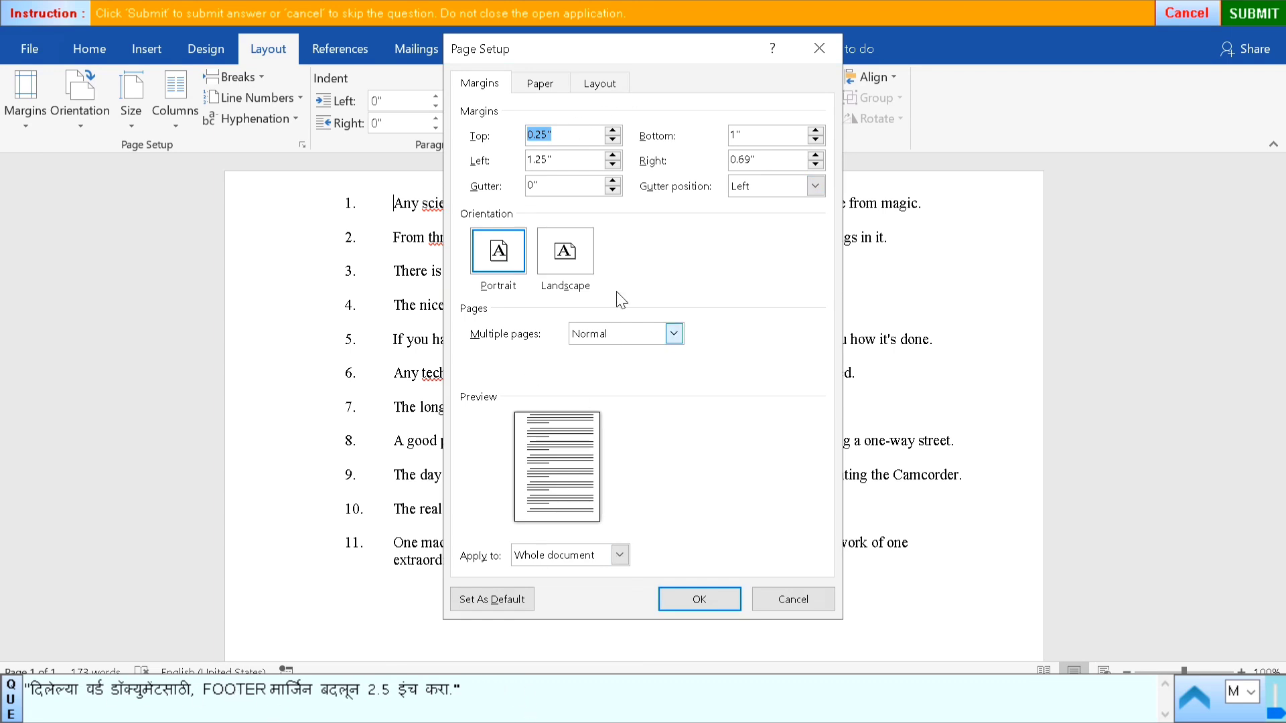
click(613, 90)
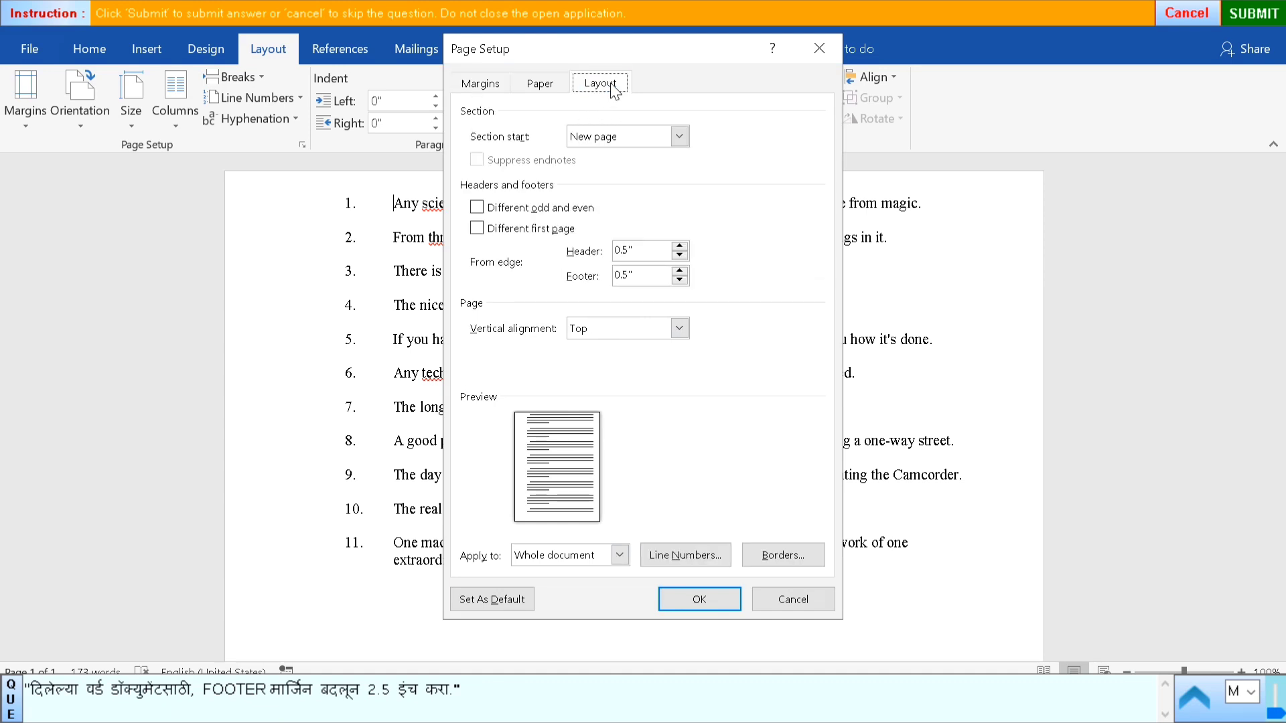
double_click(629, 277)
text(2)
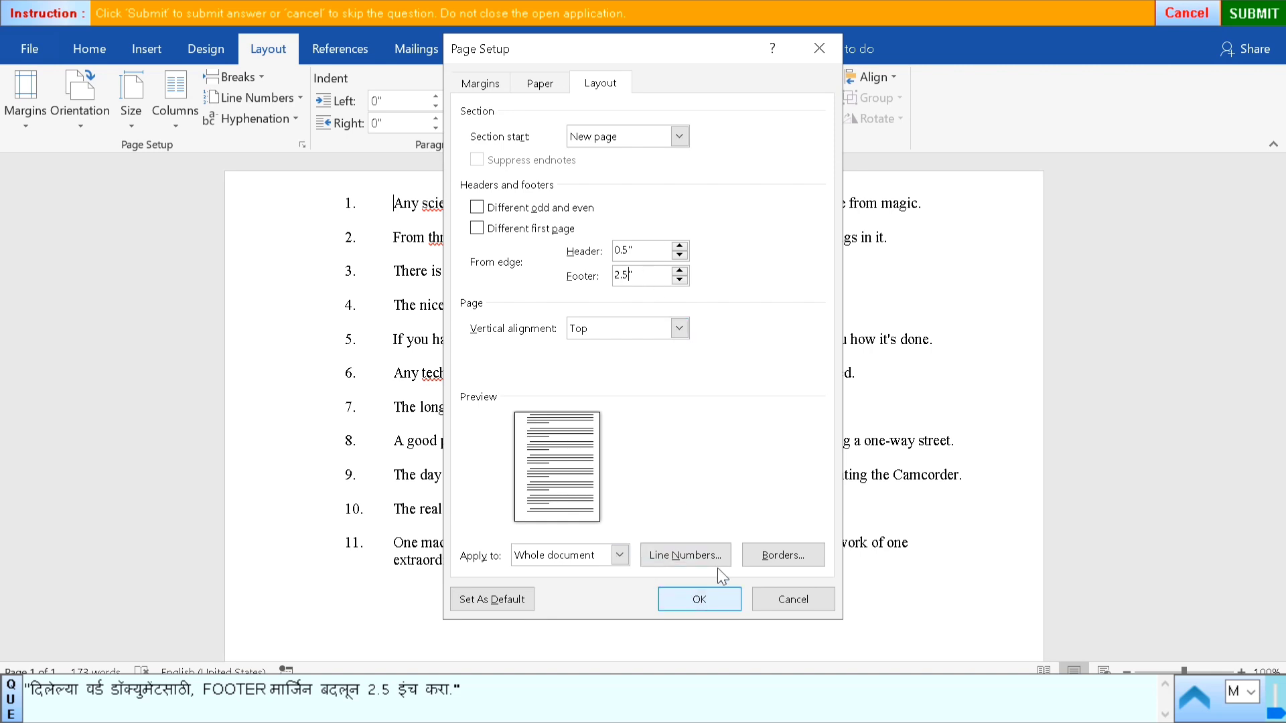
click(696, 596)
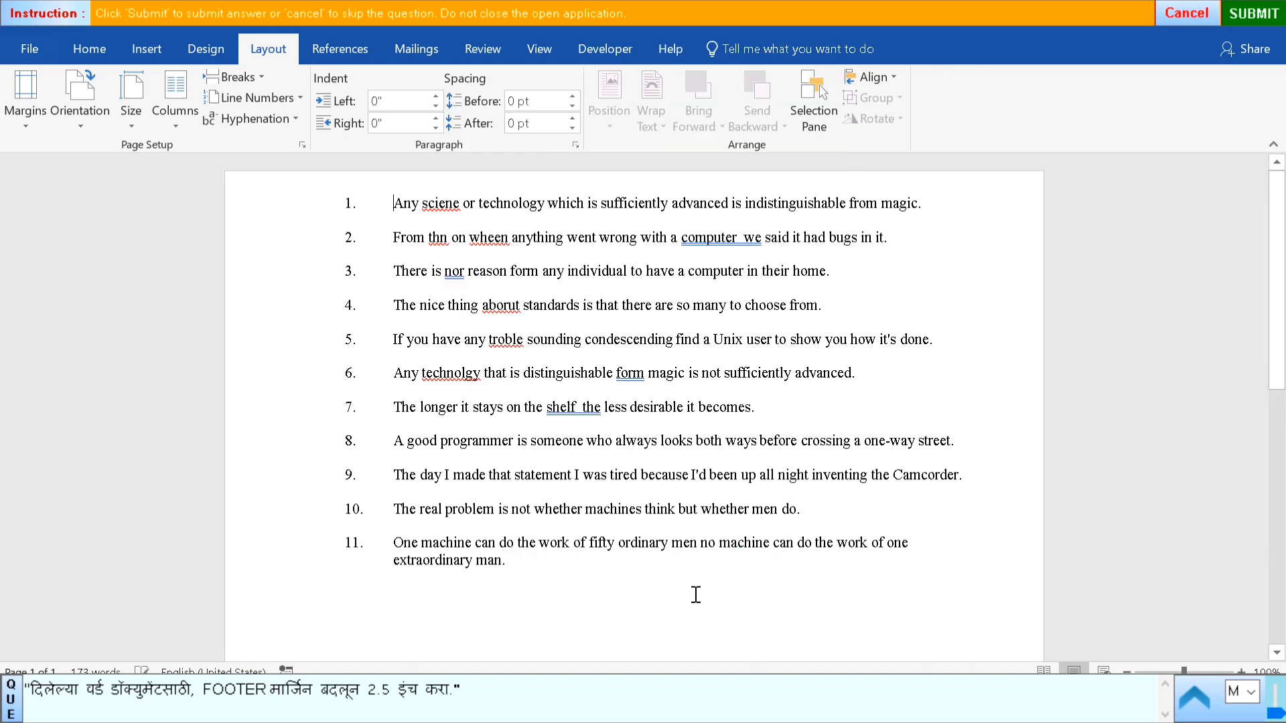
click(1252, 13)
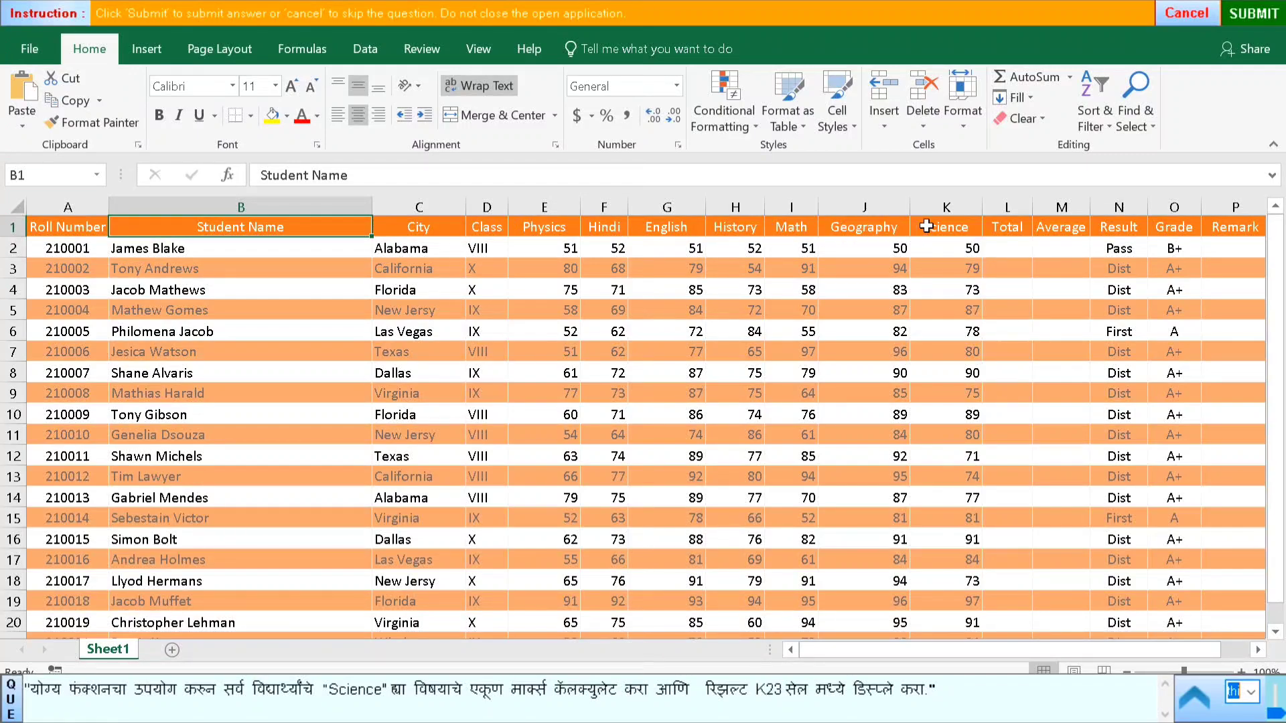
- Examine the Science marks column down to its last entry and locate cell K23 beneath it
click(944, 205)
scroll(984, 214, down, 2)
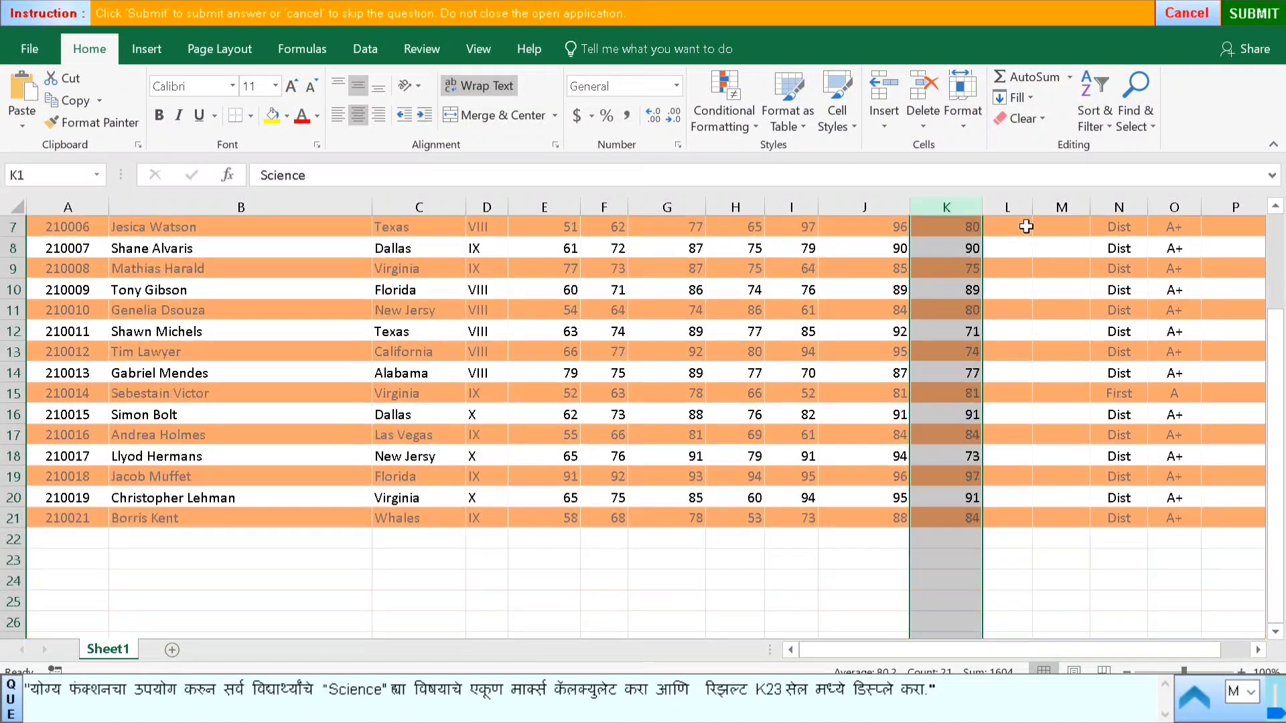
scroll(968, 317, up, 1)
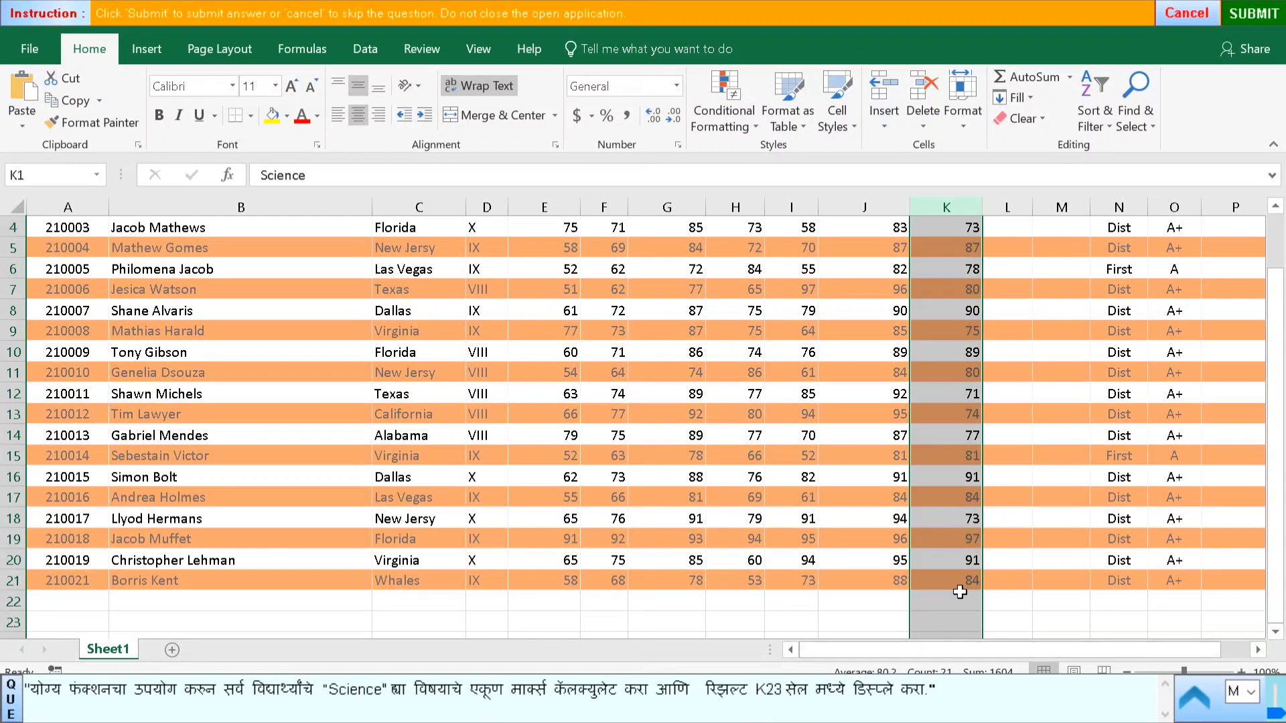
click(969, 577)
click(948, 622)
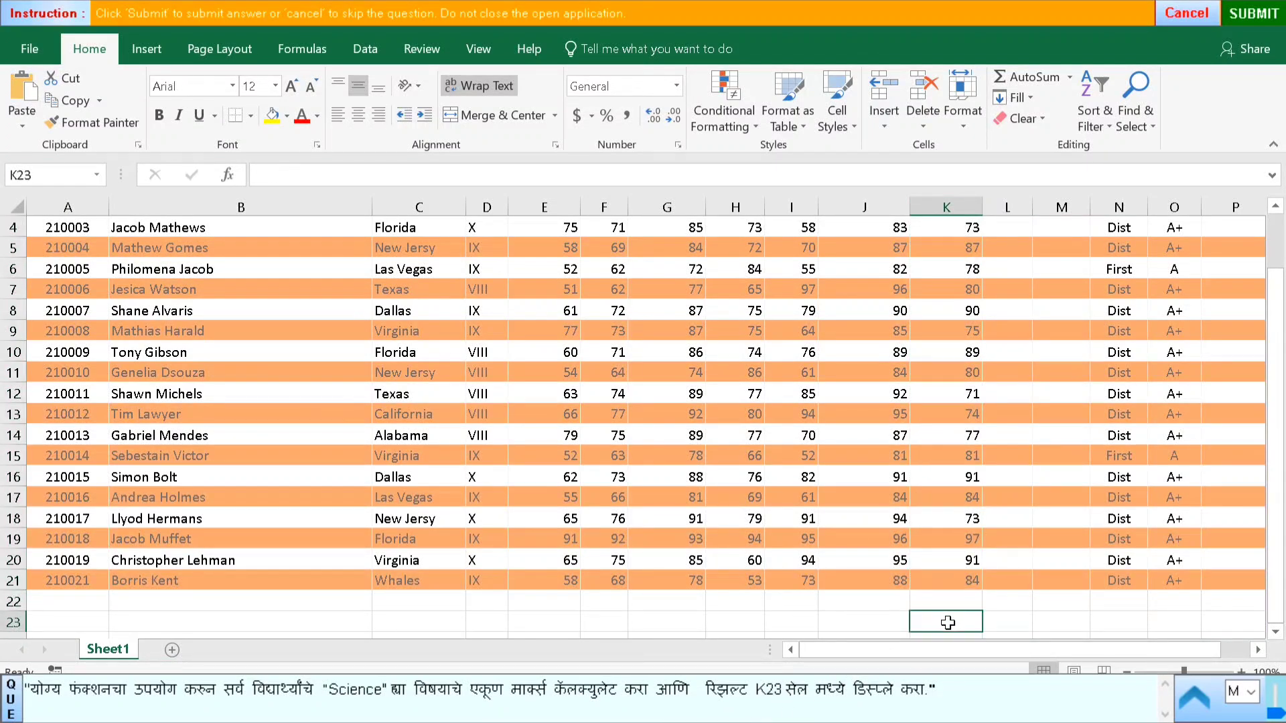
scroll(948, 623, down, 2)
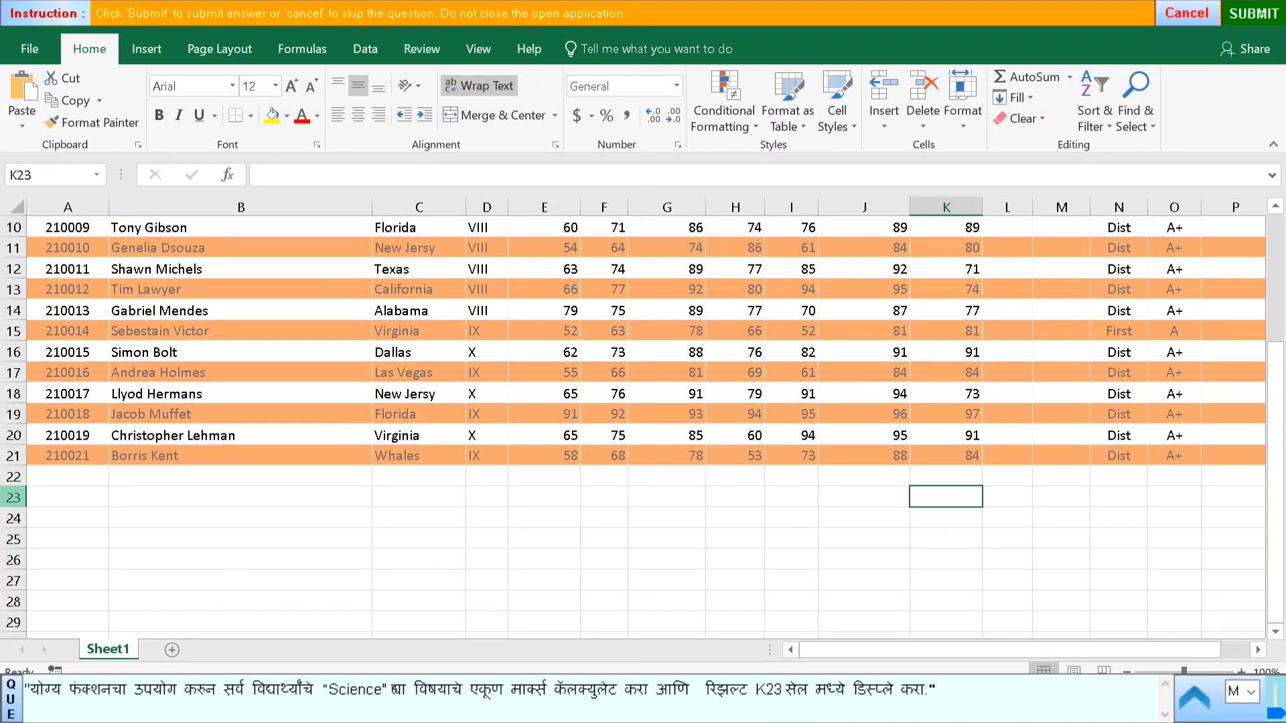
click(487, 353)
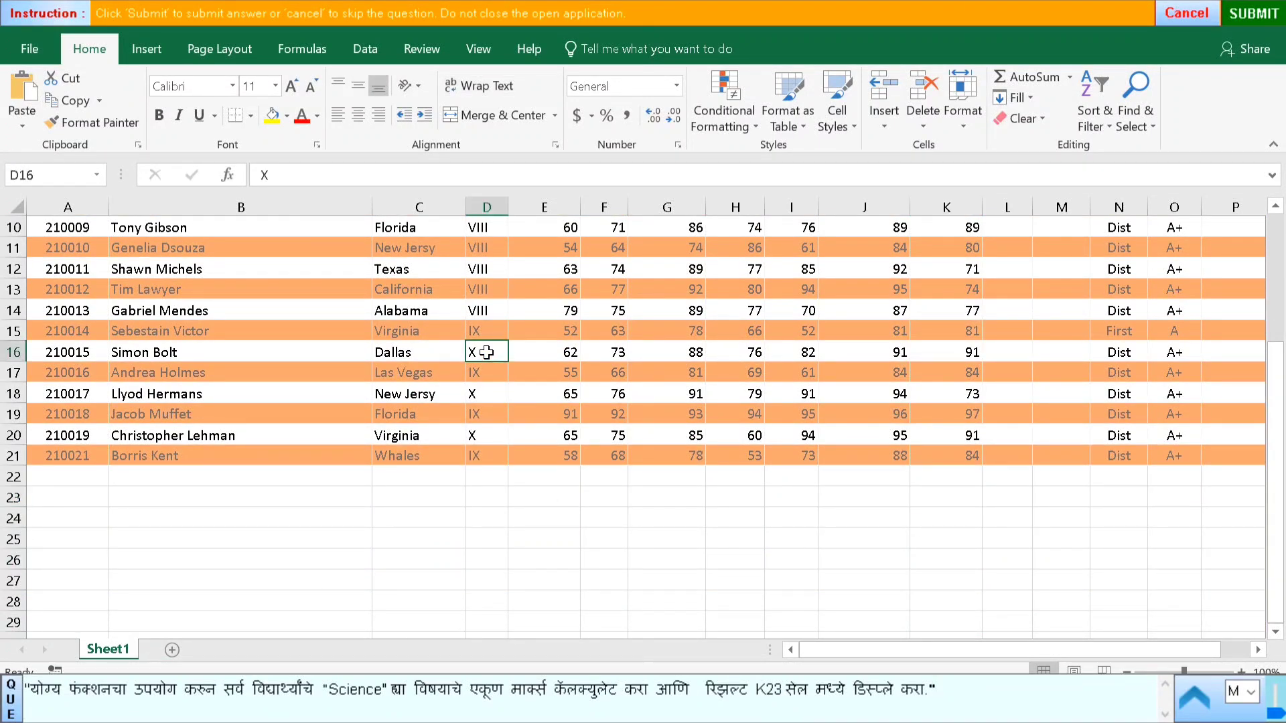
- Go to cell K23 by its cell reference
click(45, 177)
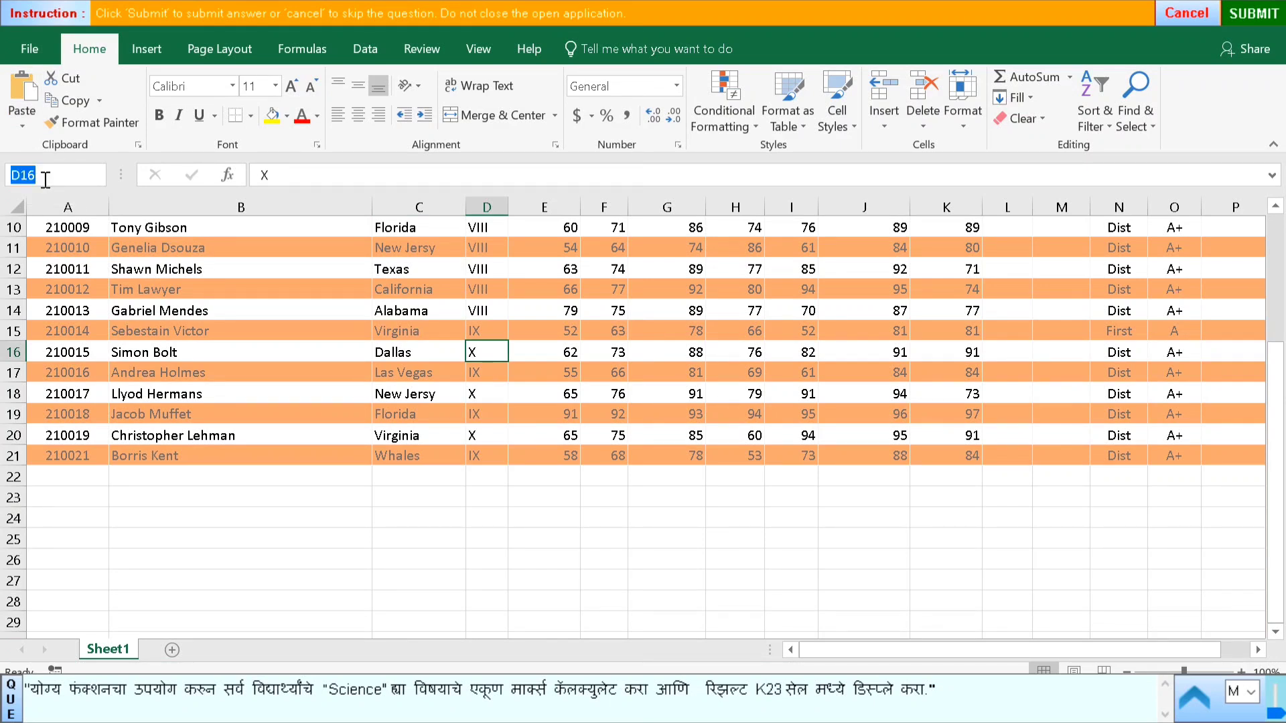
key(BackSpace)
text(k23)
key(Return)
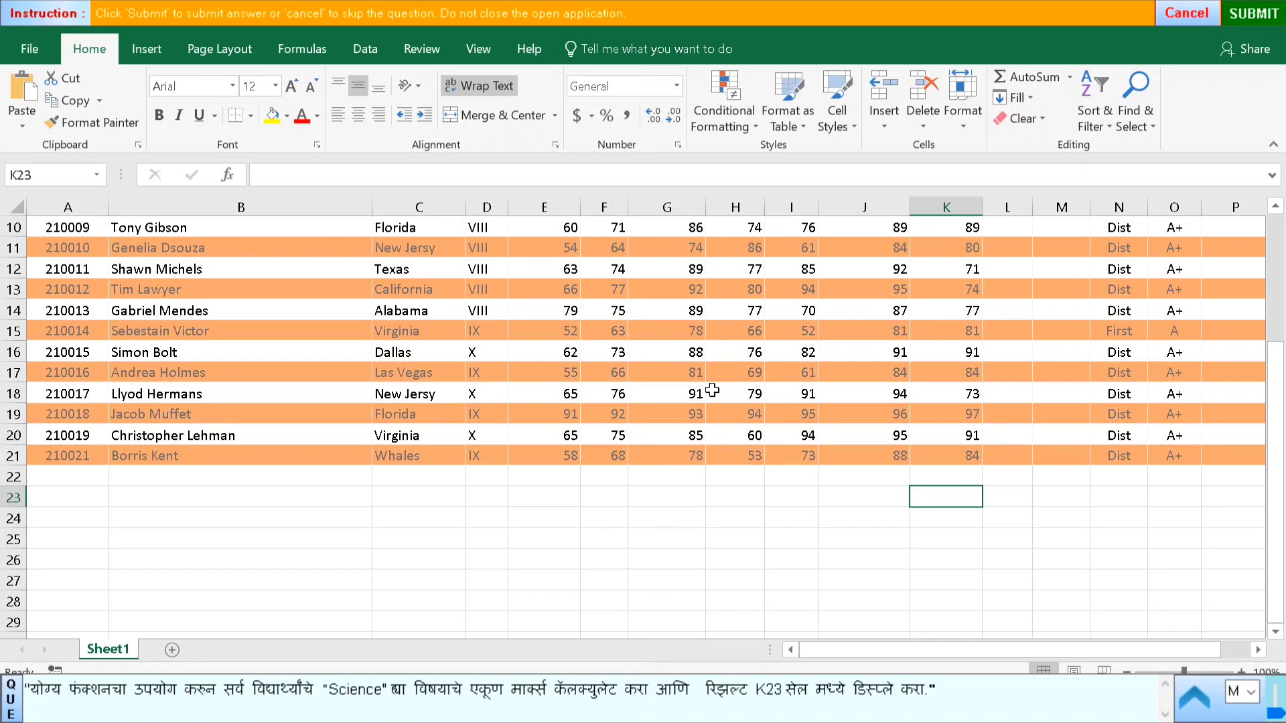
- Total the Science marks in K2:K21 with the AutoSum function in cell K23, and submit the answer to Question 3
click(1070, 77)
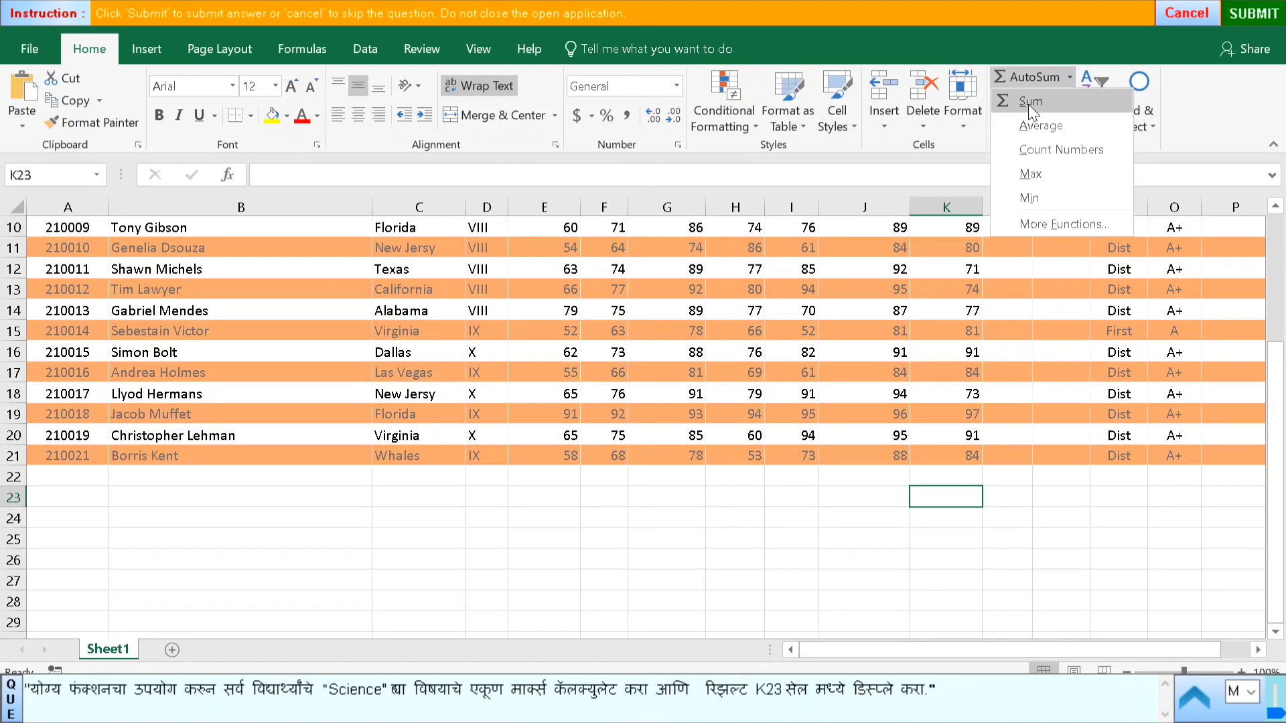
click(1063, 86)
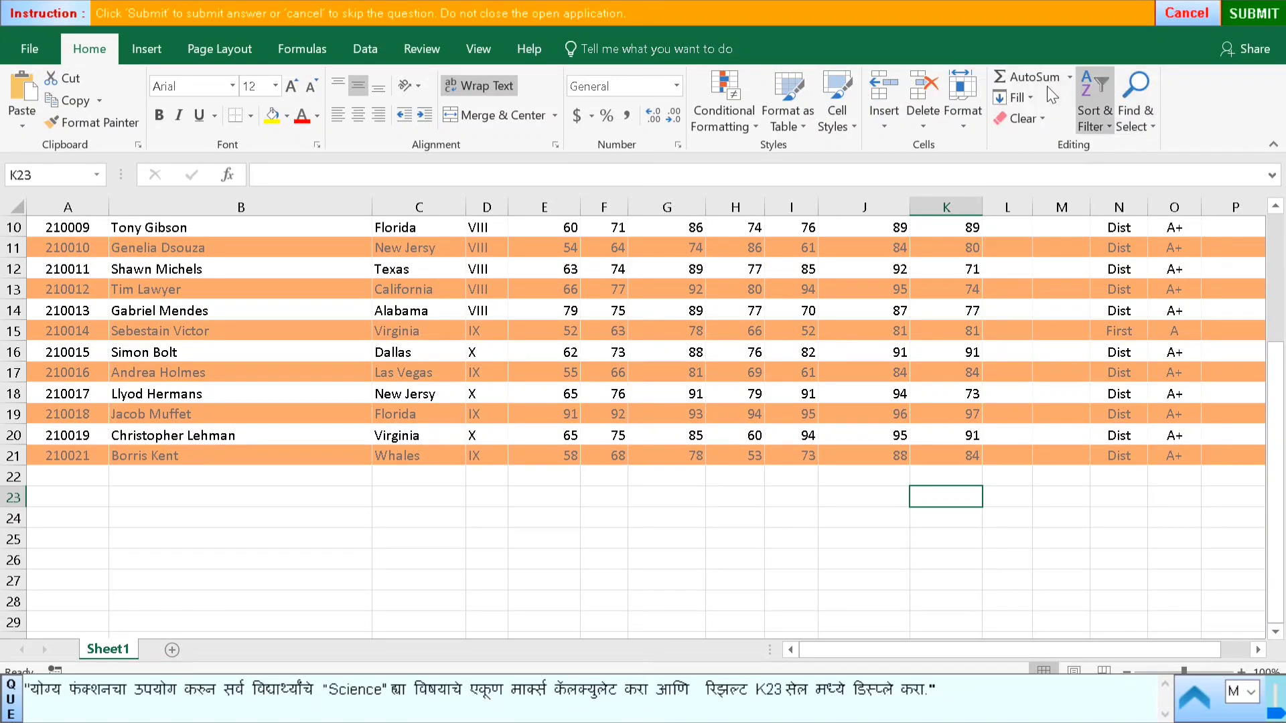
click(1007, 73)
scroll(993, 305, up, 3)
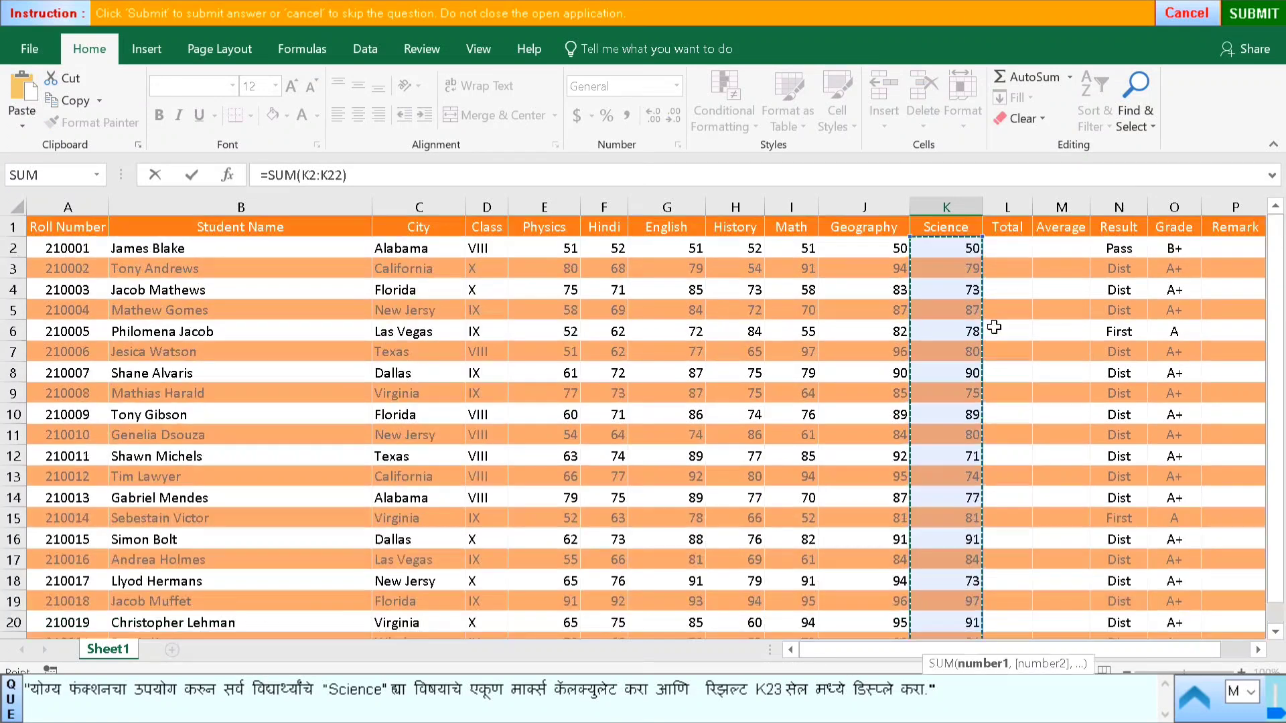
drag(951, 245, 954, 584)
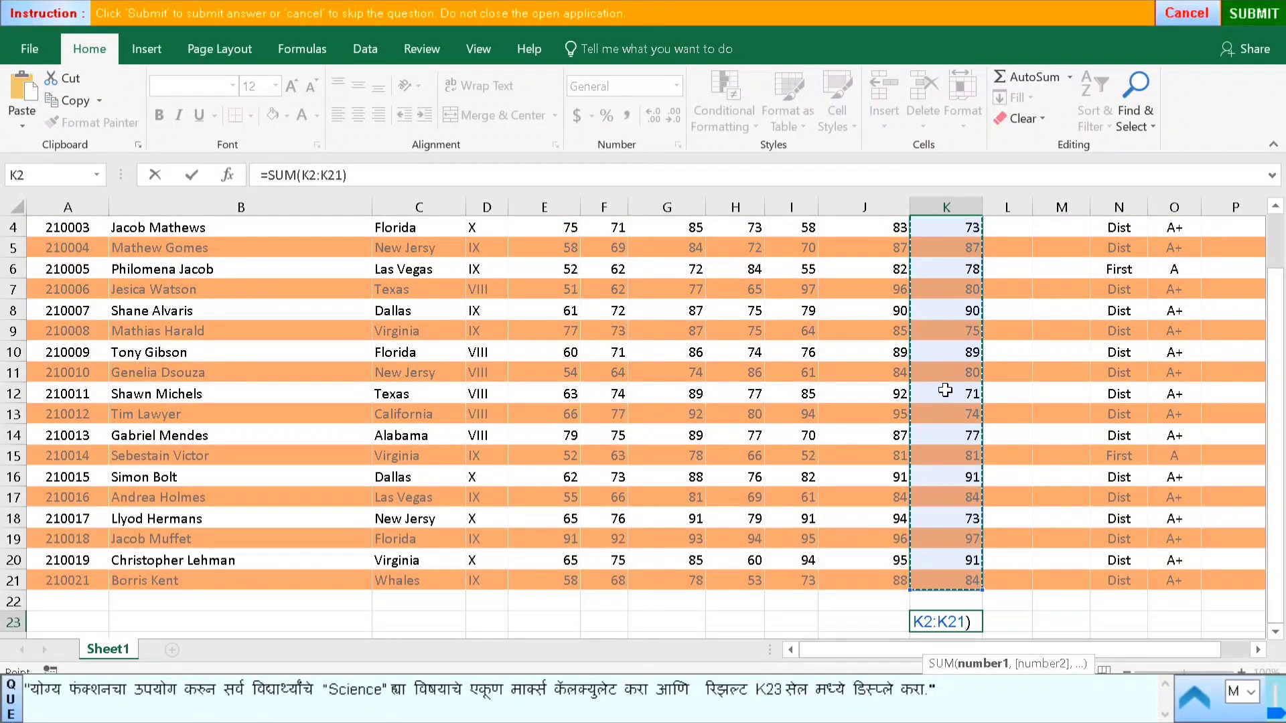
scroll(946, 387, up, 1)
scroll(945, 395, down, 3)
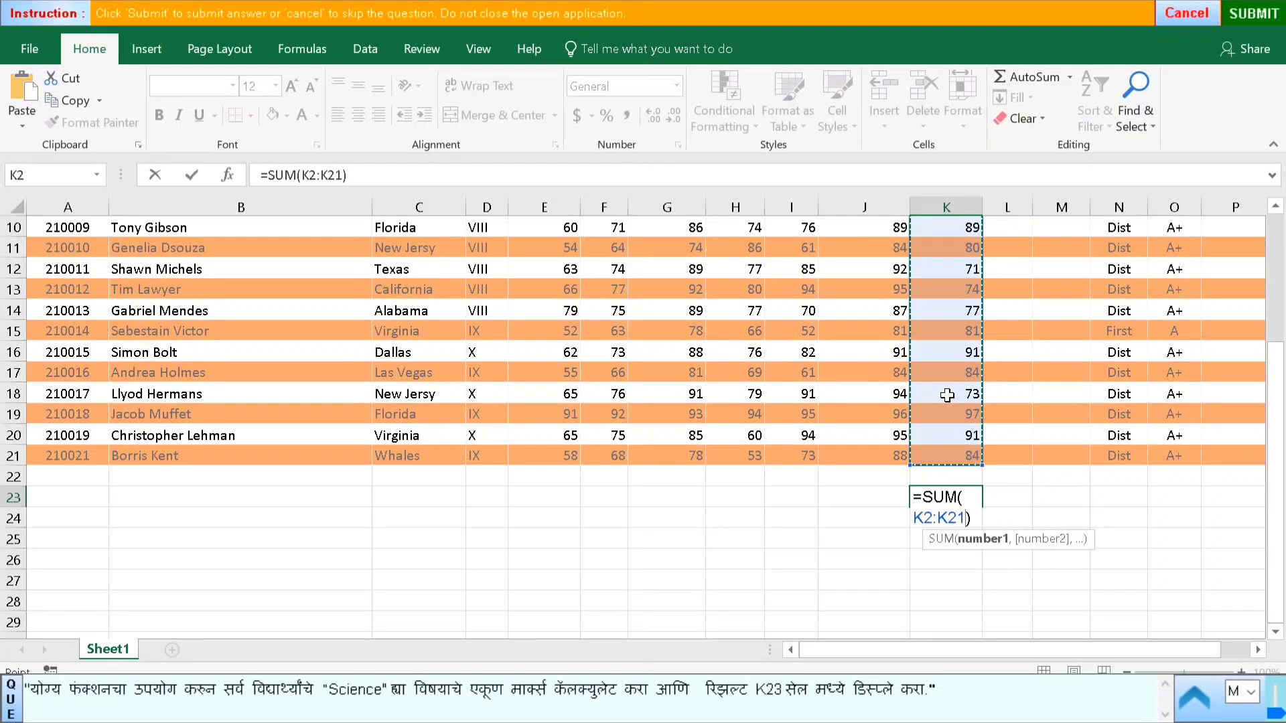
key(Return)
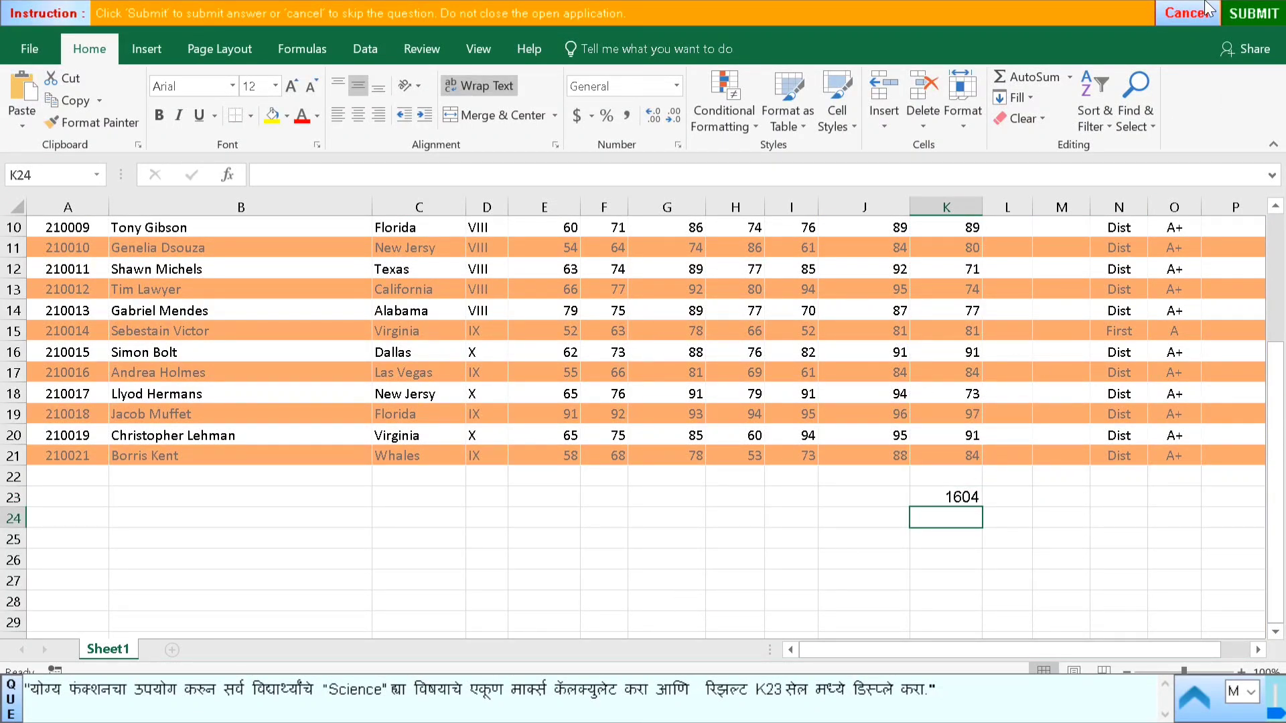
click(1252, 17)
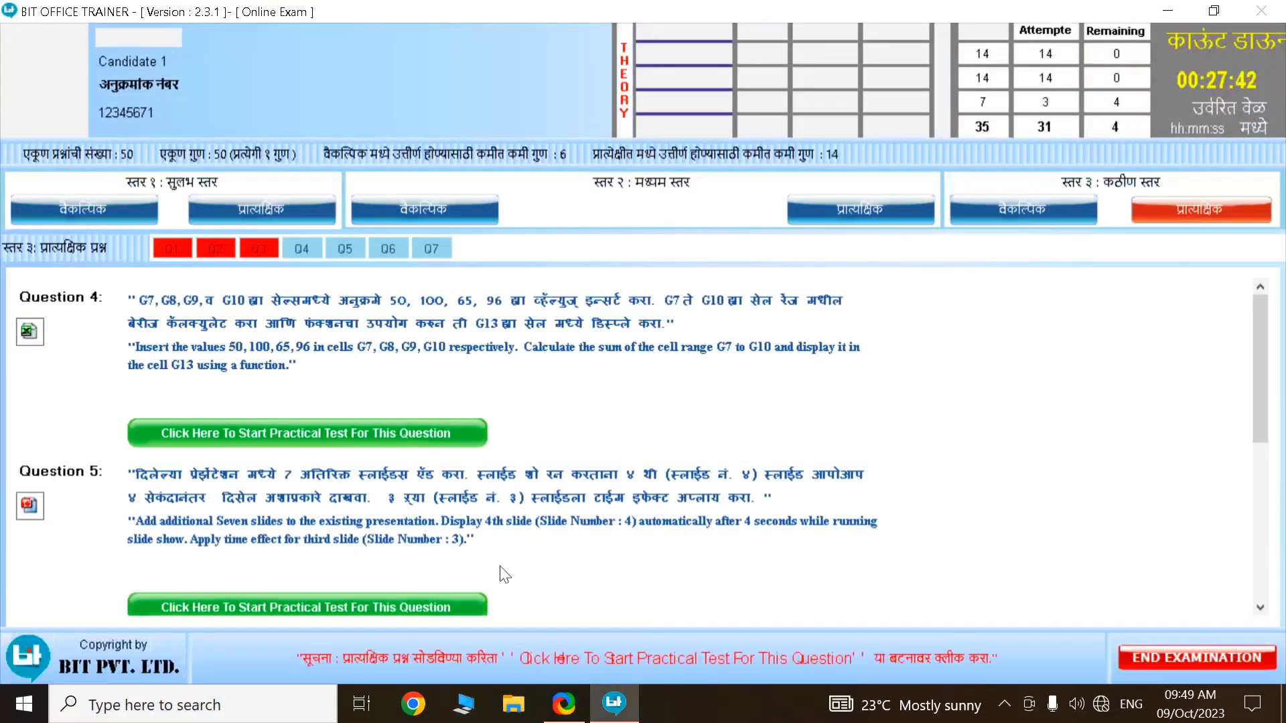
- Start Question 4 and enter 50, 100, 65 and 96 in cells G7, G8, G9 and G10 respectively
click(343, 423)
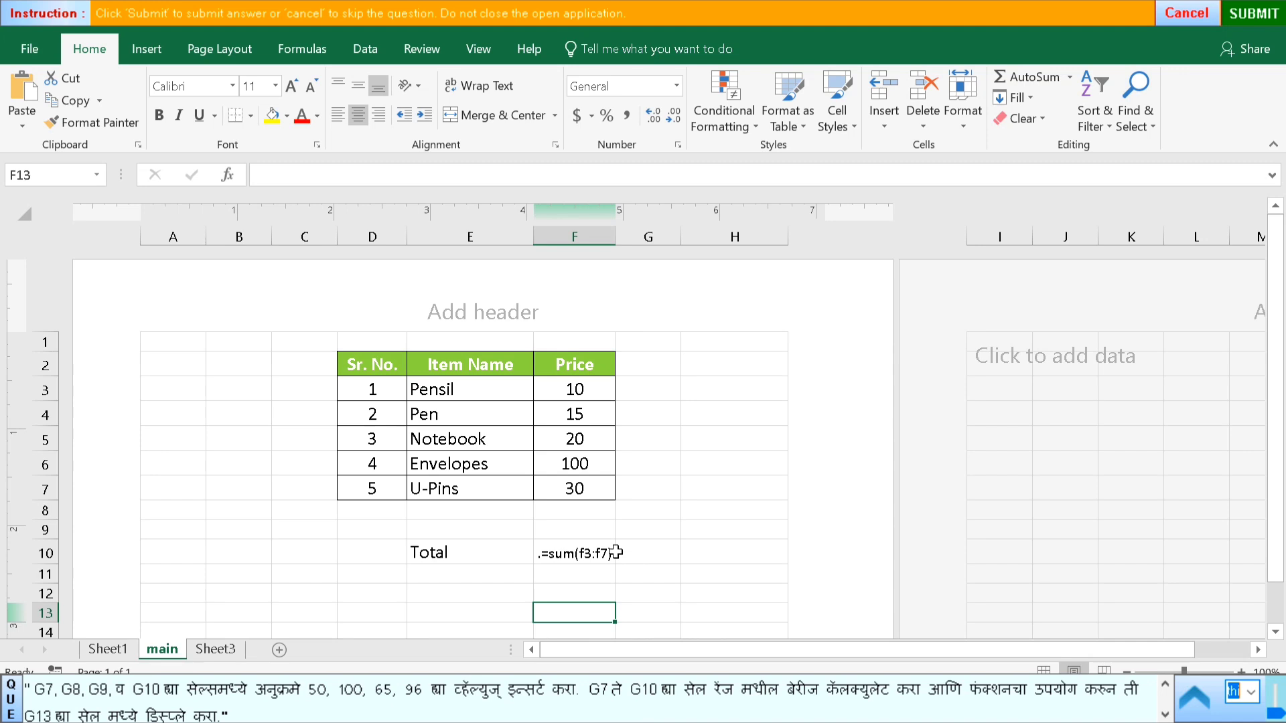
click(646, 480)
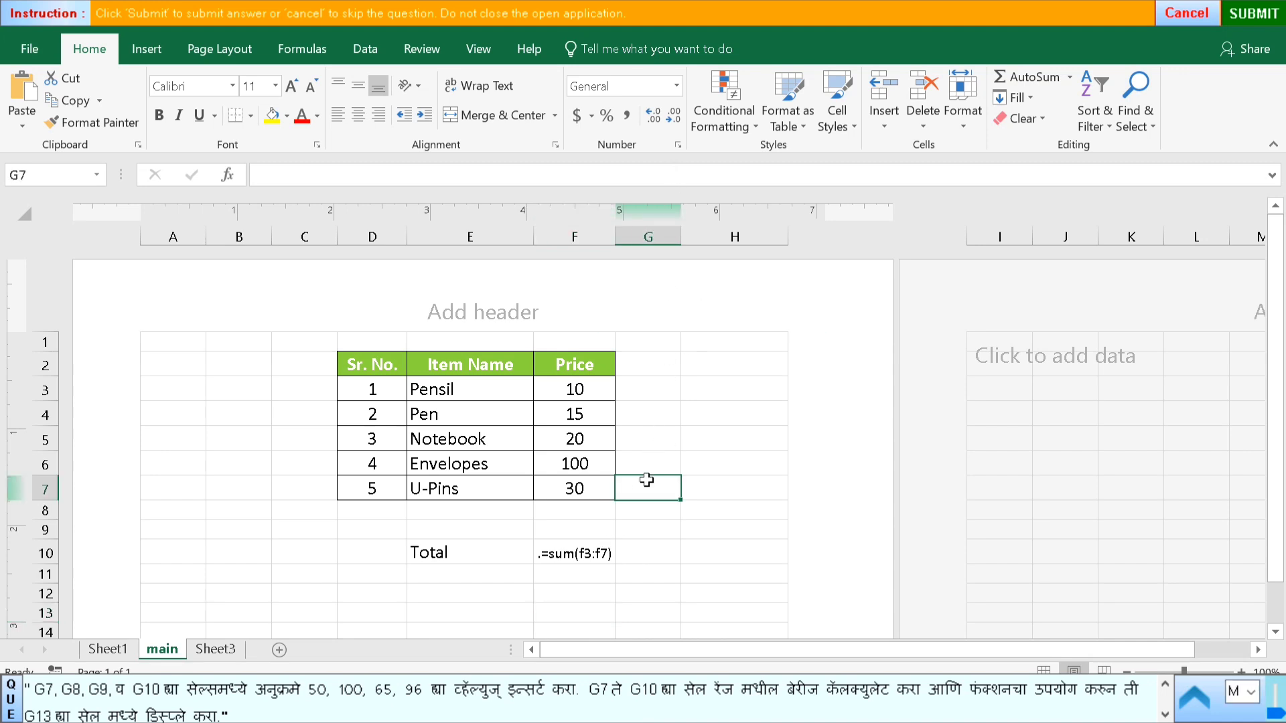
text(50)
key(Return)
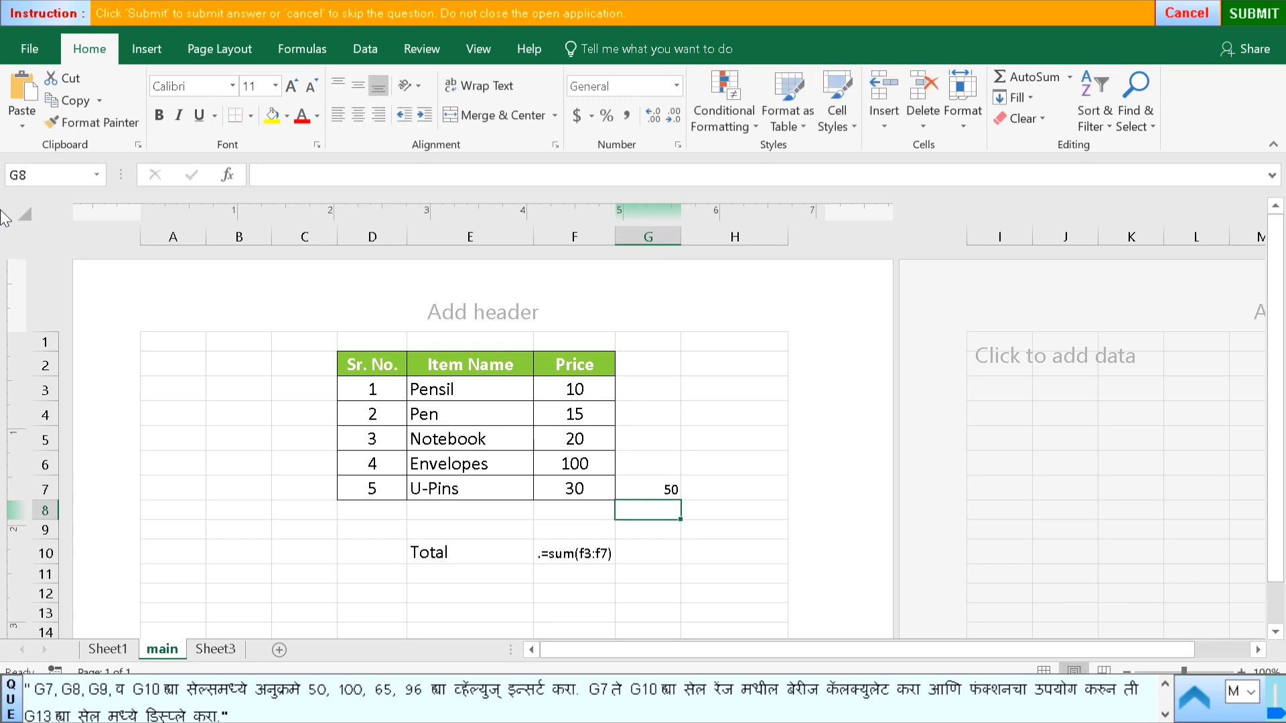
text(100)
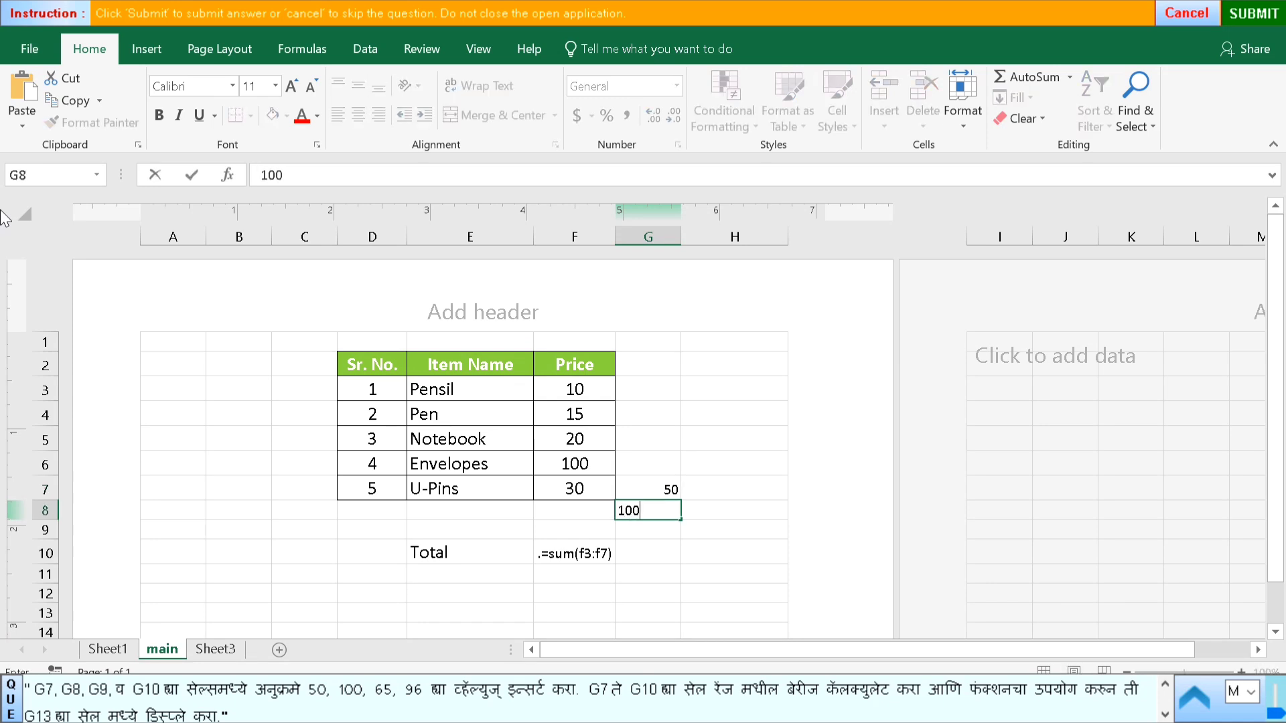
key(Return)
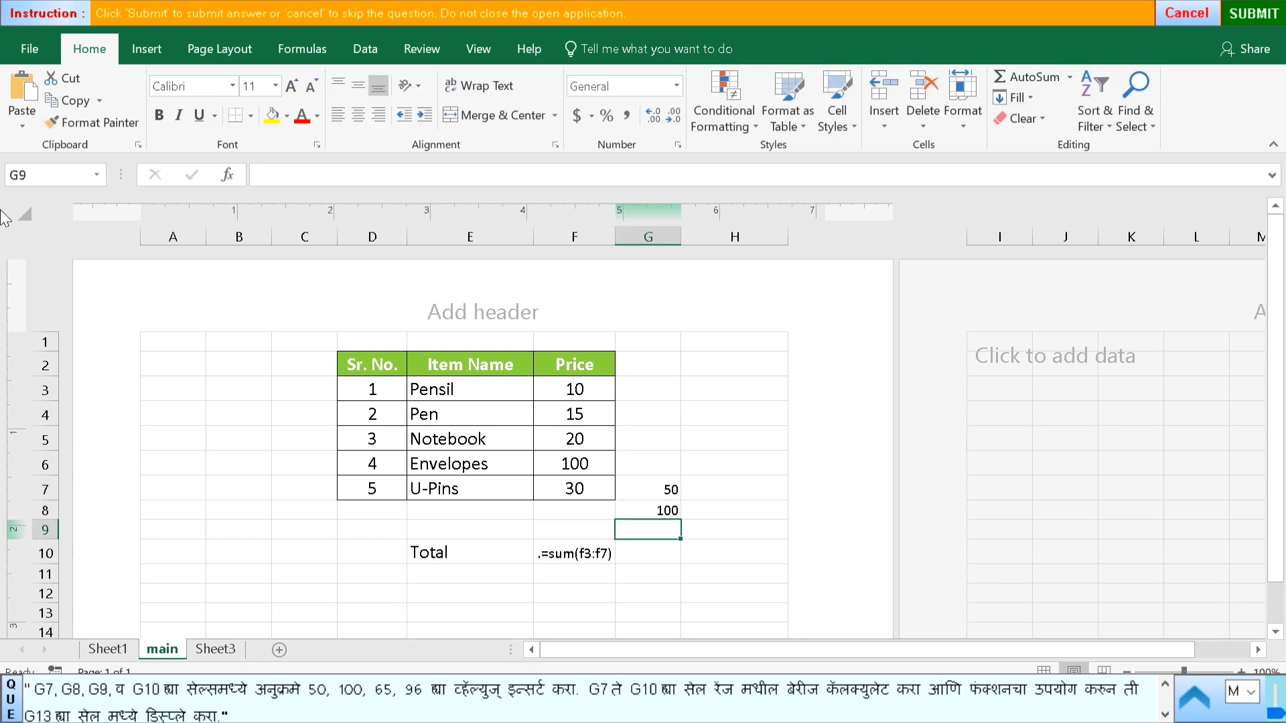
text(65)
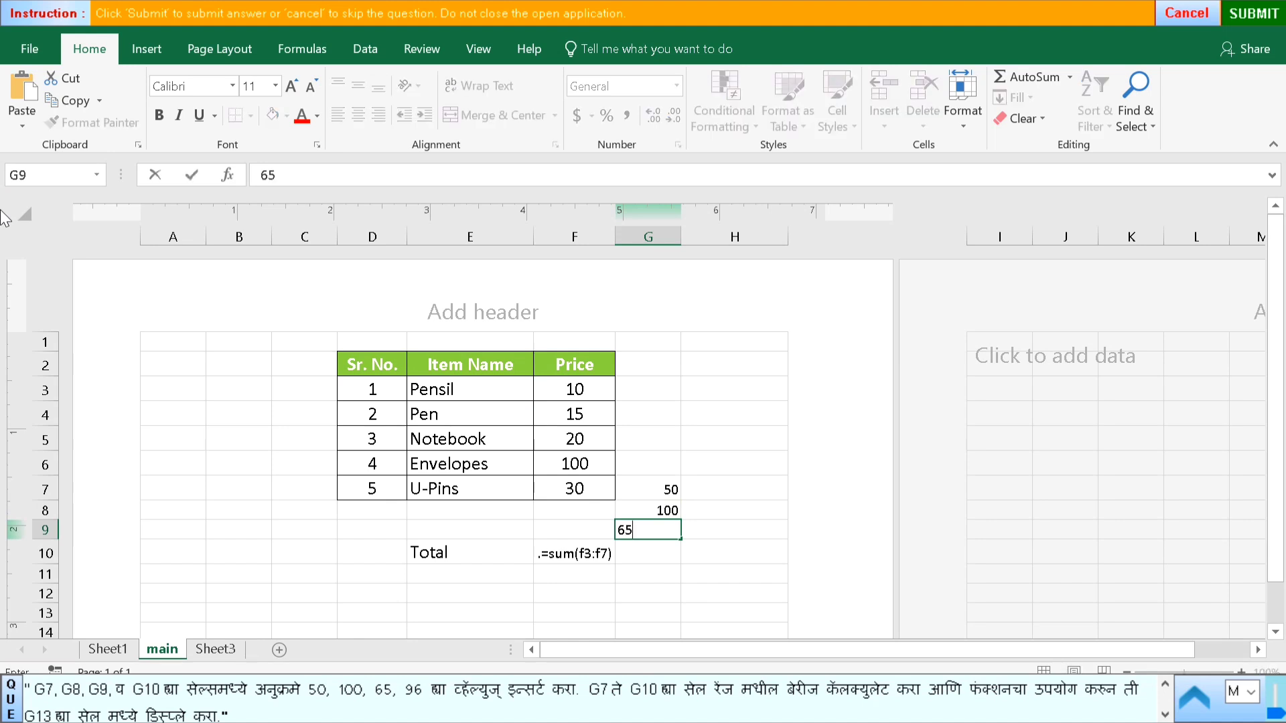
key(Return)
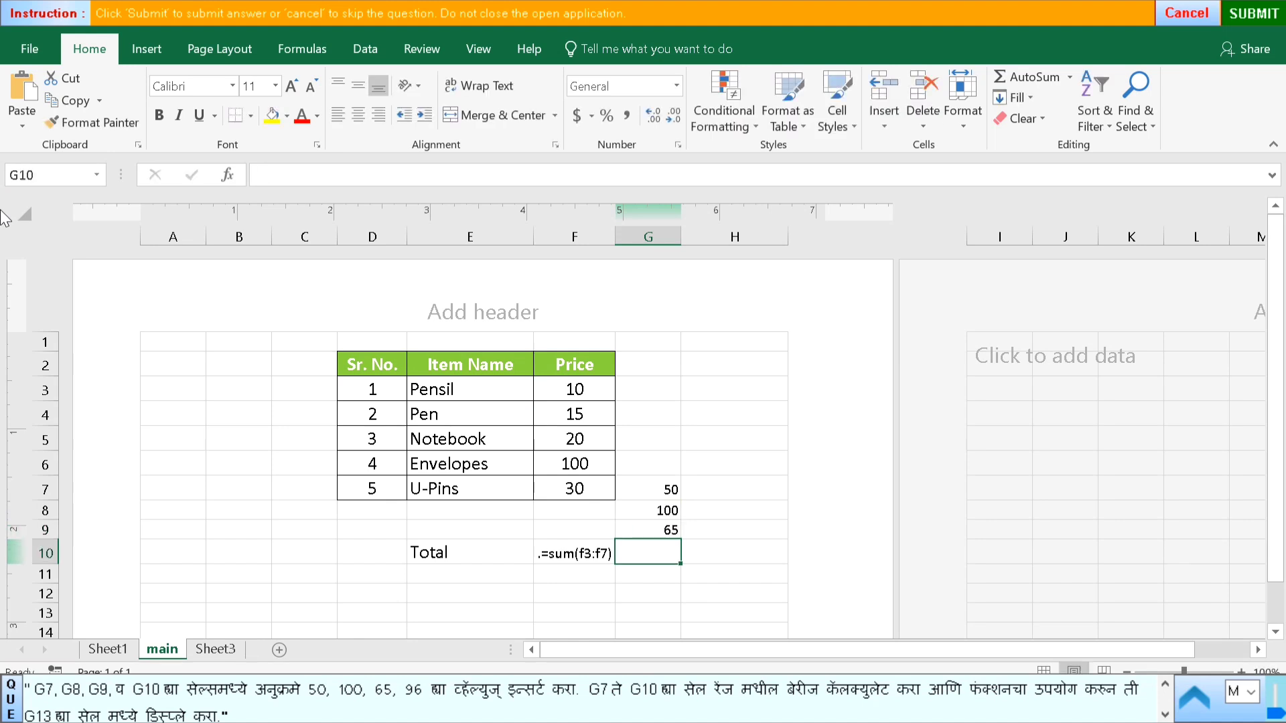
text(96)
key(Return)
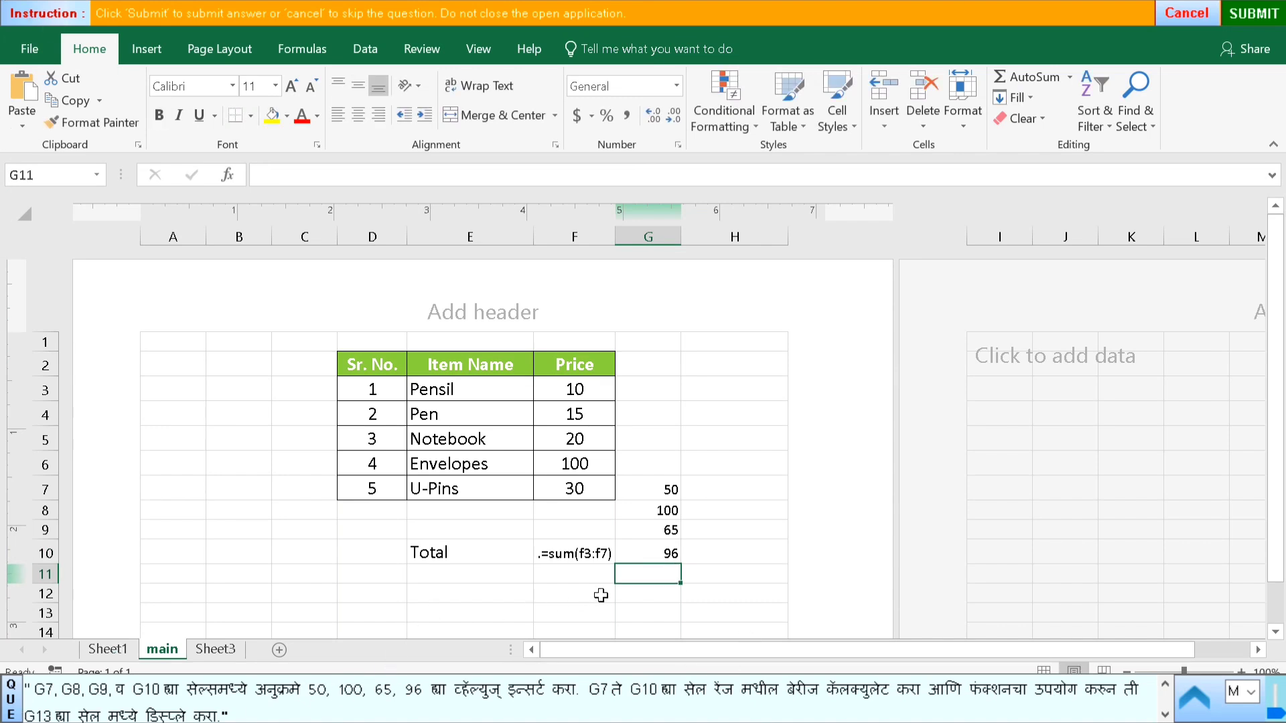
- Calculate the sum of G7:G10 in cell G13 with the SUM function, and submit the answer to Question 4
click(653, 597)
click(658, 614)
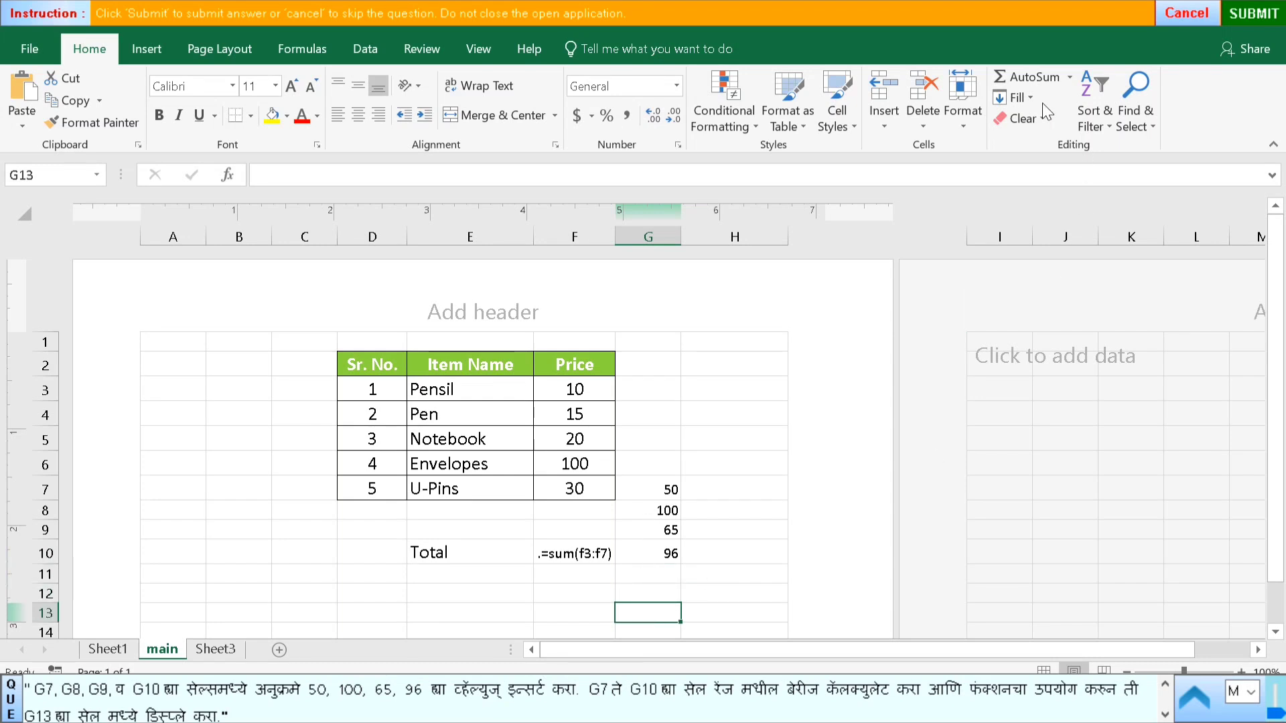
click(1035, 78)
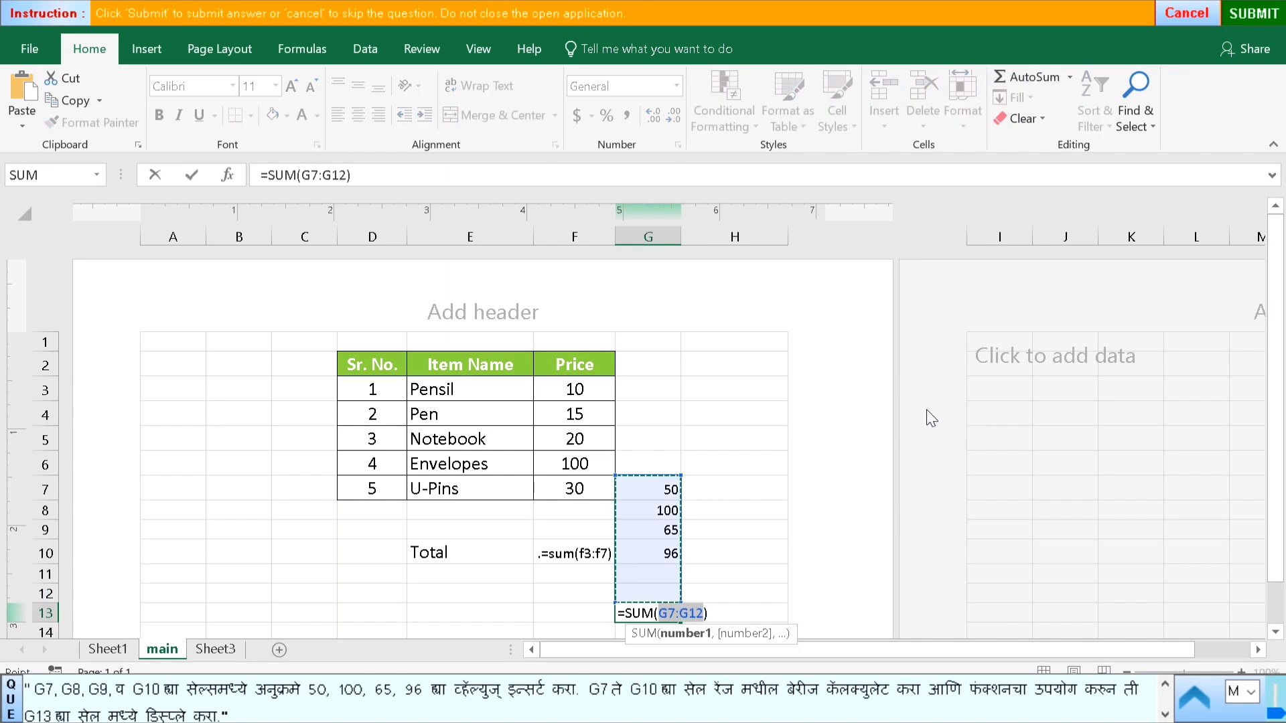
drag(660, 485, 653, 560)
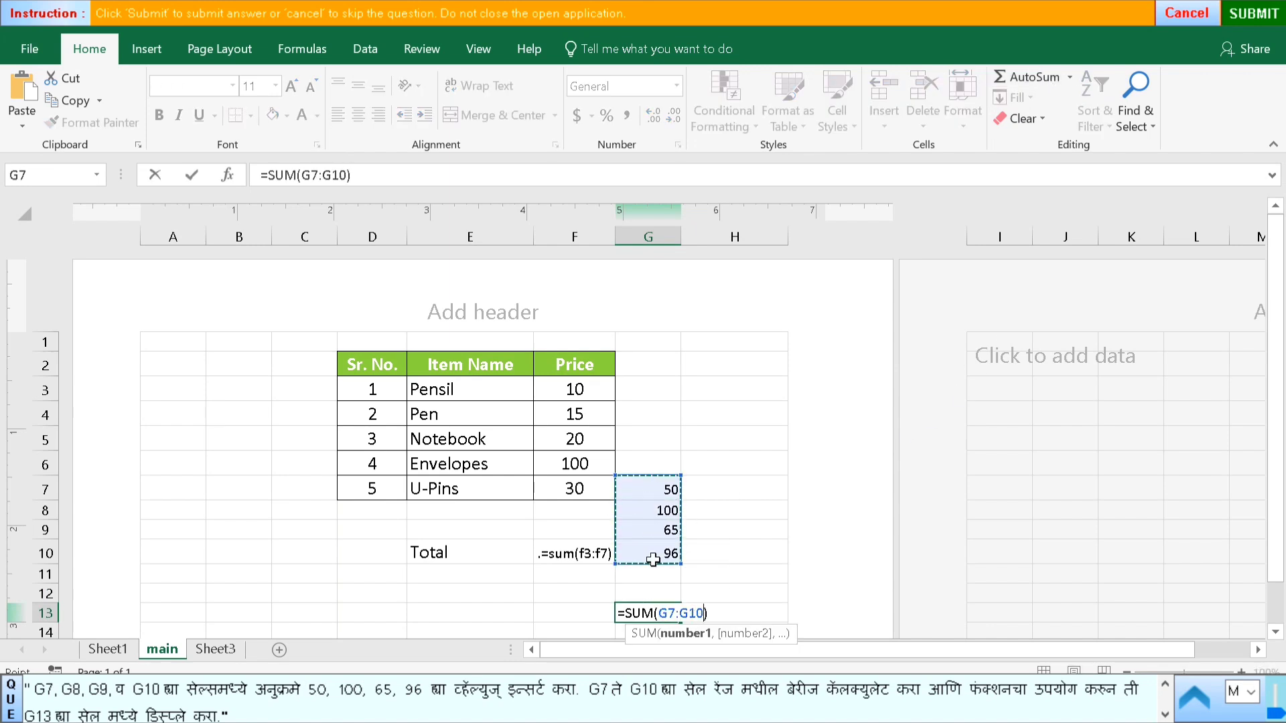
key(Return)
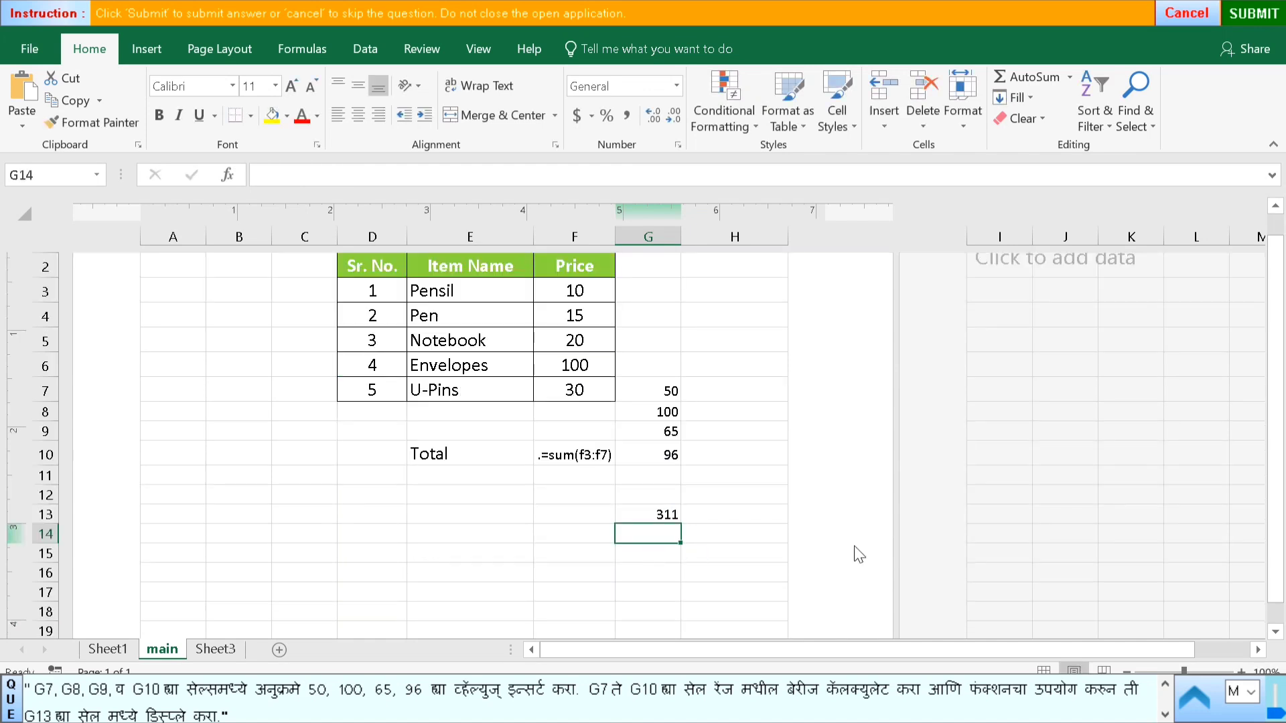
click(660, 521)
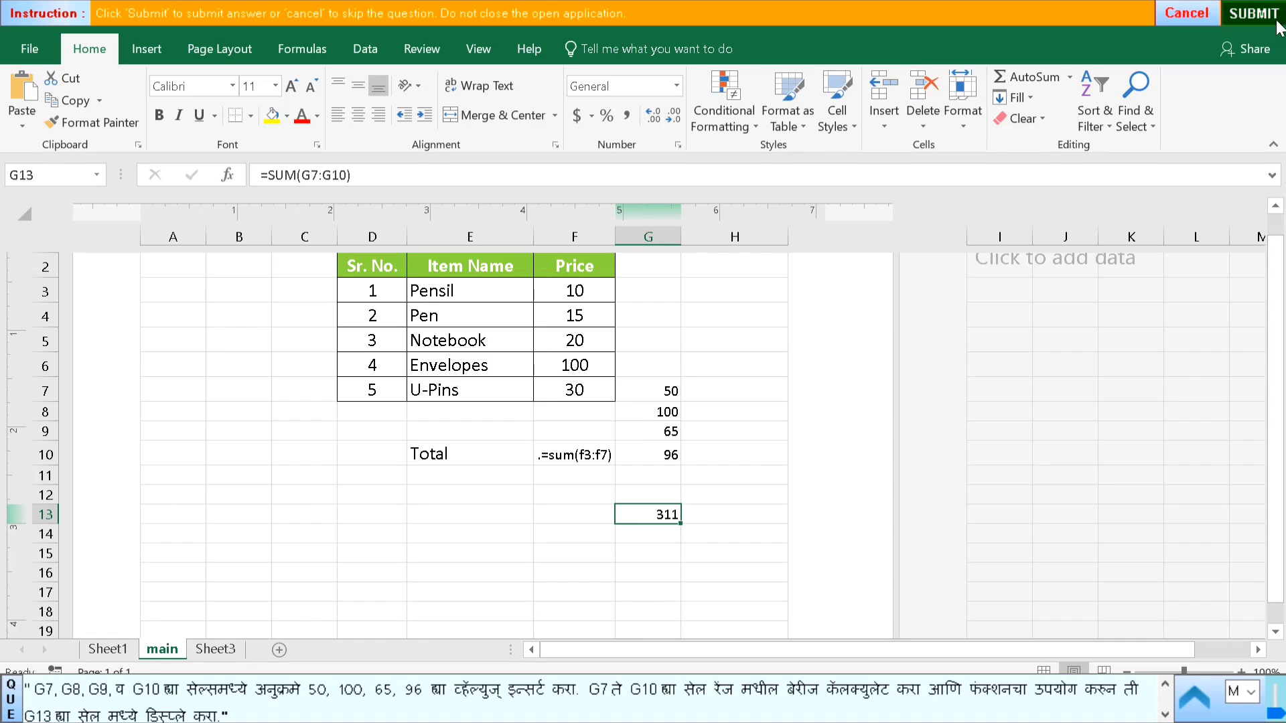
click(1254, 15)
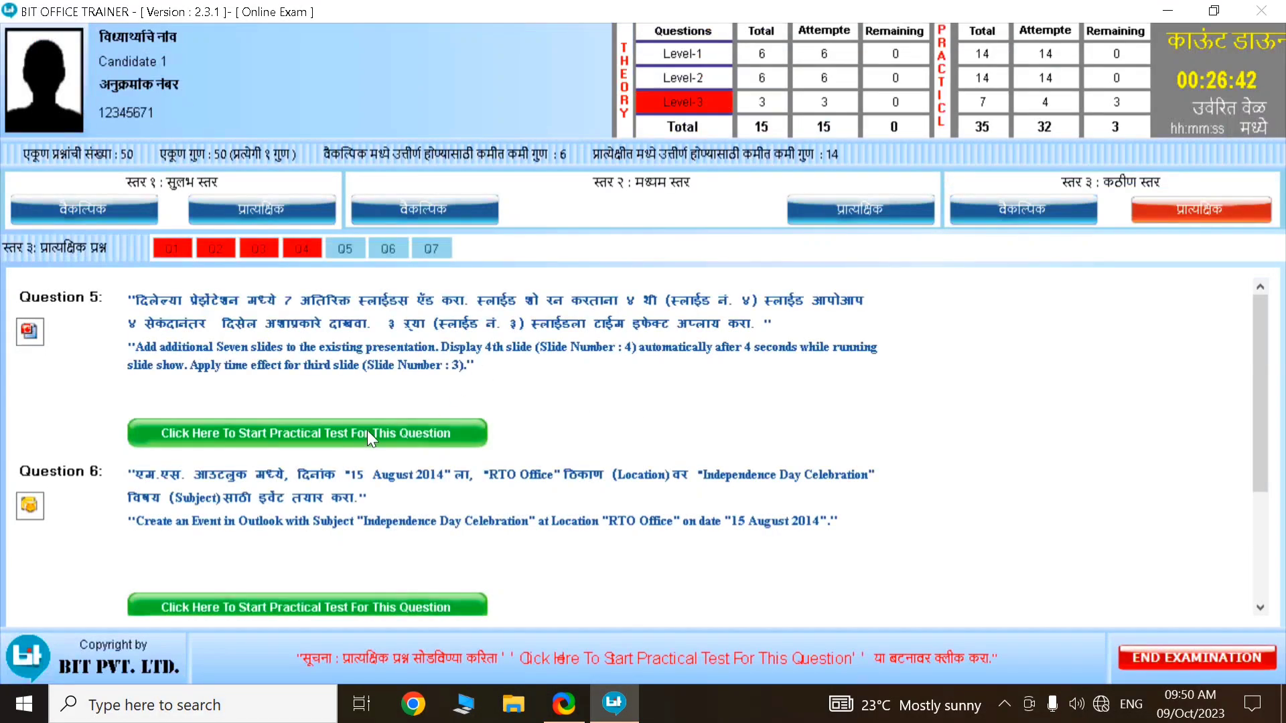
- Start Question 5 and add seven new slides to the PowerPoint presentation after the title slide
click(367, 429)
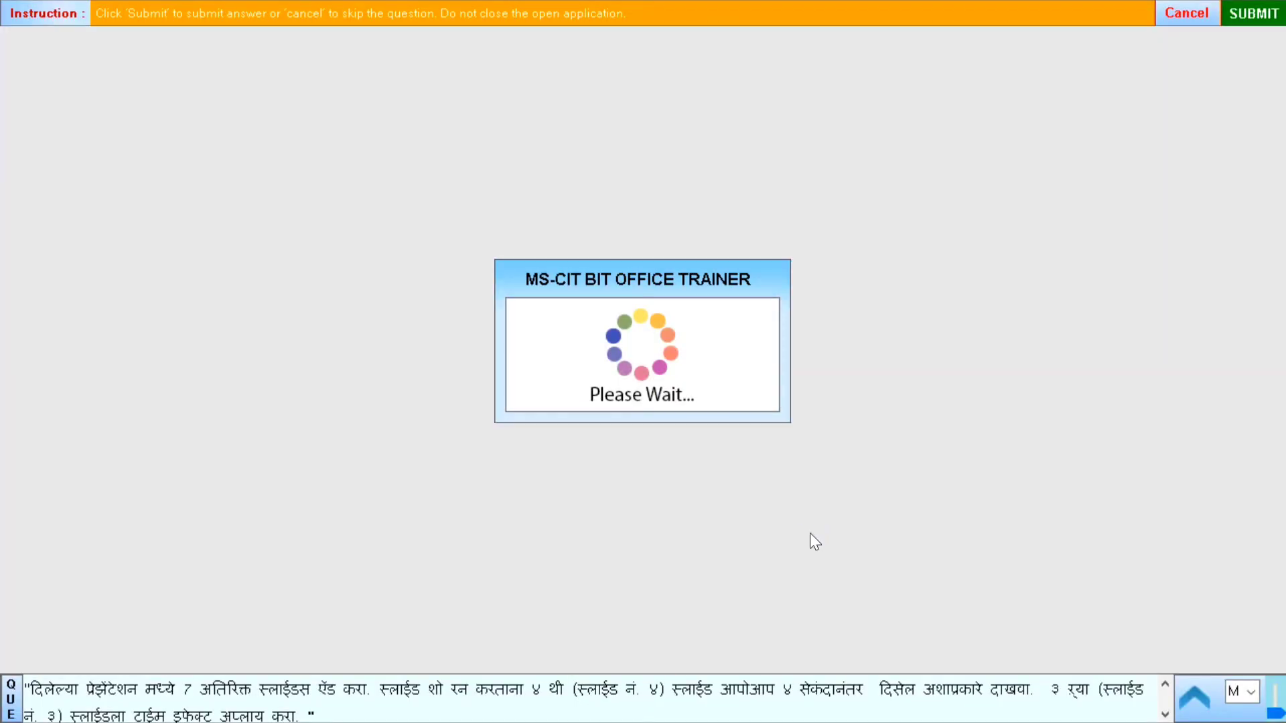
click(853, 528)
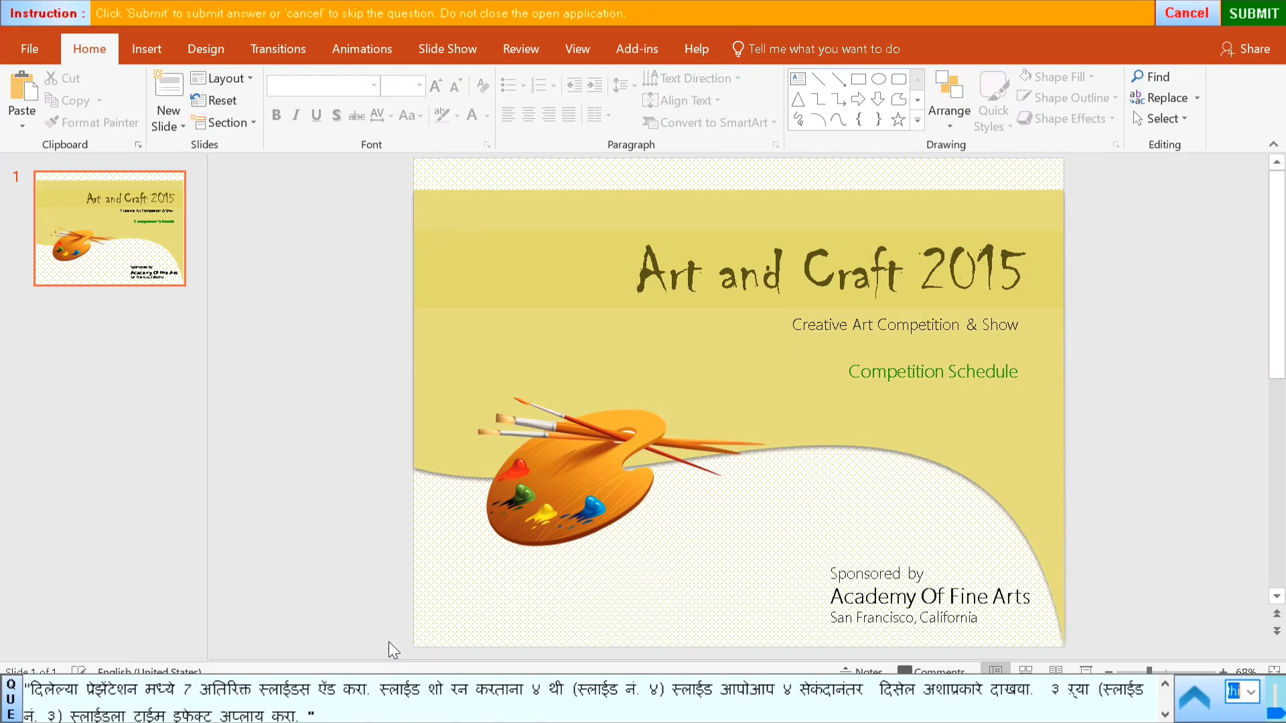
click(173, 83)
click(173, 83)
click(173, 83)
click(173, 83)
click(173, 83)
click(173, 83)
click(173, 83)
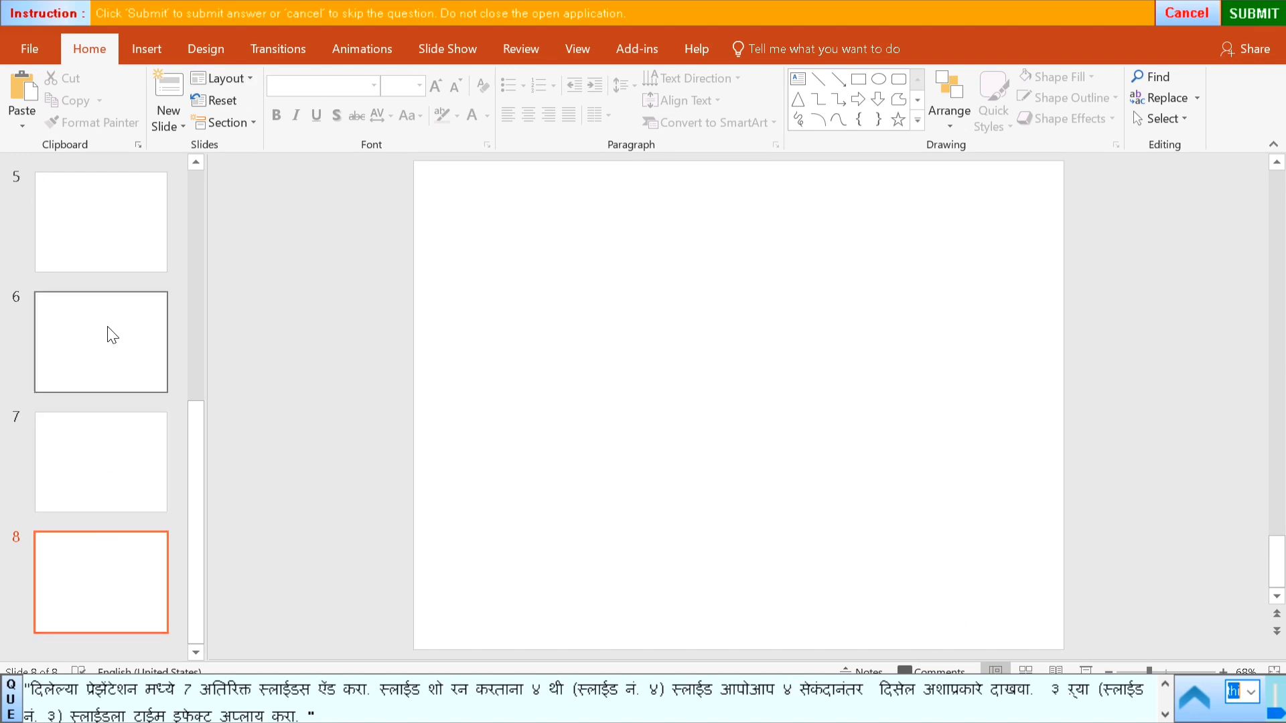
- Make slide 3 advance automatically after the delay Question 5 asks for, and submit the answer
scroll(107, 331, up, 5)
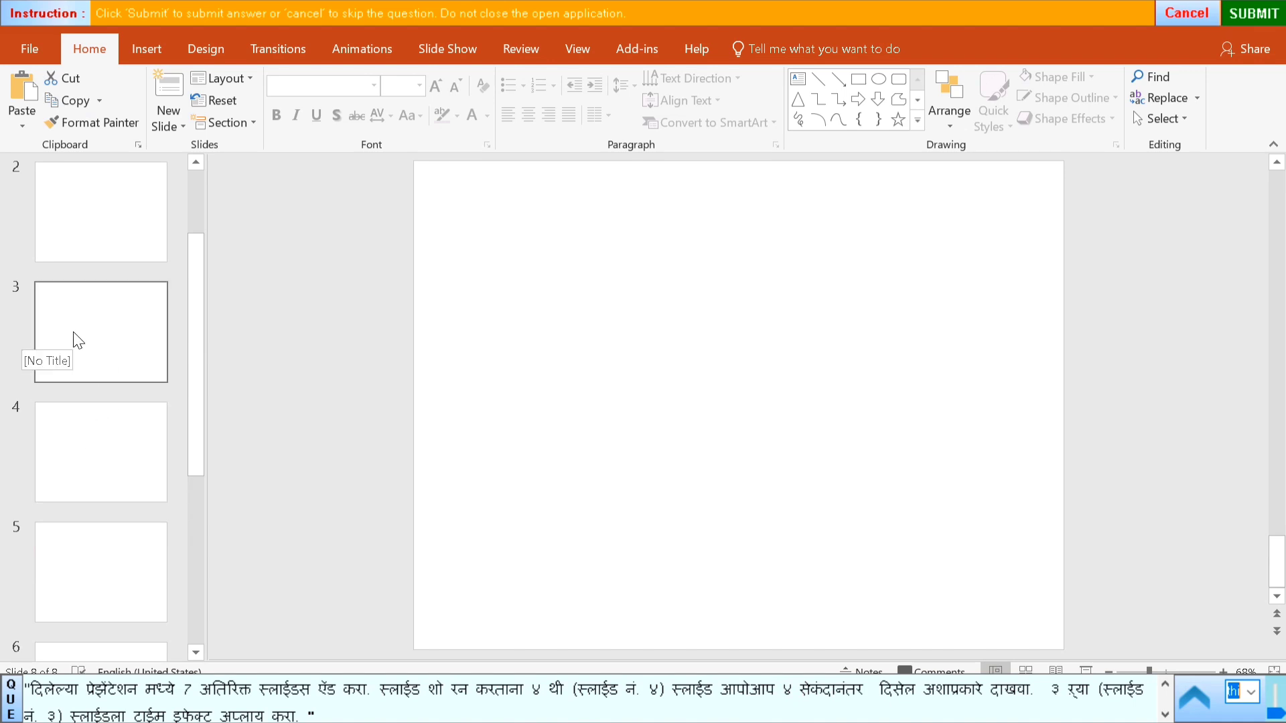
click(78, 341)
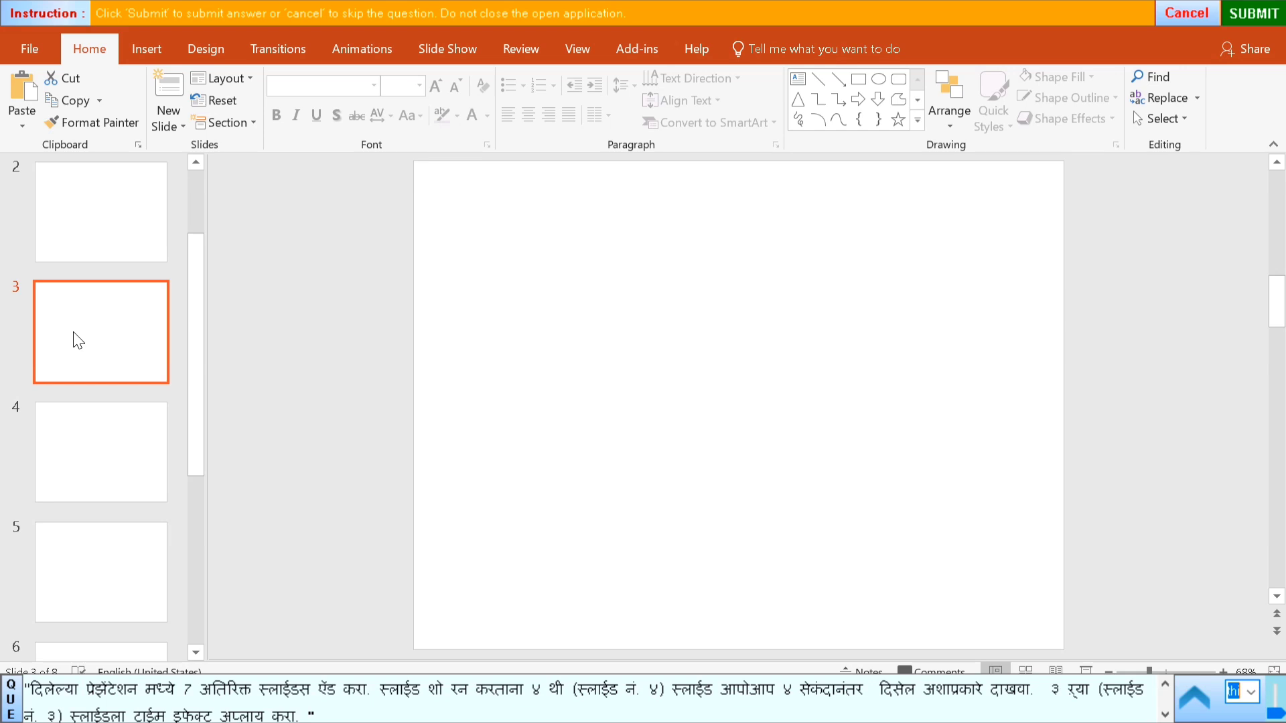
click(291, 50)
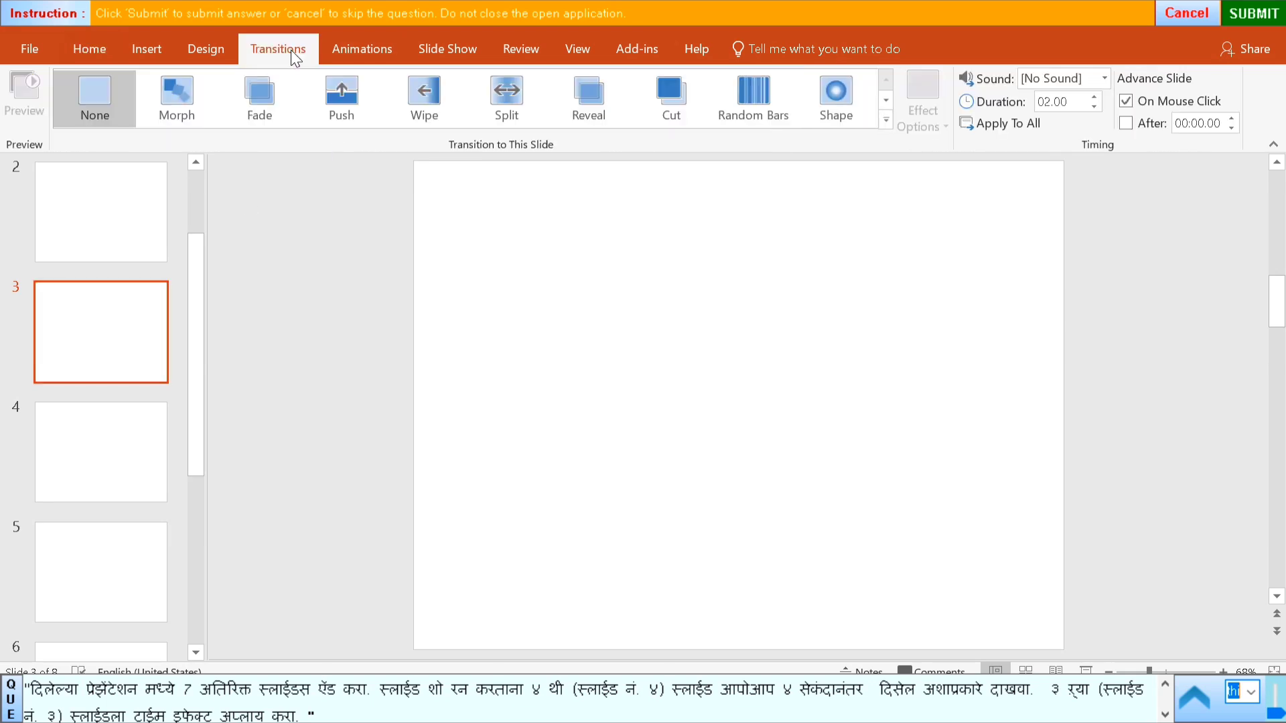
click(1123, 123)
click(1232, 118)
click(1232, 118)
click(1263, 31)
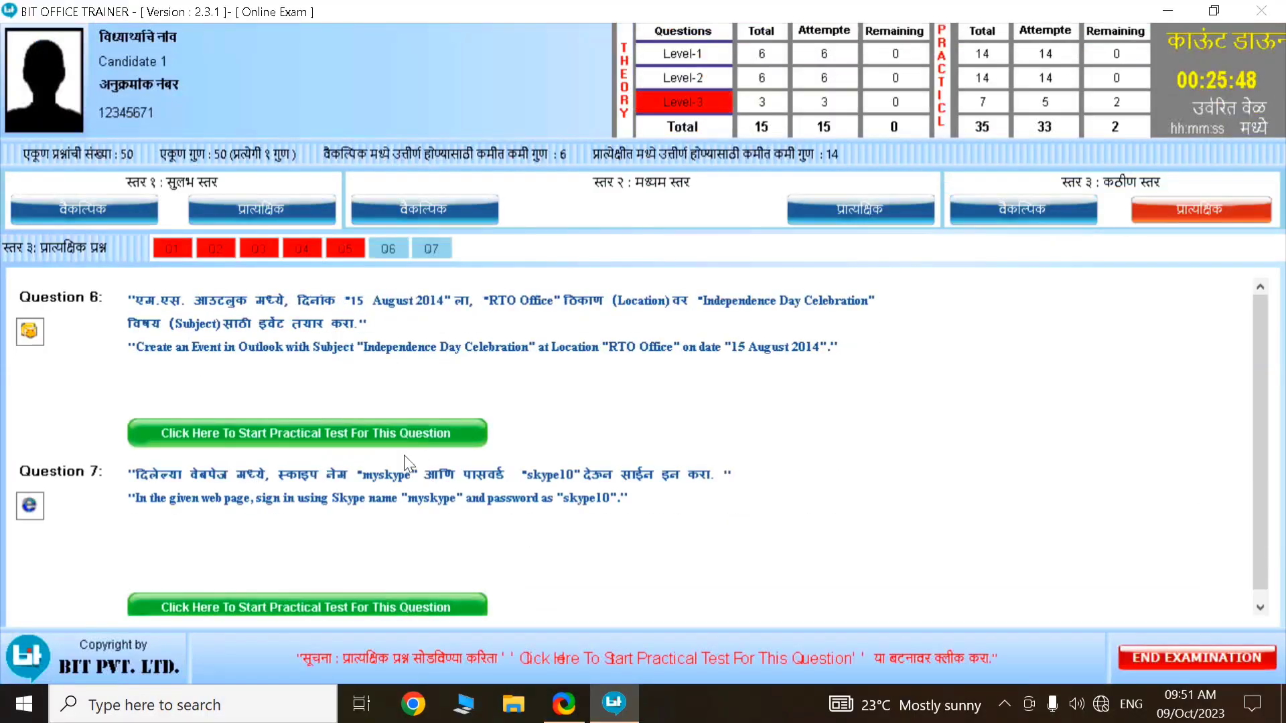
- Start Question 6 and open a new appointment form in Outlook
click(396, 428)
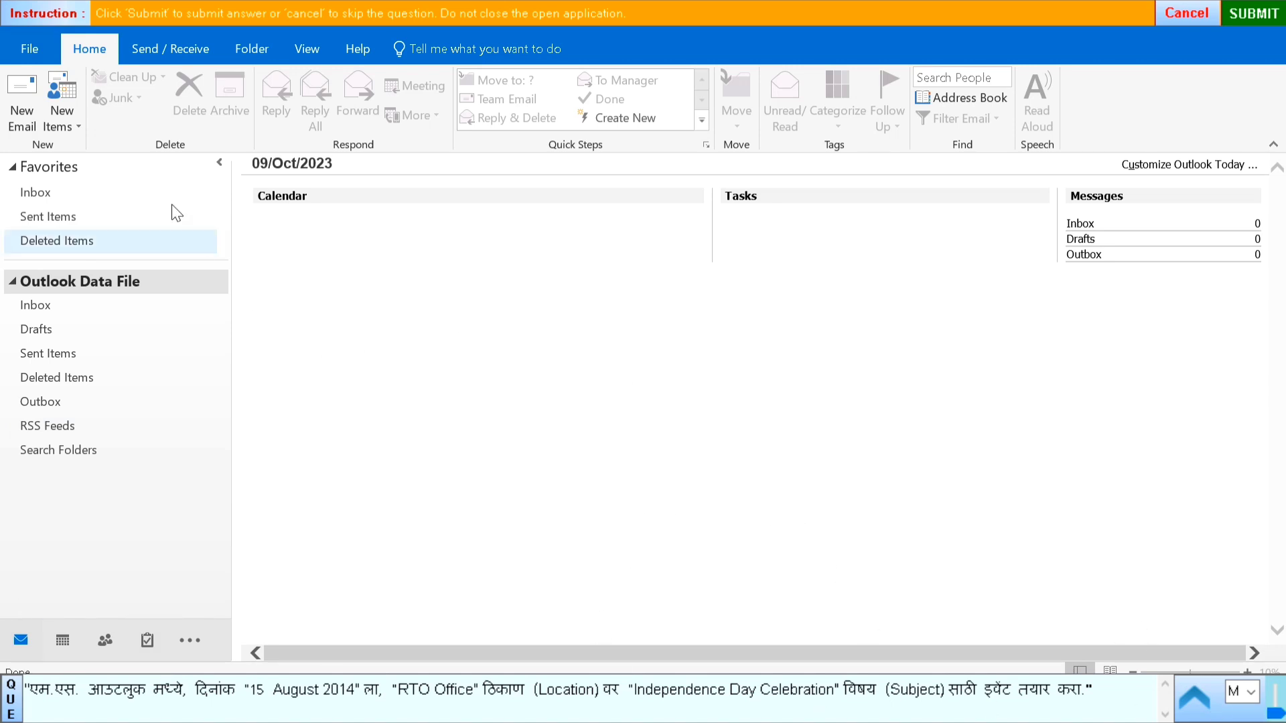
click(61, 117)
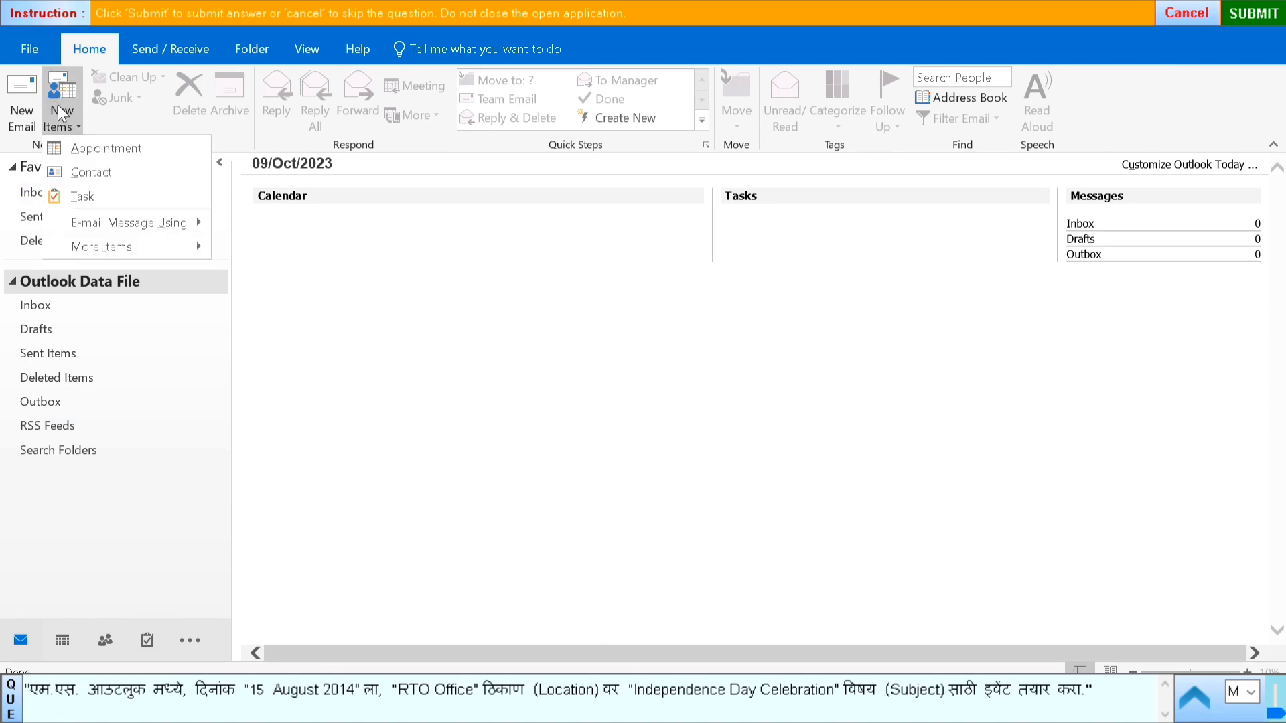
click(78, 153)
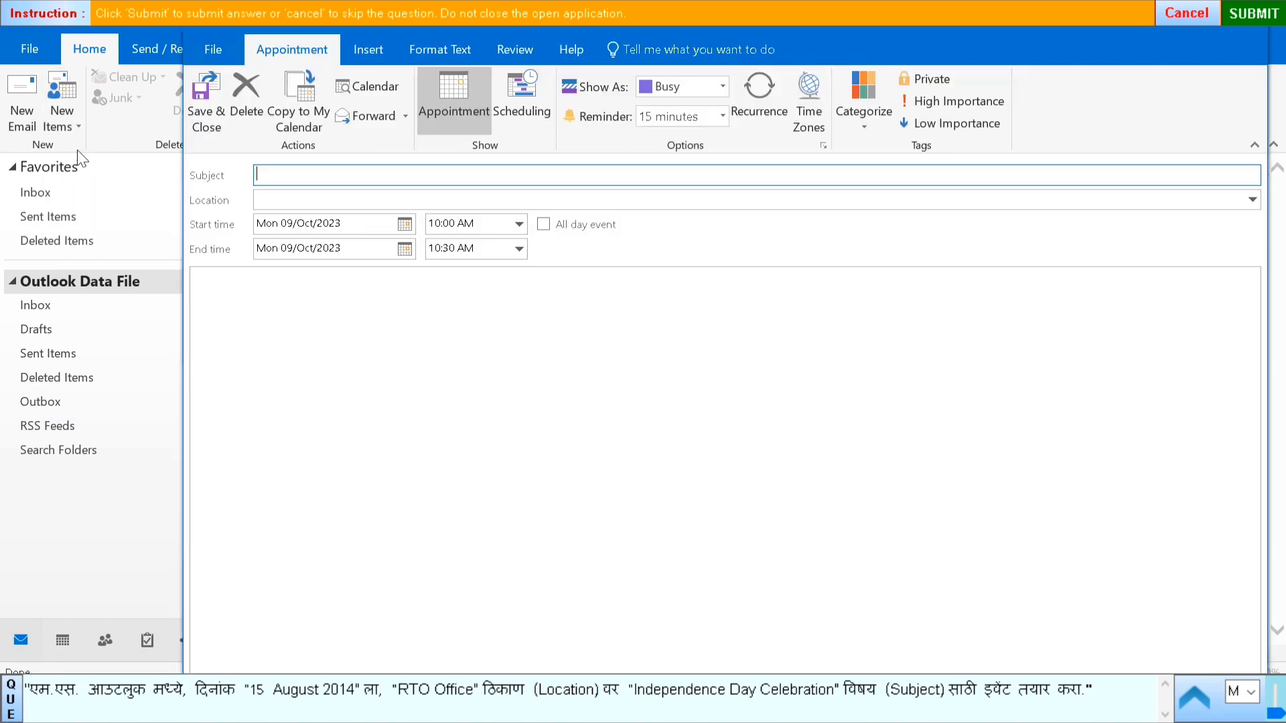